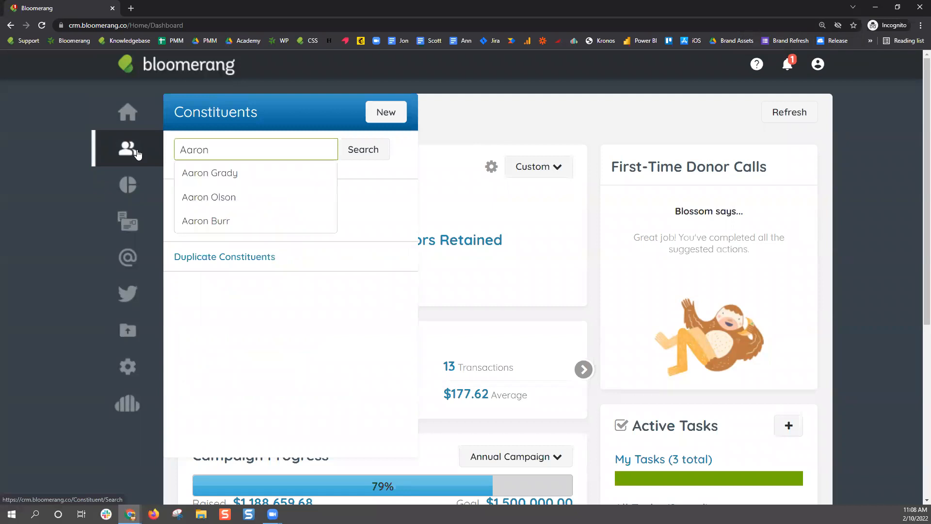
Open the matching constituent's record, whose Summary shows $6,700.00 lifetime giving
left_click(239, 221)
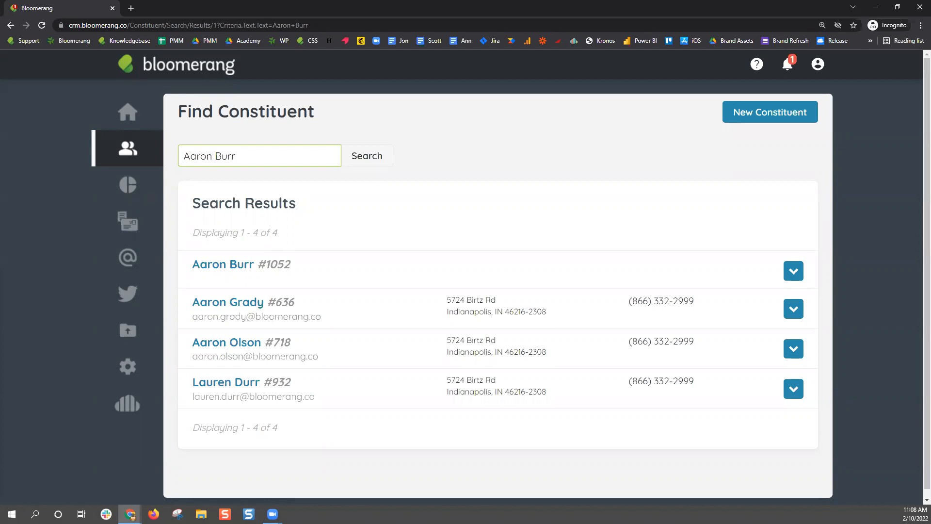
left_click(236, 268)
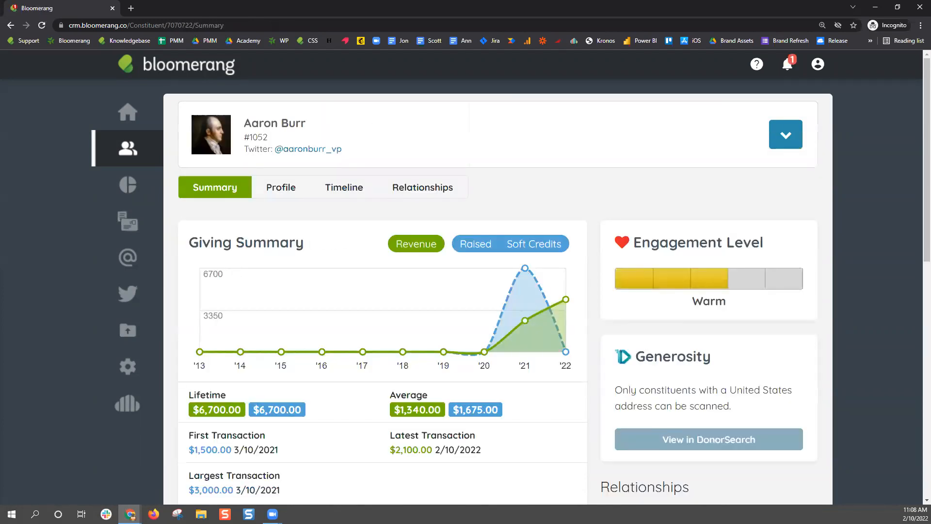
Start a new pledge for this constituent with an amount of $1,000.00
left_click(796, 135)
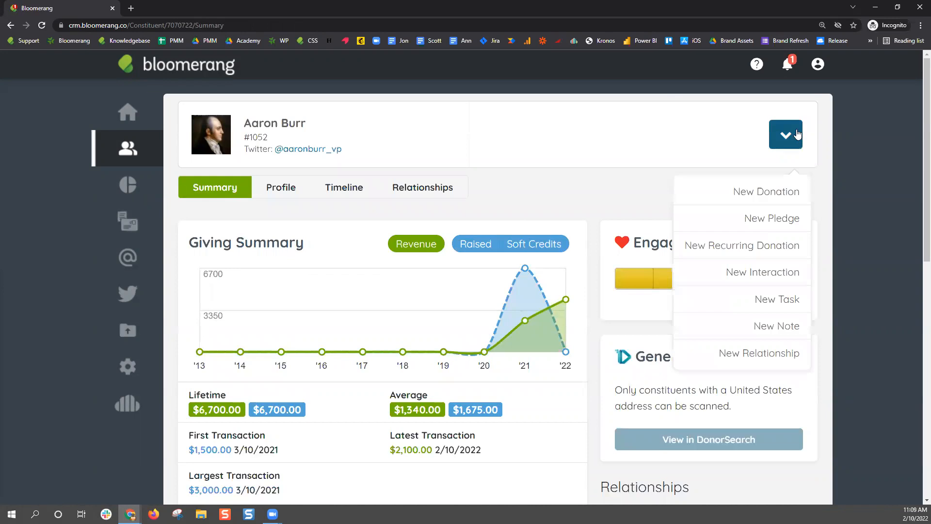
left_click(802, 225)
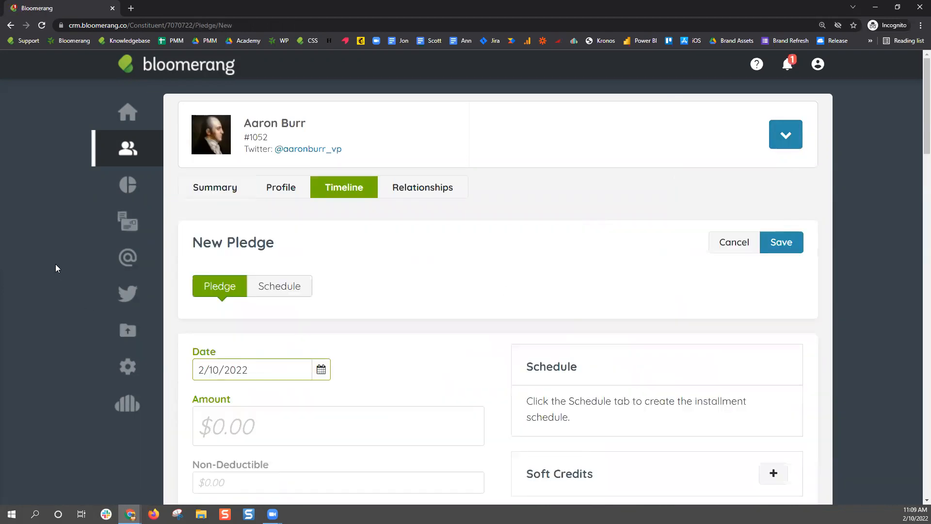
scroll(58, 264, "down", 4)
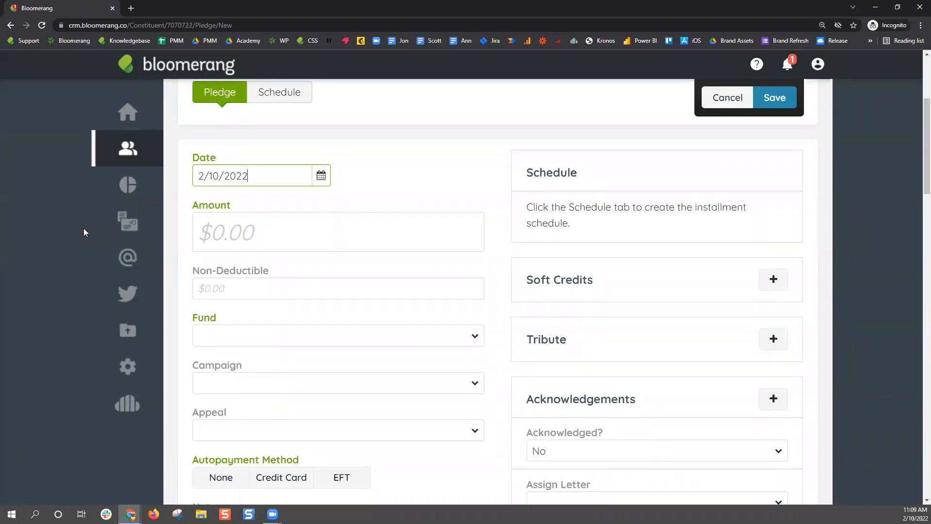
left_click(343, 233)
type("1,000")
left_click(402, 200)
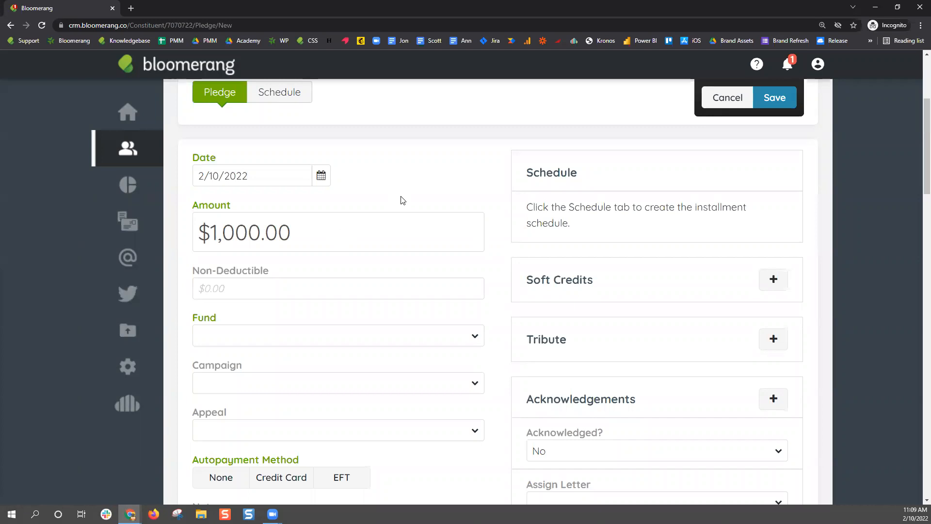
Assign the pledge to fund Unrestricted, campaign Annual Campaign and appeal Personal Solicitation
left_click(290, 338)
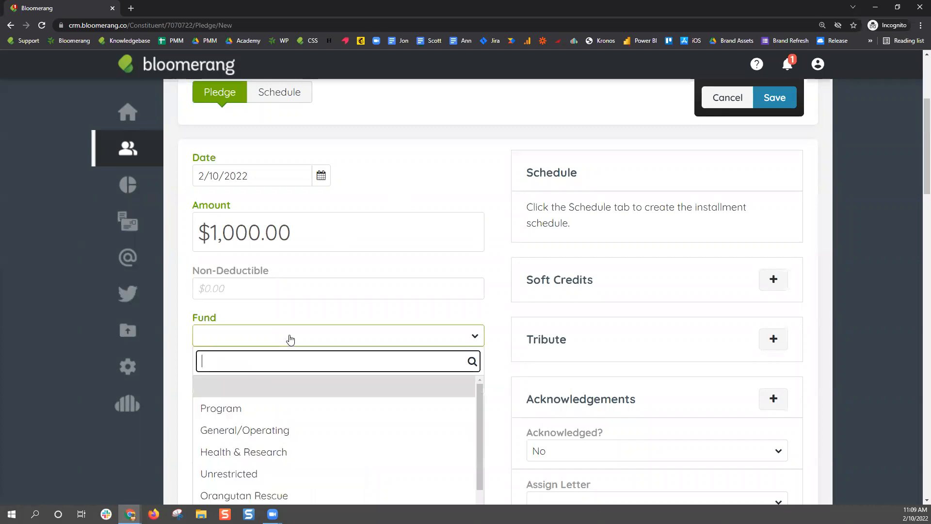
scroll(322, 385, "down", 1)
left_click(264, 437)
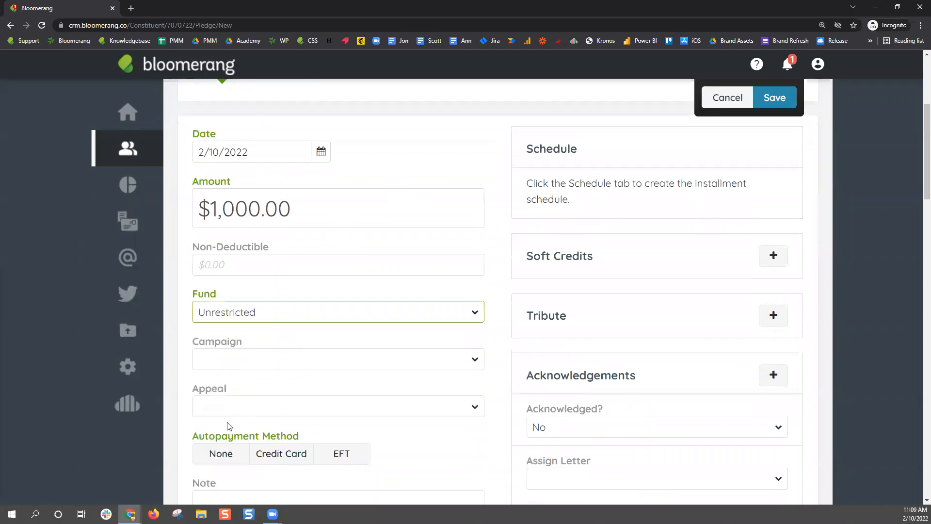
left_click(227, 369)
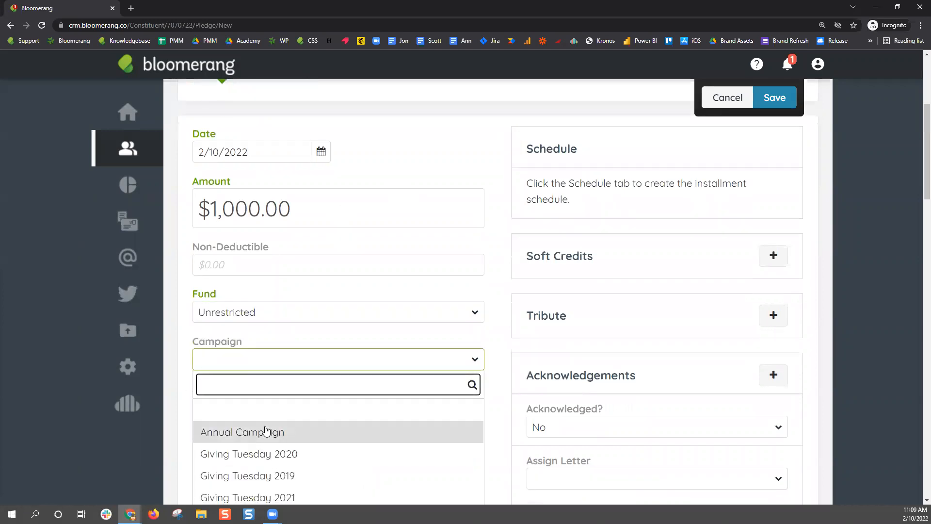
left_click(266, 430)
left_click(255, 403)
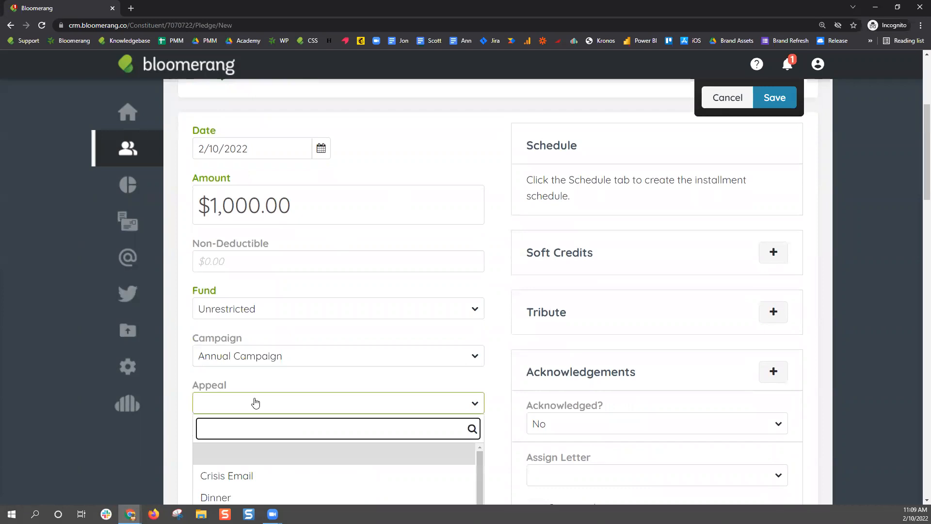
scroll(255, 402, "down", 5)
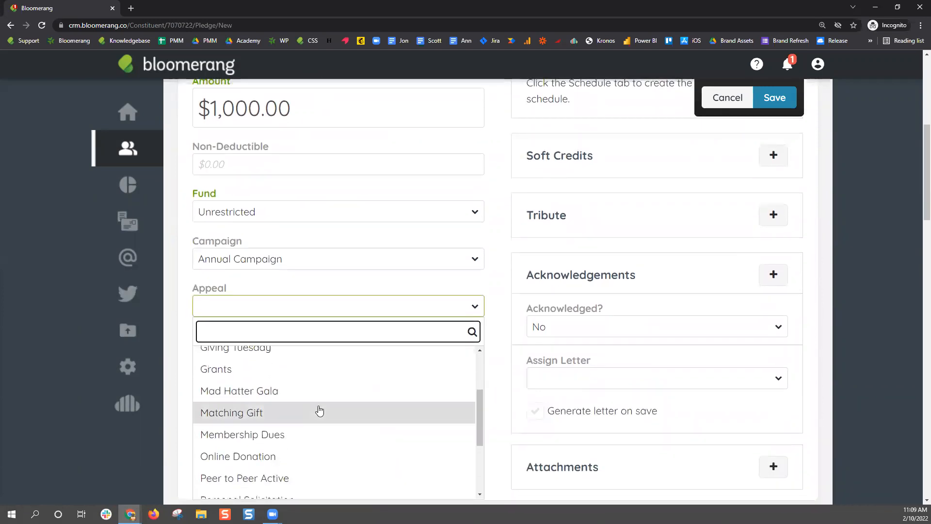
scroll(320, 411, "down", 2)
left_click(287, 401)
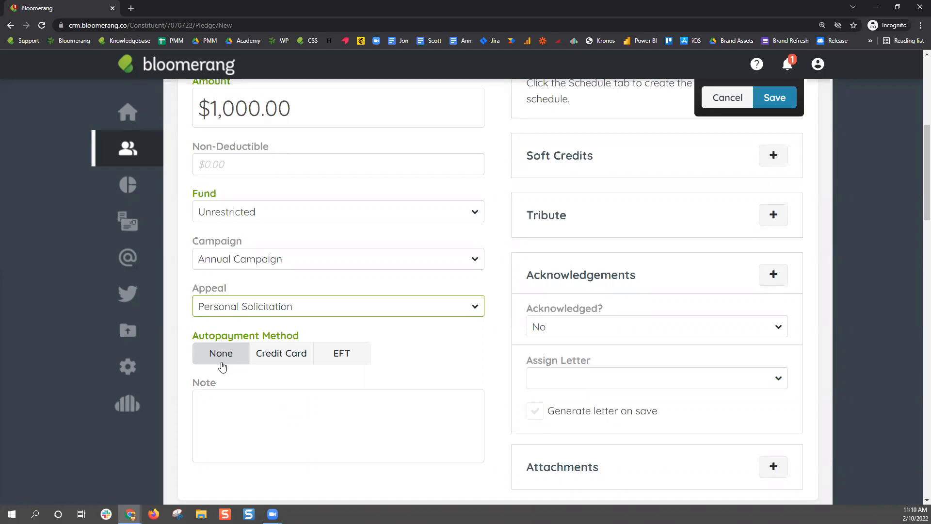
Try the Credit Card and EFT autopayment options, then leave autopayment on None
left_click(221, 363)
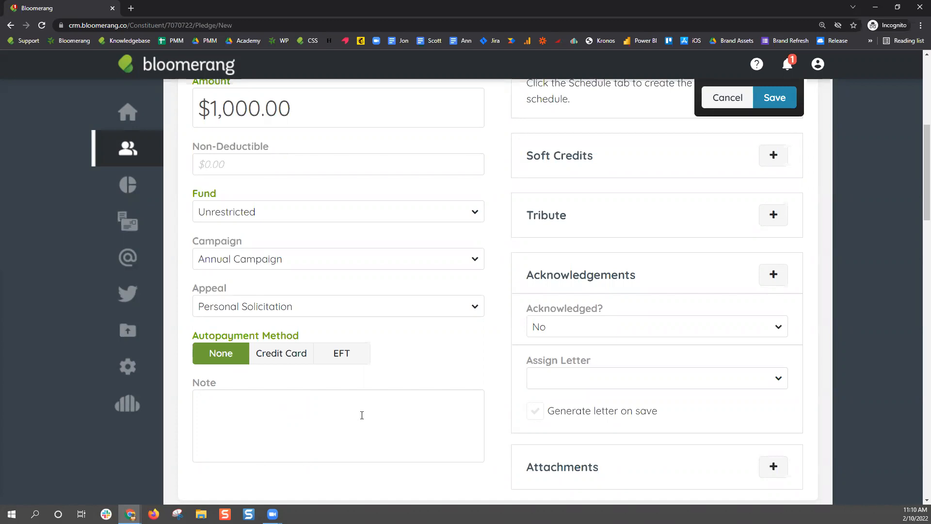
left_click(283, 363)
left_click(356, 356)
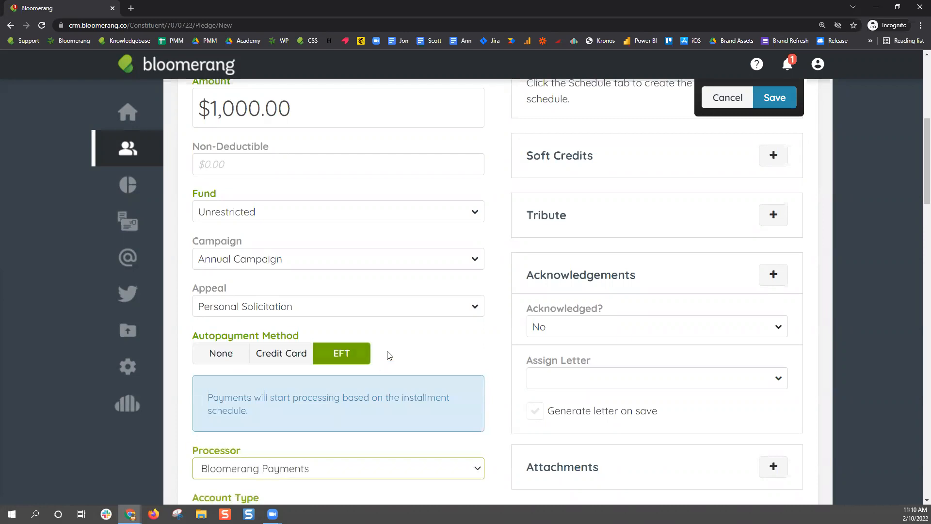
scroll(388, 359, "down", 2)
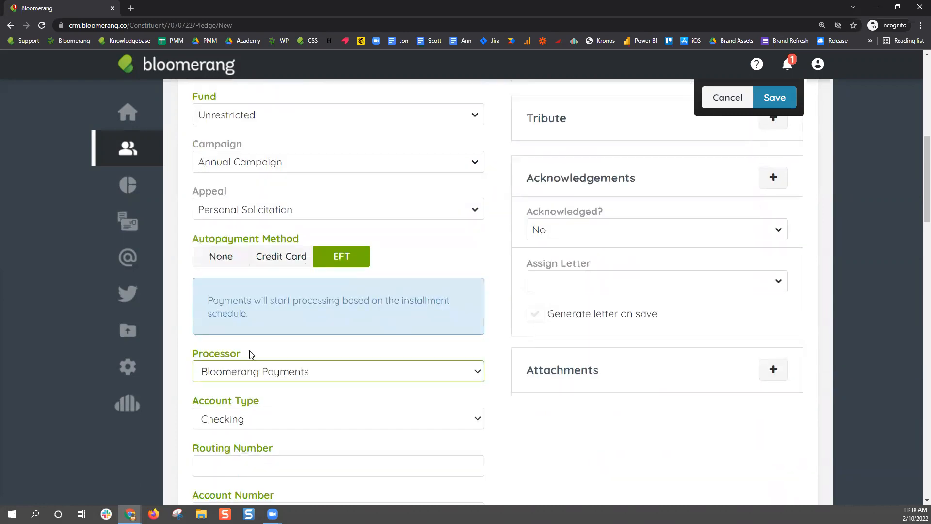
left_click(230, 265)
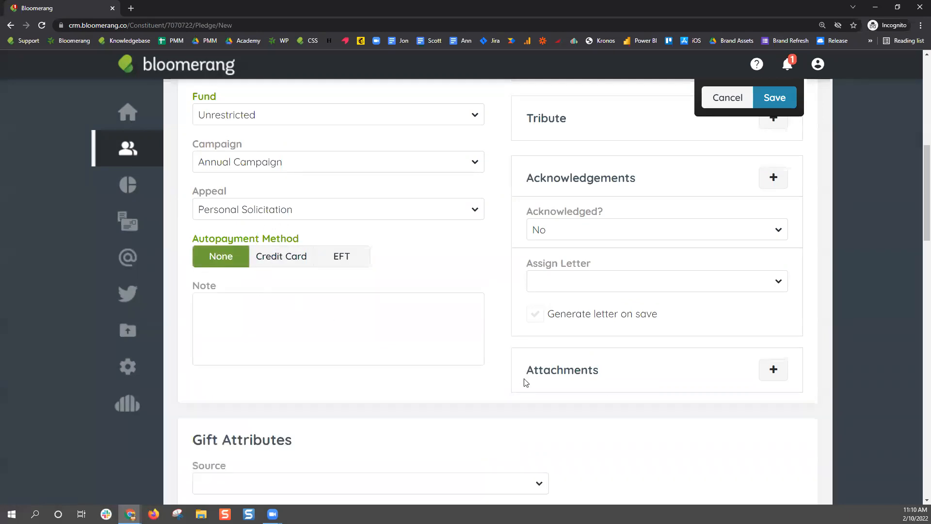
scroll(488, 403, "up", 3)
scroll(489, 404, "up", 3)
scroll(488, 406, "down", 3)
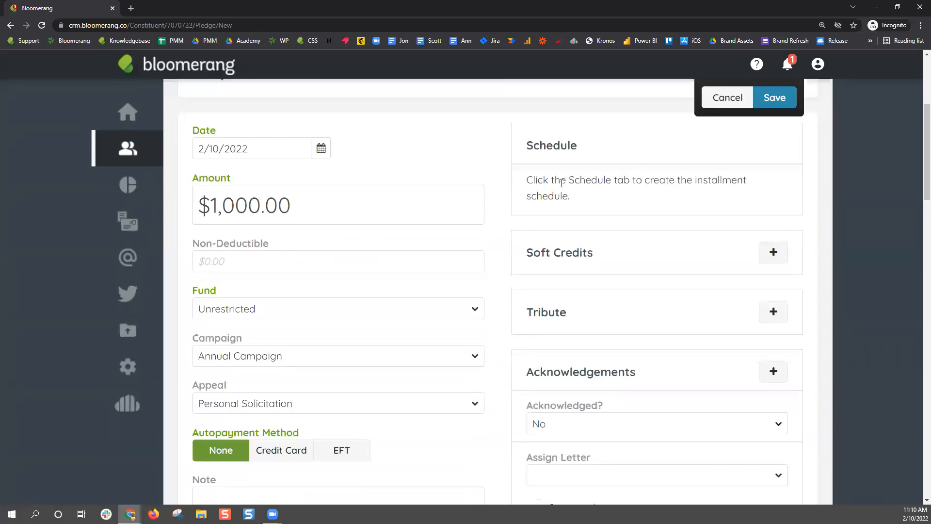
scroll(848, 245, "up", 2)
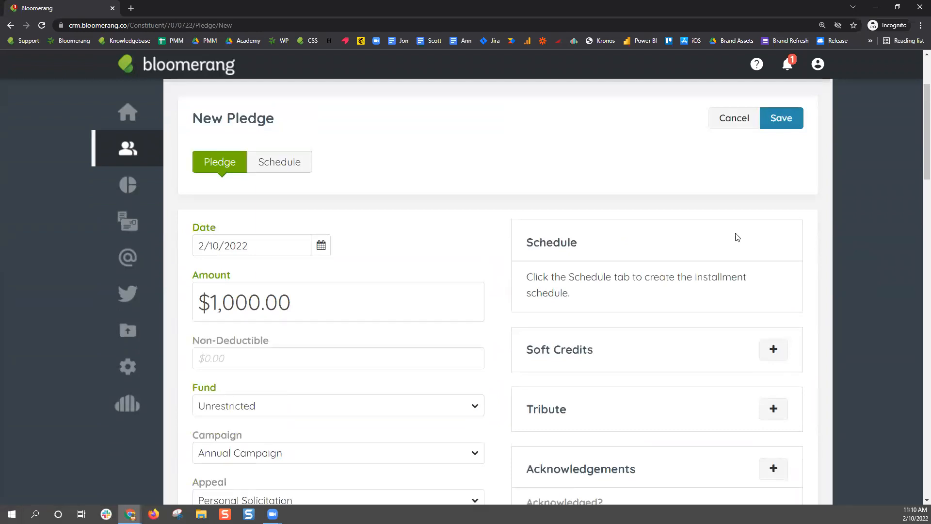
On the pledge schedule, set the first installment date to 12/1/2022
left_click(287, 165)
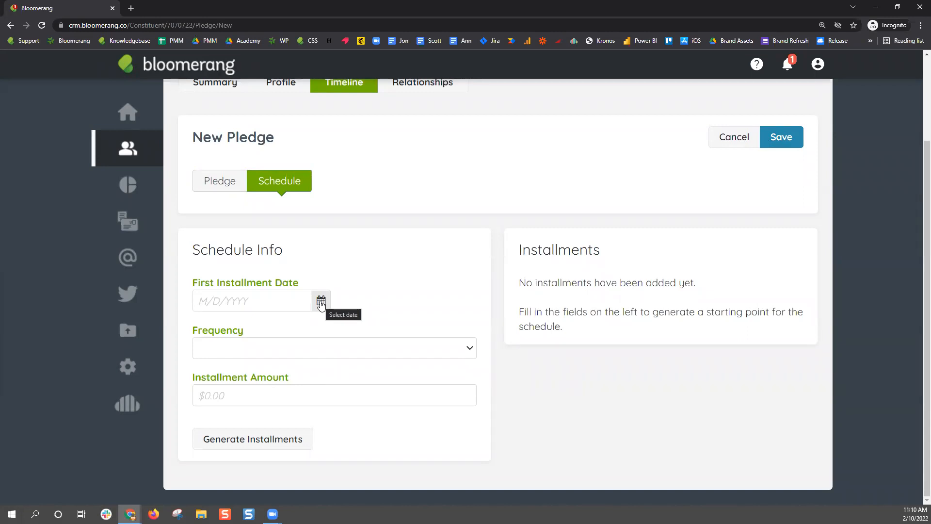
left_click(320, 302)
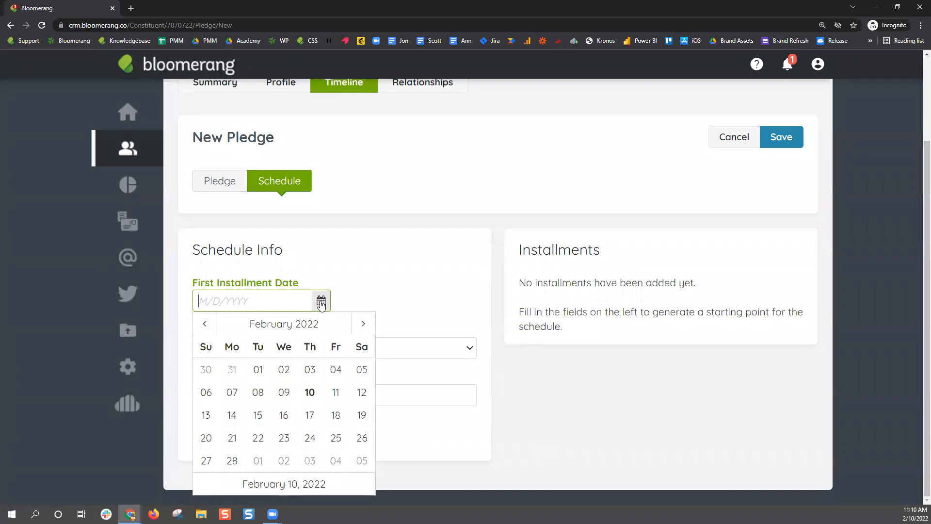
left_click(363, 324)
left_click(363, 324)
left_click(363, 324)
left_click(363, 324)
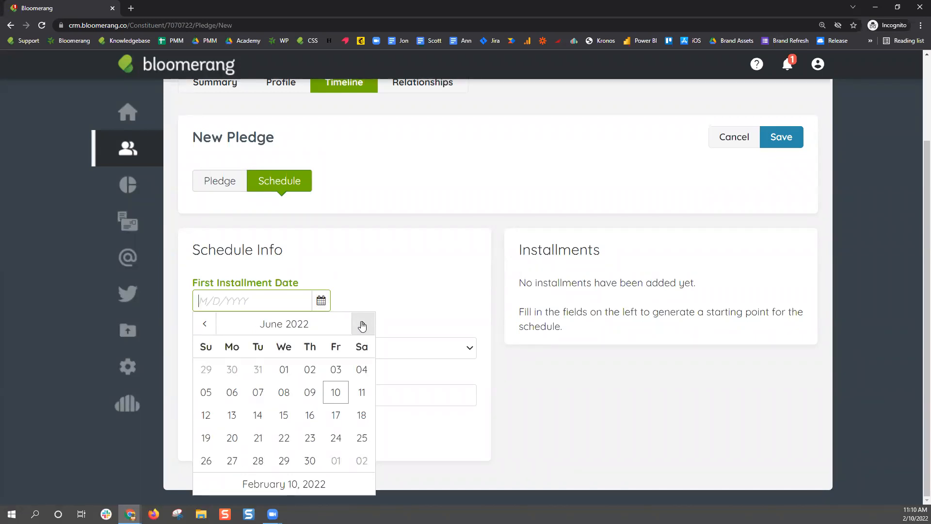
left_click(363, 323)
left_click(363, 324)
left_click(363, 324)
left_click(363, 324)
left_click(363, 324)
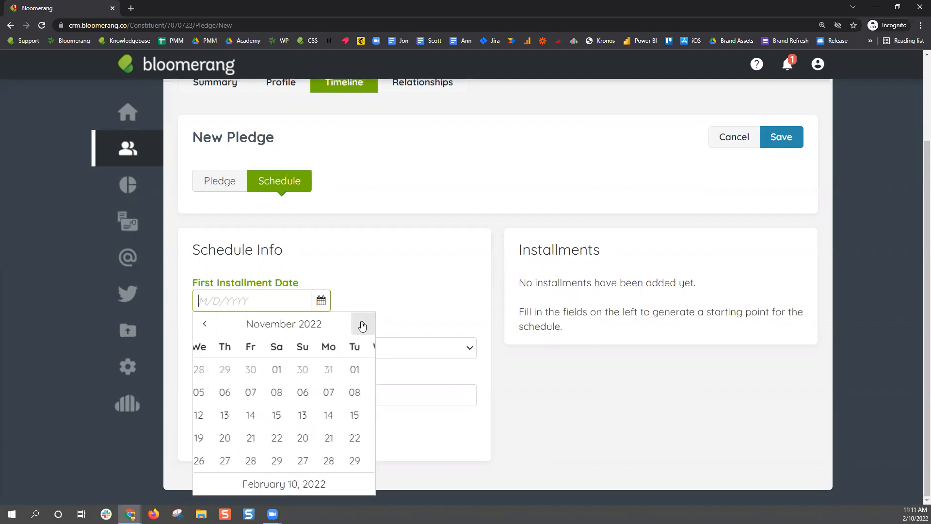
left_click(362, 324)
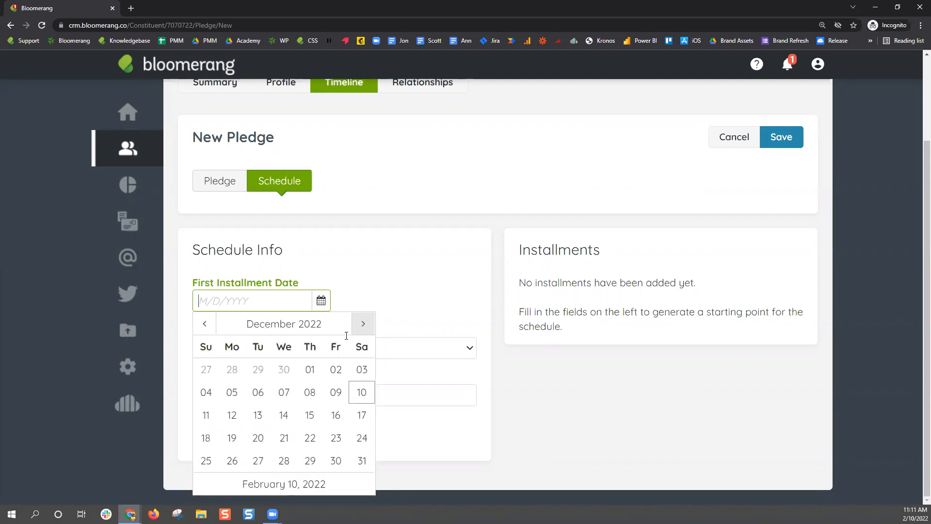
left_click(309, 371)
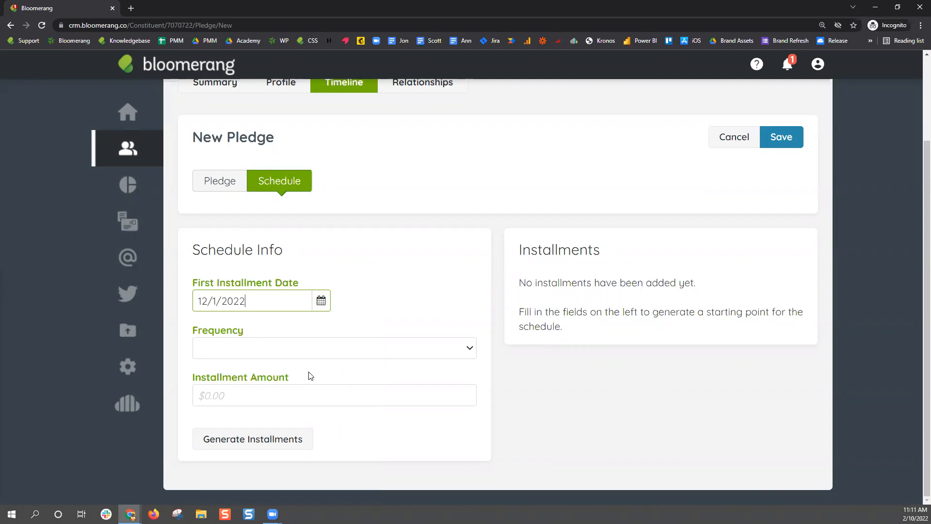
Set Yearly frequency with a $1,000.00 installment amount and generate the installments
left_click(262, 354)
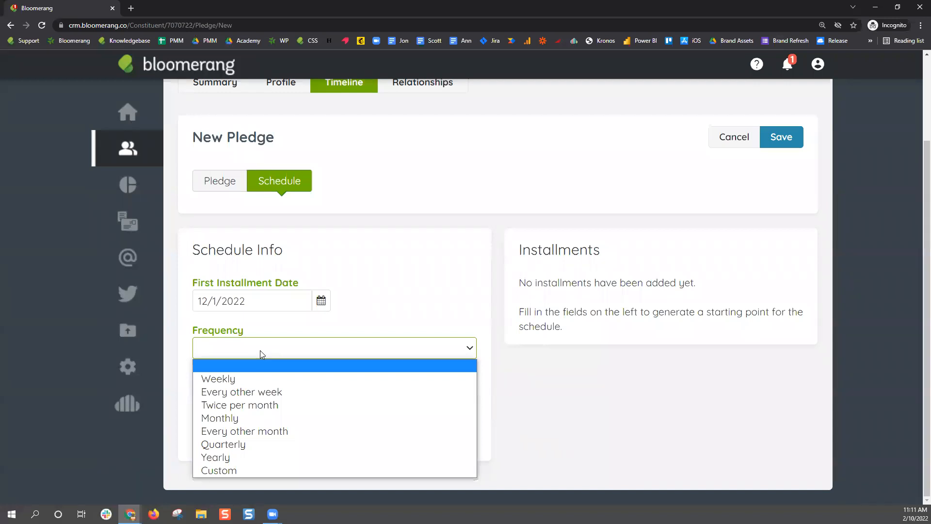
left_click(249, 457)
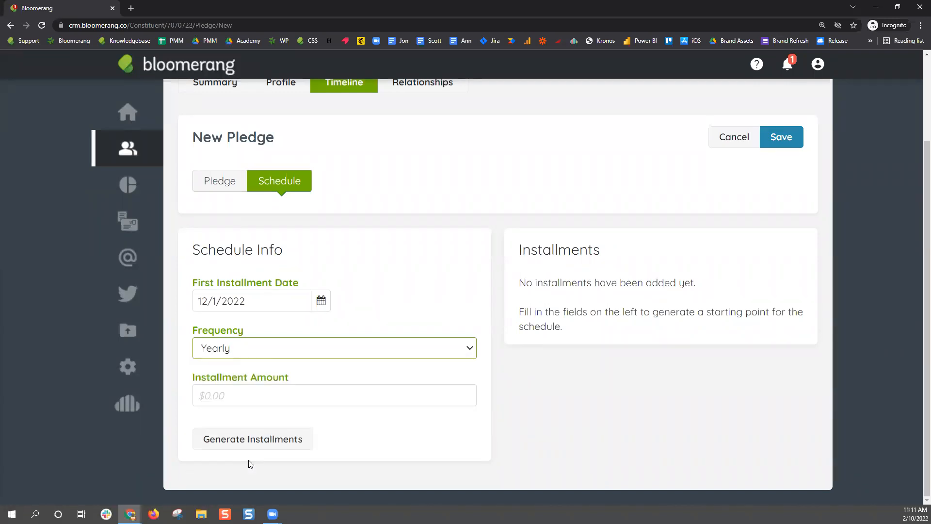
left_click(264, 400)
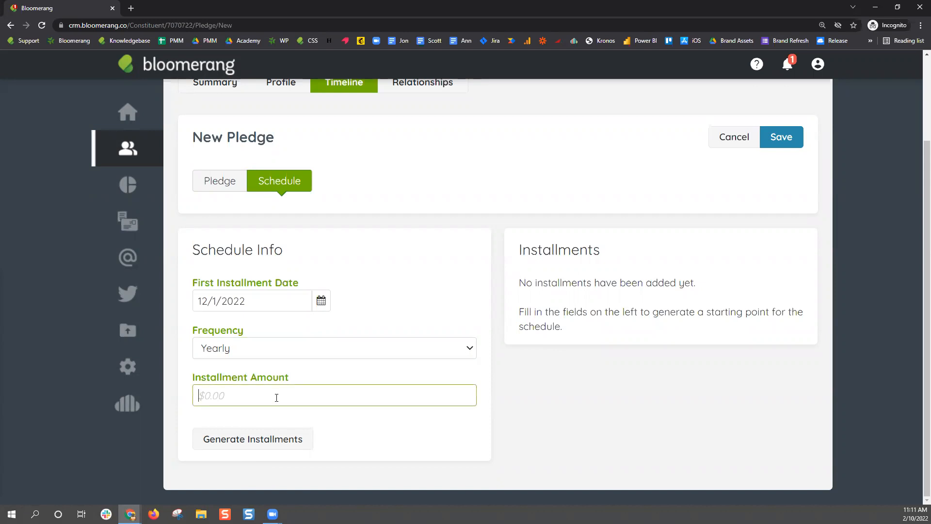
type("1000")
left_click(367, 442)
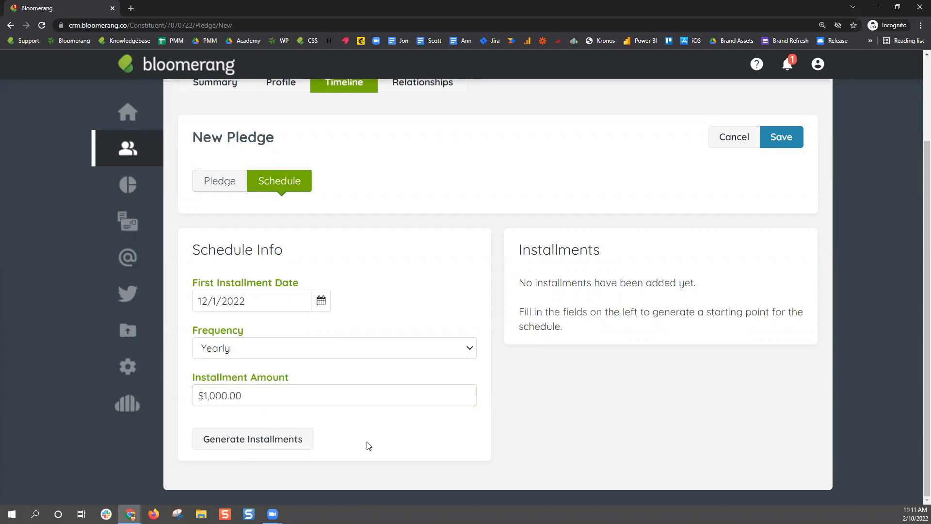
left_click(276, 445)
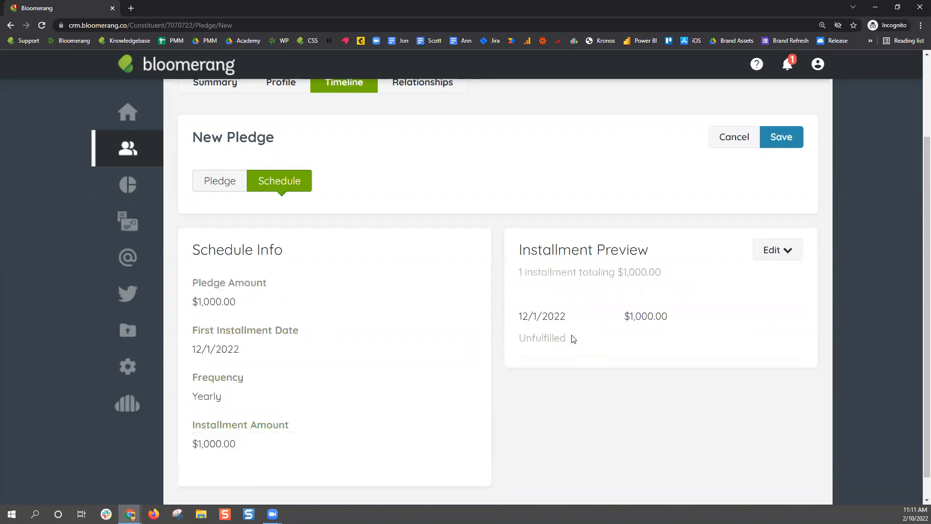
Reset the yearly schedule through Edit > Change Schedule
left_click_drag(518, 315, 575, 318)
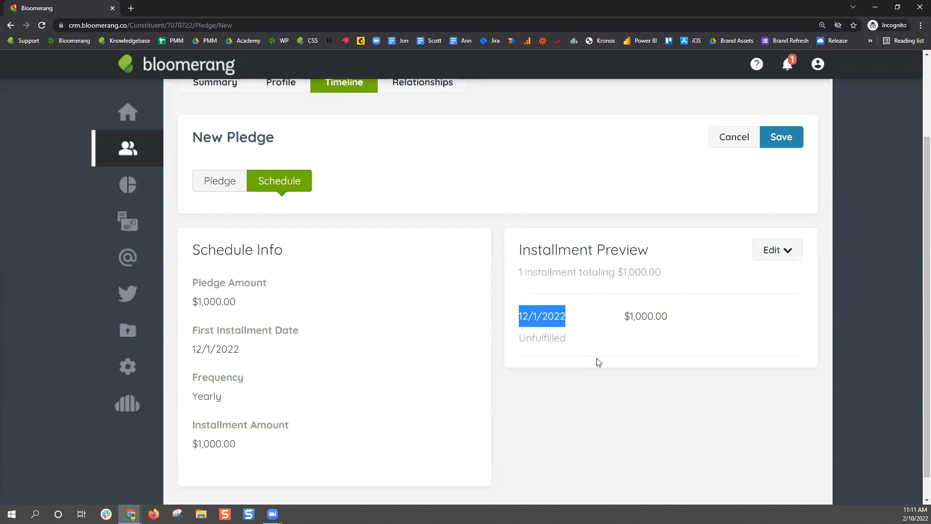
left_click_drag(191, 398, 236, 399)
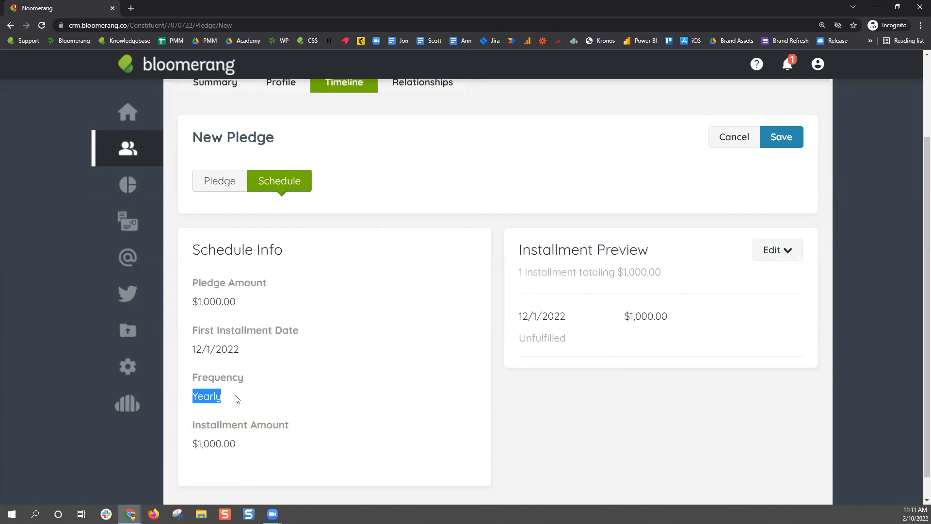
left_click(798, 252)
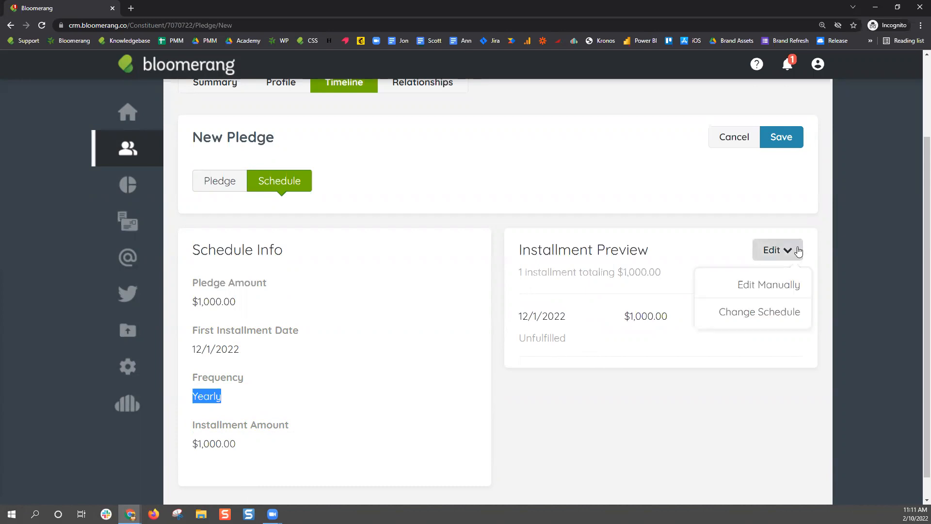
left_click(728, 311)
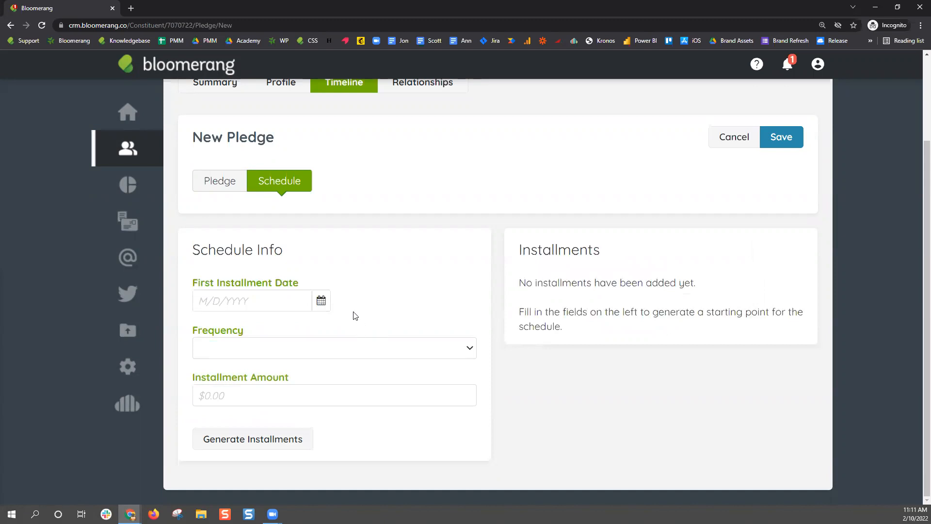
Re-enter the first installment date as 12/1/2022 and set frequency to Custom
left_click(322, 302)
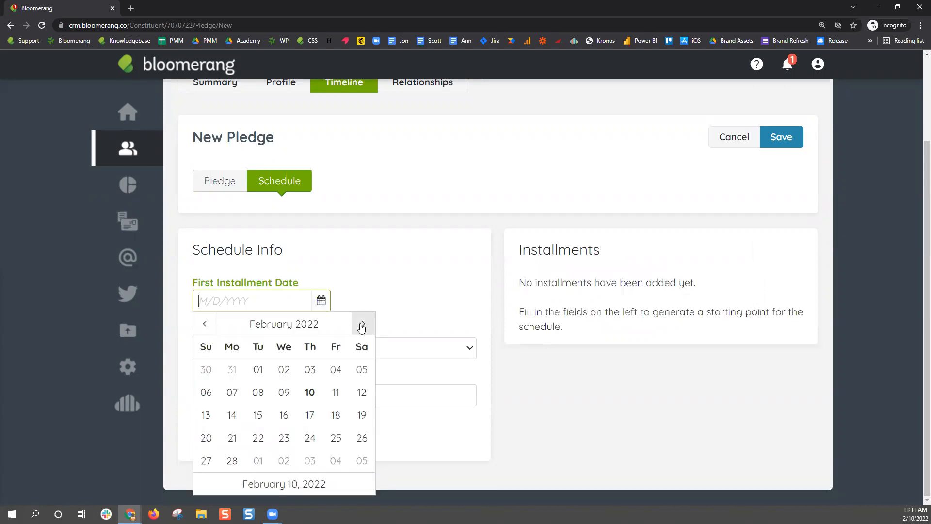
left_click(345, 326)
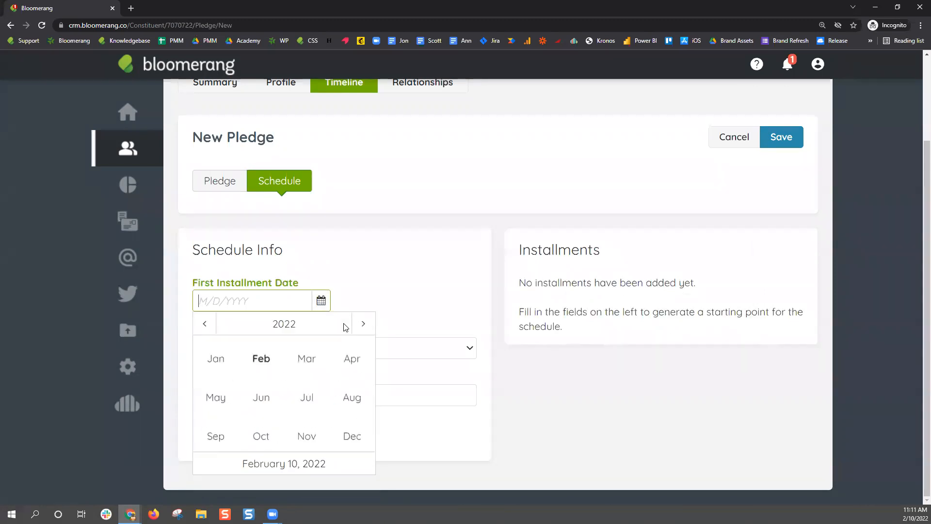
left_click(349, 438)
left_click(310, 371)
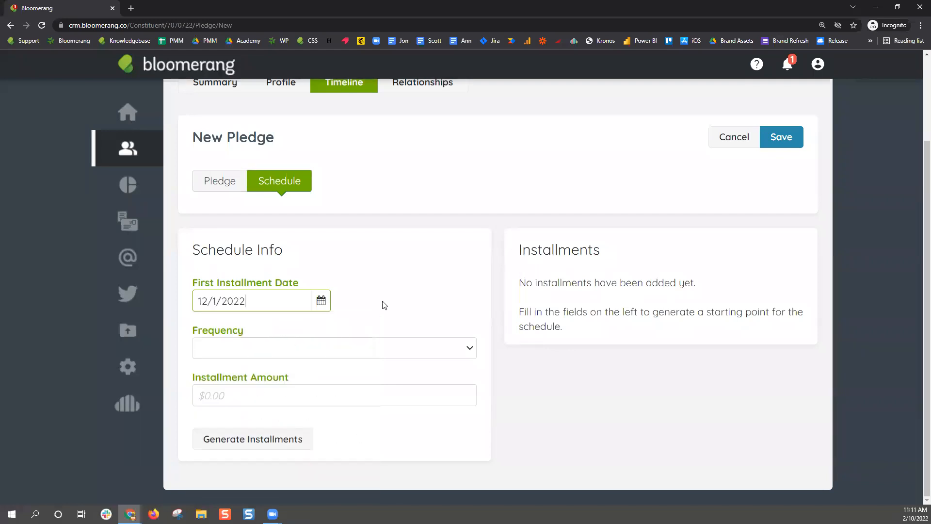
left_click(347, 353)
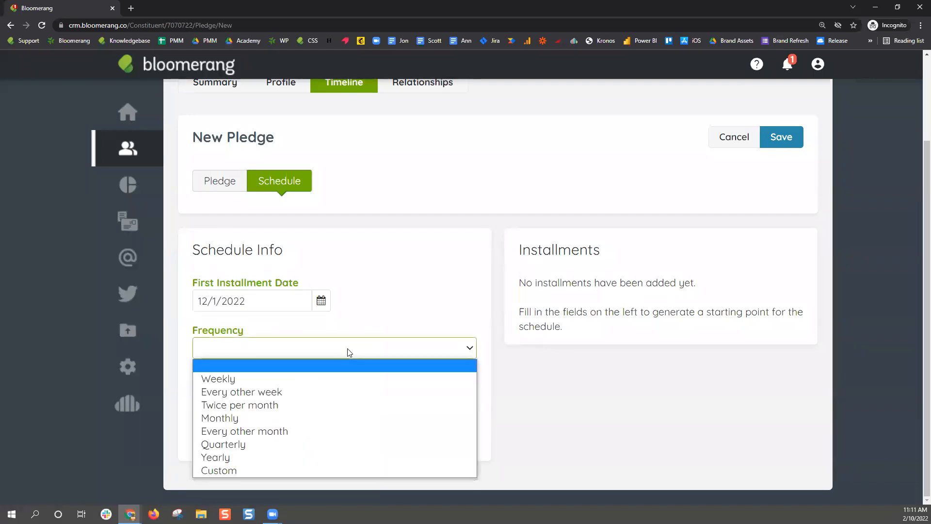
left_click(275, 470)
scroll(331, 447, "down", 1)
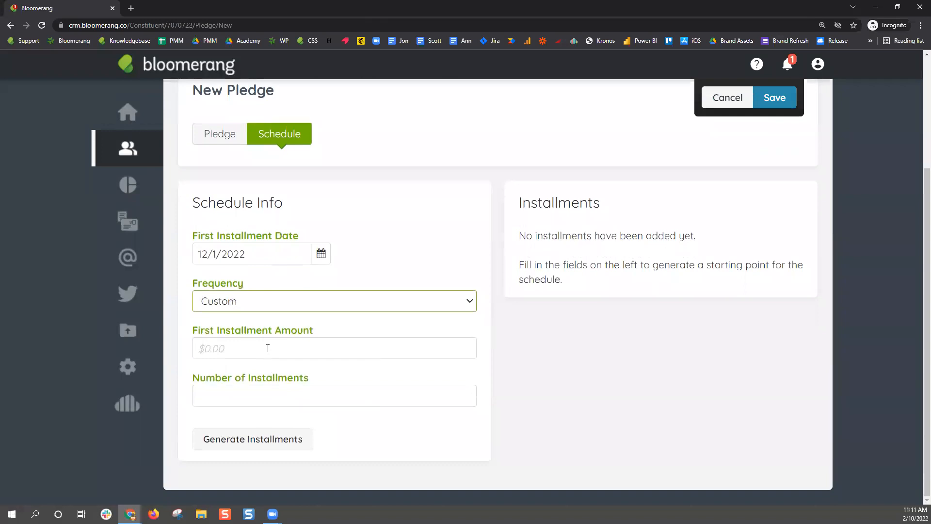
Enter 1 installment with a $1,000.00 first amount and generate it
left_click(230, 392)
type("1")
left_click(219, 349)
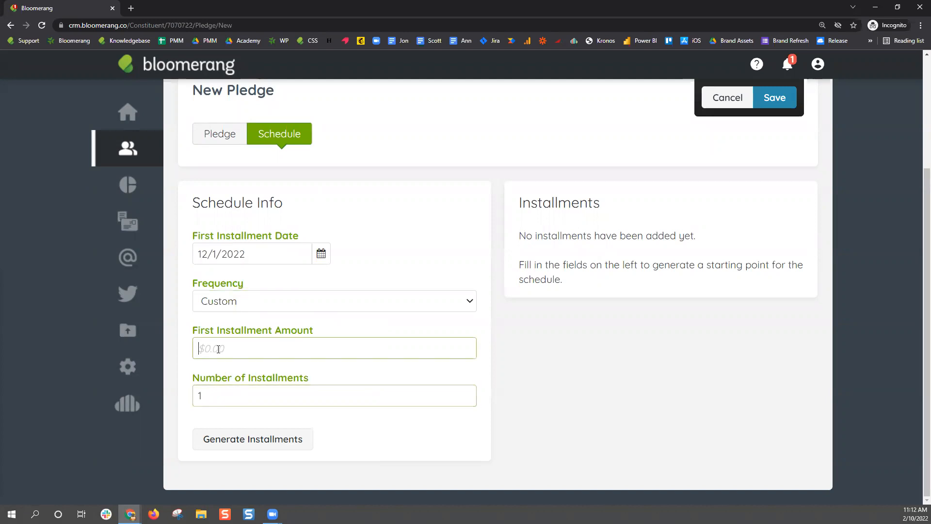
type("1,000")
left_click(501, 441)
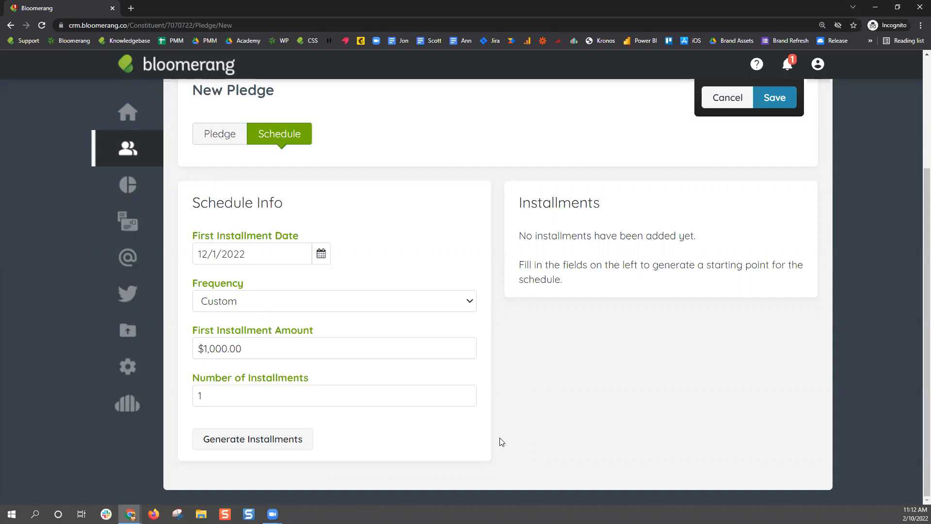
double_click(194, 284)
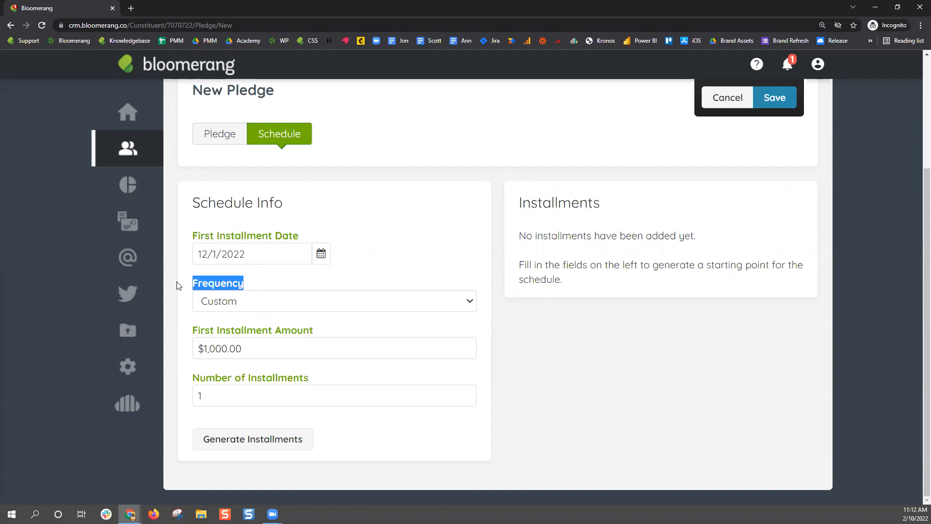
left_click(450, 276)
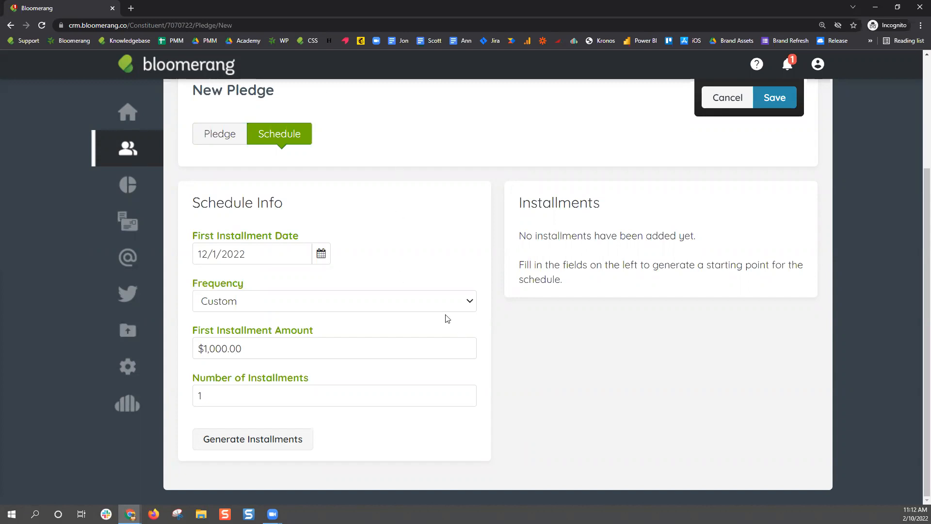
left_click(301, 438)
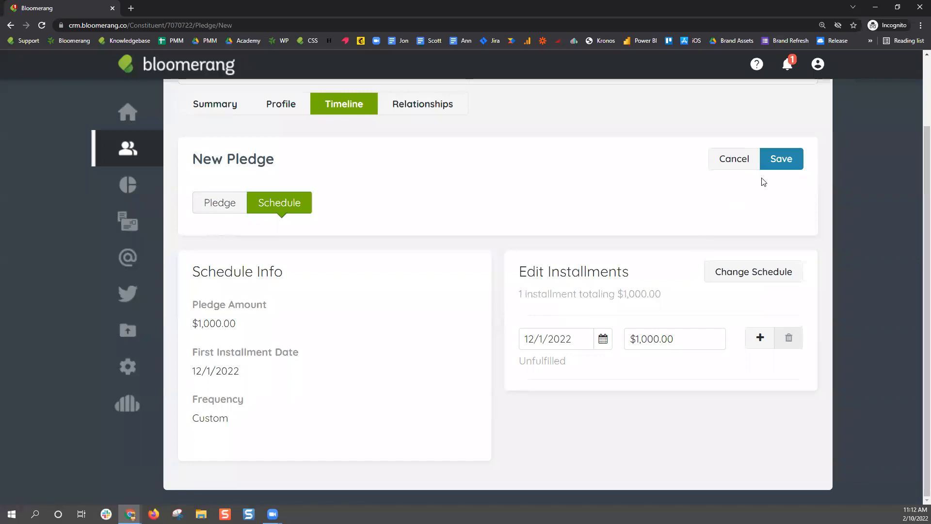
Save the pledge and reopen the $1,000.00 Pledge from the timeline in Edit Pledge
left_click(791, 161)
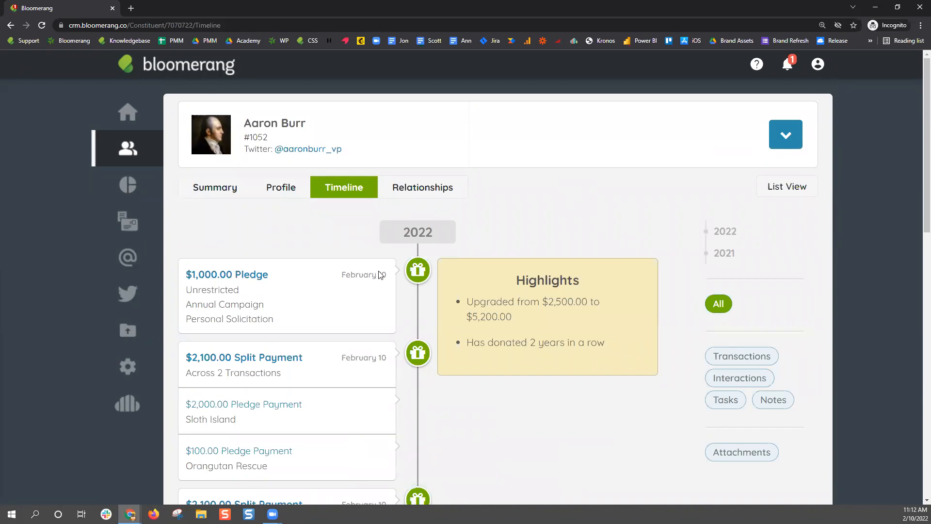
left_click(239, 275)
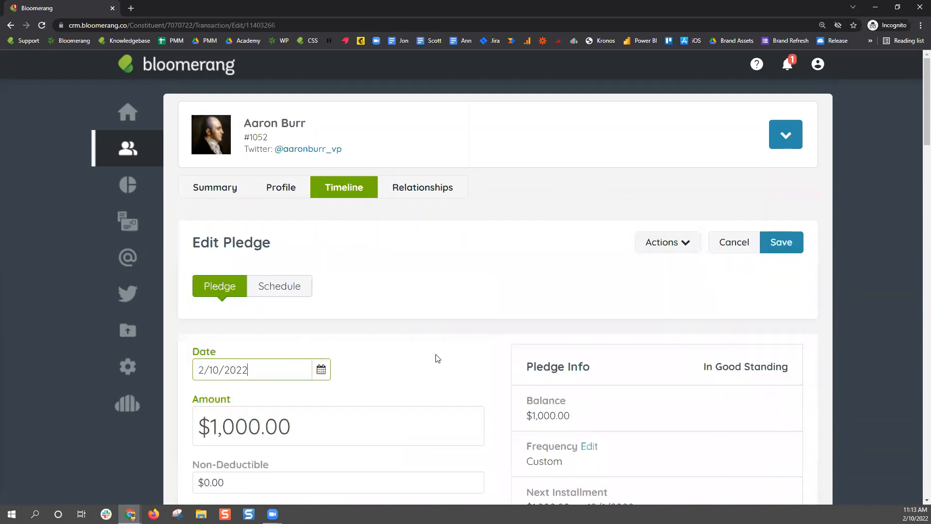
scroll(437, 358, "down", 3)
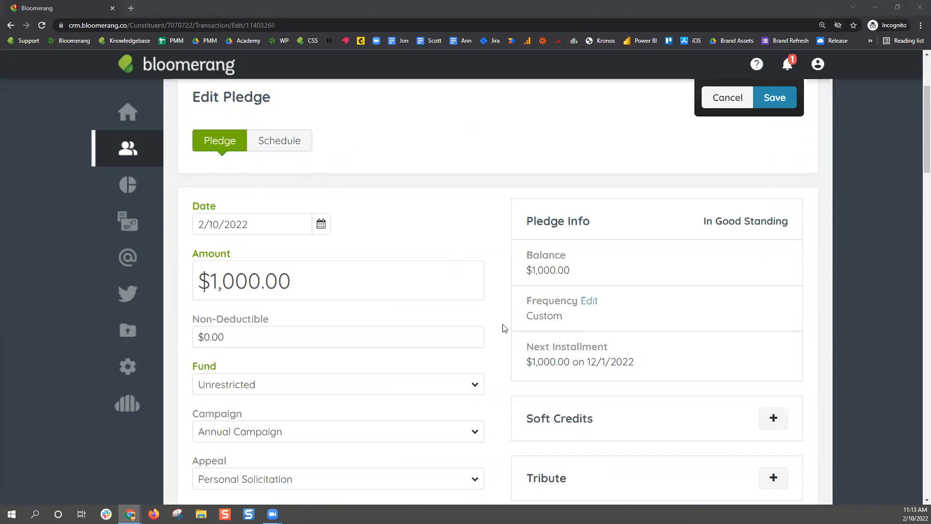
scroll(503, 328, "up", 3)
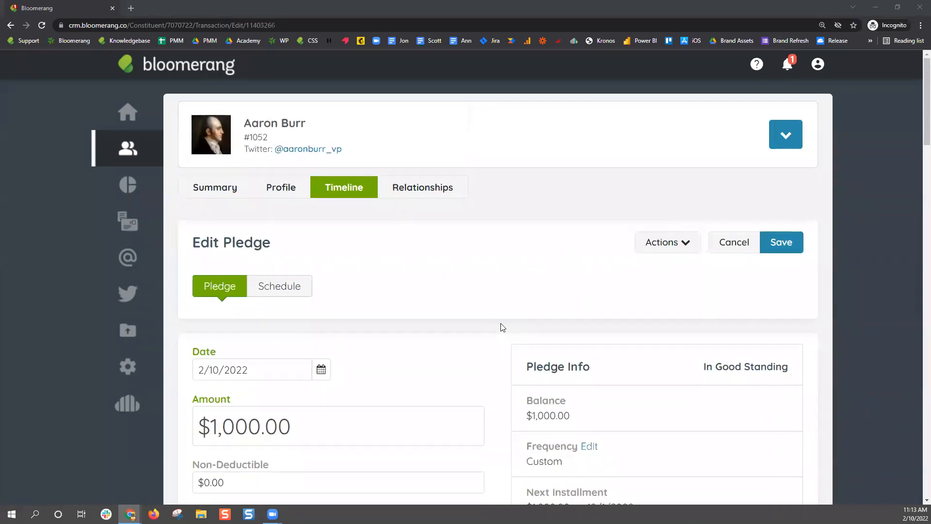
scroll(483, 341, "down", 5)
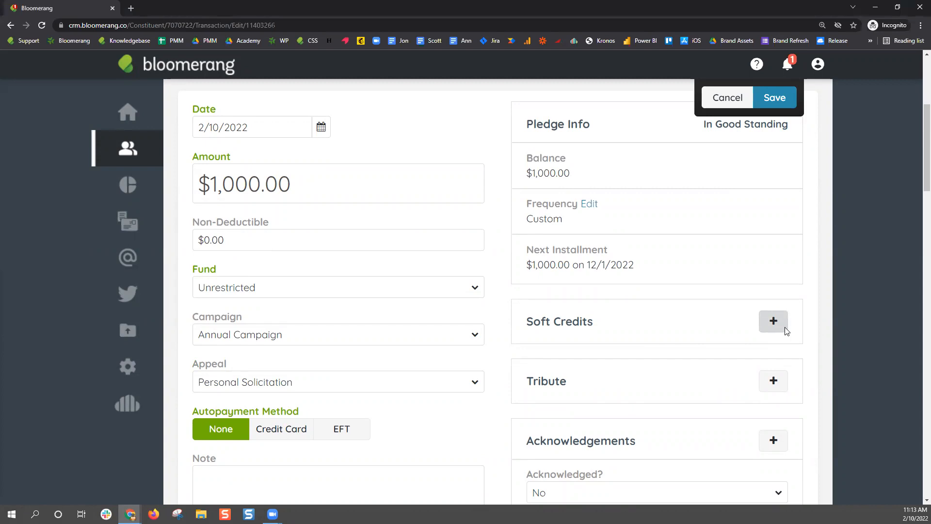
Add a $1,000.00 soft credit for another constituent found by name search
left_click(785, 330)
type("lex")
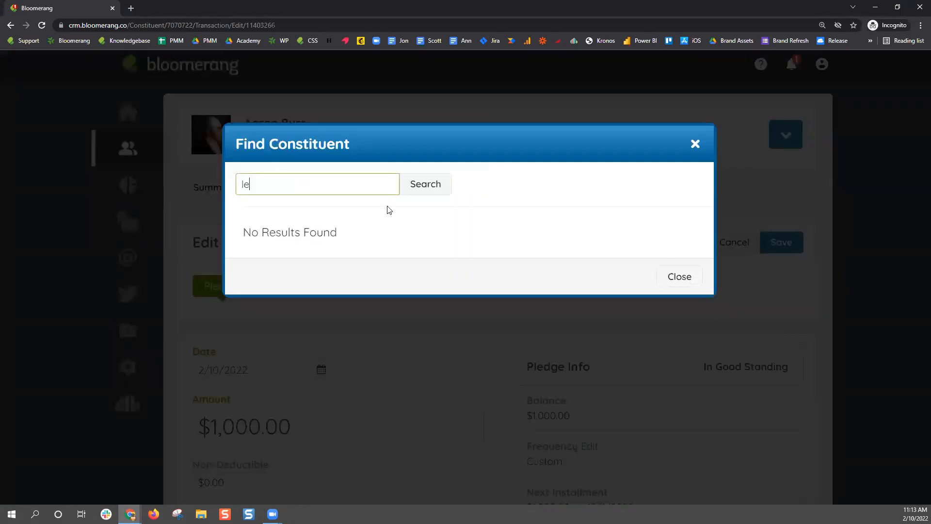
key("BackSpace")
key("BackSpace")
key("BackSpace")
type("Alexander Hamilton")
left_click(343, 209)
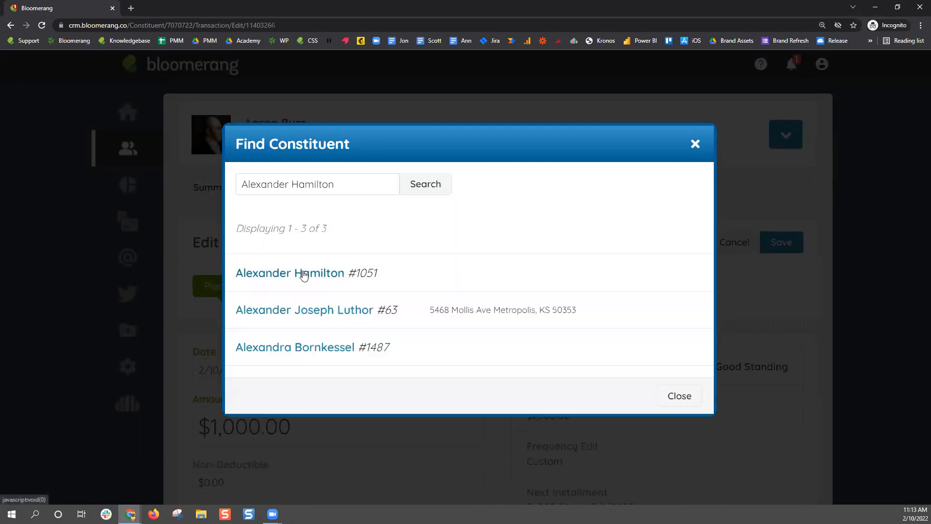
left_click(303, 273)
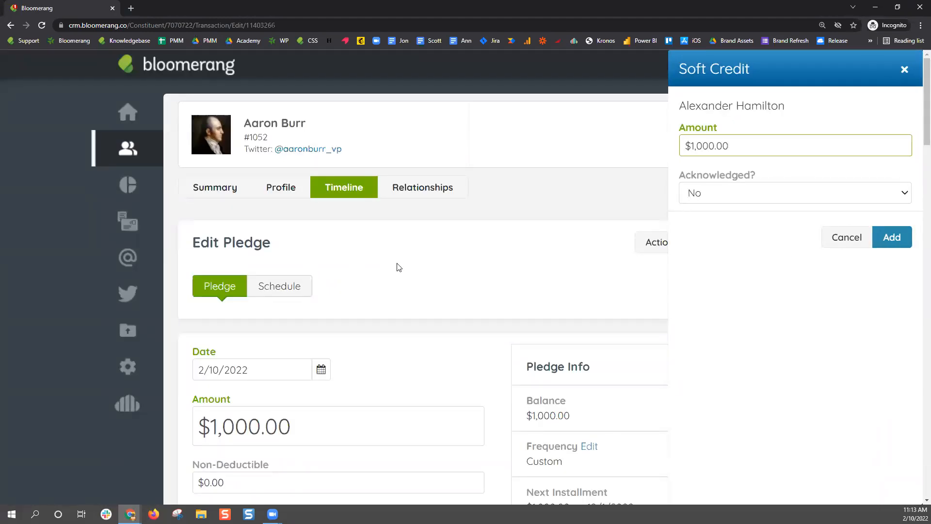
left_click(894, 246)
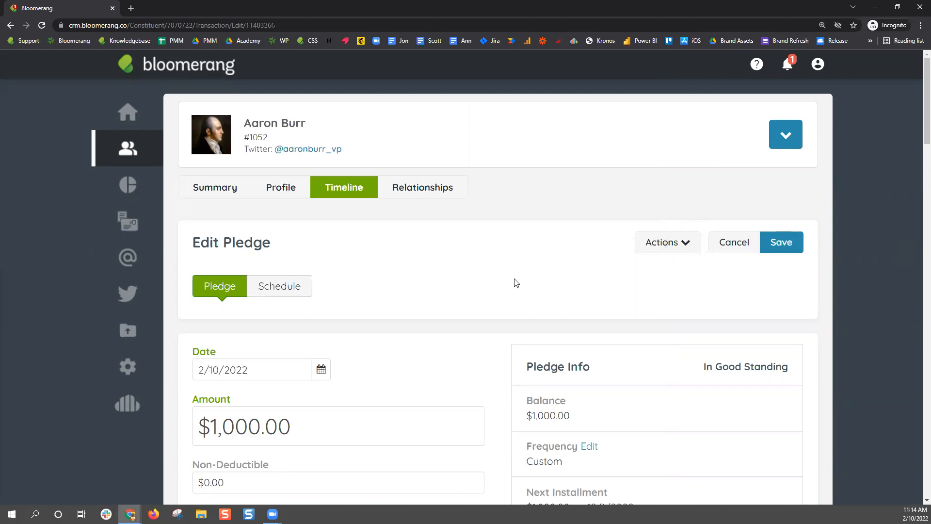
Review the Edit Pledge form and save the pledge with its soft credit
scroll(501, 273, "down", 8)
scroll(500, 273, "down", 7)
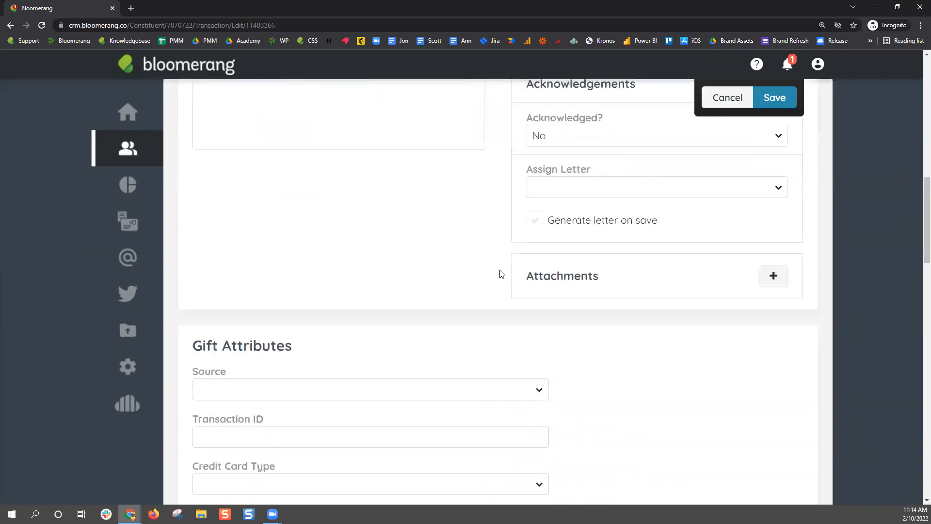
scroll(477, 350, "down", 4)
scroll(478, 350, "down", 10)
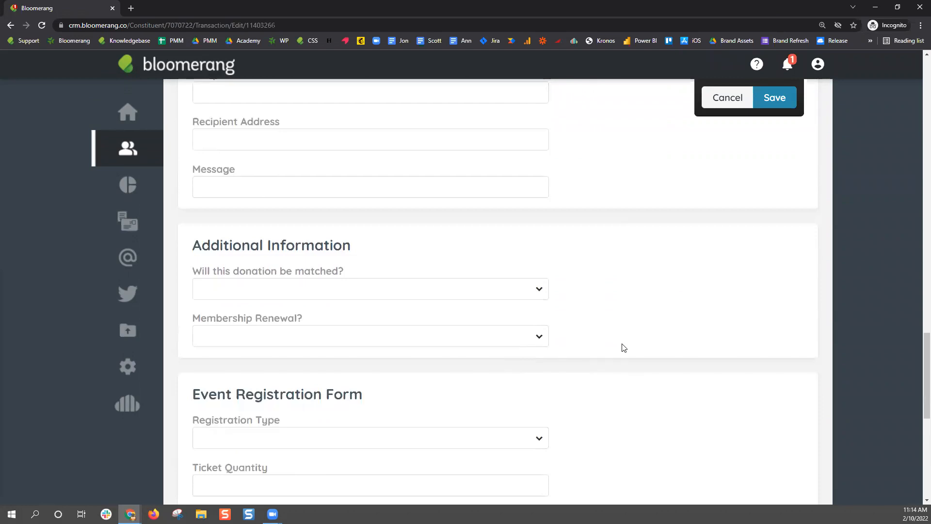
scroll(621, 347, "down", 9)
scroll(626, 345, "up", 18)
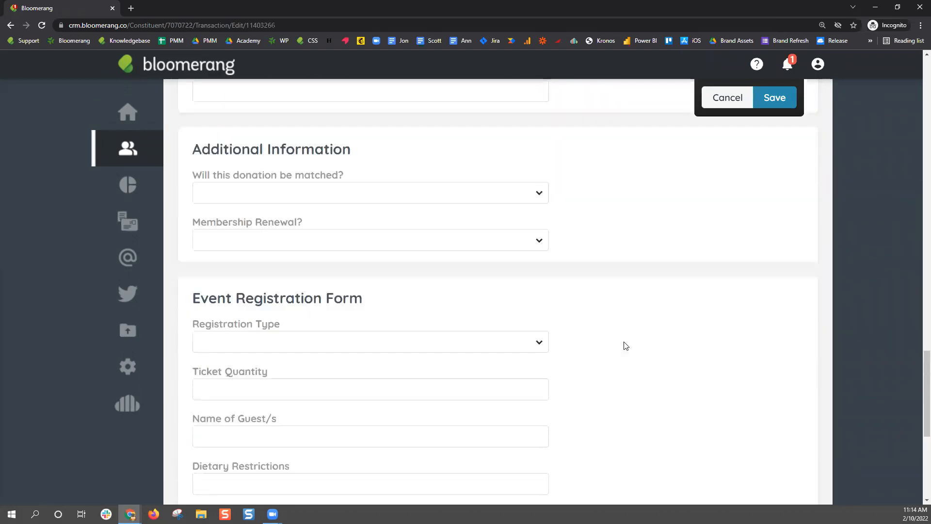
scroll(626, 345, "up", 9)
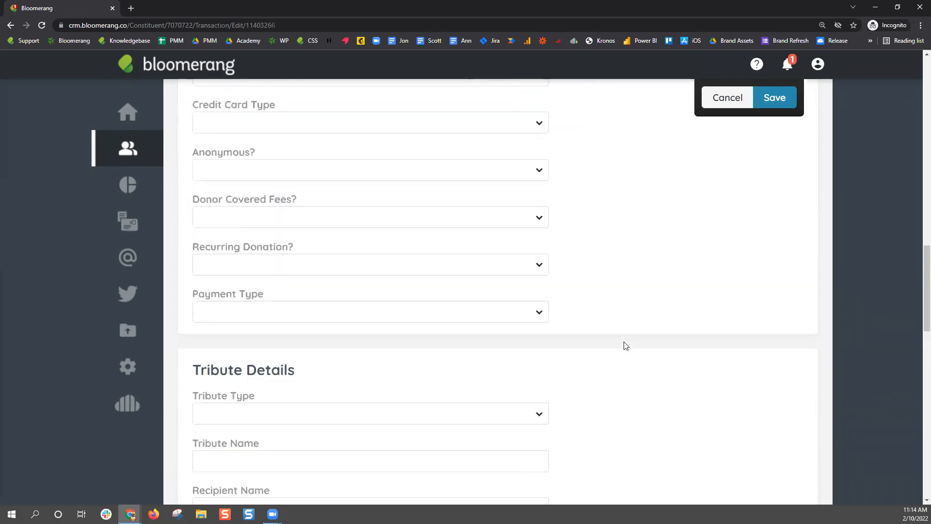
scroll(626, 346, "up", 10)
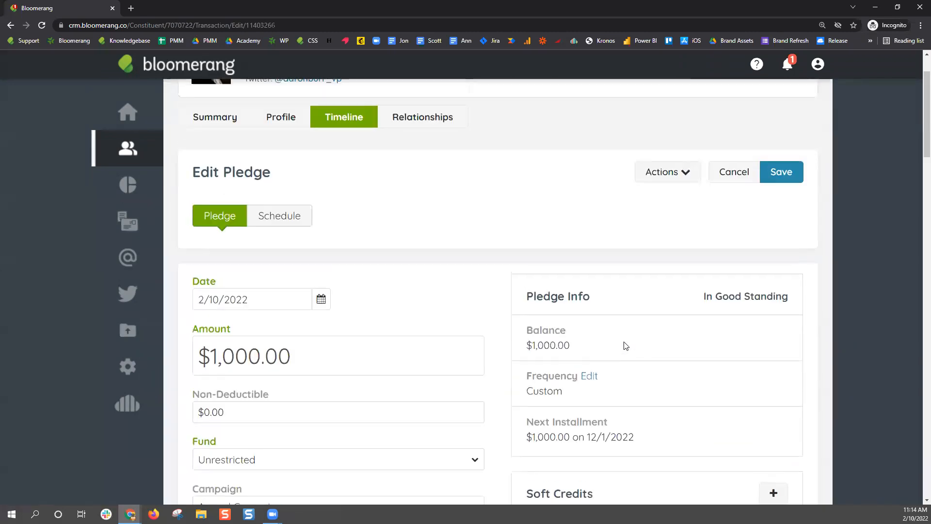
left_click(771, 182)
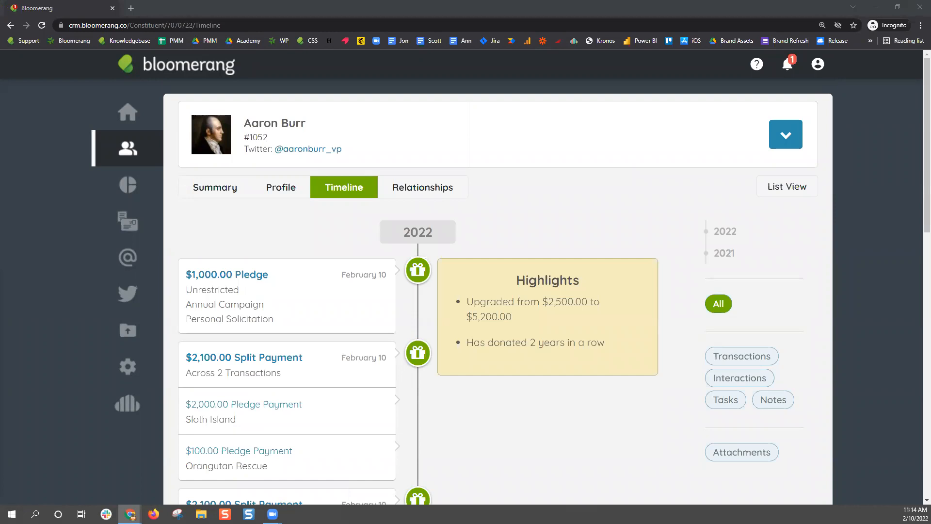
left_click(207, 273)
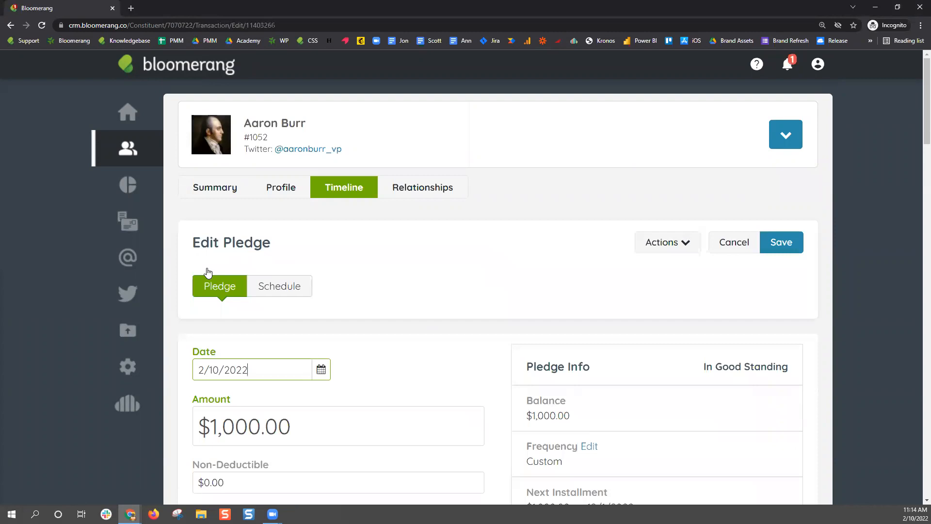
scroll(516, 362, "down", 5)
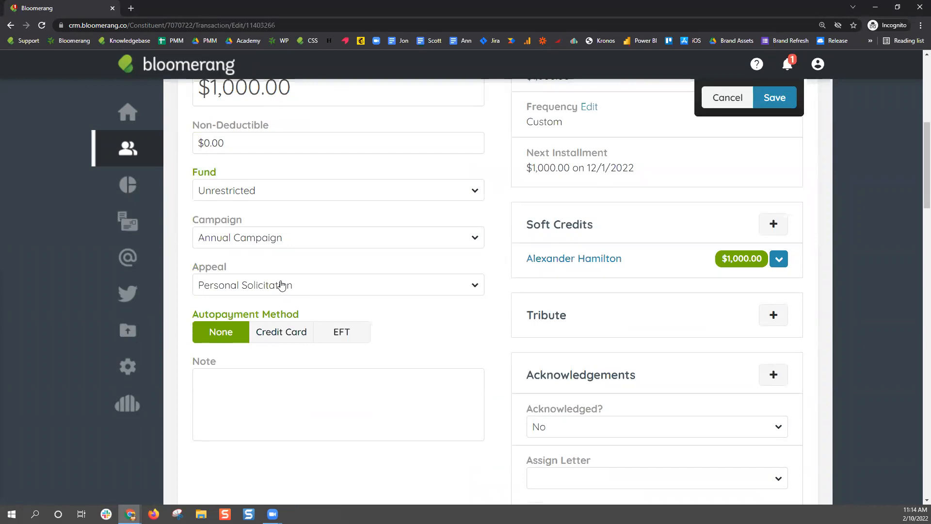
scroll(502, 339, "down", 5)
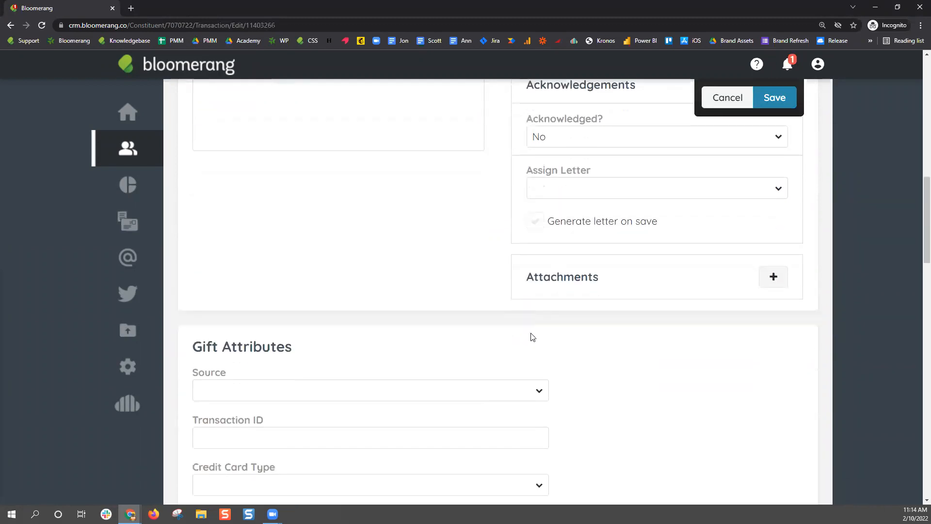
left_click(774, 280)
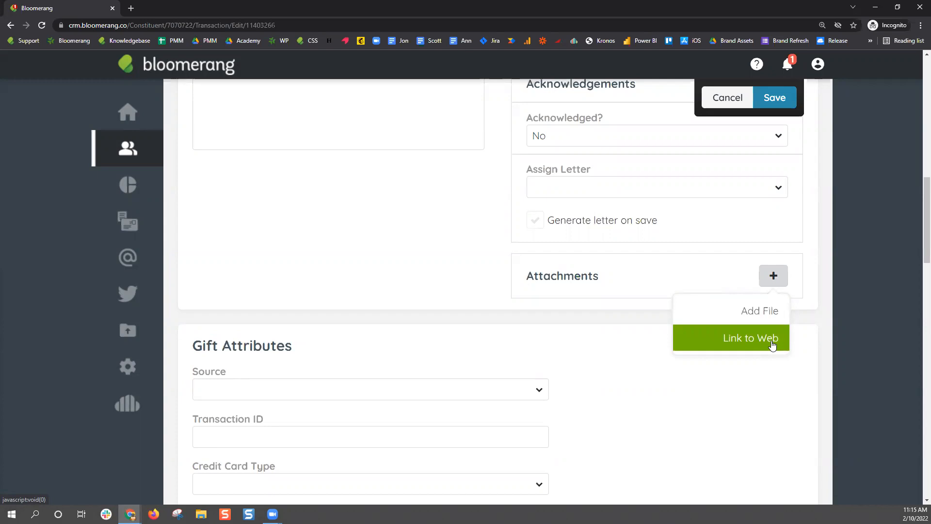
left_click(771, 313)
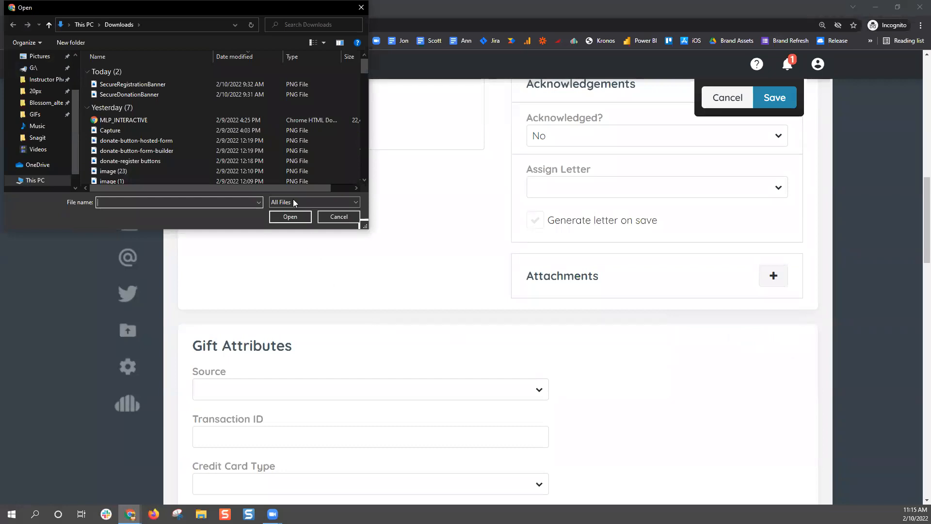
left_click(340, 216)
scroll(517, 350, "up", 10)
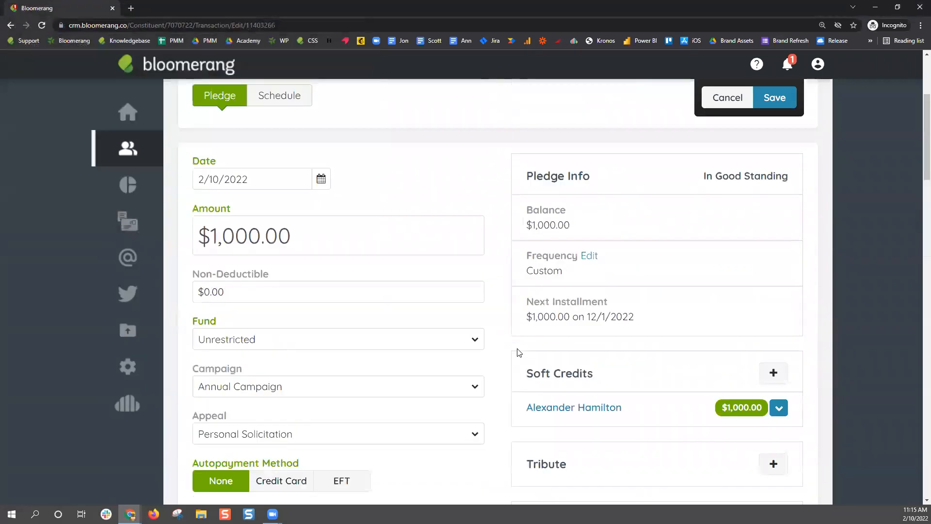
left_click(732, 244)
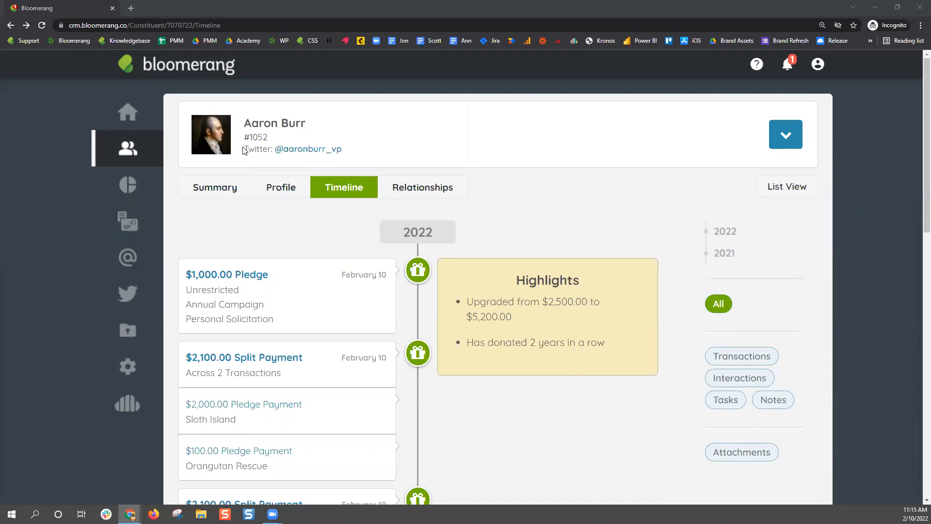
Start a new $1,200.00 pledge assigned to the Orangutan Rescue fund
left_click(783, 138)
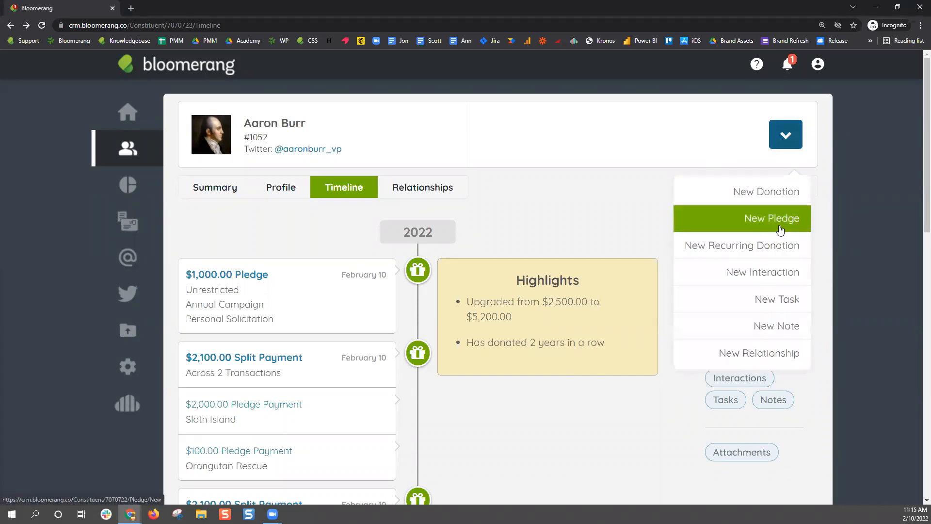
left_click(781, 223)
scroll(378, 349, "down", 3)
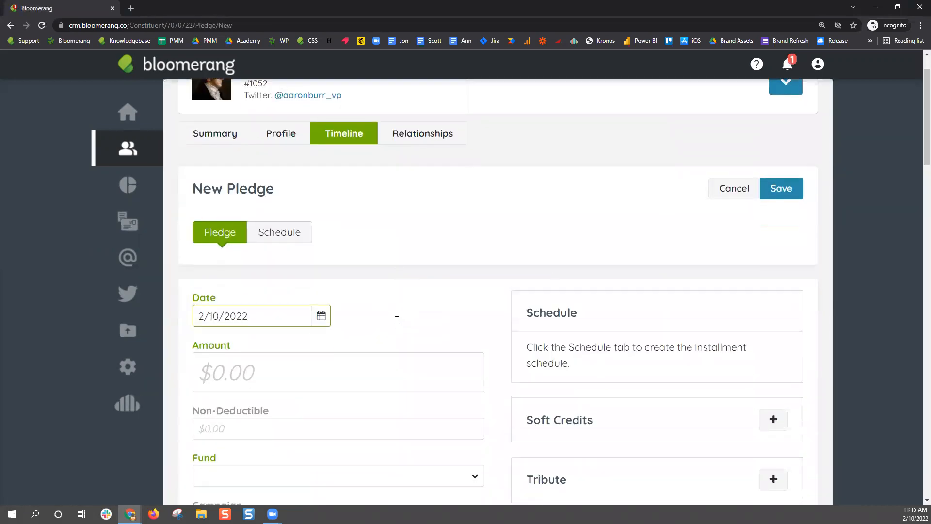
left_click(302, 288)
type("1200")
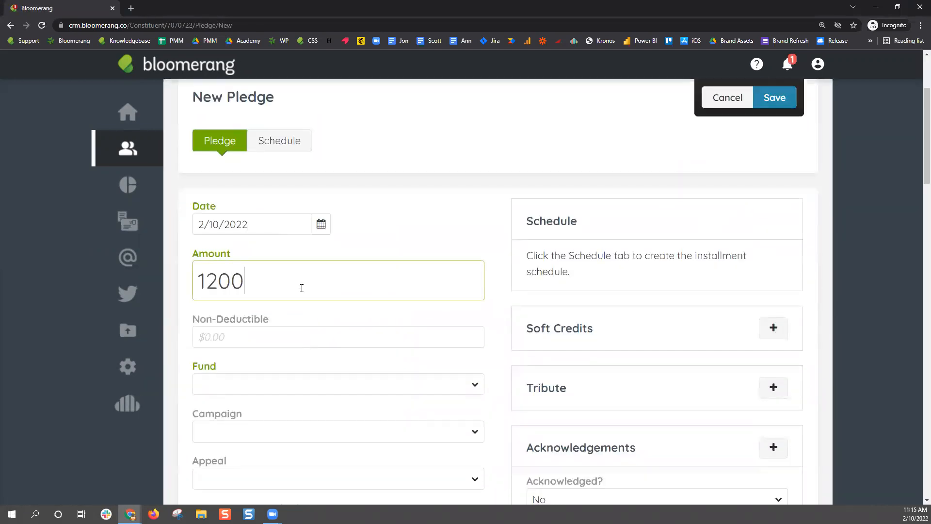
left_click(341, 257)
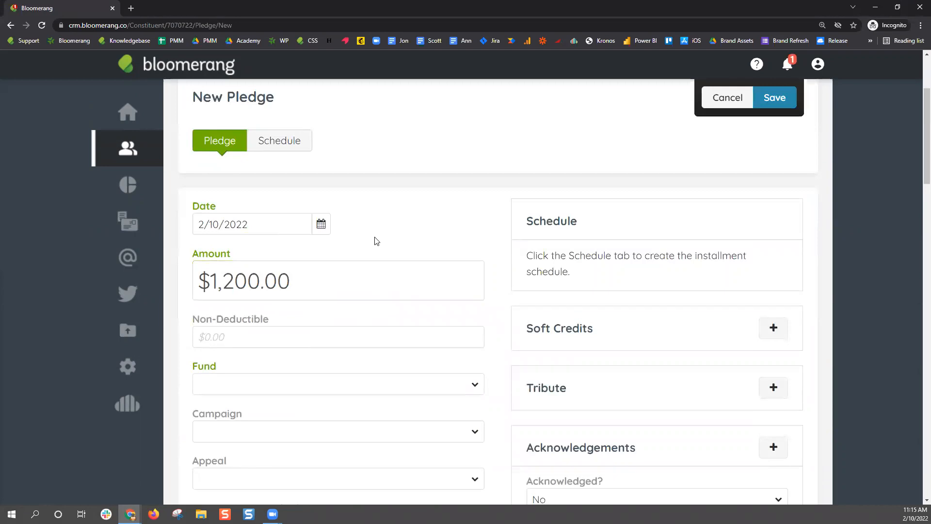
scroll(291, 282, "down", 2)
left_click(229, 291)
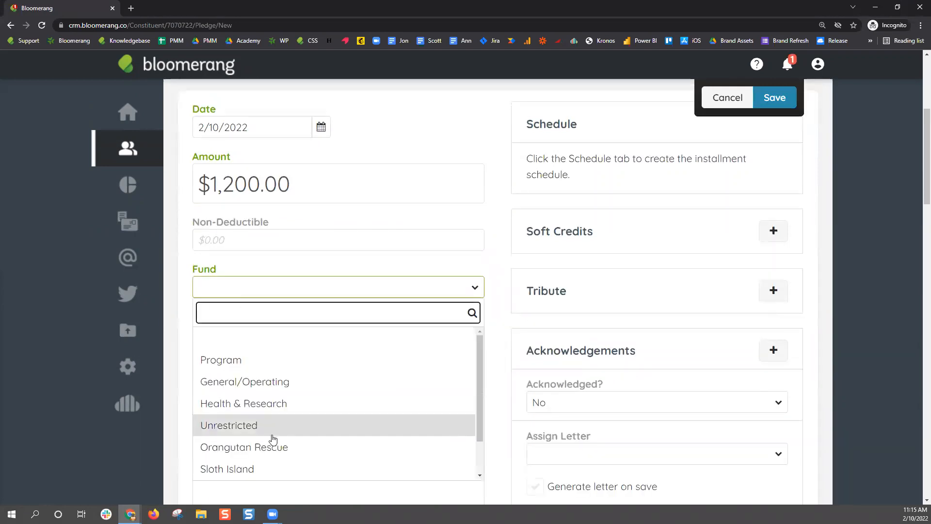
left_click(275, 447)
Set credit-card autopayment and enter the card number, expiry date and security code
scroll(283, 383, "down", 1)
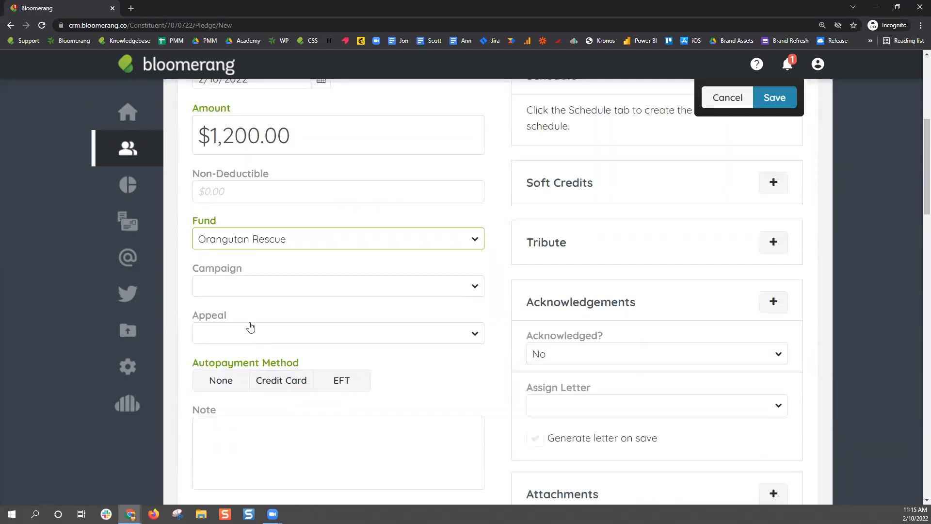
scroll(274, 375, "down", 1)
left_click(230, 337)
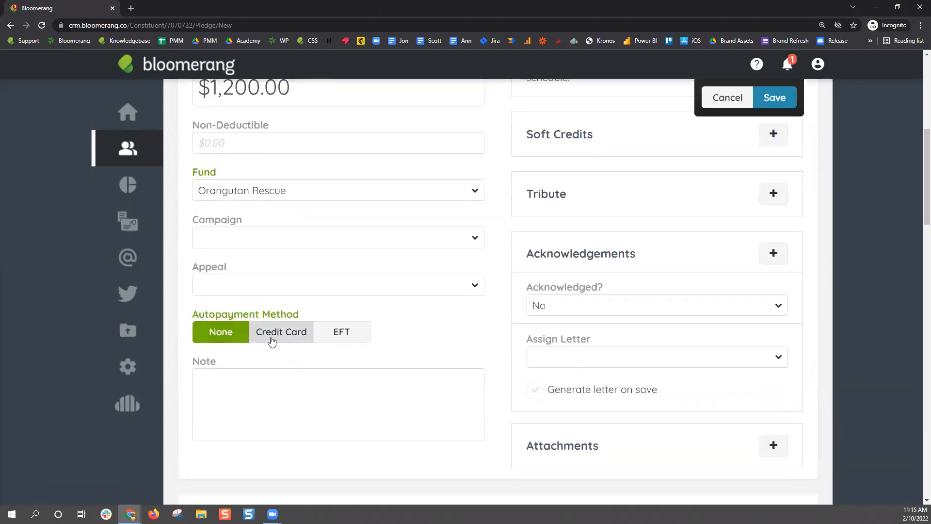
left_click(272, 339)
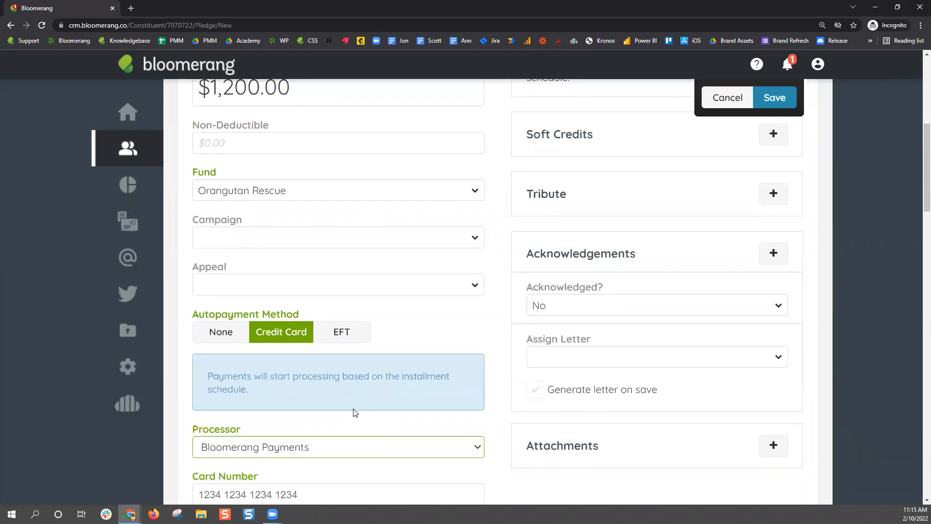
scroll(334, 325, "down", 3)
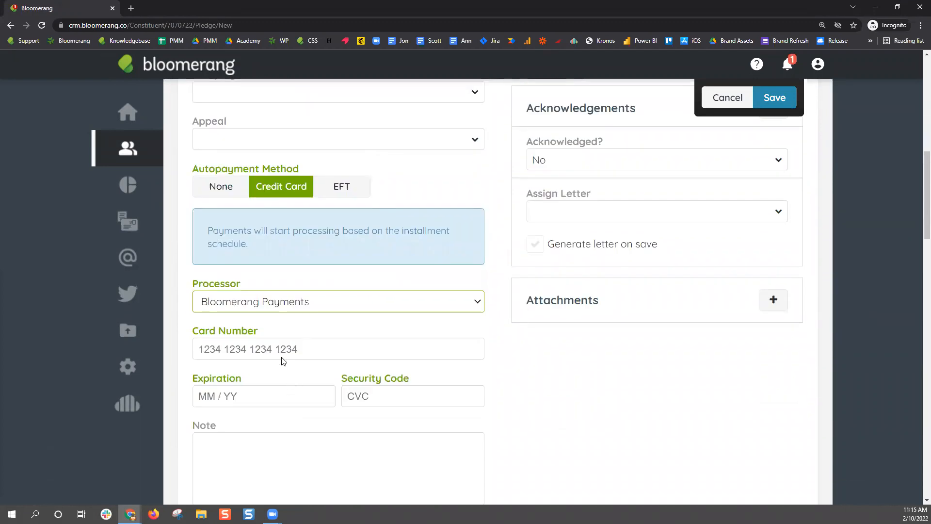
left_click(284, 349)
type("4111 1111 1111 1111")
left_click(216, 403)
type("12 / 22")
key("Tab")
type("222")
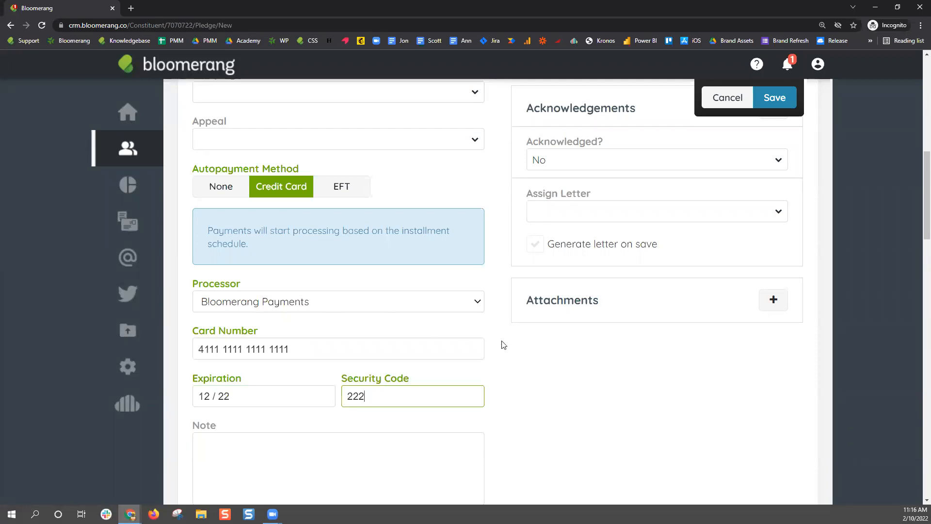
scroll(513, 385, "up", 9)
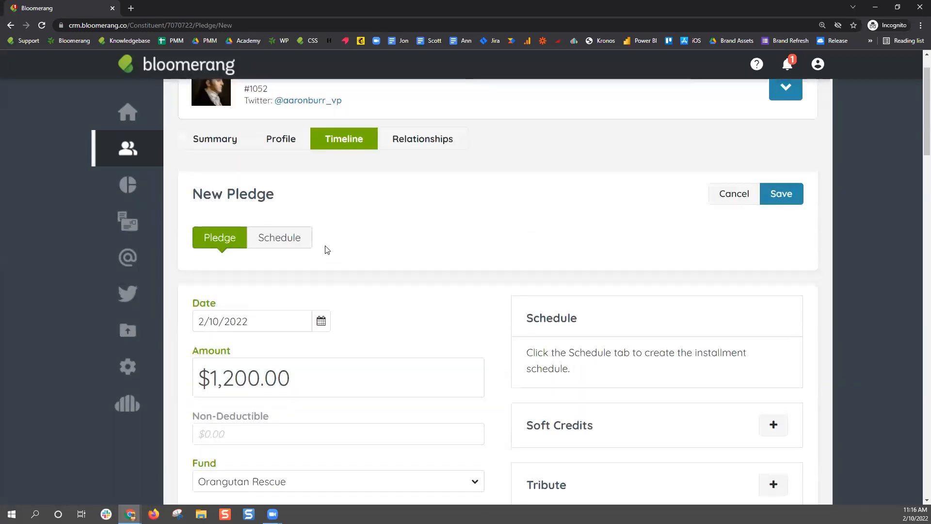
On the pledge schedule, set the first installment date to 2/10/2022
left_click(262, 244)
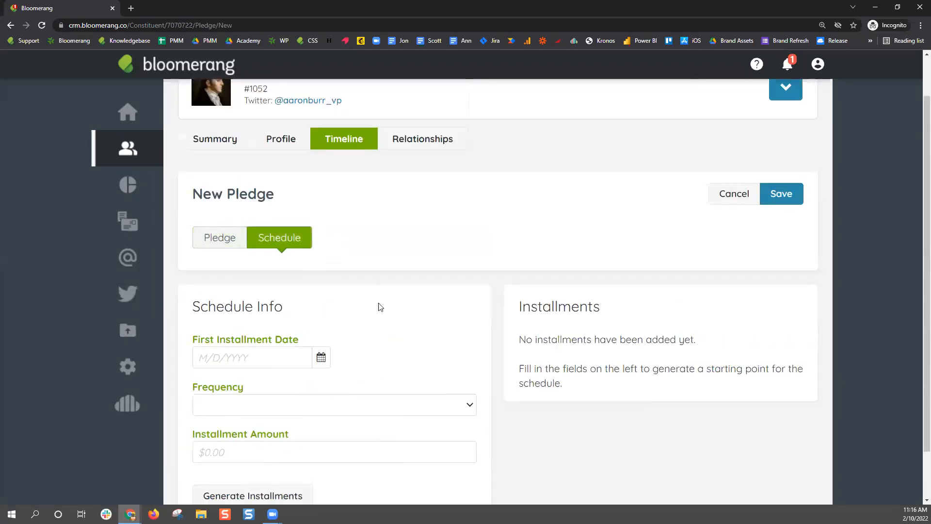
scroll(381, 303, "down", 1)
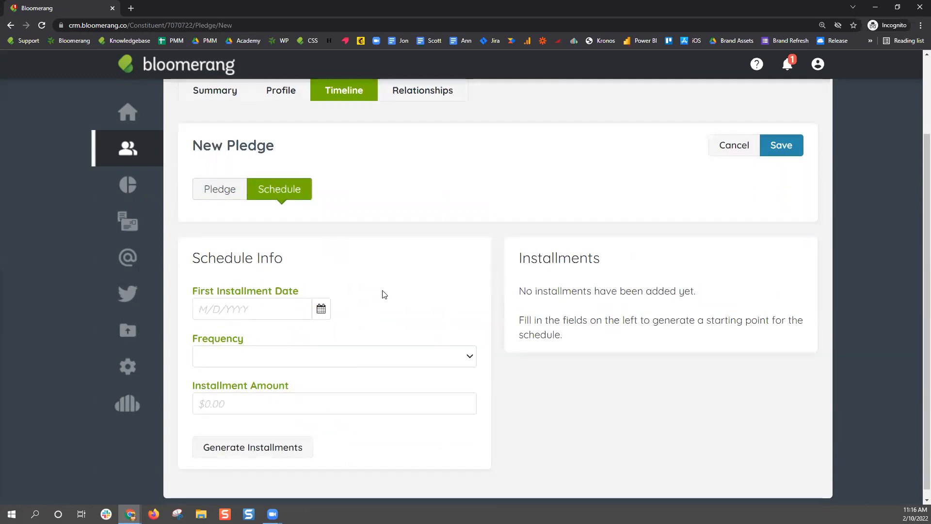
left_click(321, 310)
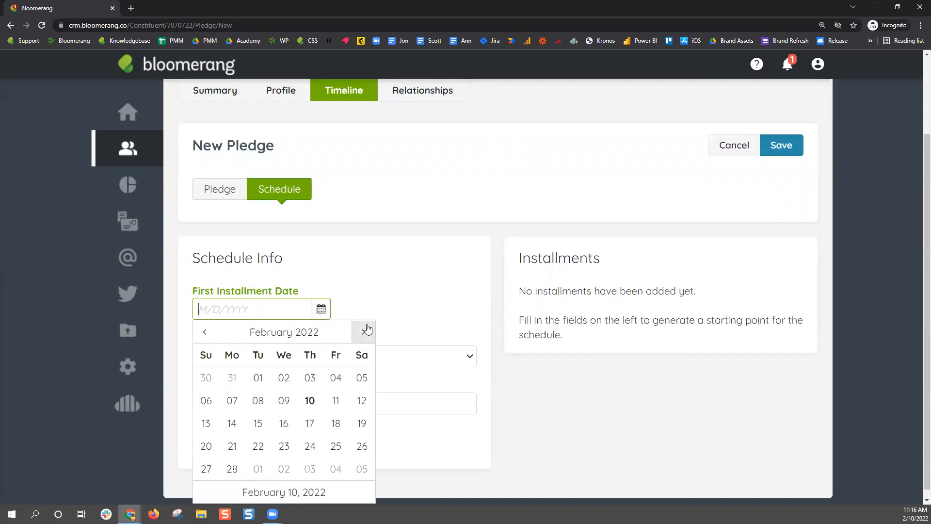
left_click(310, 401)
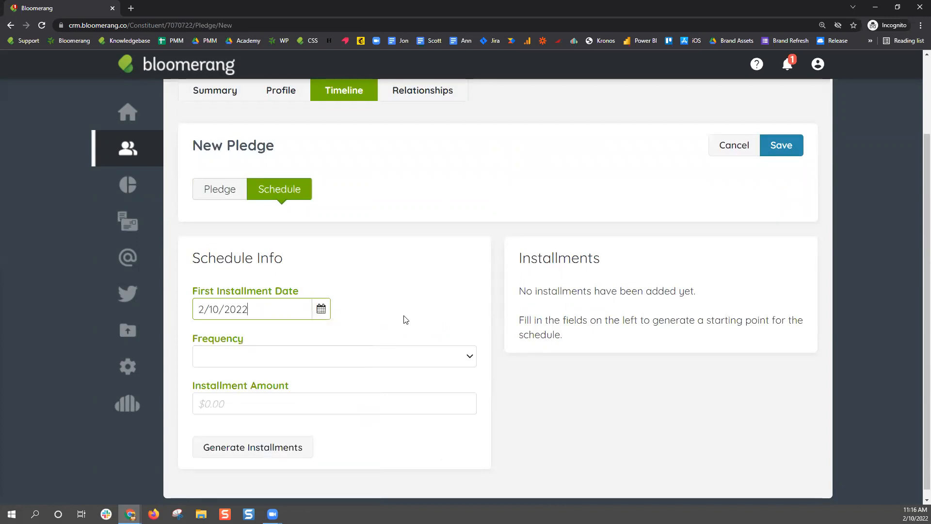
Try the Weekly, Every other week and Twice per month installment frequencies
left_click(350, 354)
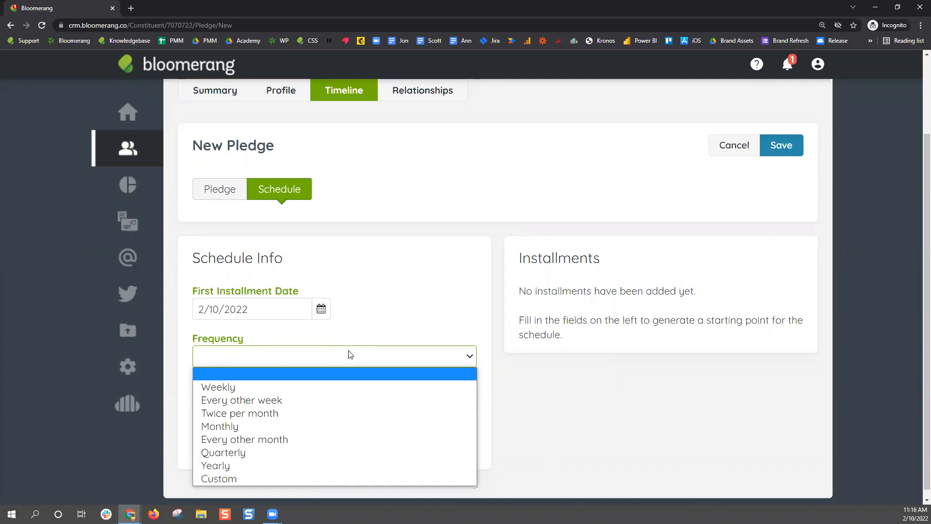
left_click(340, 386)
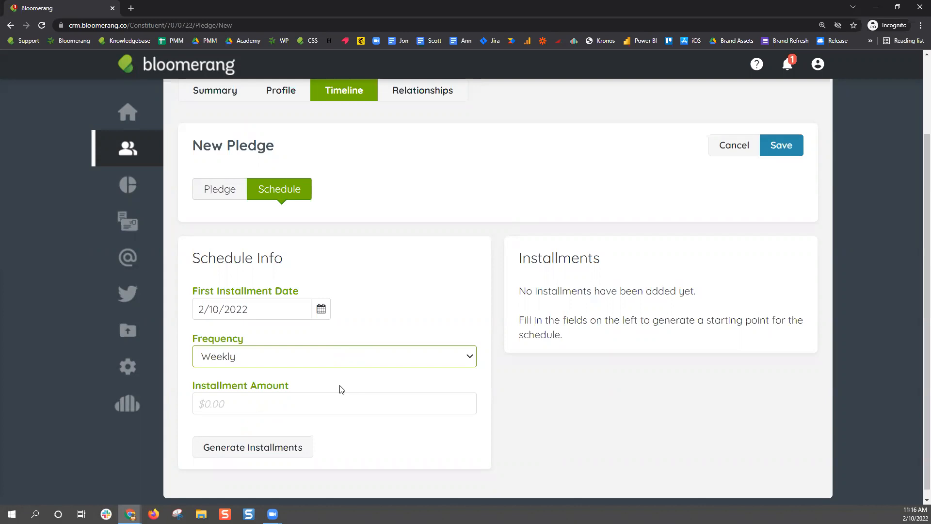
left_click(302, 360)
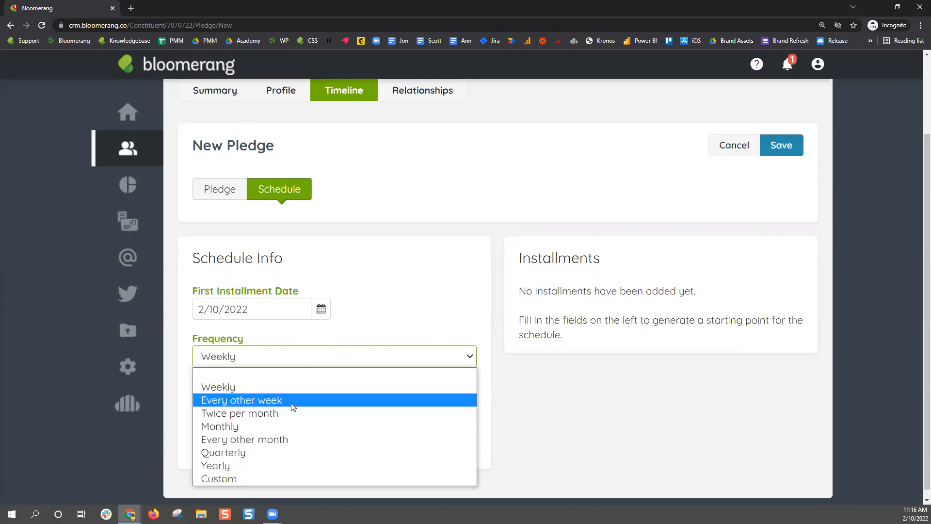
left_click(292, 401)
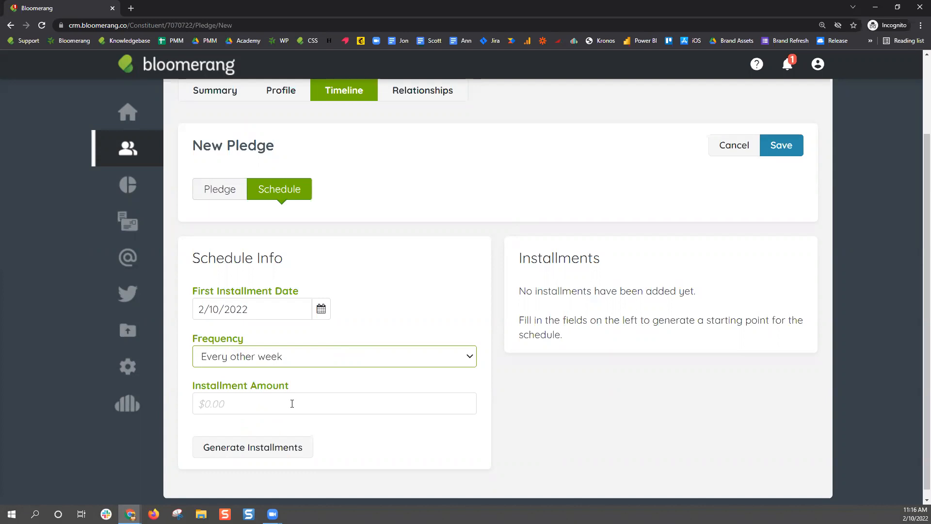
left_click(316, 364)
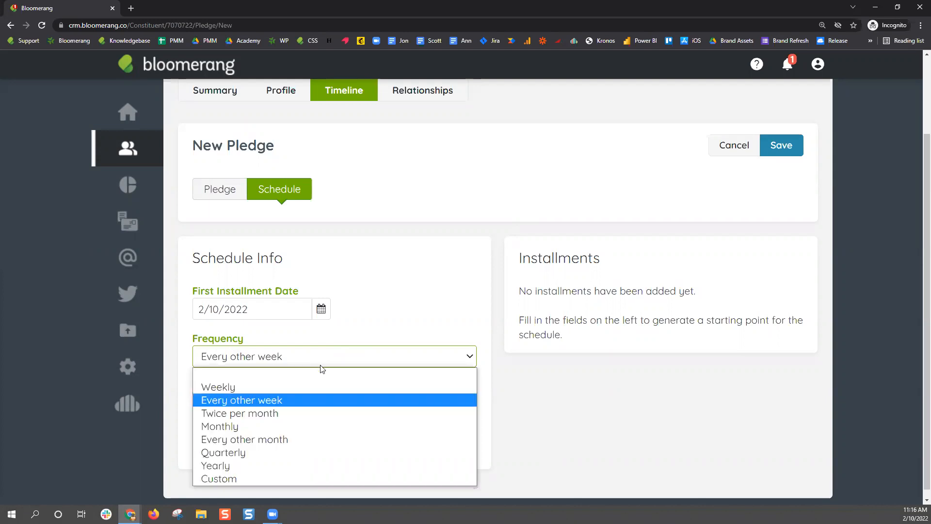
left_click(274, 413)
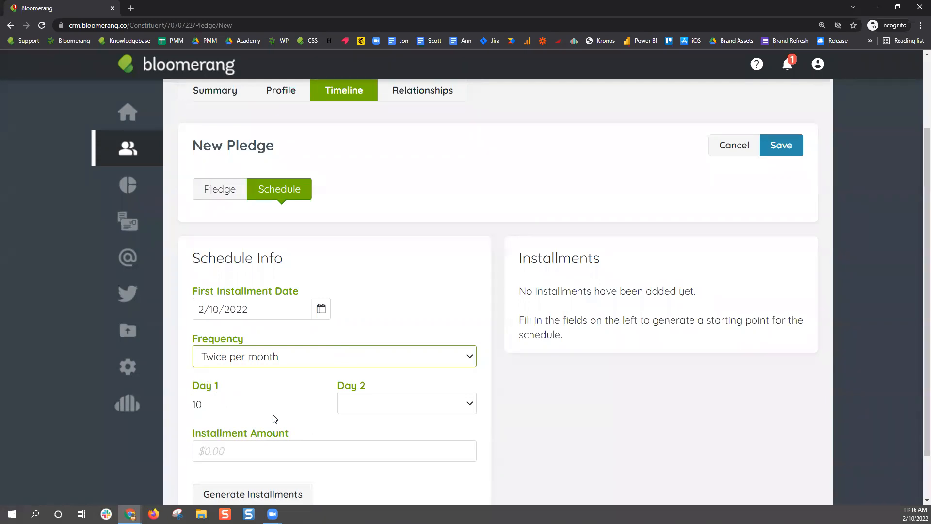
Try second payment day options, choosing the 25th and then the 31st
left_click_drag(202, 406, 199, 401)
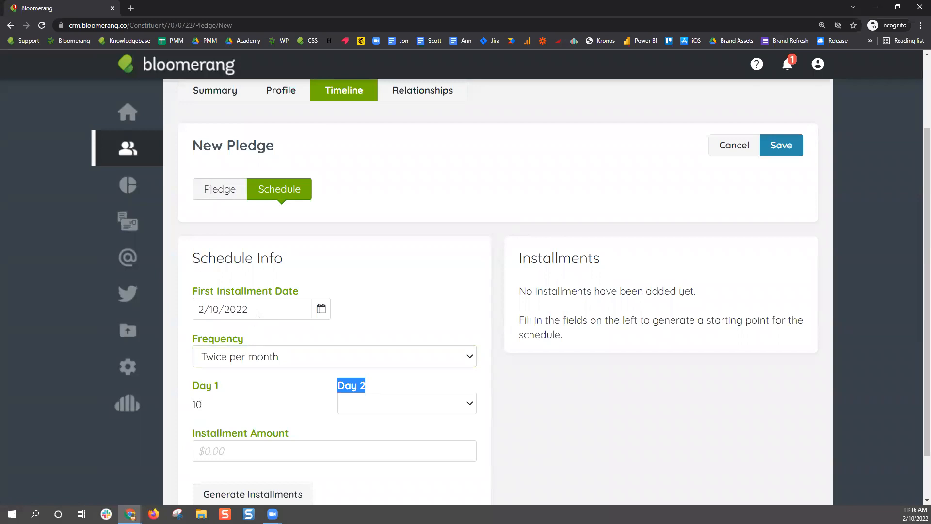
left_click(257, 312)
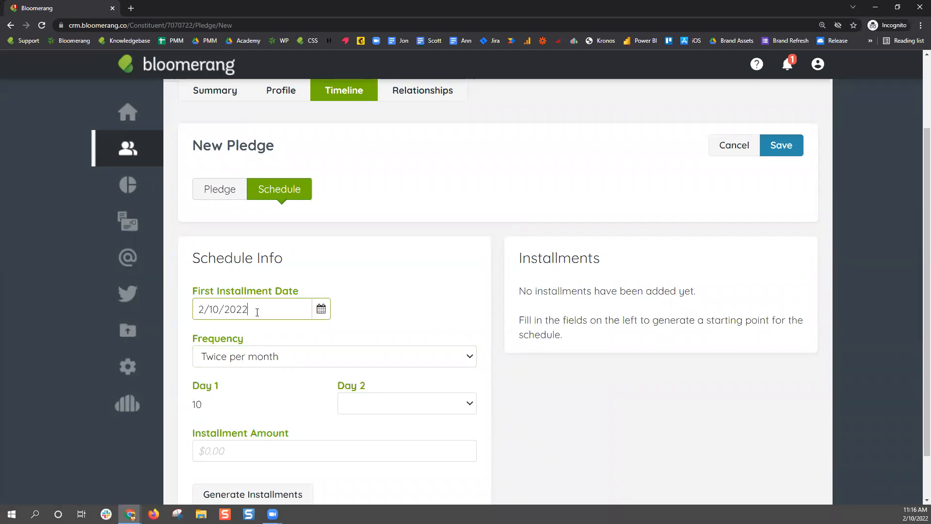
left_click(467, 404)
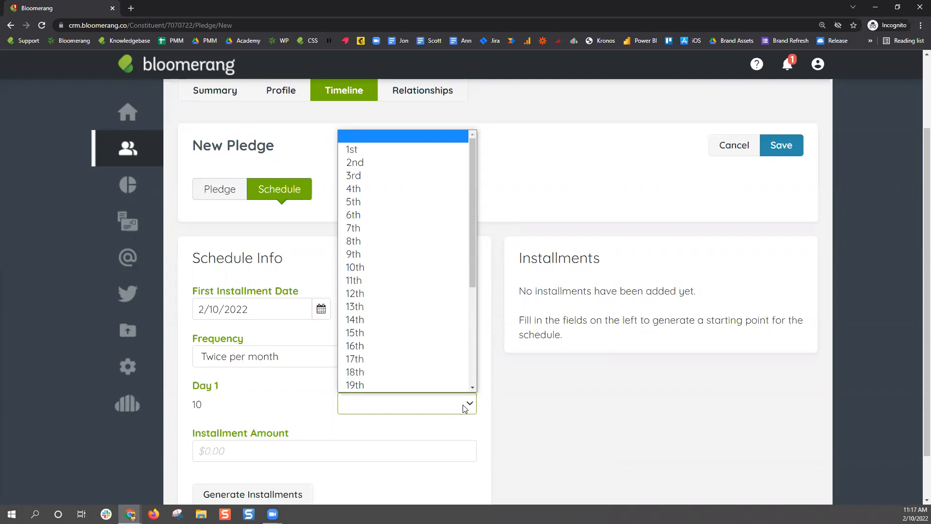
left_click(199, 408)
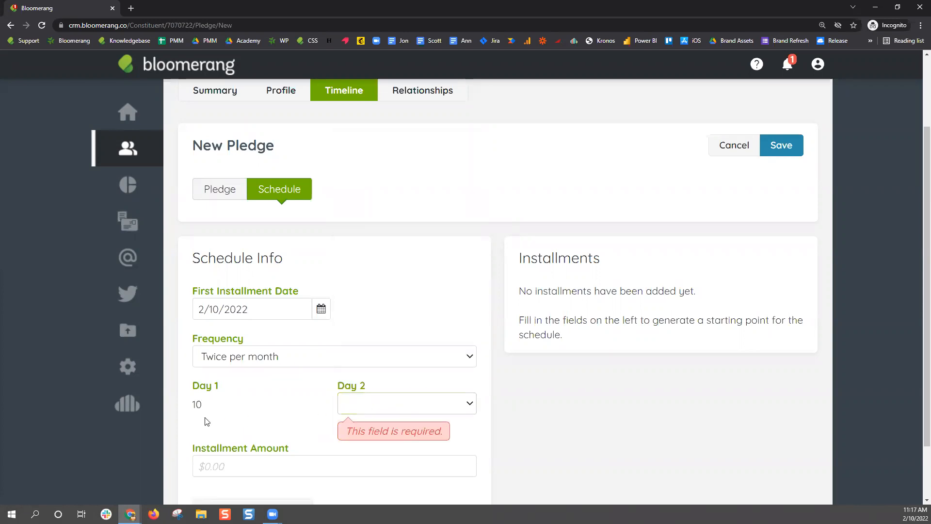
left_click(426, 410)
scroll(417, 333, "down", 3)
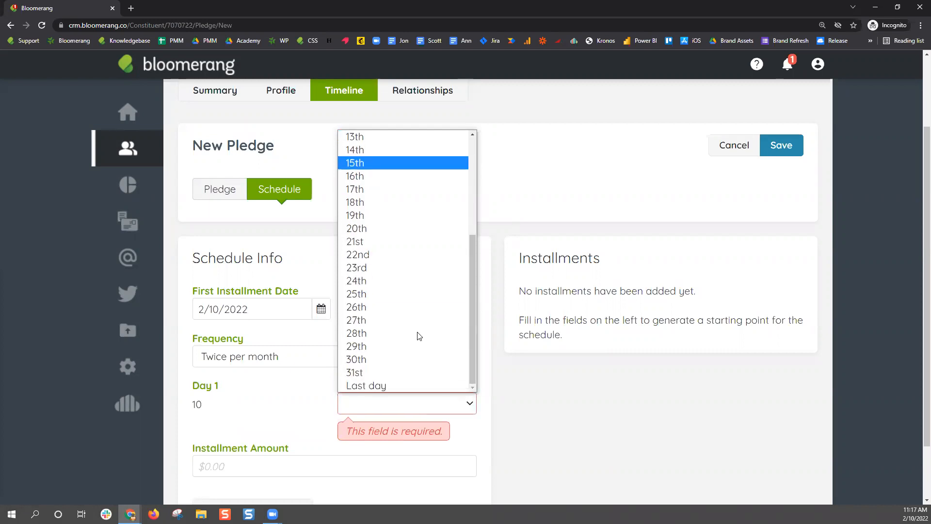
left_click(406, 295)
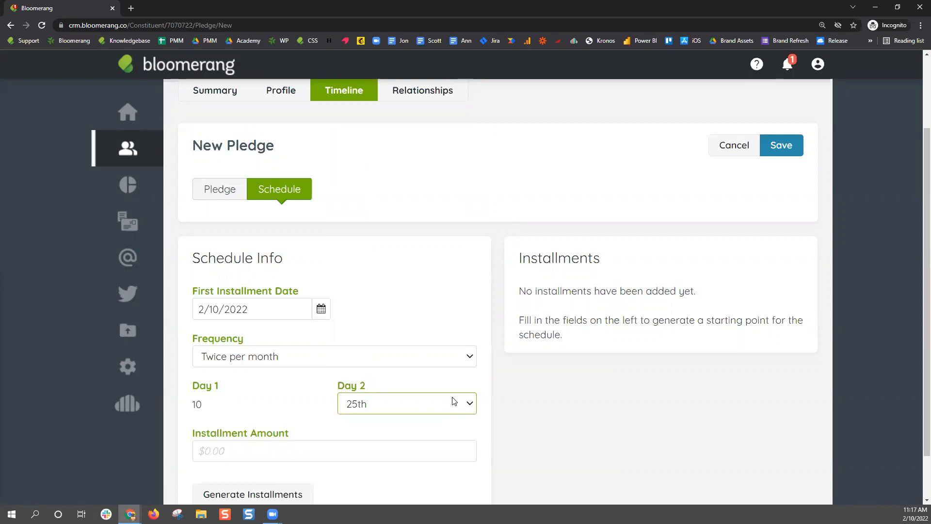
left_click(470, 403)
scroll(439, 315, "down", 3)
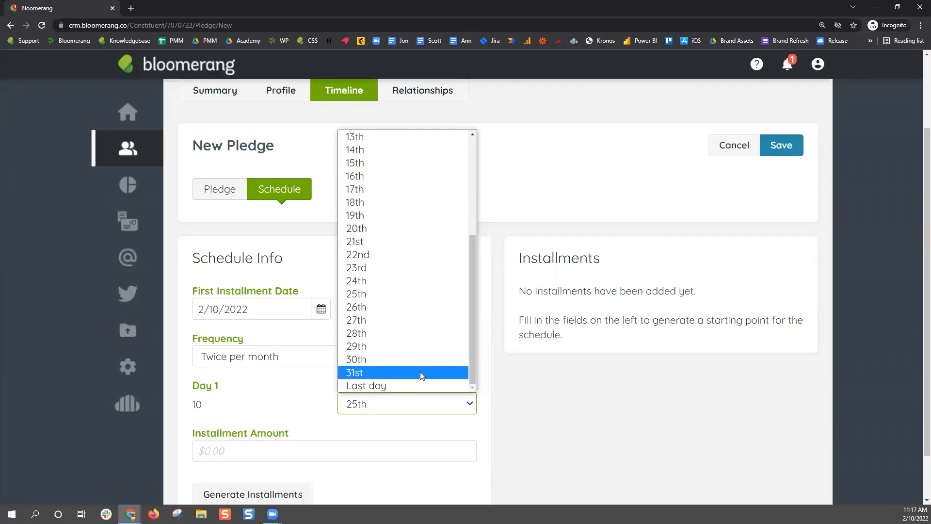
left_click(420, 372)
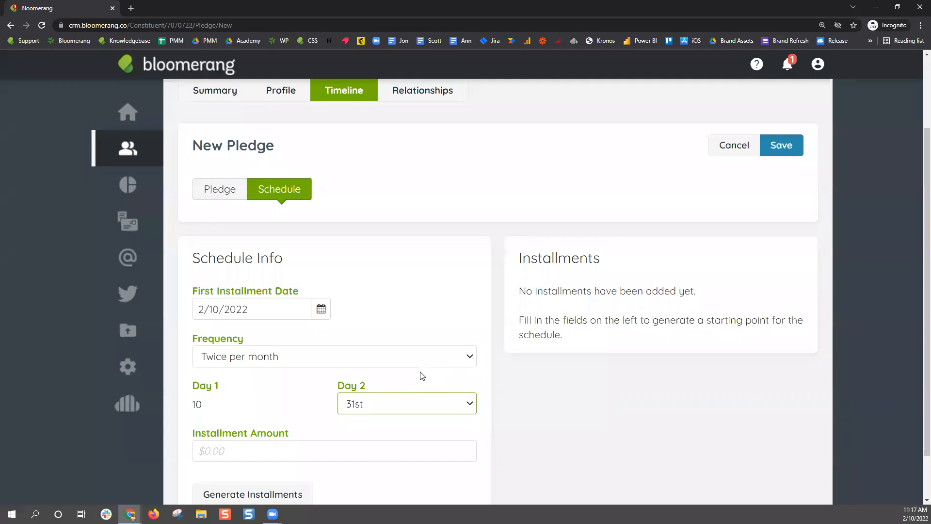
Cycle through Monthly, Every other month, Quarterly and Yearly frequencies, ending on Monthly
left_click(394, 359)
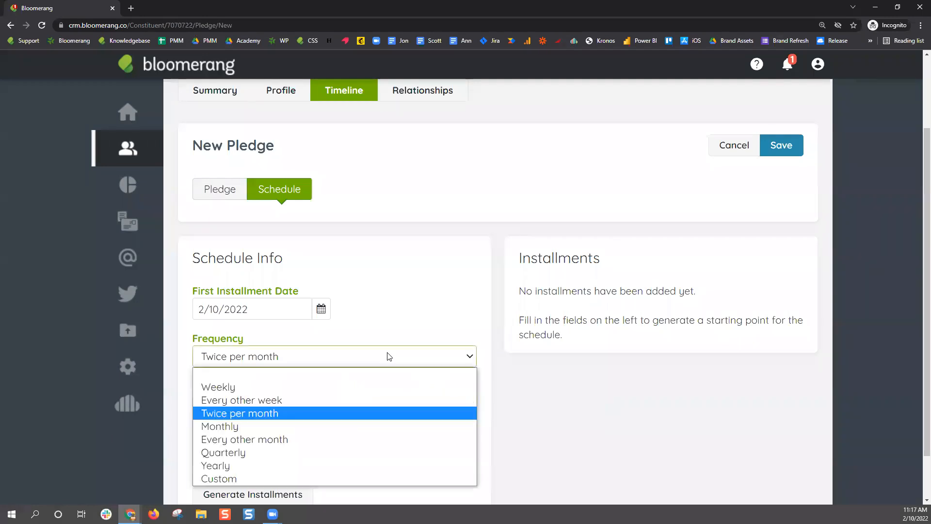
left_click(324, 426)
left_click(215, 311)
left_click(245, 367)
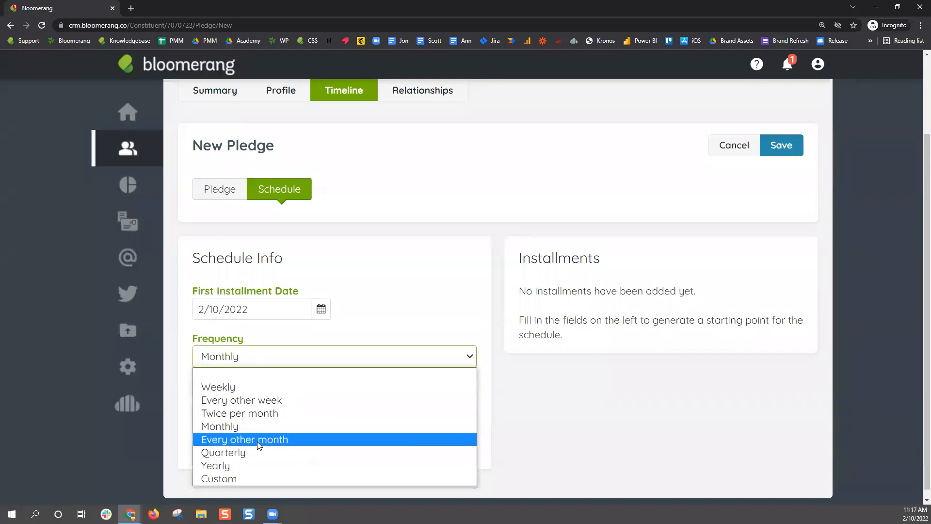
left_click(247, 438)
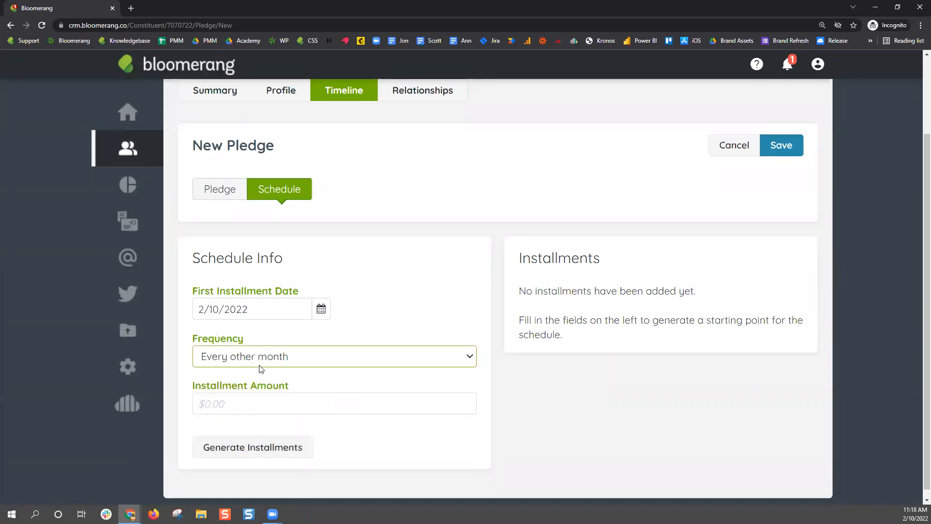
left_click(263, 362)
left_click(240, 458)
left_click(269, 364)
left_click(261, 466)
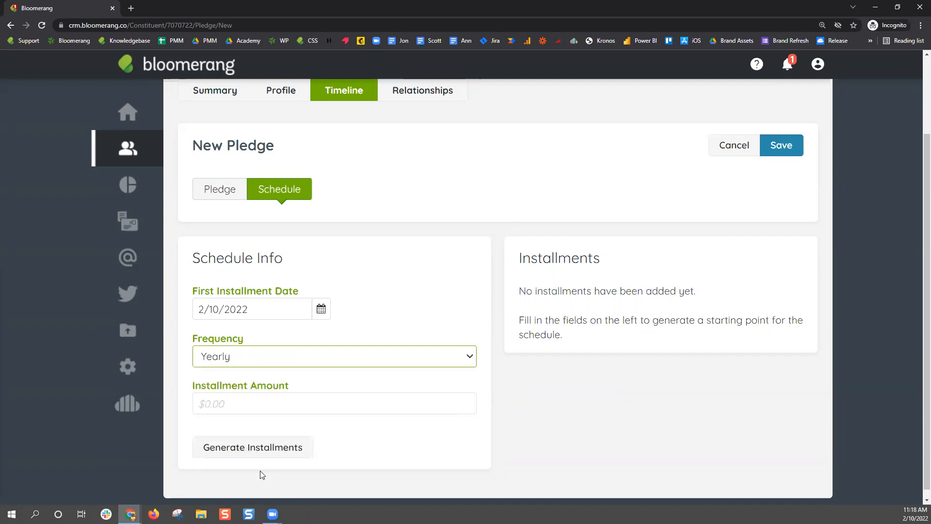
left_click(251, 363)
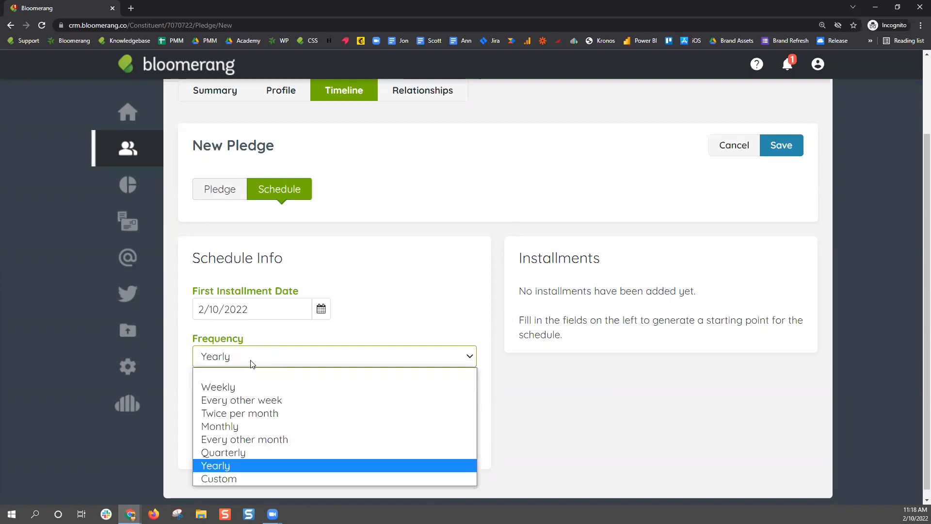
left_click(262, 426)
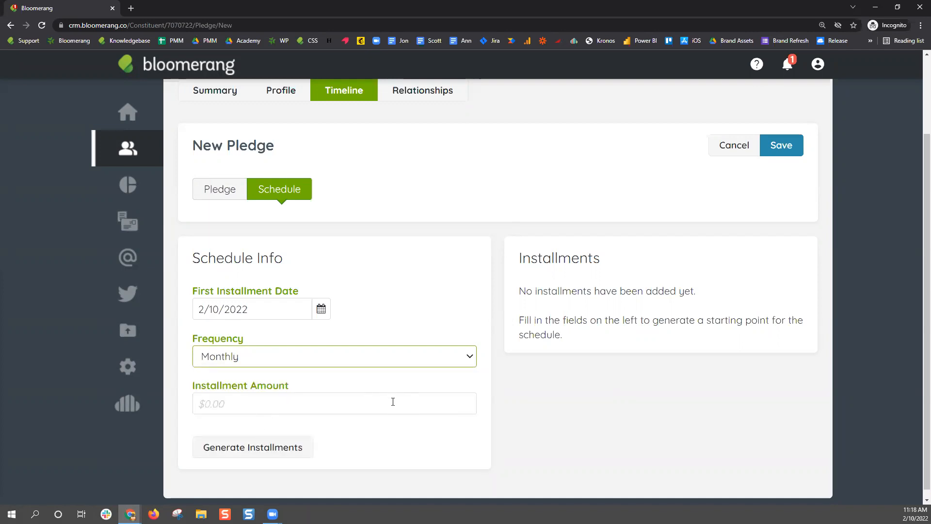
Enter a $100 installment amount and generate 12 monthly installments totaling $1,200.00
left_click(347, 412)
type("100")
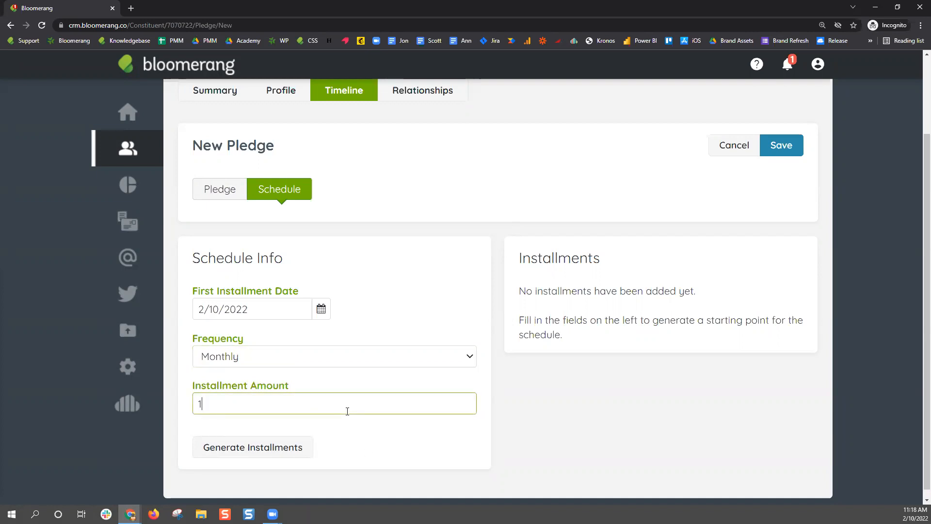
left_click(377, 446)
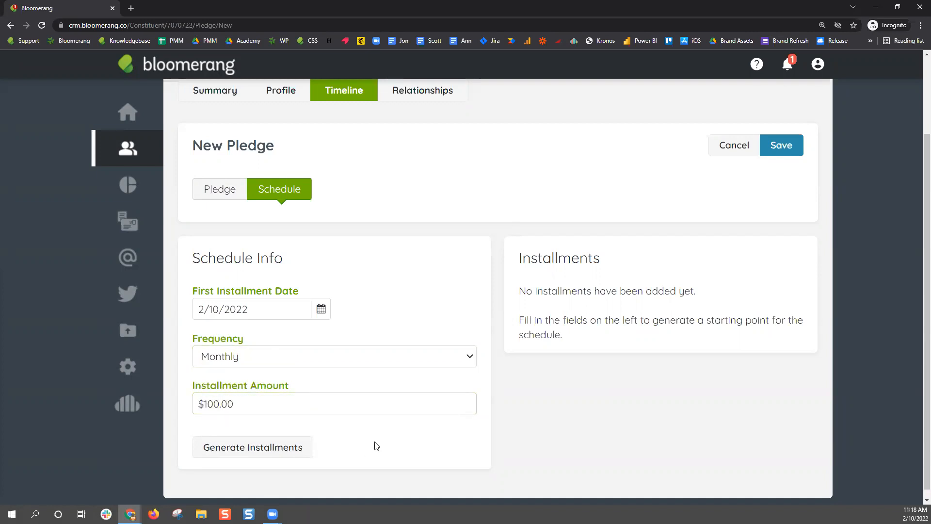
left_click(287, 448)
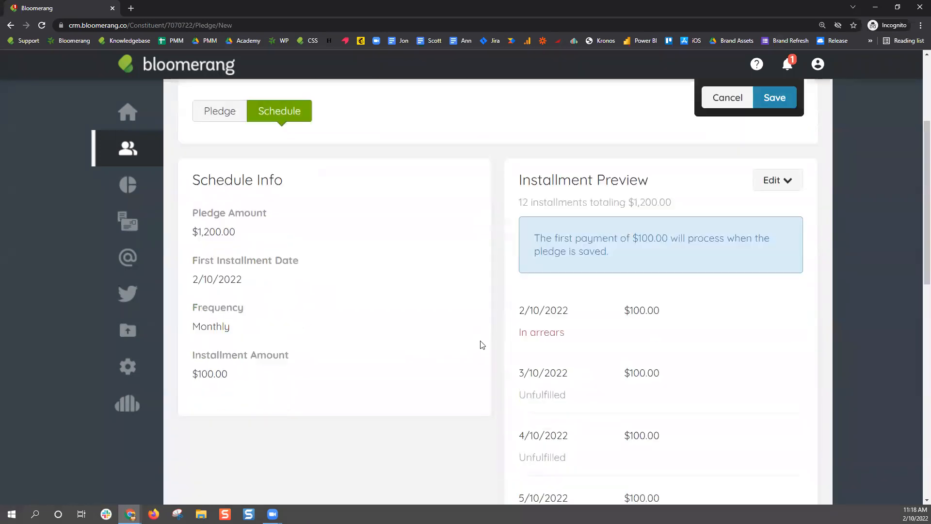
scroll(482, 345, "down", 2)
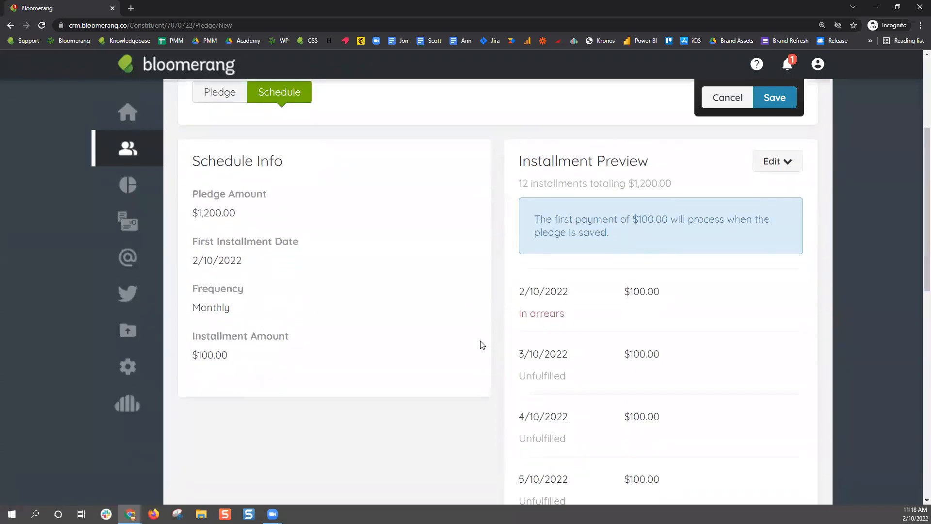
left_click_drag(565, 315, 517, 321)
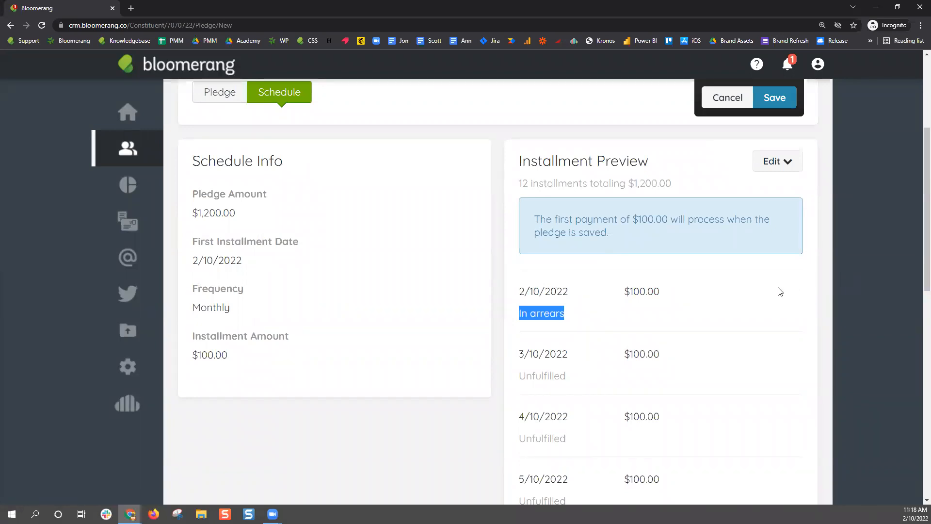
scroll(771, 305, "down", 3)
scroll(752, 317, "up", 2)
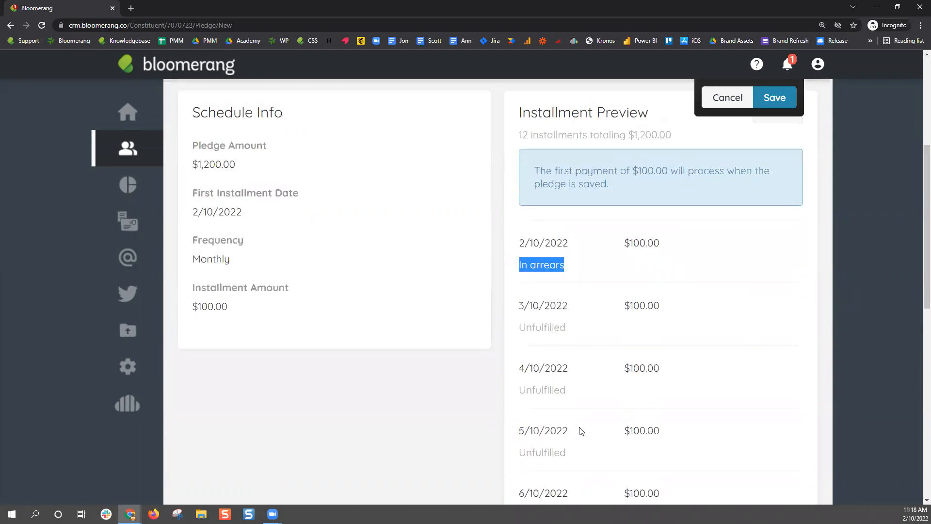
scroll(590, 341, "down", 6)
scroll(590, 341, "down", 3)
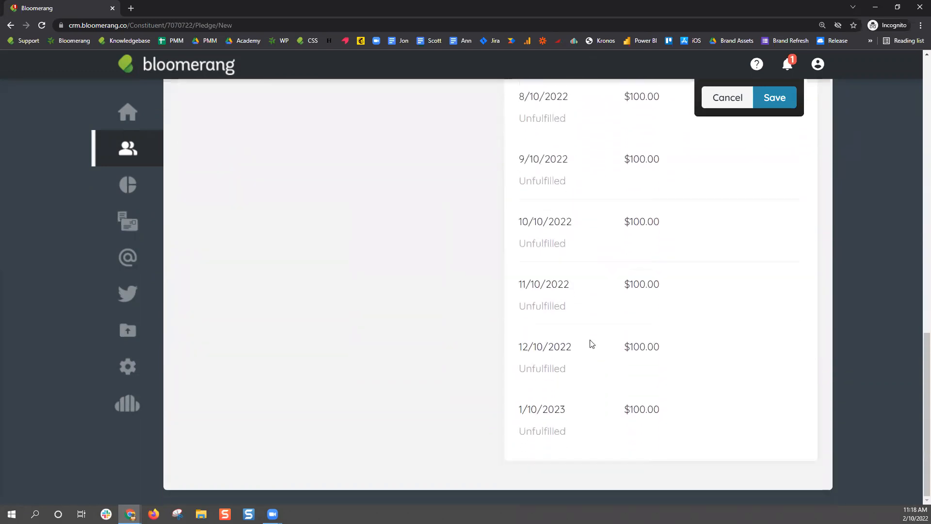
triple_click(547, 409)
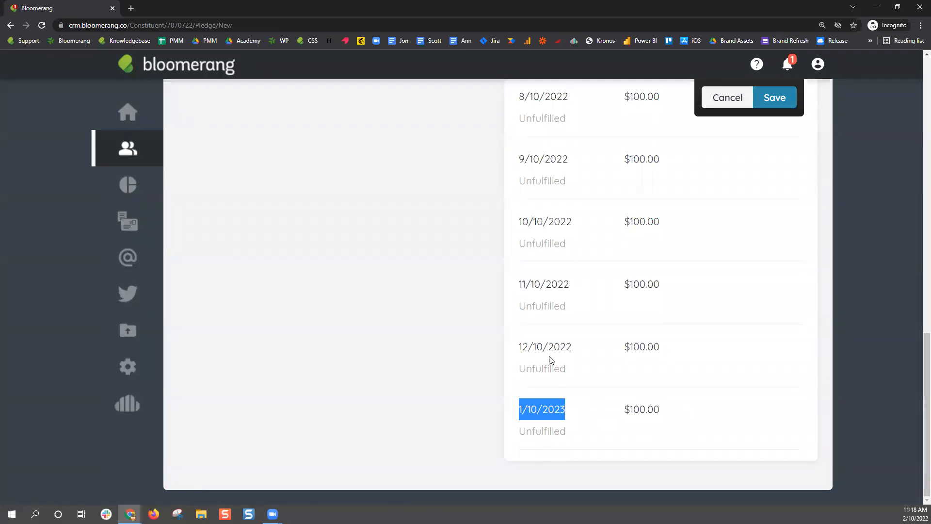
scroll(560, 392, "up", 8)
scroll(560, 393, "down", 8)
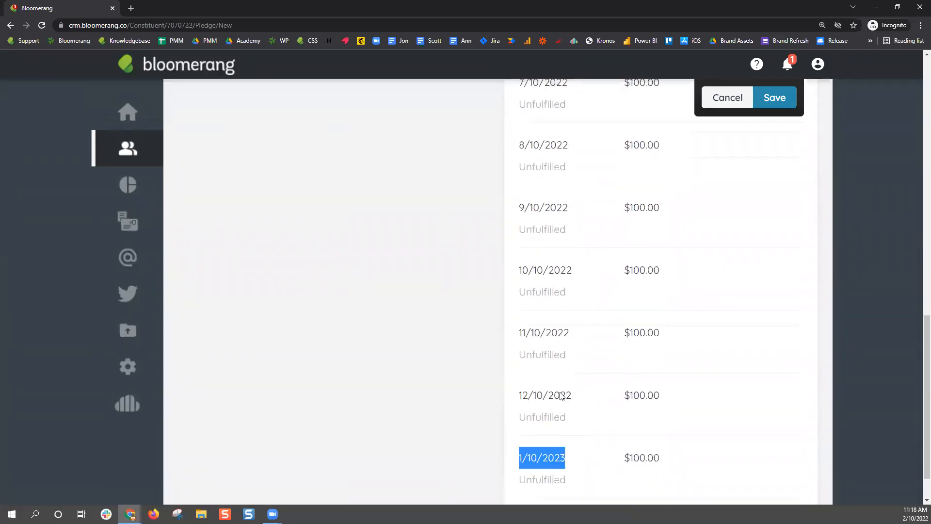
scroll(560, 393, "up", 10)
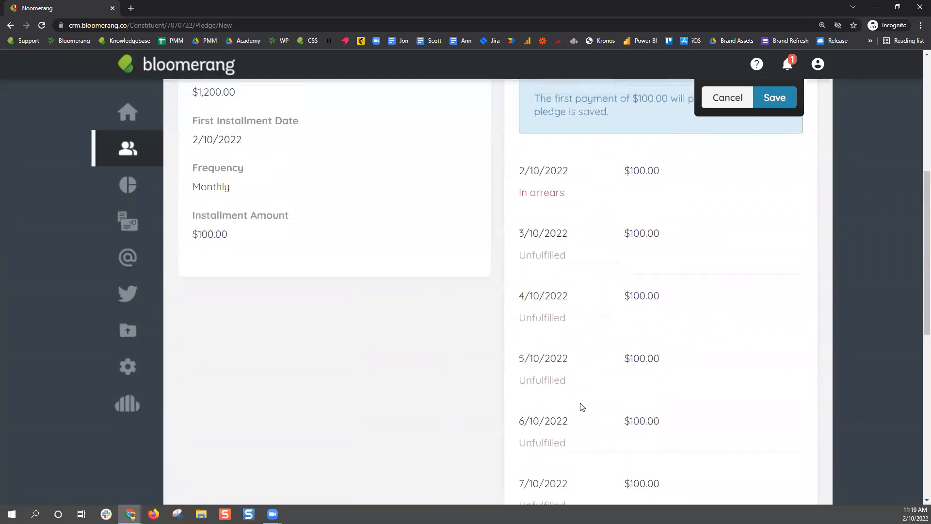
Save the Orangutan Rescue pledge and reopen the $1,200.00 pledge from the timeline
left_click(783, 250)
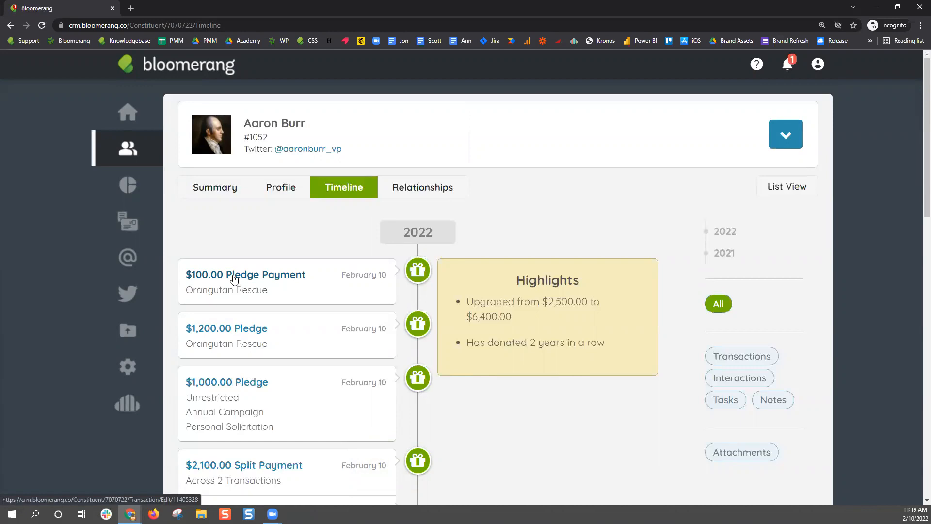
left_click(257, 328)
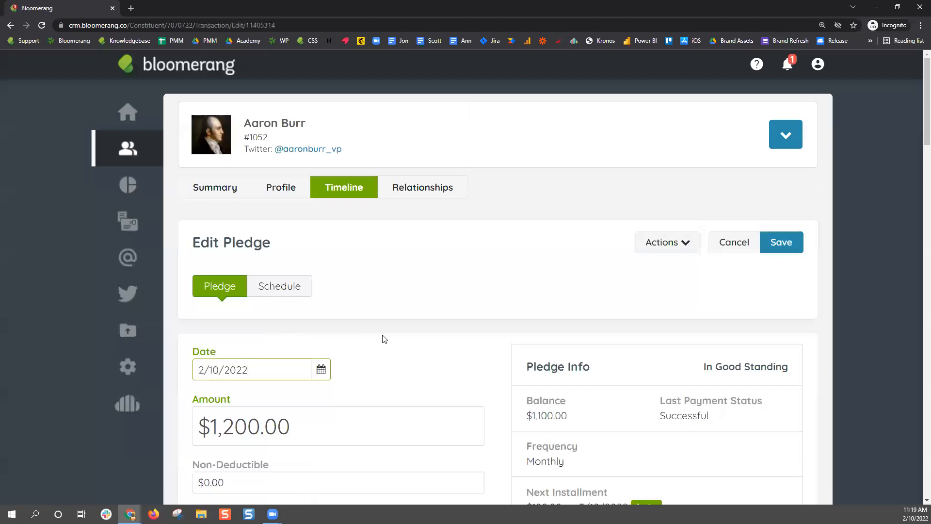
scroll(460, 318, "up", 1)
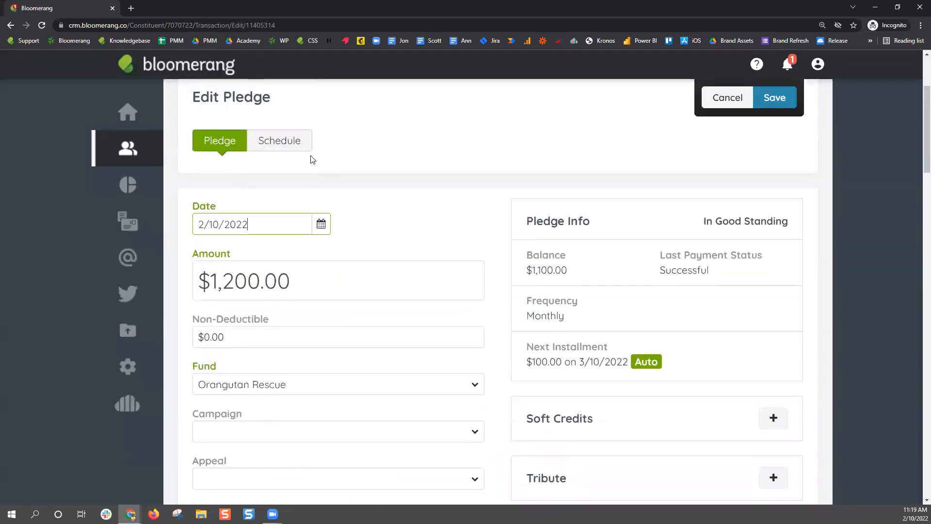
Review the saved pledge's schedule: the $100.00 payment received and remaining installments
left_click(296, 142)
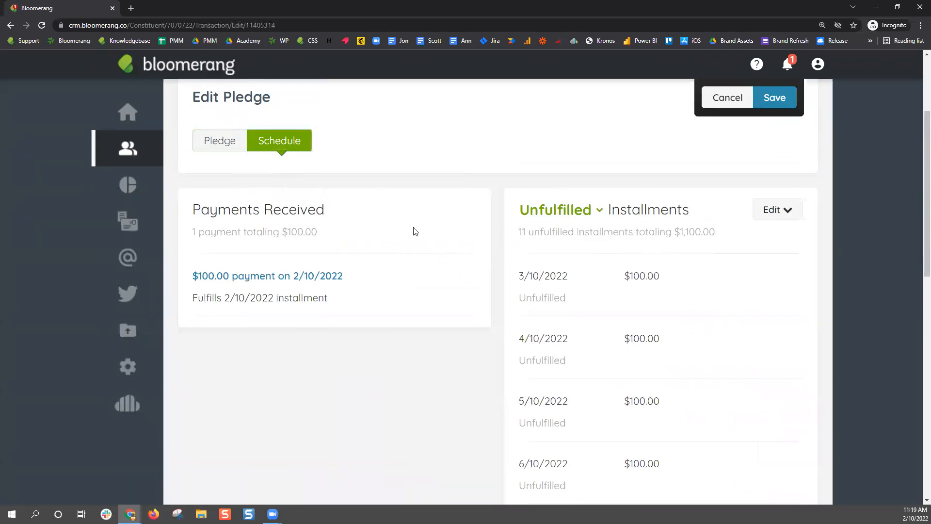
left_click_drag(333, 210, 194, 209)
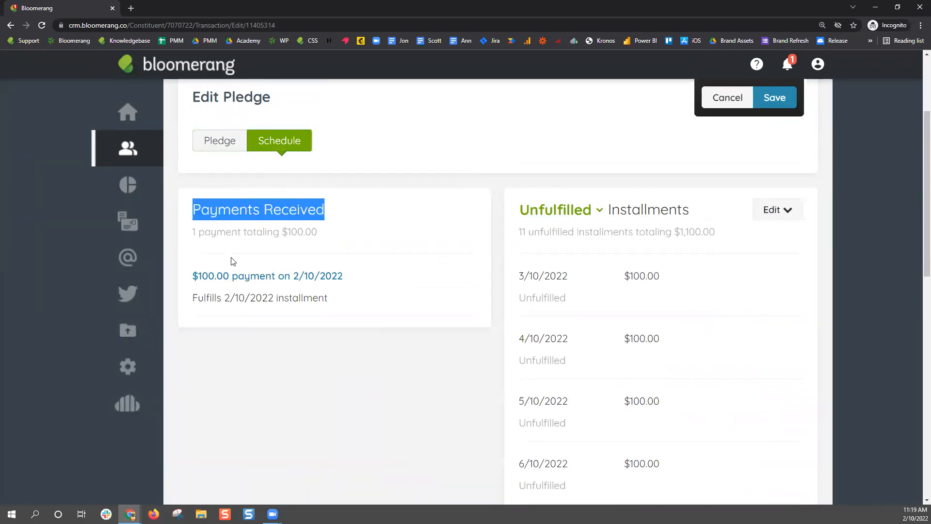
left_click_drag(721, 214, 517, 215)
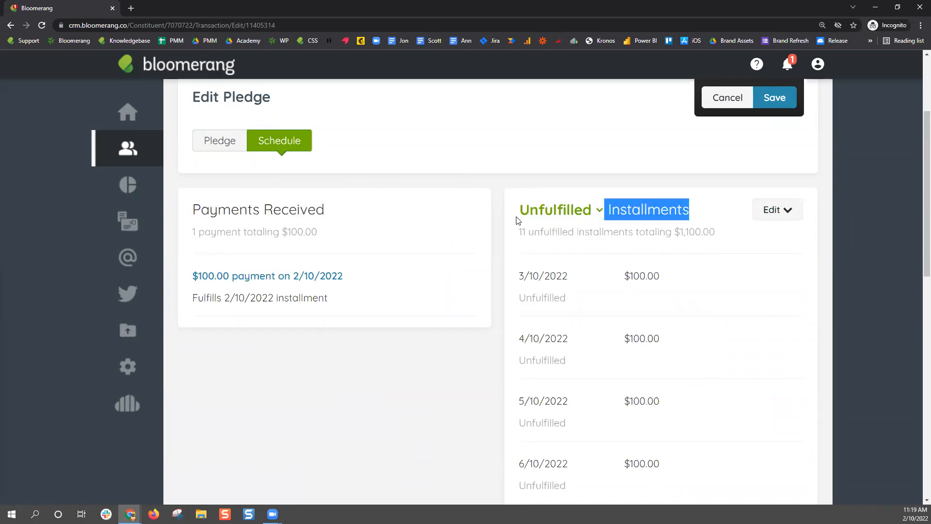
left_click(469, 269)
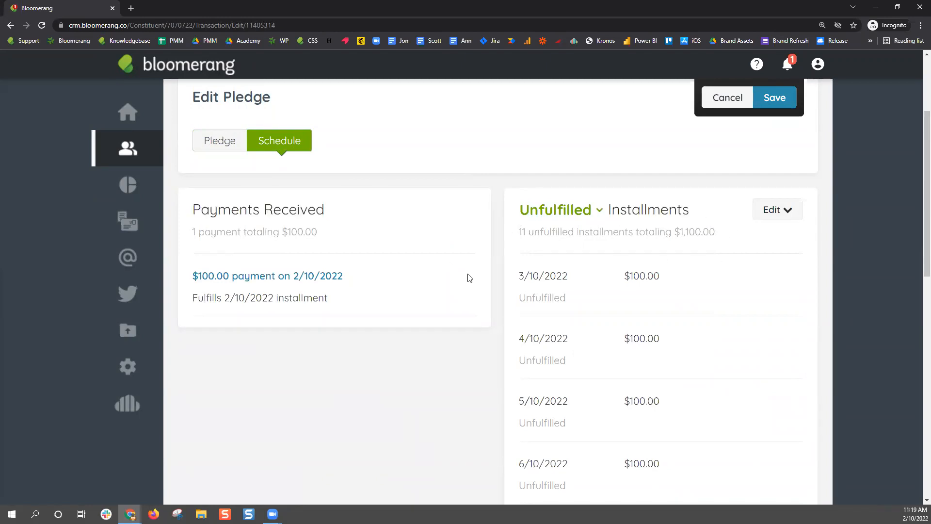
left_click_drag(678, 278, 520, 286)
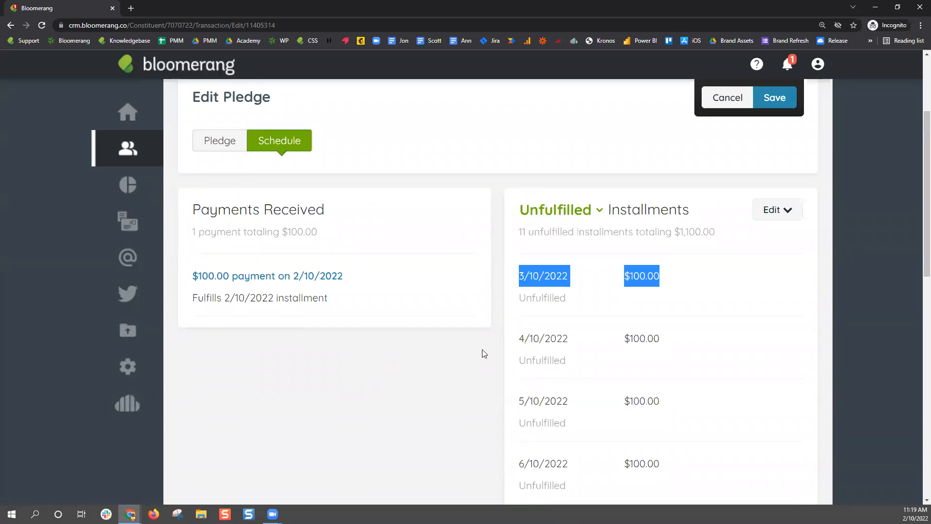
left_click(213, 141)
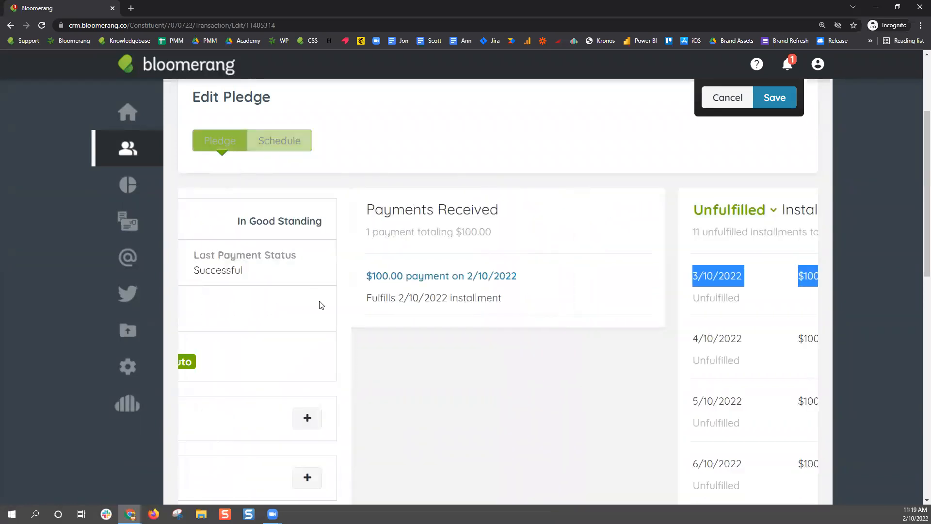
scroll(318, 291, "down", 5)
left_click_drag(194, 316, 303, 317)
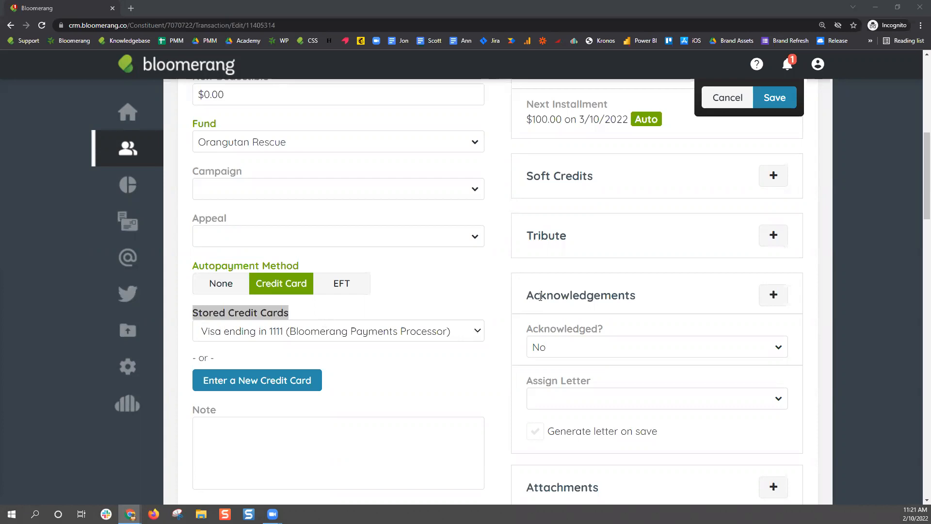
scroll(518, 283, "up", 7)
scroll(518, 283, "up", 2)
left_click(721, 248)
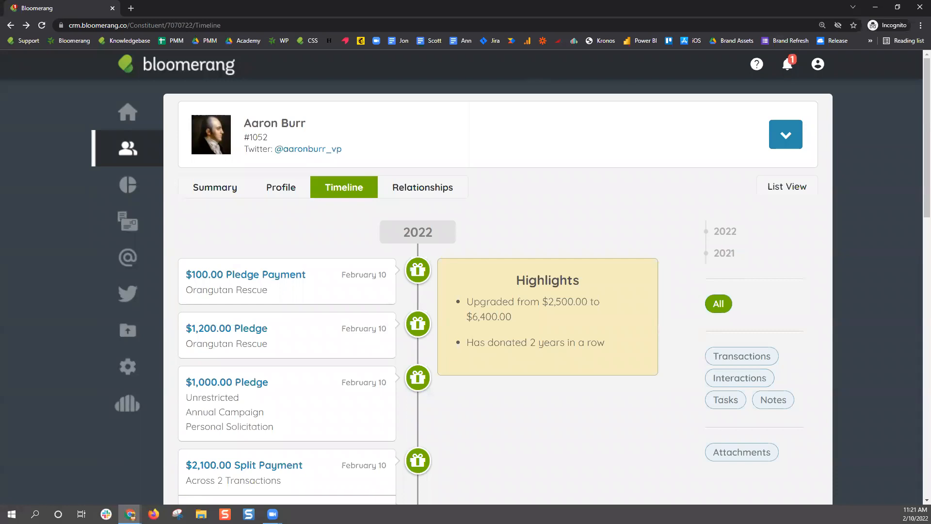
scroll(410, 245, "down", 1)
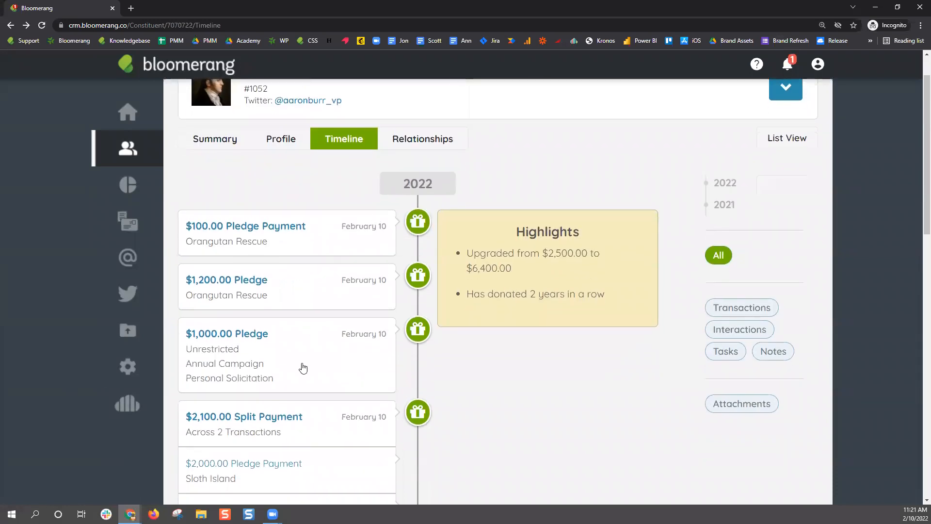
left_click(253, 296)
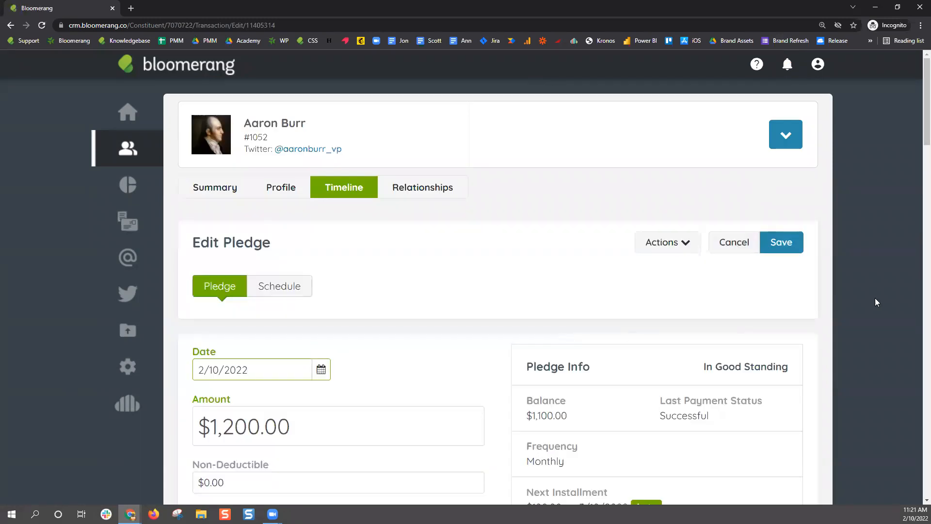
scroll(888, 279, "down", 4)
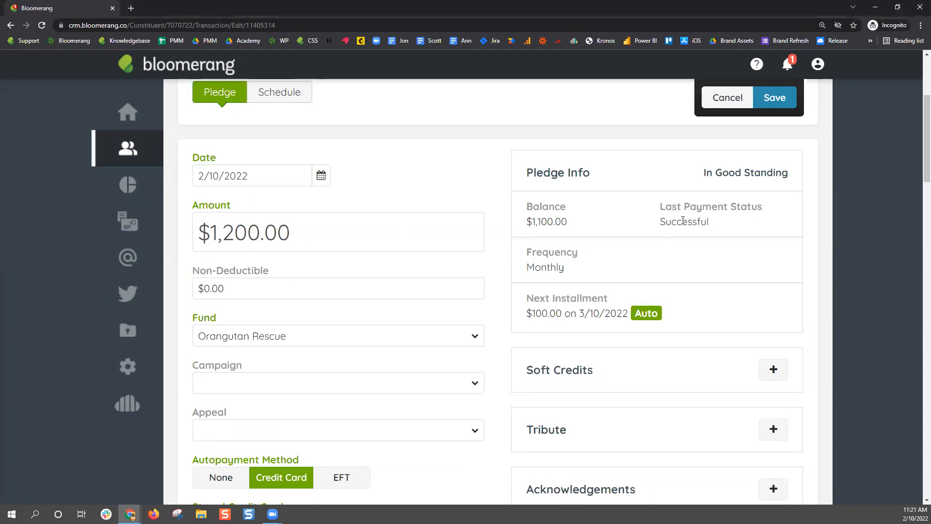
left_click_drag(661, 221, 713, 222)
left_click_drag(570, 224, 518, 230)
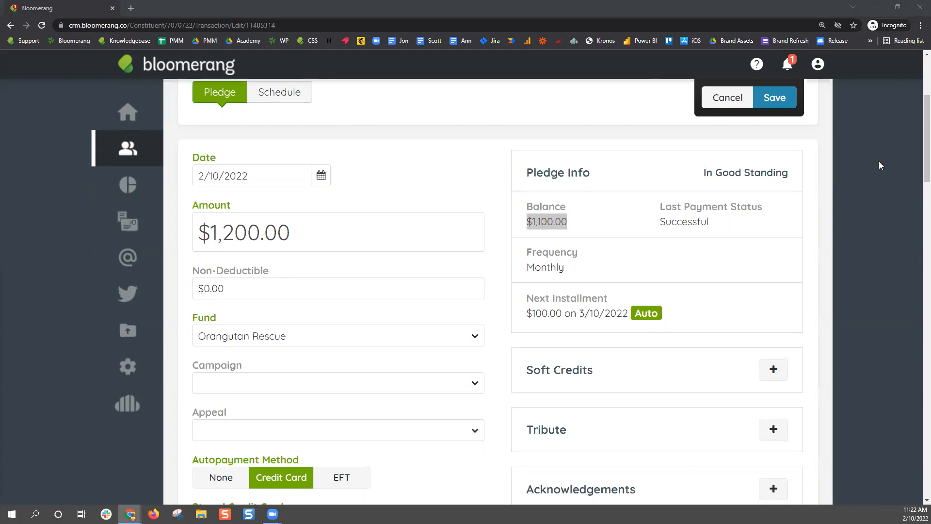
scroll(825, 215, "up", 4)
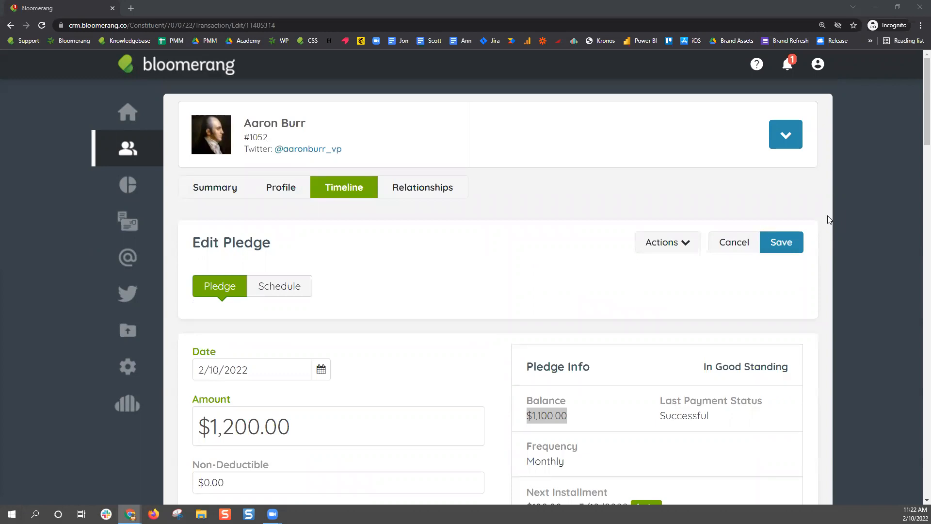
Start a new $5,000 pledge to the Sloth Island fund with autopayment set to None
left_click(798, 146)
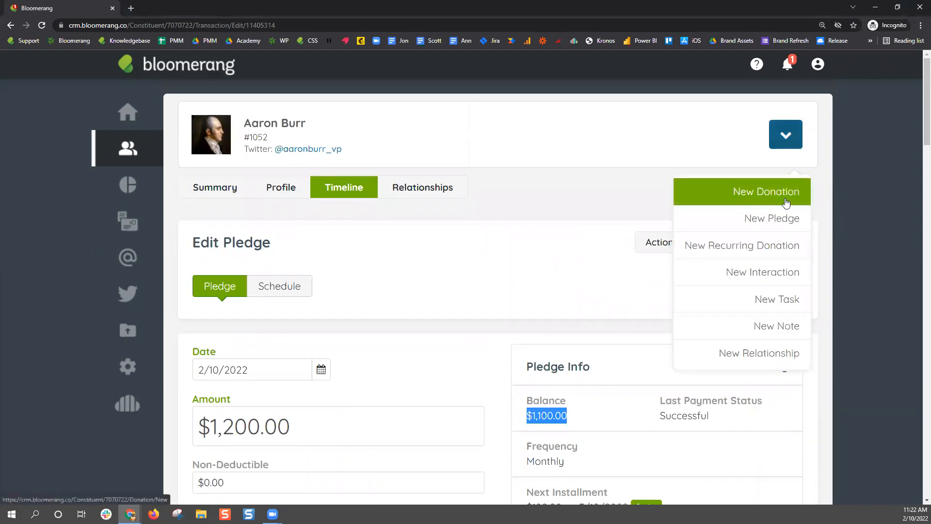
left_click(785, 217)
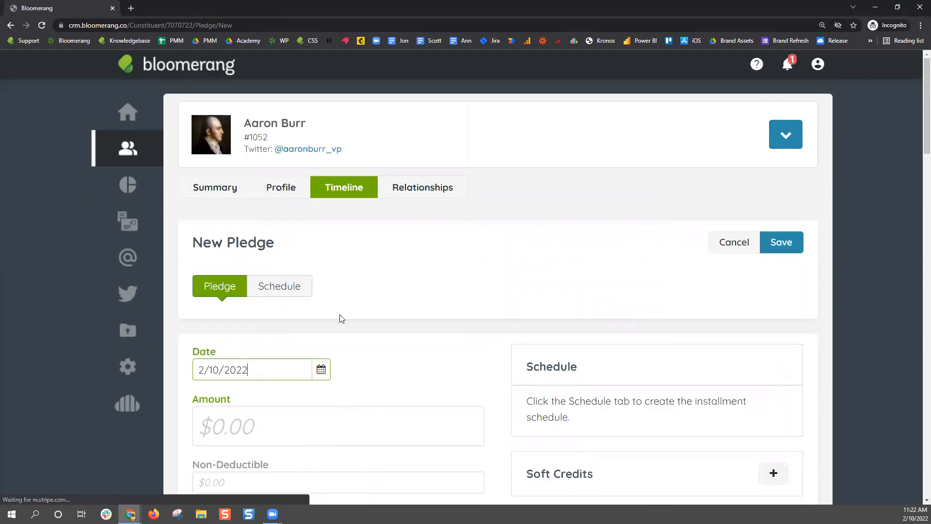
left_click(383, 410)
type("5,000")
left_click(415, 382)
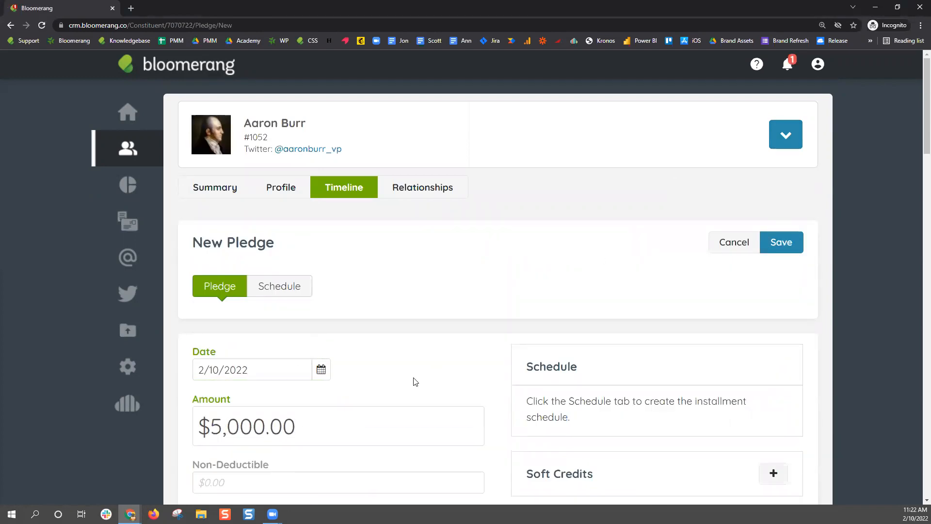
scroll(536, 307, "down", 5)
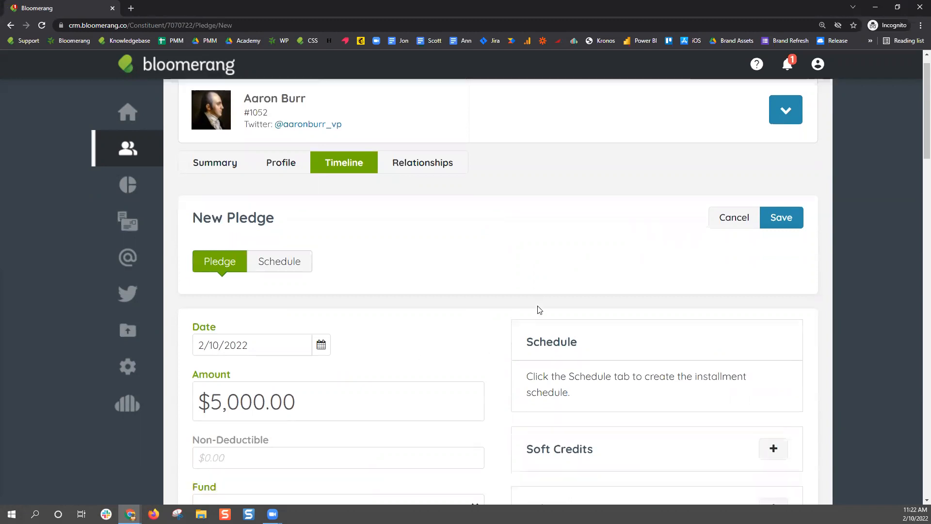
left_click(233, 294)
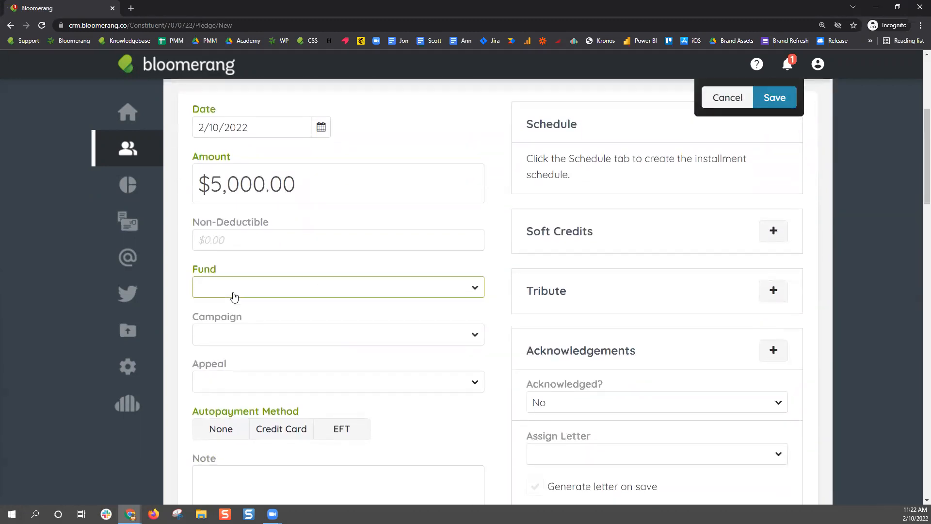
left_click(252, 470)
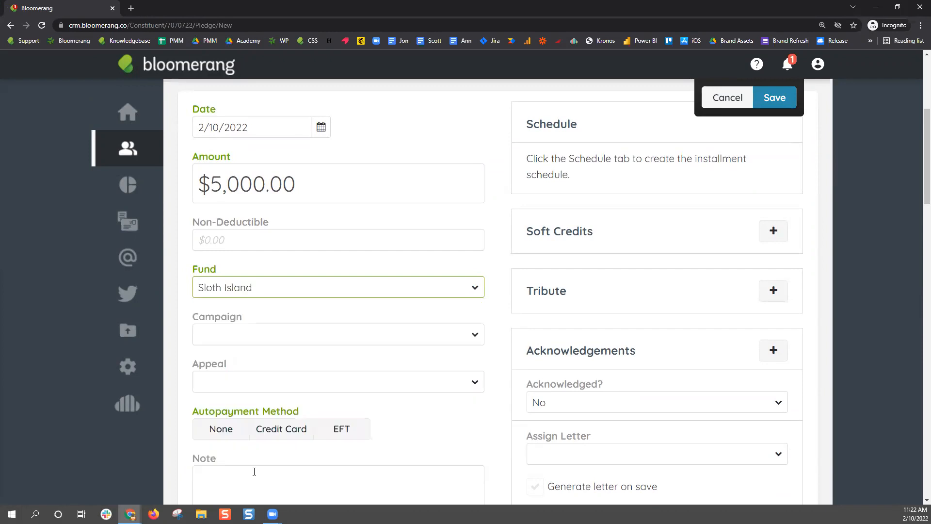
scroll(380, 294, "down", 2)
scroll(382, 293, "down", 1)
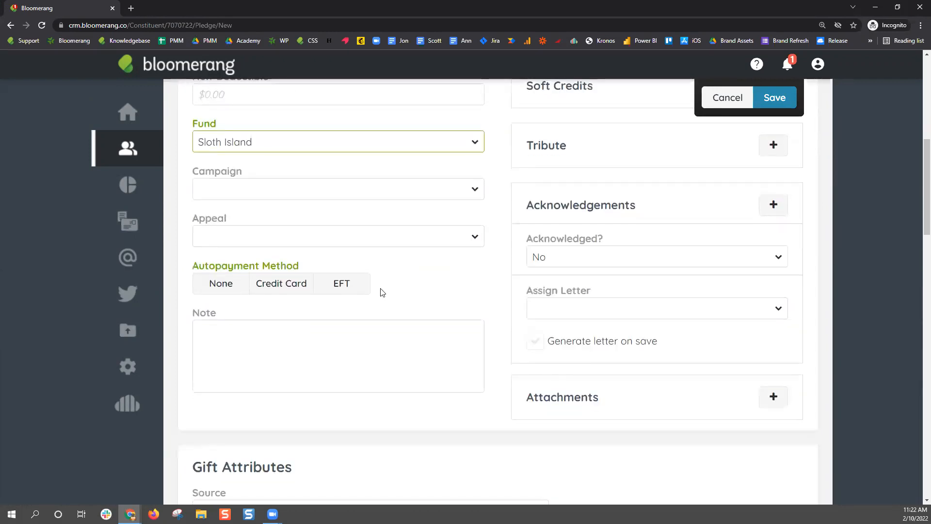
left_click(223, 294)
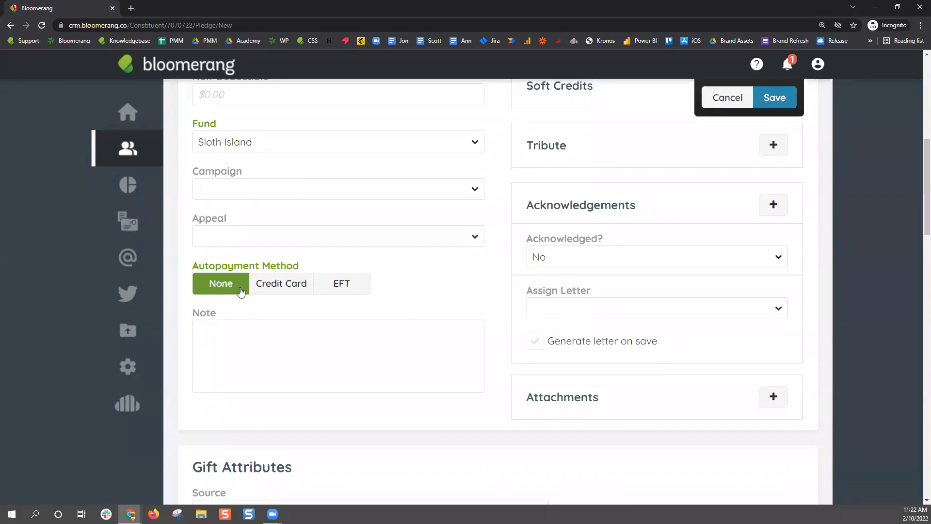
scroll(438, 322, "up", 8)
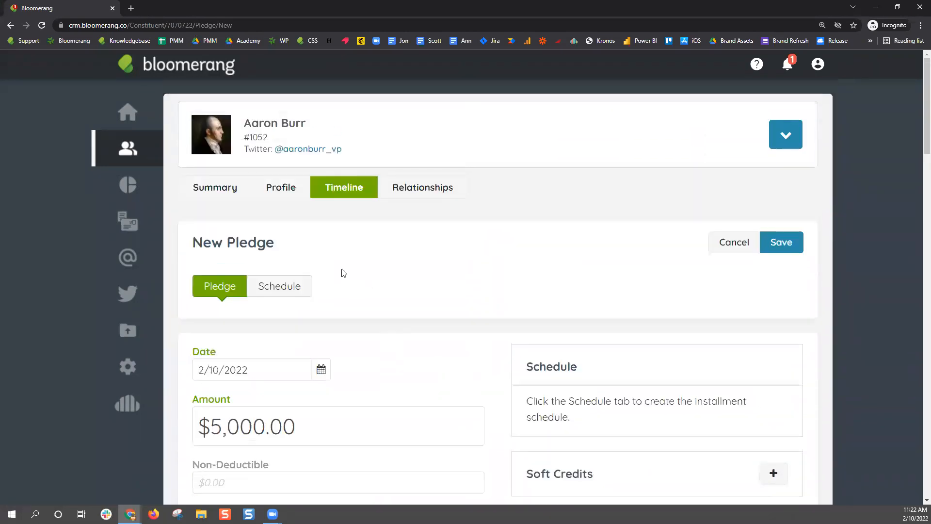
Set the pledge schedule's first installment date to 12/10/2022
left_click(293, 289)
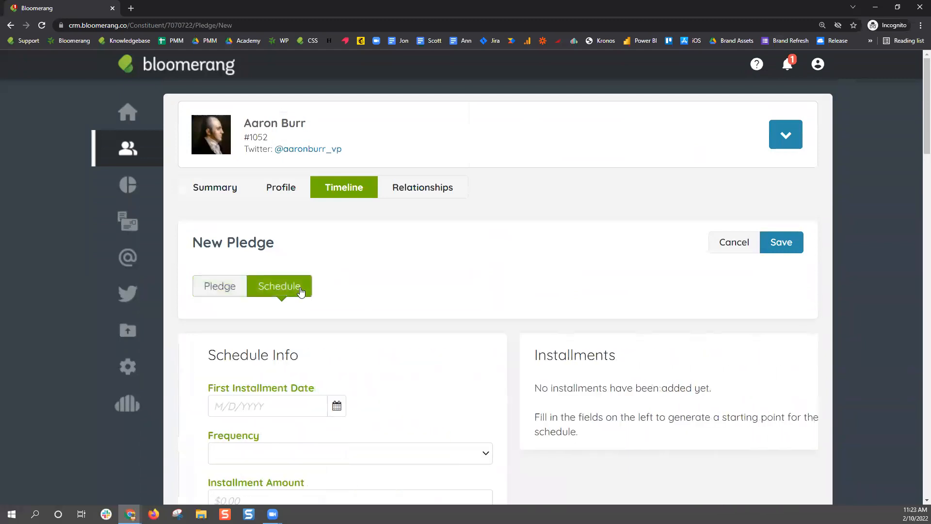
scroll(347, 278, "down", 2)
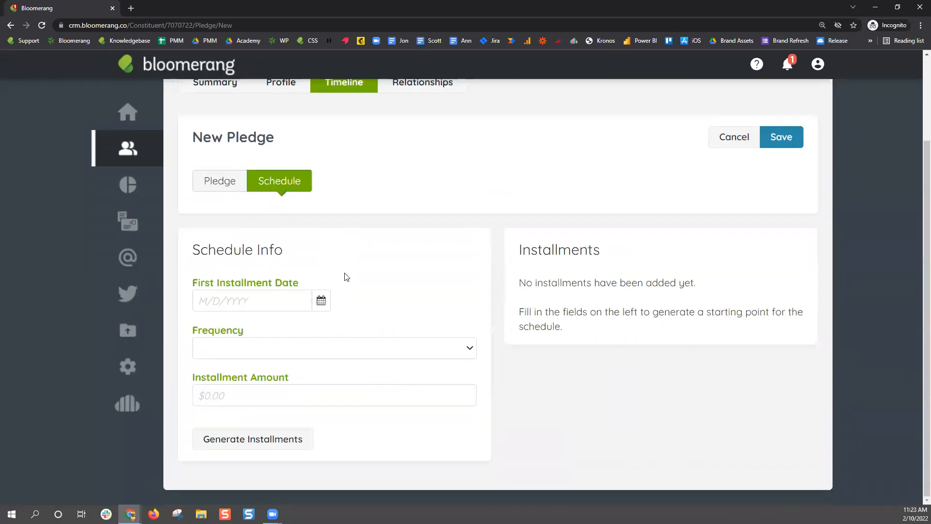
left_click(321, 301)
left_click(317, 324)
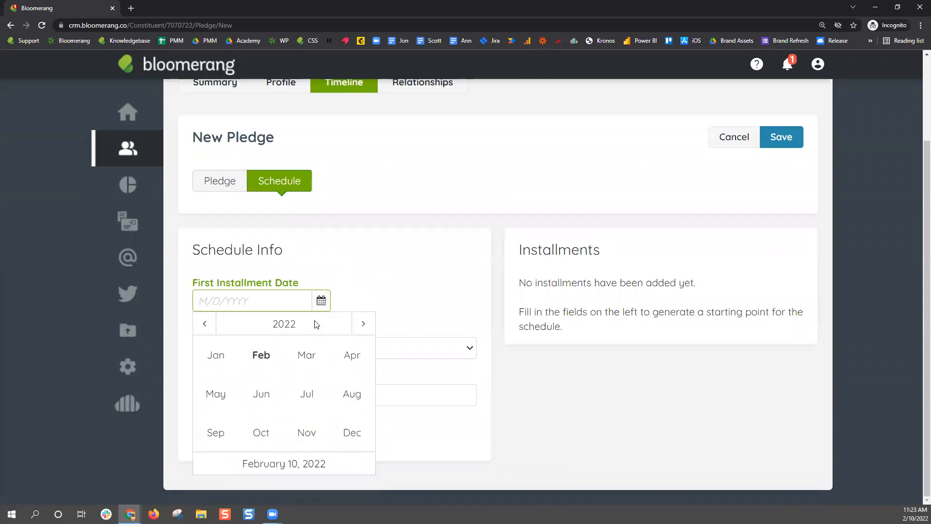
left_click(358, 444)
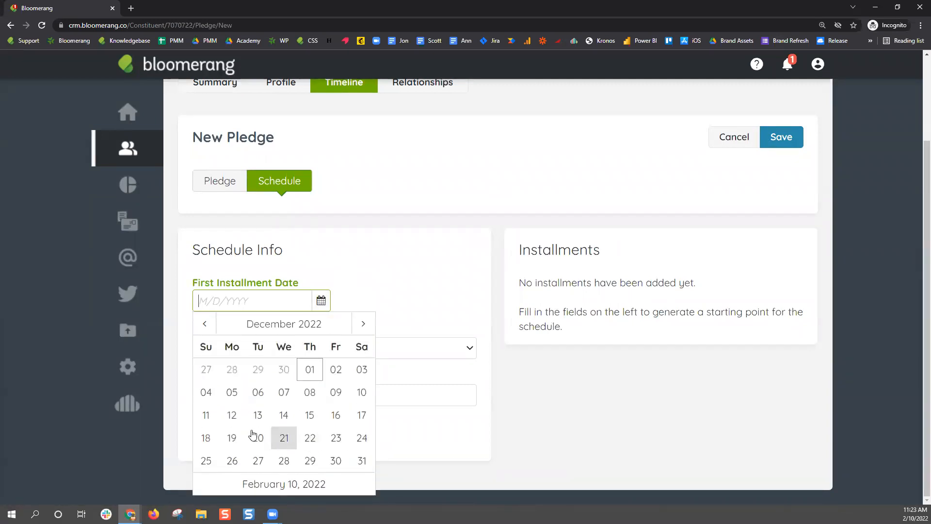
left_click(361, 393)
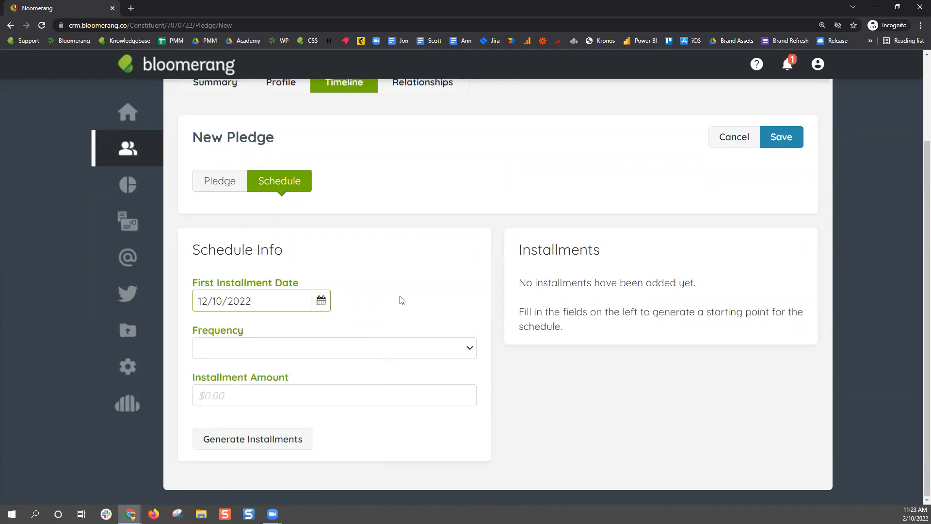
Choose Yearly frequency and enter a 1000 installment amount
left_click(292, 354)
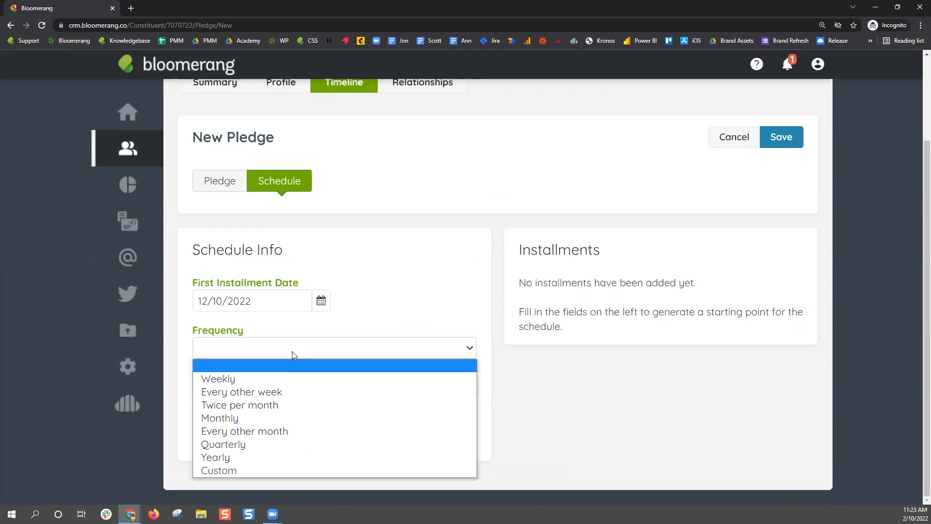
left_click(259, 457)
left_click(254, 399)
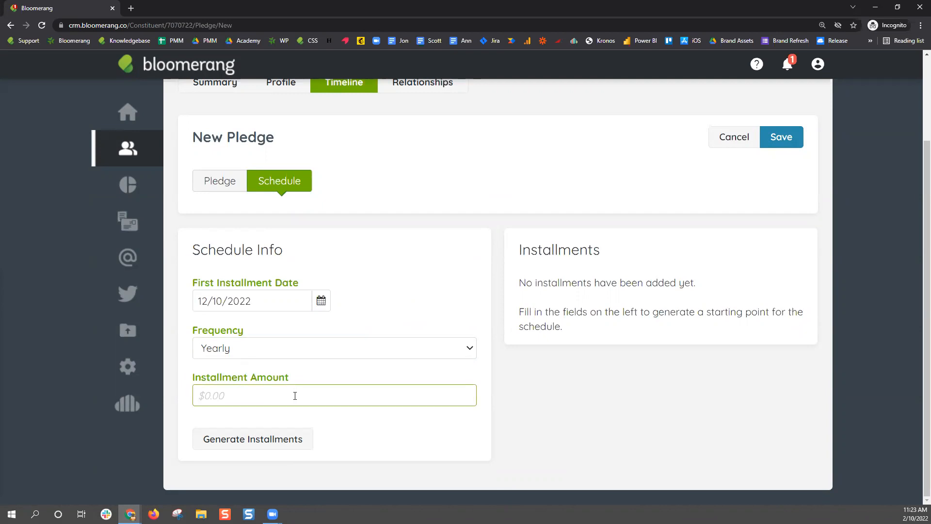
type("1000")
Generate five yearly $1,000.00 installments and save the $5,000 Sloth Island pledge
left_click(276, 439)
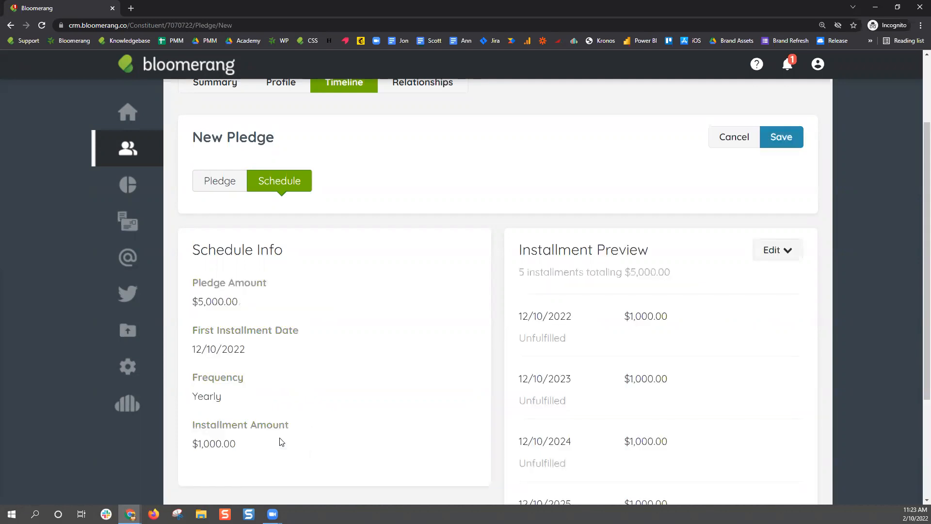
scroll(862, 223, "down", 3)
scroll(825, 219, "up", 1)
left_click_drag(517, 164, 586, 163)
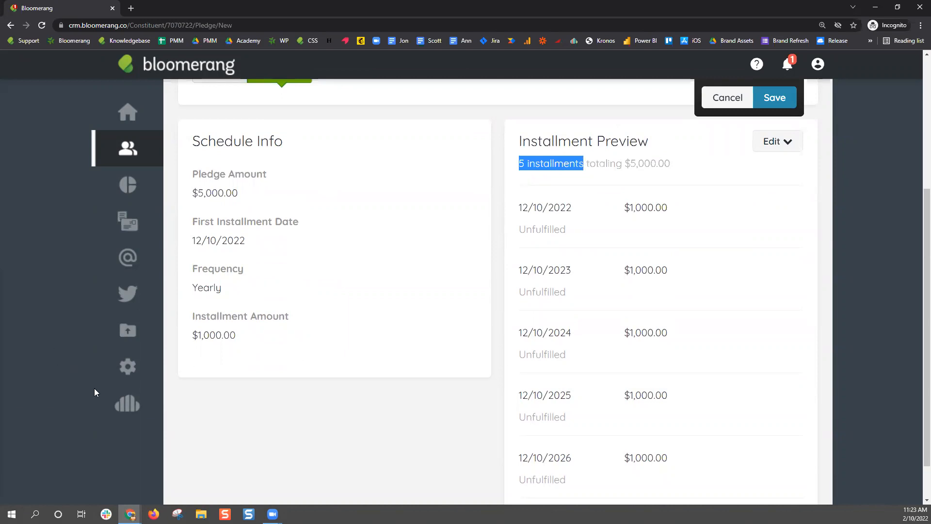
scroll(808, 393, "up", 1)
scroll(807, 392, "up", 3)
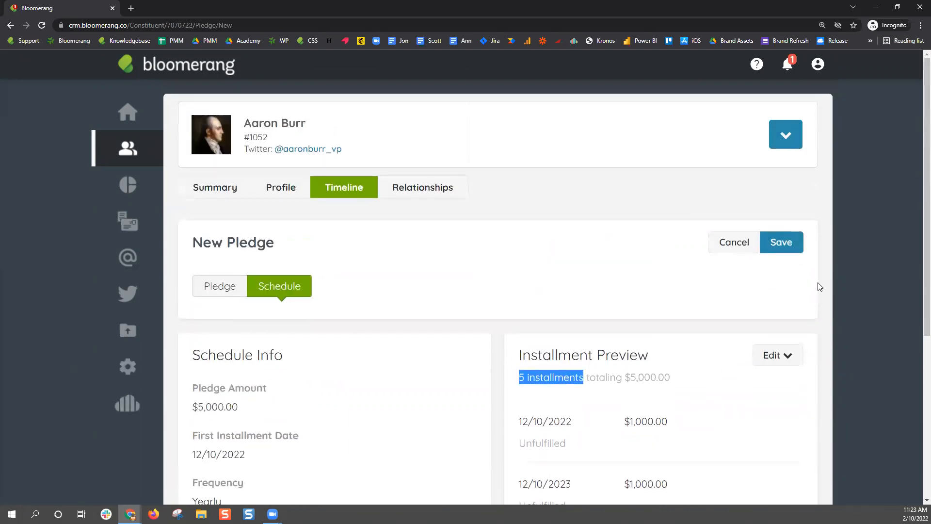
left_click(797, 250)
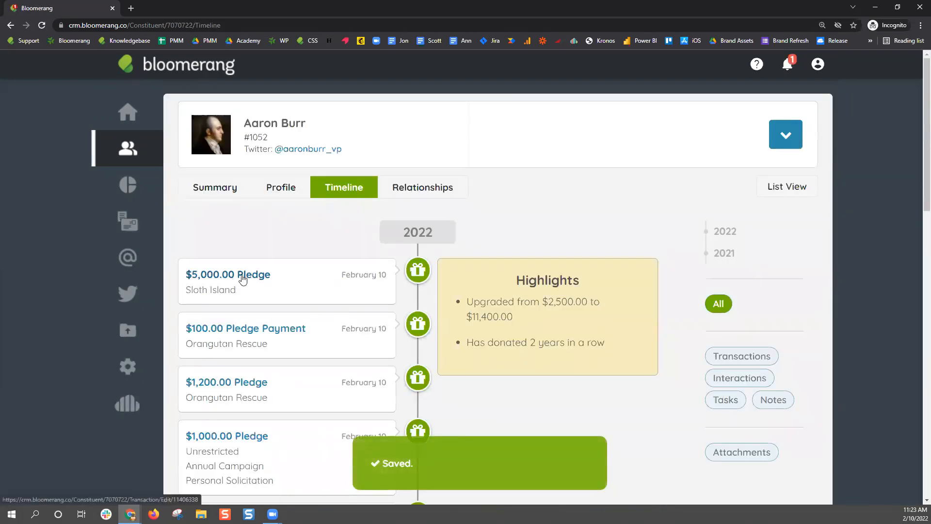
left_click(242, 276)
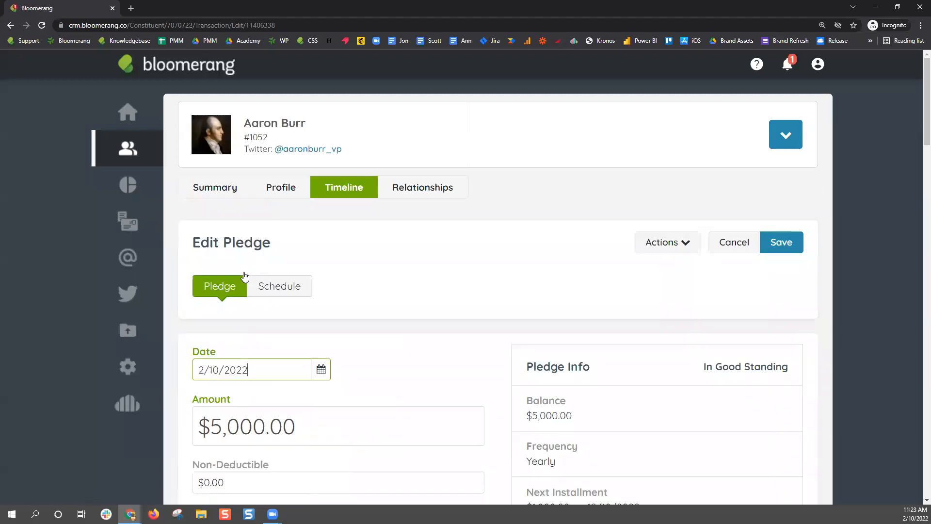
left_click(270, 293)
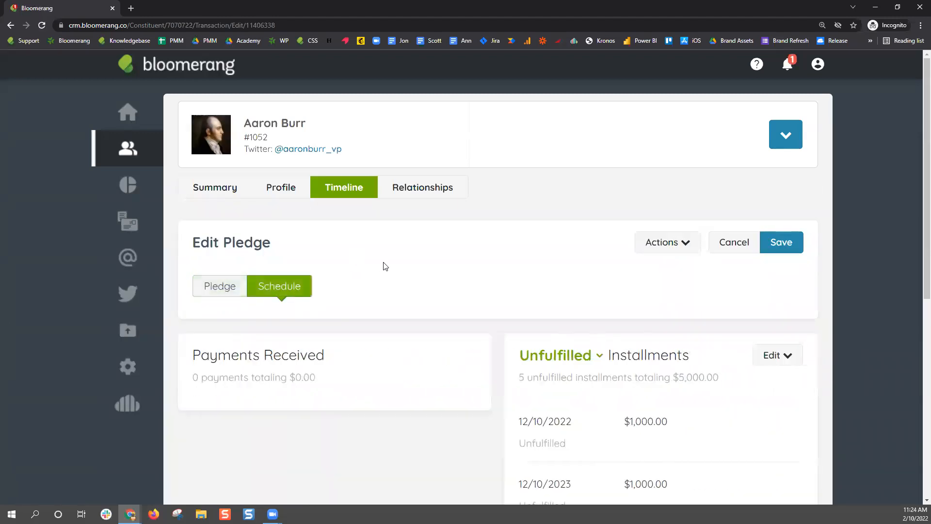
scroll(386, 267, "down", 5)
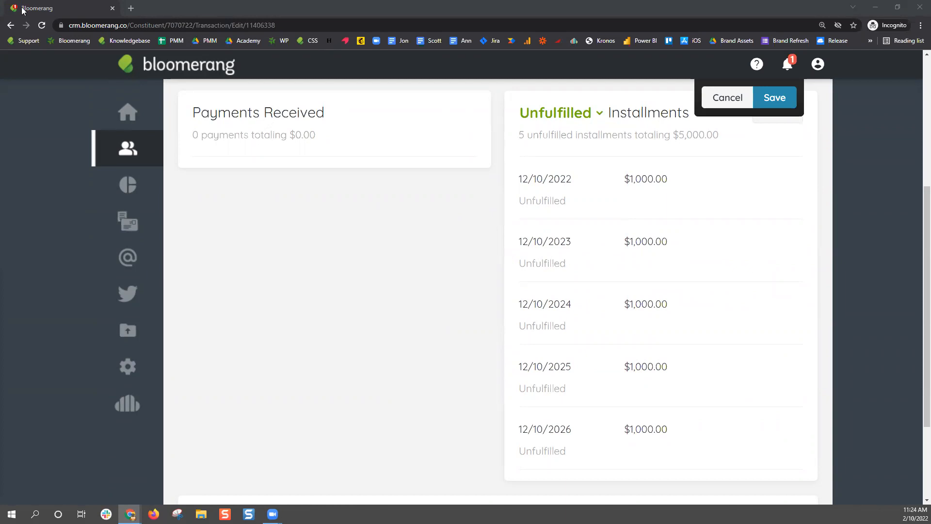
left_click(716, 98)
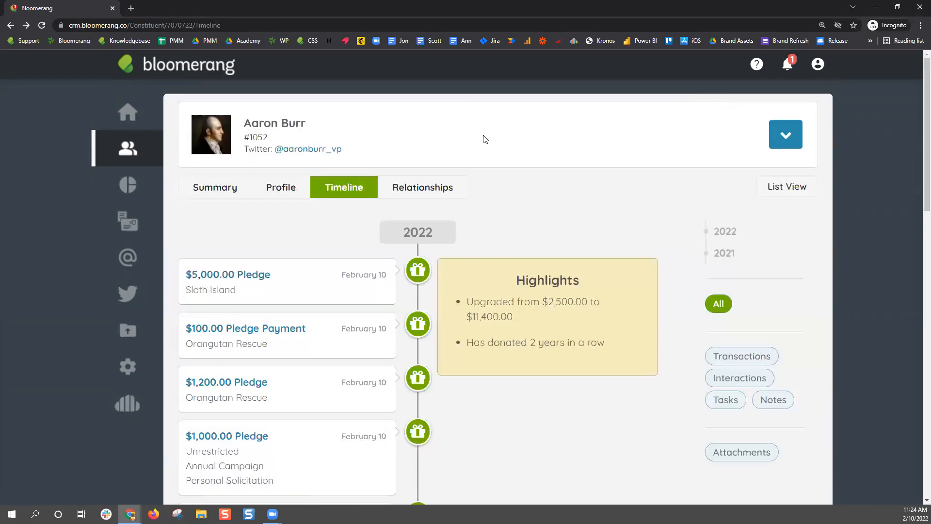
Review the timeline's pledges and payments, including the new $5,000.00 Sloth Island pledge
scroll(329, 286, "down", 2)
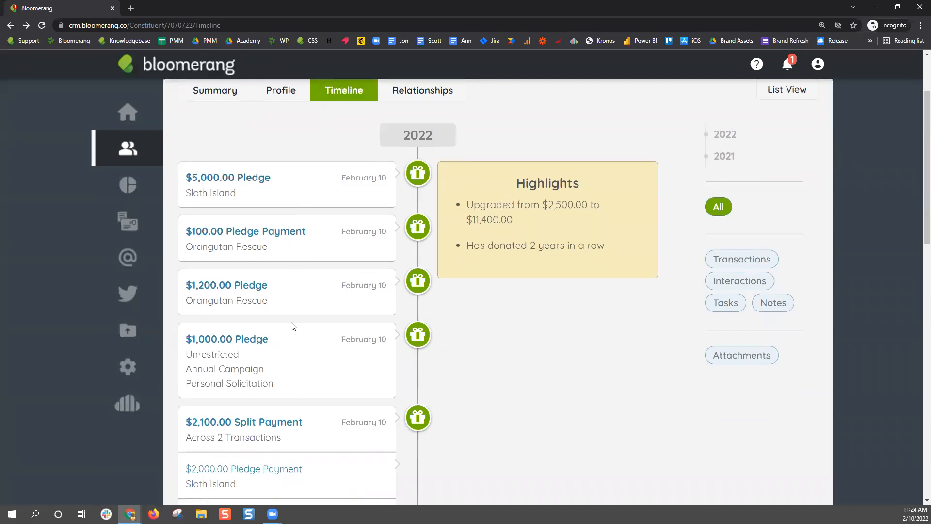
scroll(297, 262, "up", 2)
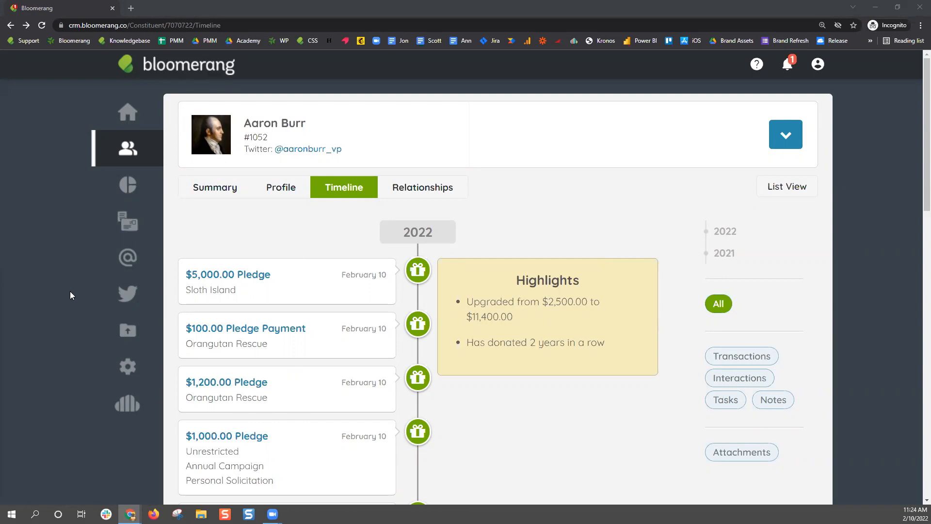
scroll(321, 268, "down", 3)
scroll(321, 268, "down", 2)
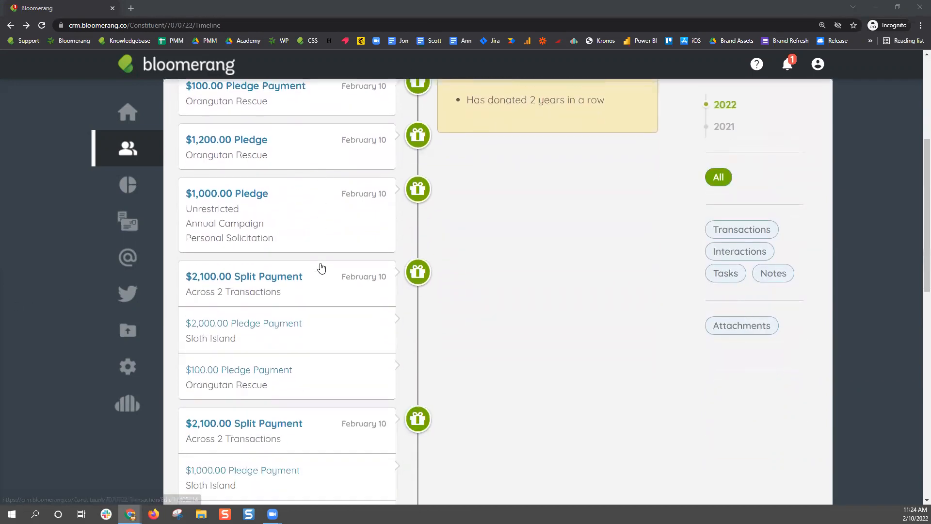
scroll(356, 284, "up", 5)
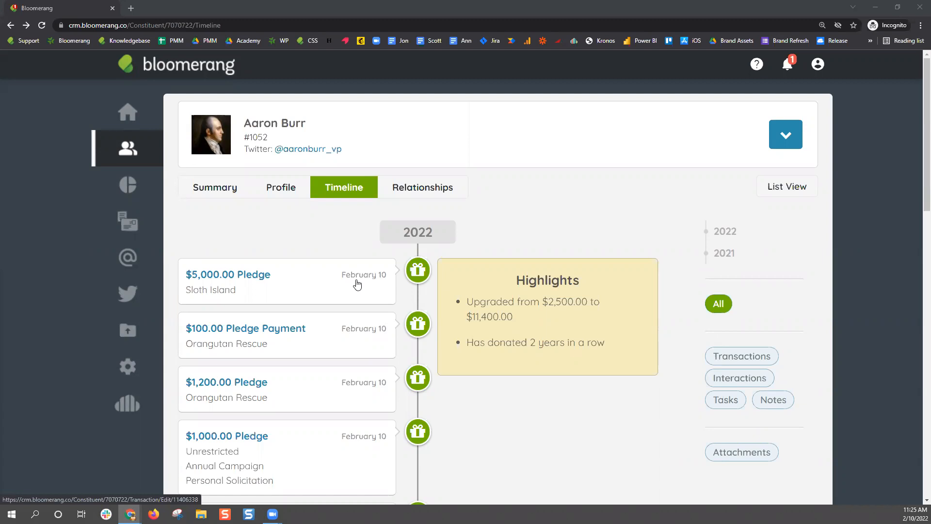
left_click(788, 141)
Start a new donation and review its three open pledge installments, including Sloth Island
left_click(772, 193)
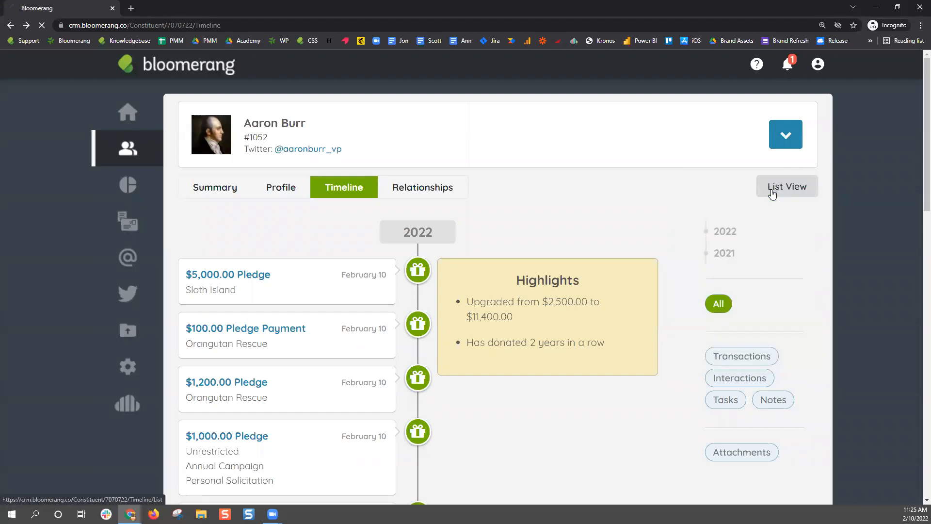
left_click(792, 146)
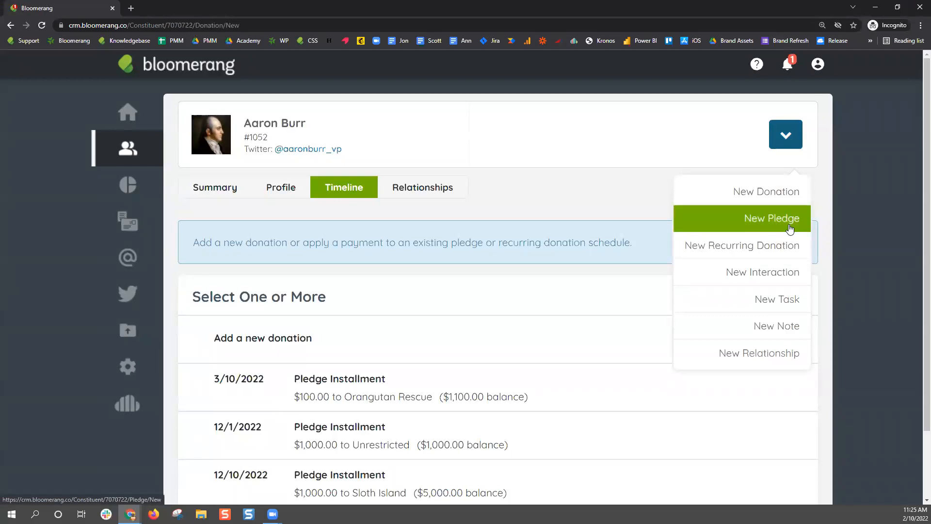
left_click(779, 200)
scroll(860, 234, "down", 2)
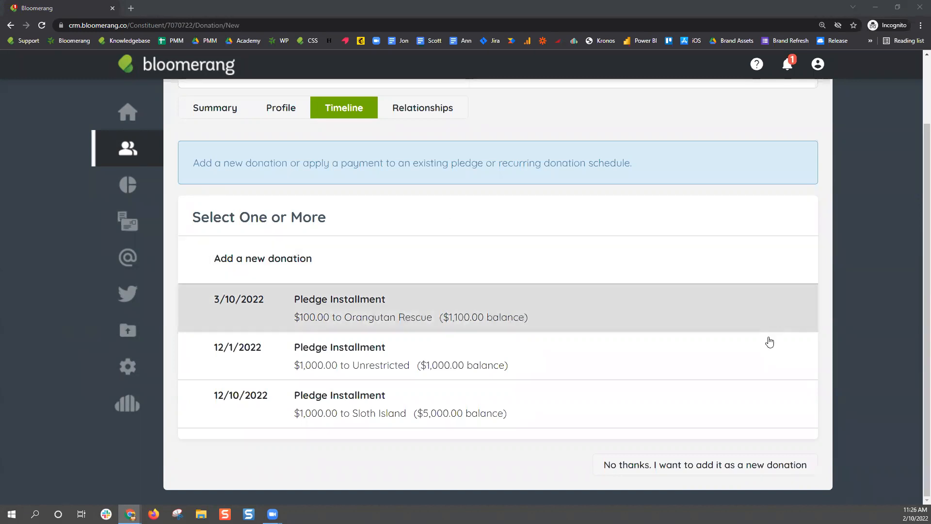
scroll(768, 339, "up", 2)
scroll(773, 223, "down", 2)
scroll(773, 266, "up", 2)
left_click(795, 145)
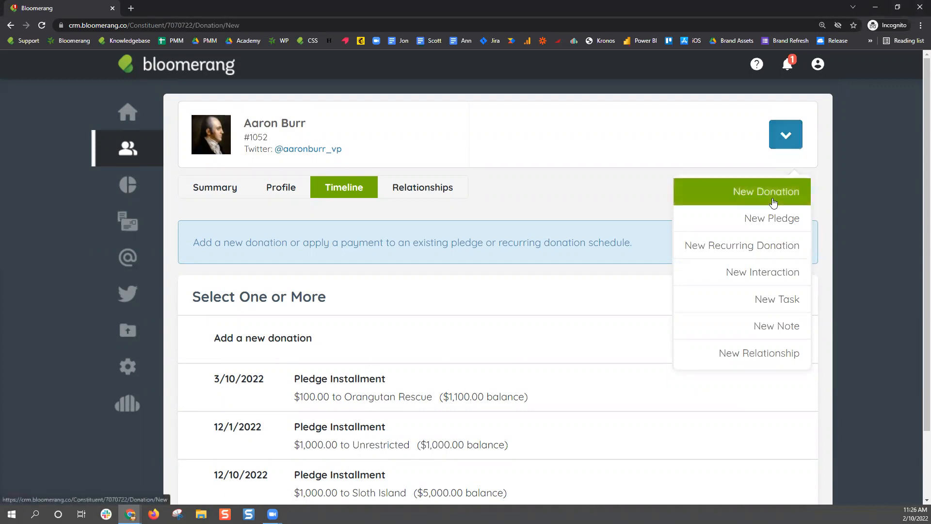
Start a new pledge for the constituent with an amount of $3,000
left_click(774, 196)
left_click(790, 134)
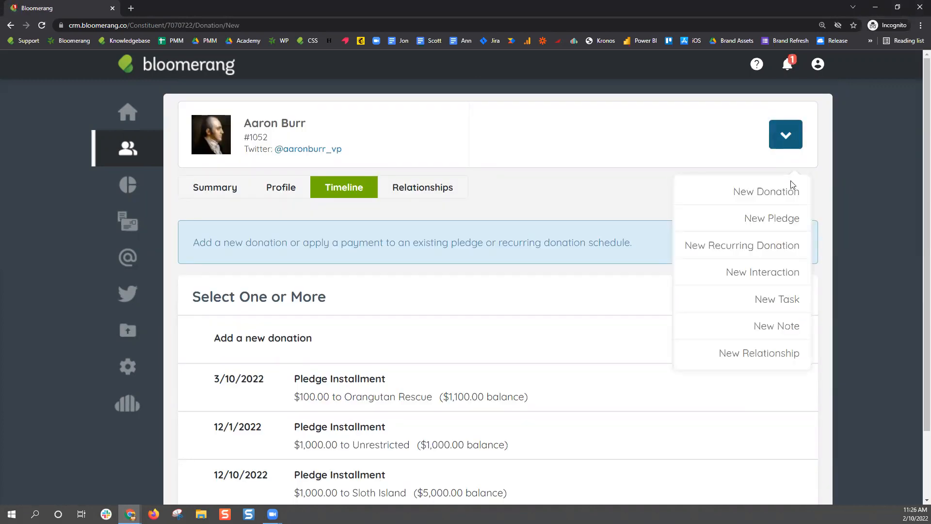
left_click(784, 218)
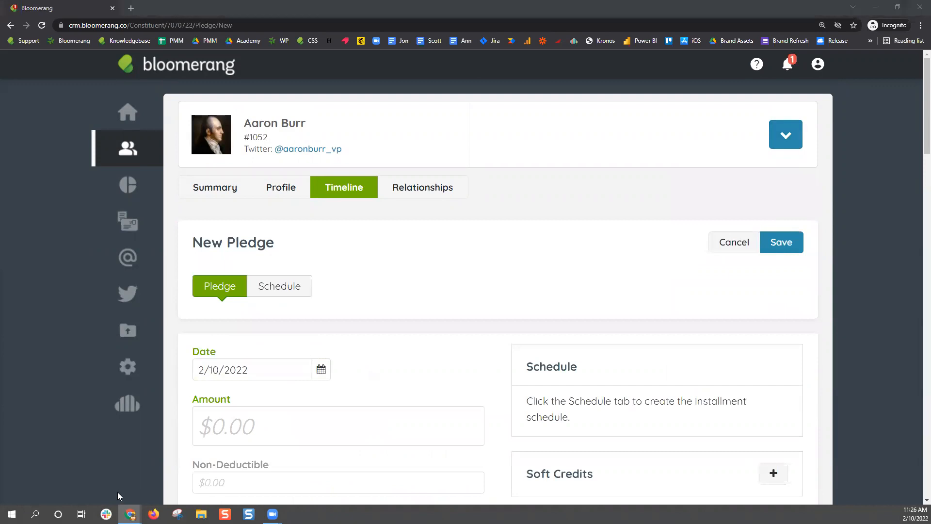
left_click(277, 427)
type("3,000")
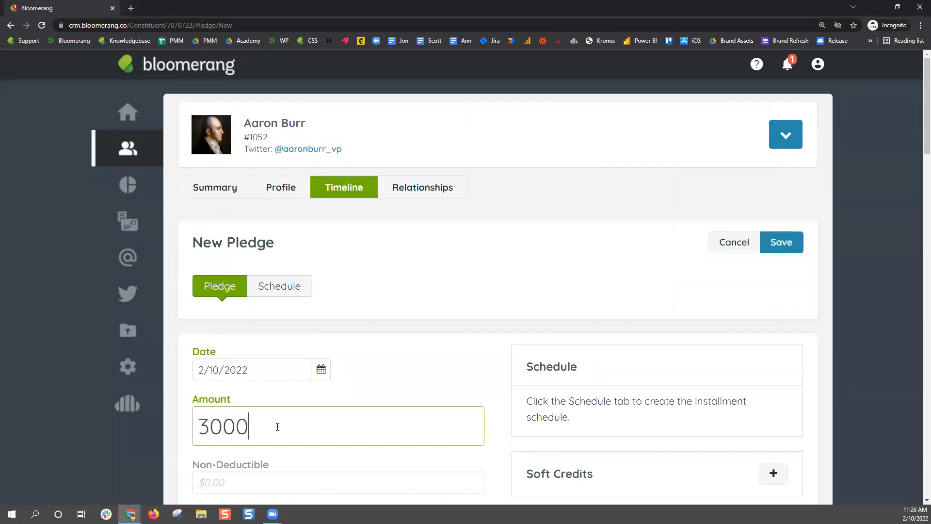
left_click(450, 321)
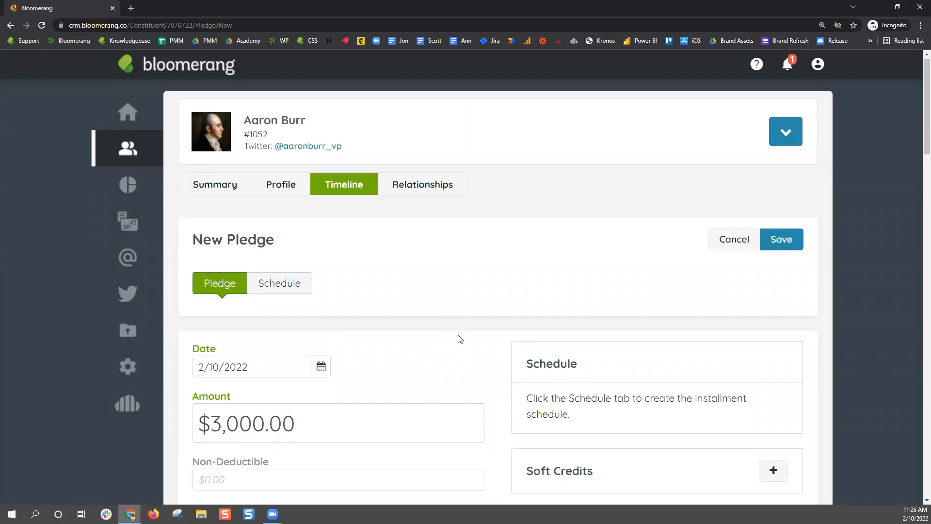
Assign the pledge to General/Operating with no autopayment and go to its schedule
scroll(458, 339, "down", 5)
left_click(238, 287)
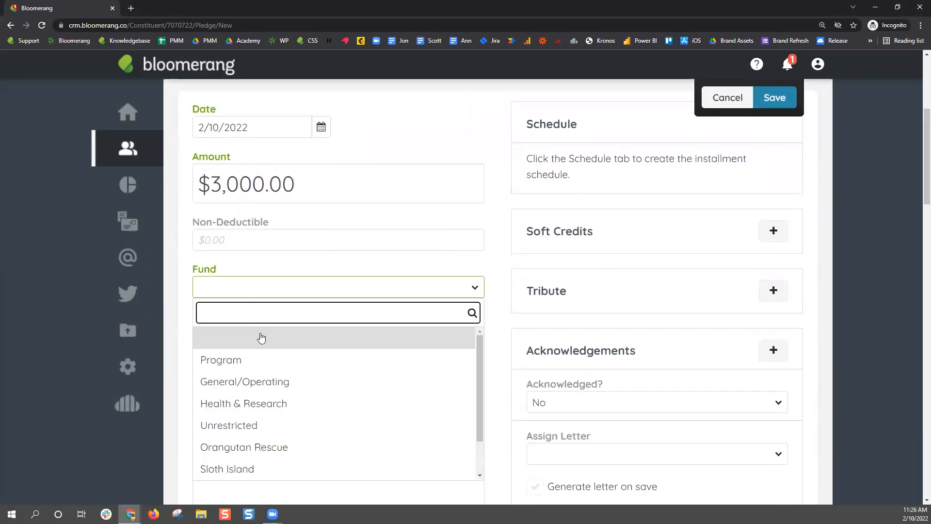
left_click(262, 385)
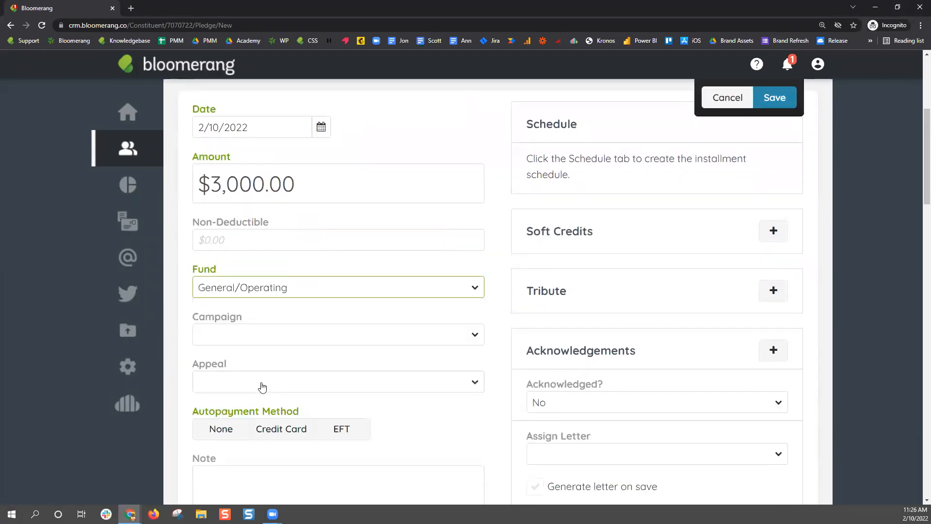
left_click(211, 433)
scroll(368, 317, "up", 3)
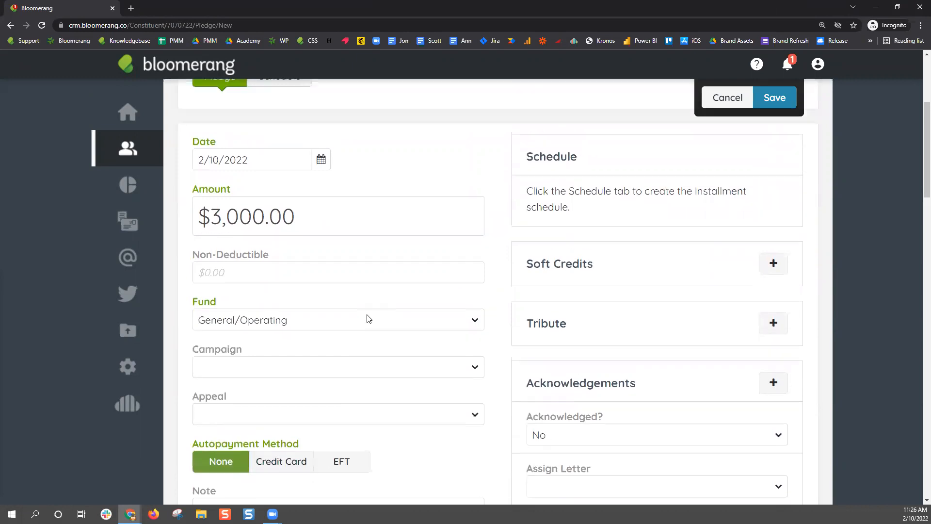
left_click(277, 195)
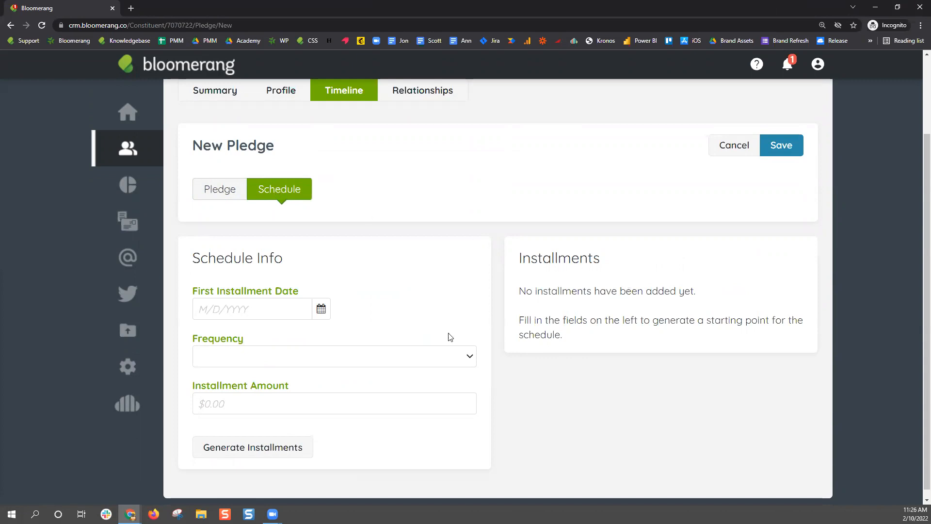
Set the pledge's first installment date to 11/2/2022 and the frequency to Custom
left_click(297, 309)
left_click(321, 308)
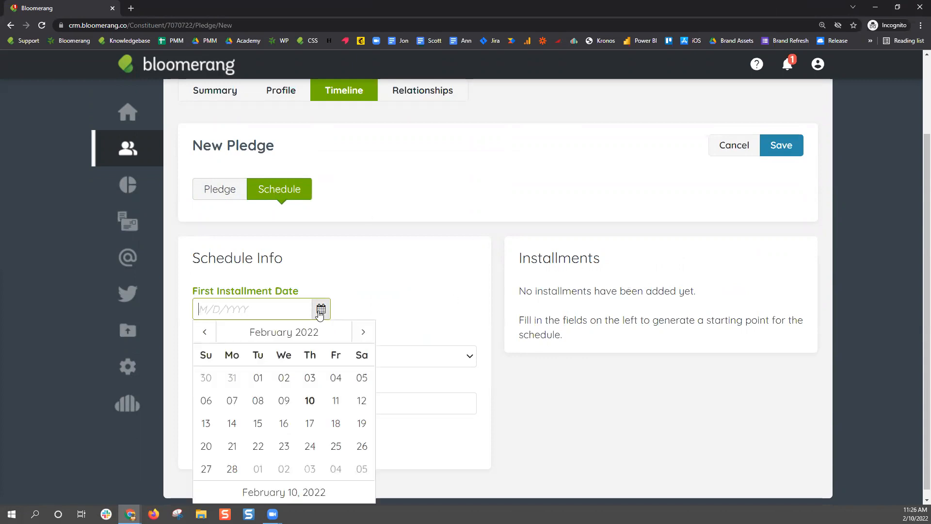
left_click(330, 335)
left_click(309, 440)
left_click(290, 380)
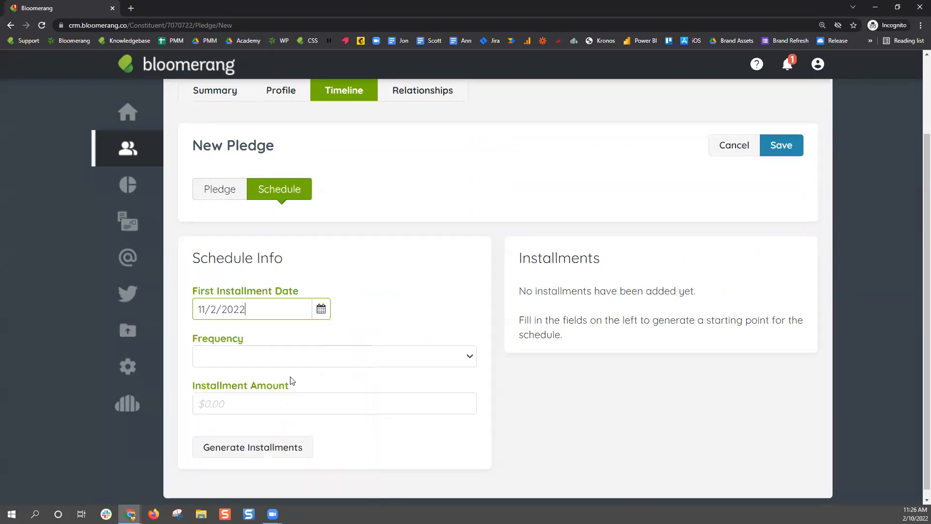
left_click(257, 356)
left_click(212, 478)
Enter a $1,000 first installment and 4 installments, then generate the rows
left_click(239, 395)
type("1000")
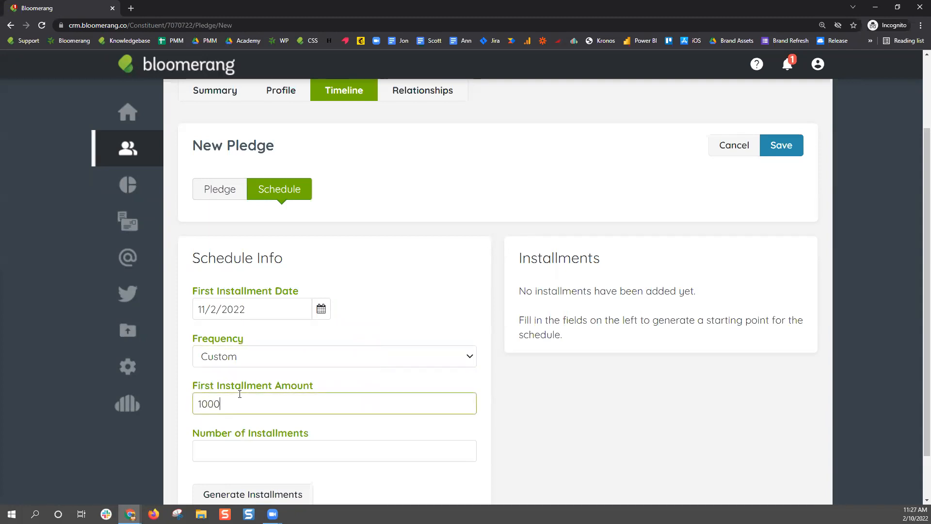
left_click(230, 452)
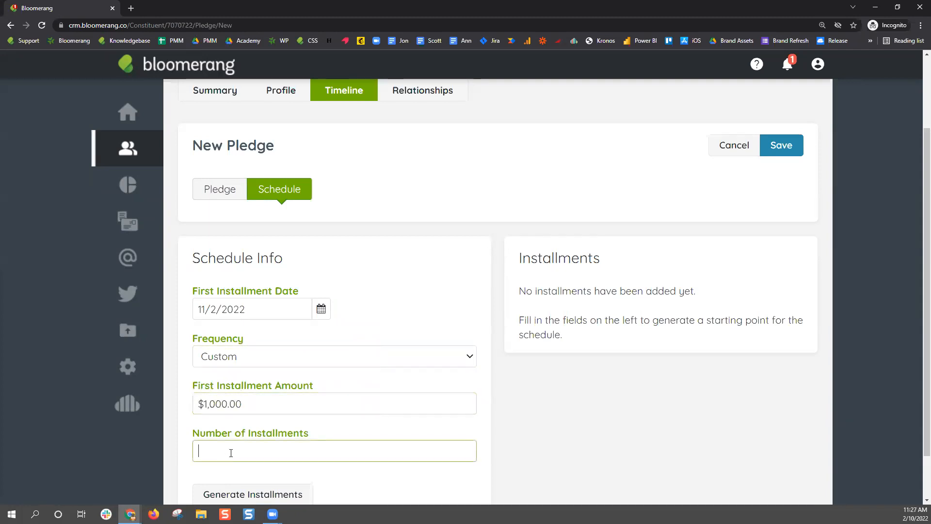
type("4")
scroll(269, 398, "down", 1)
left_click(261, 442)
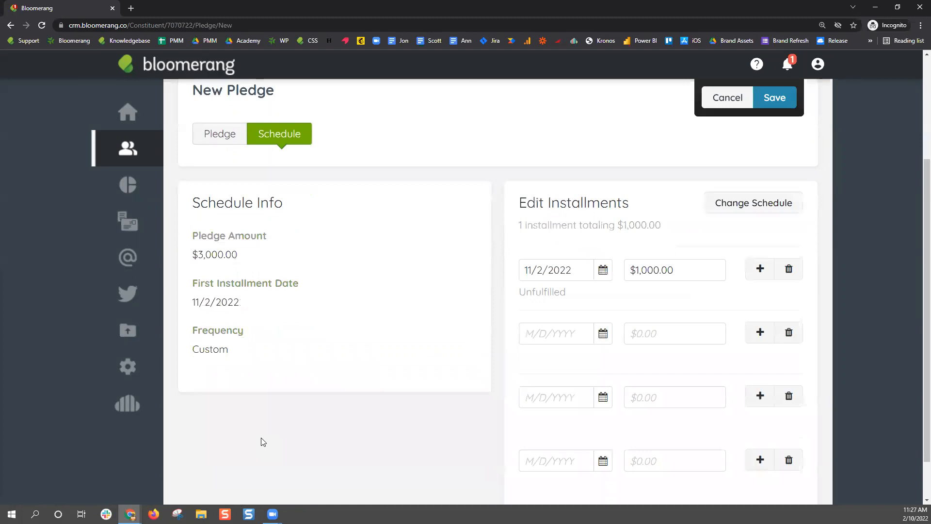
Set the second installment to $500 on 1/26/2023
scroll(835, 321, "down", 1)
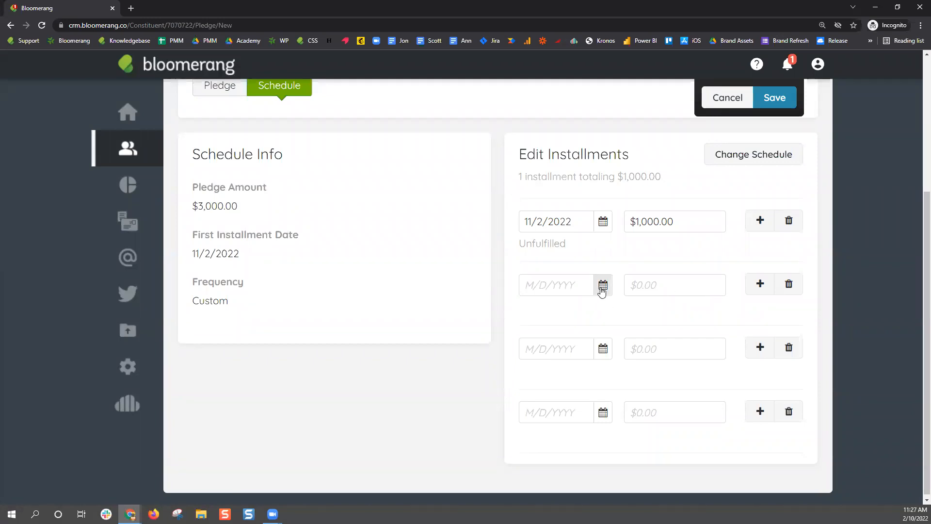
left_click(603, 285)
left_click(626, 315)
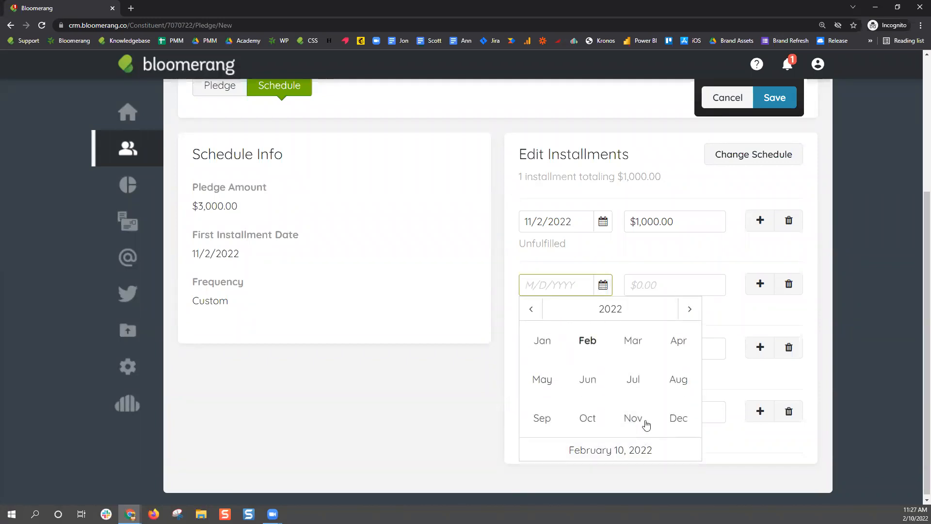
left_click(674, 411)
left_click(691, 307)
left_click(645, 433)
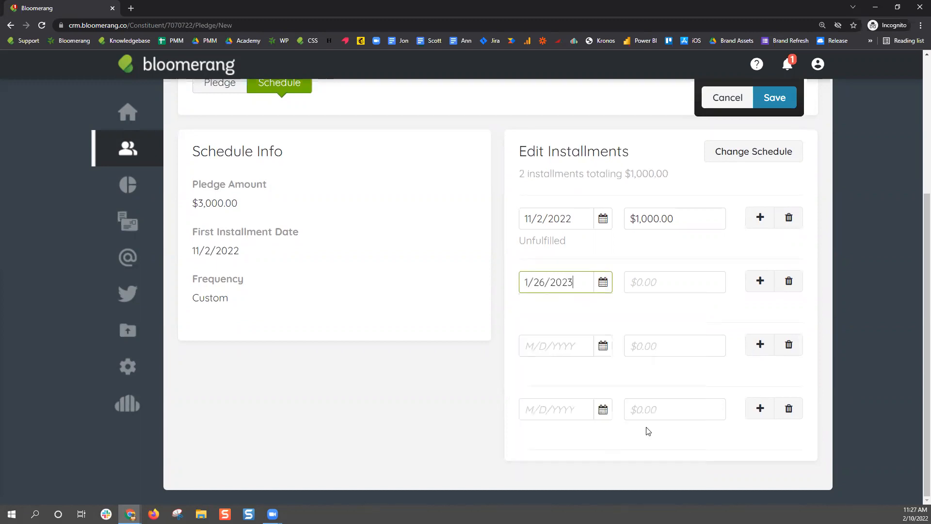
left_click(682, 286)
type("500")
Set the third installment to $500 on 12/7/2023
left_click(572, 346)
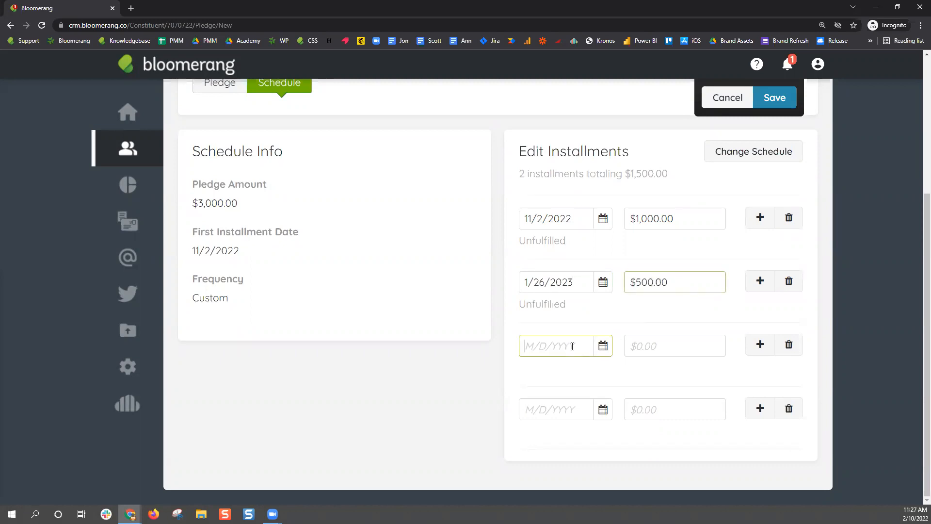
left_click(603, 345)
left_click(630, 368)
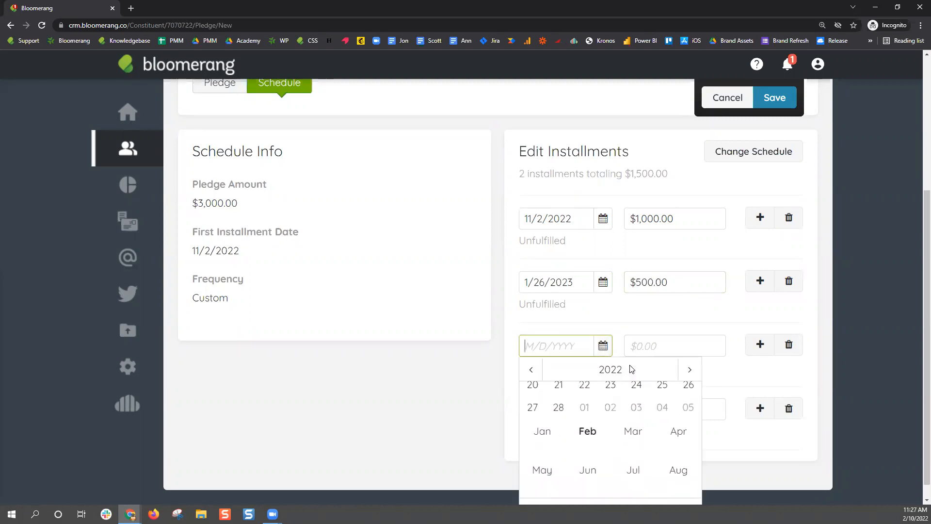
left_click(689, 369)
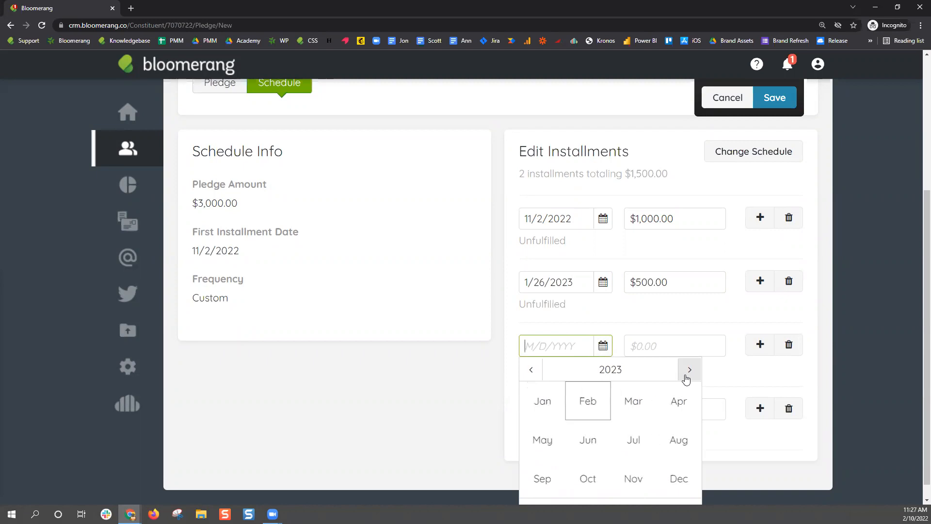
left_click(676, 477)
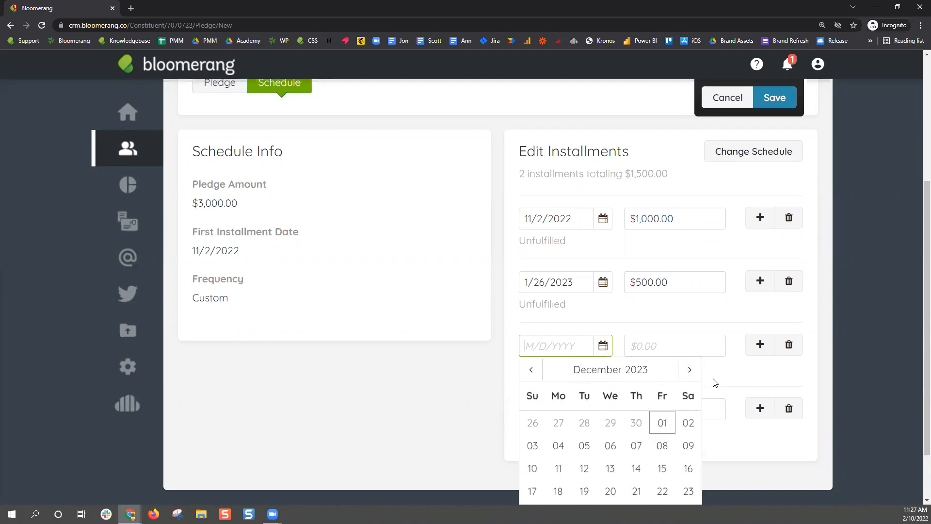
left_click(636, 445)
left_click(670, 344)
type("500")
Set the fourth installment to $1,000 on 7/16/2024
left_click(578, 408)
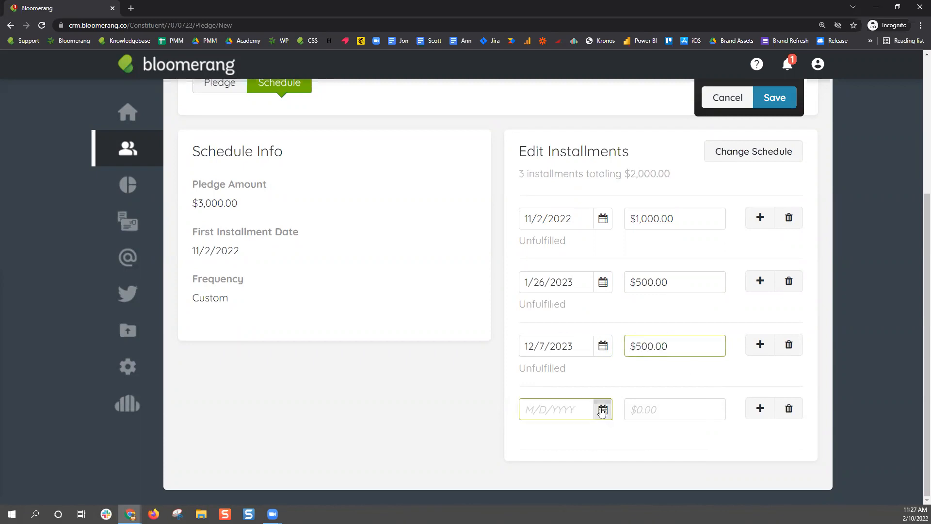
left_click(689, 435)
scroll(689, 440, "down", 2)
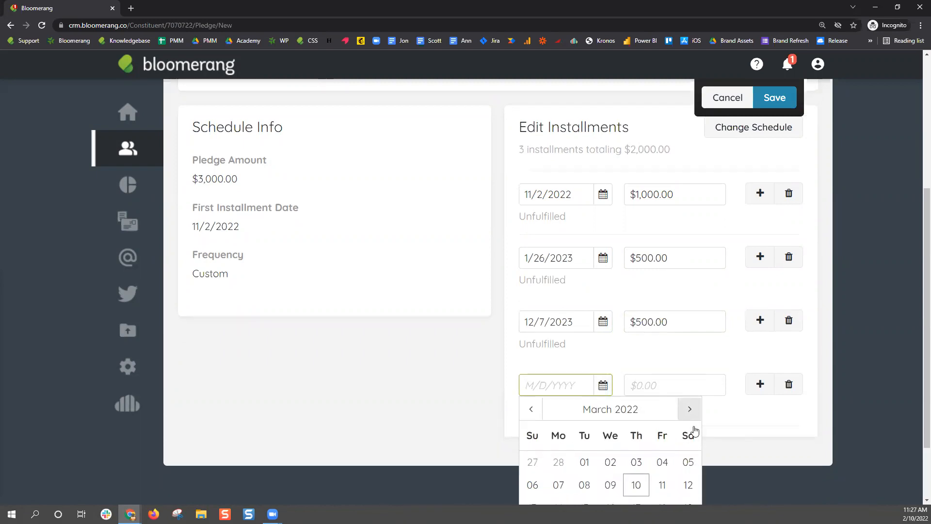
left_click(639, 340)
left_click(689, 353)
left_click(689, 353)
left_click(635, 424)
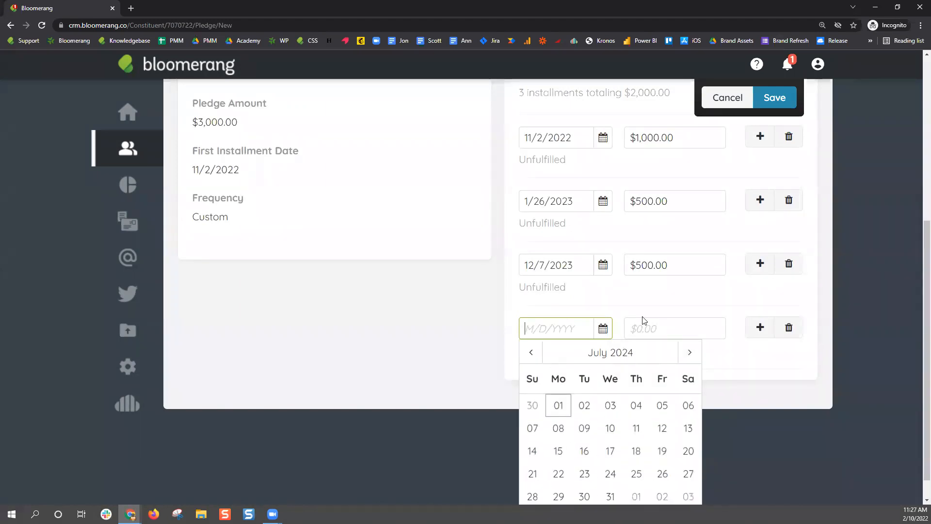
left_click(587, 450)
left_click(656, 410)
type("1000")
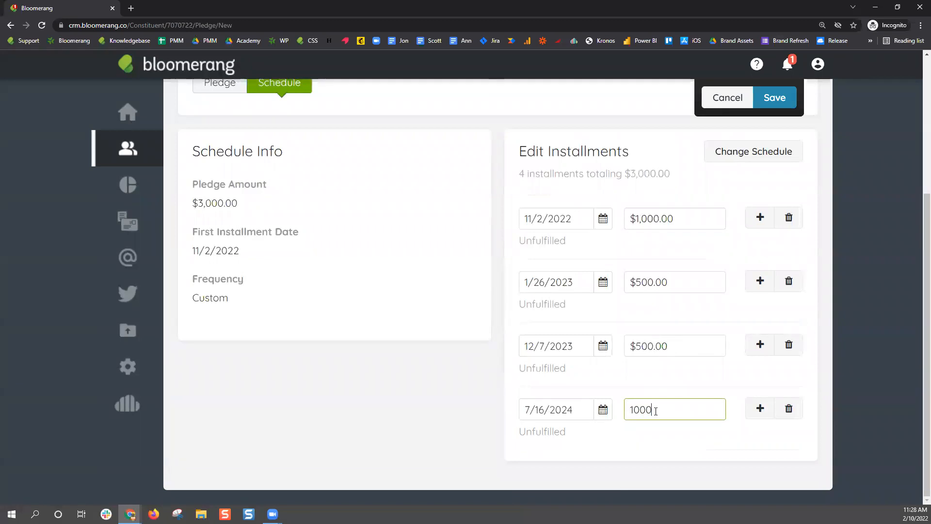
left_click(662, 451)
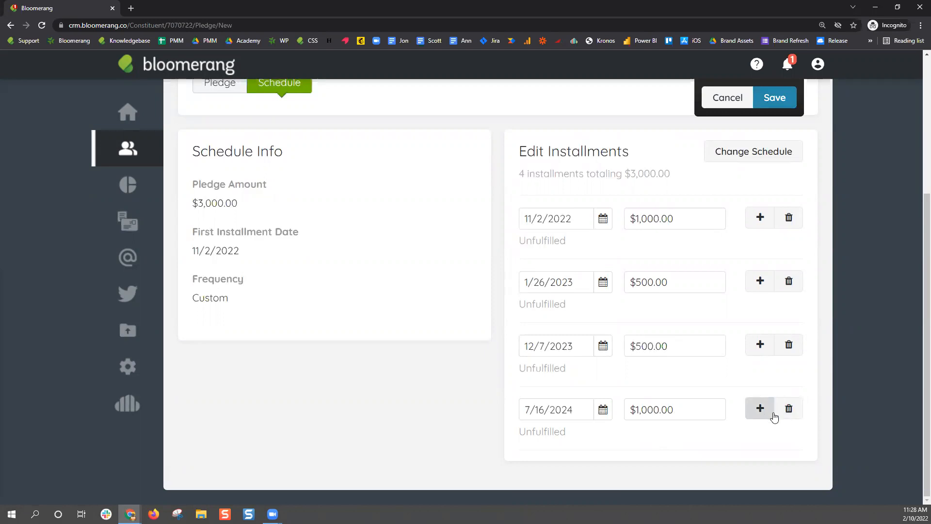
Add a fifth installment of $500.00 dated 12/20/2024
left_click(770, 417)
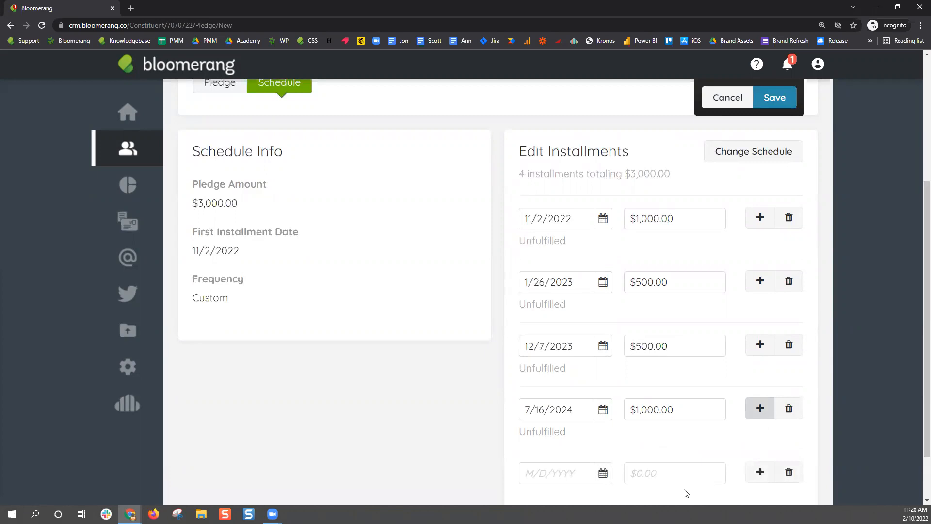
left_click(678, 476)
type("00")
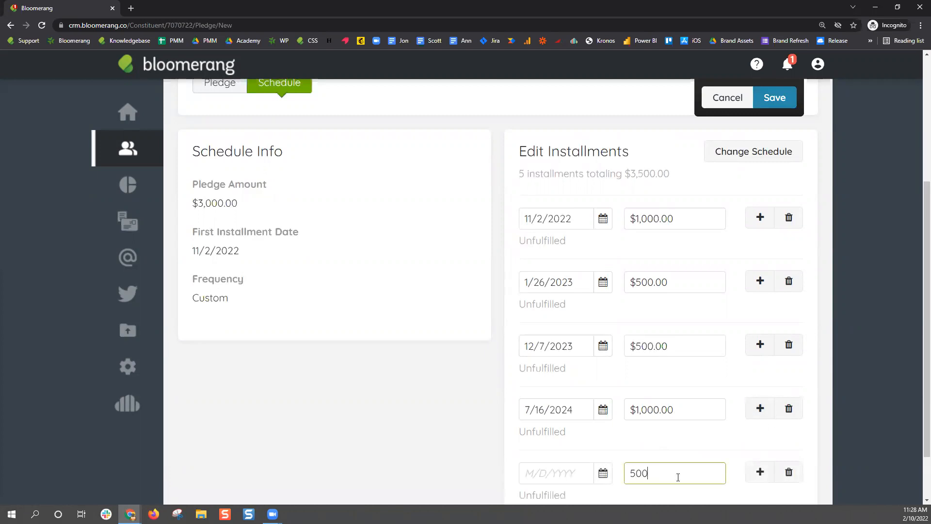
left_click(702, 444)
scroll(454, 415, "up", 4)
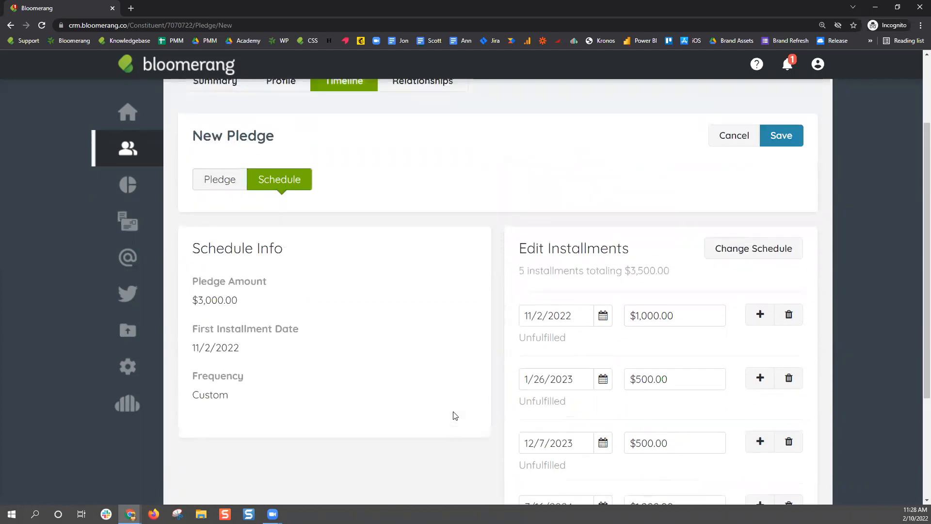
scroll(456, 422, "down", 6)
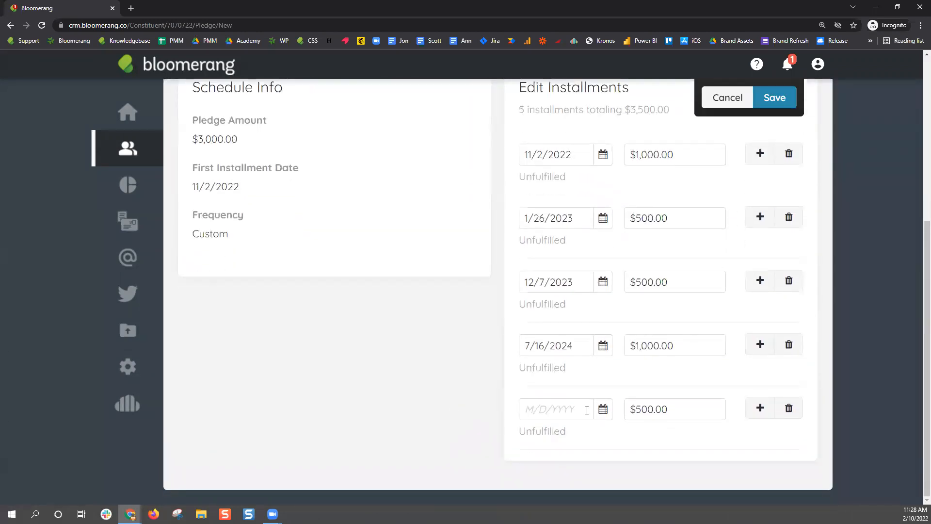
left_click(603, 409)
scroll(751, 426, "down", 1)
scroll(750, 426, "down", 2)
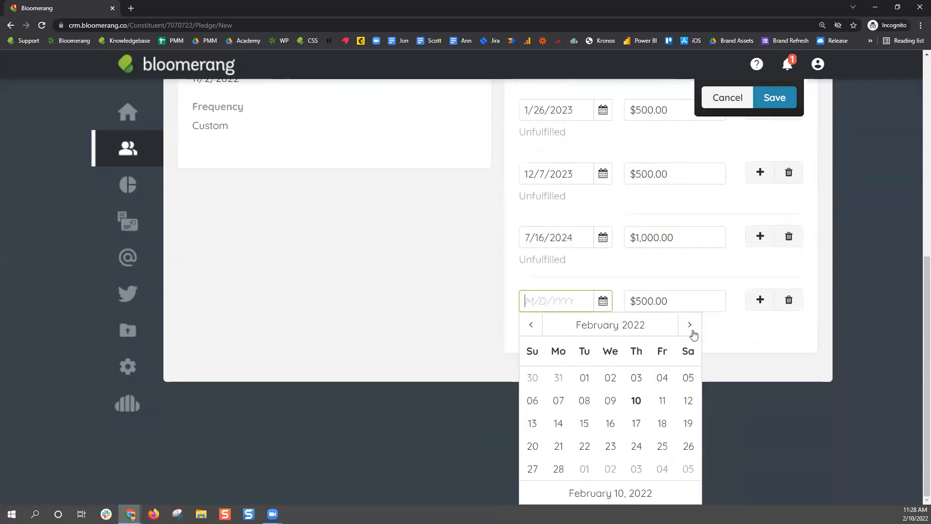
double_click(691, 326)
left_click(691, 326)
left_click(594, 324)
double_click(695, 357)
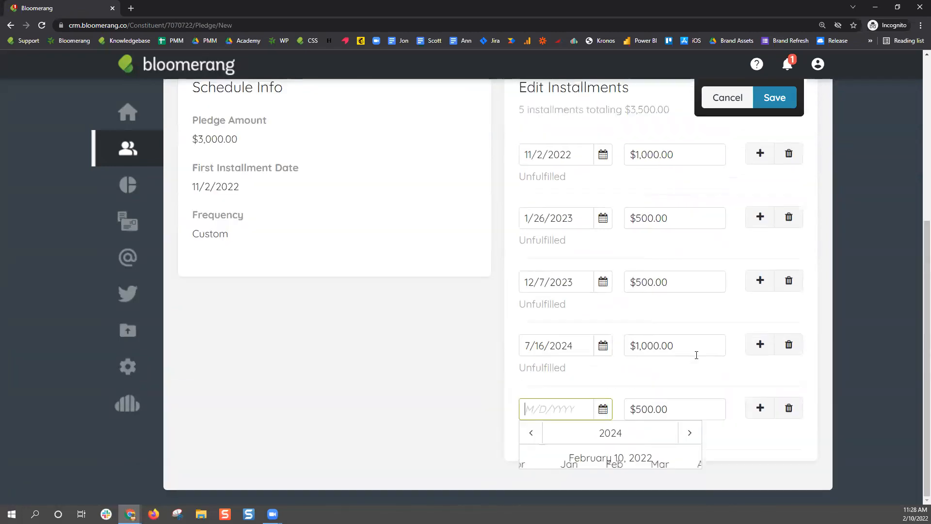
left_click(672, 463)
left_click(660, 450)
scroll(836, 371, "up", 5)
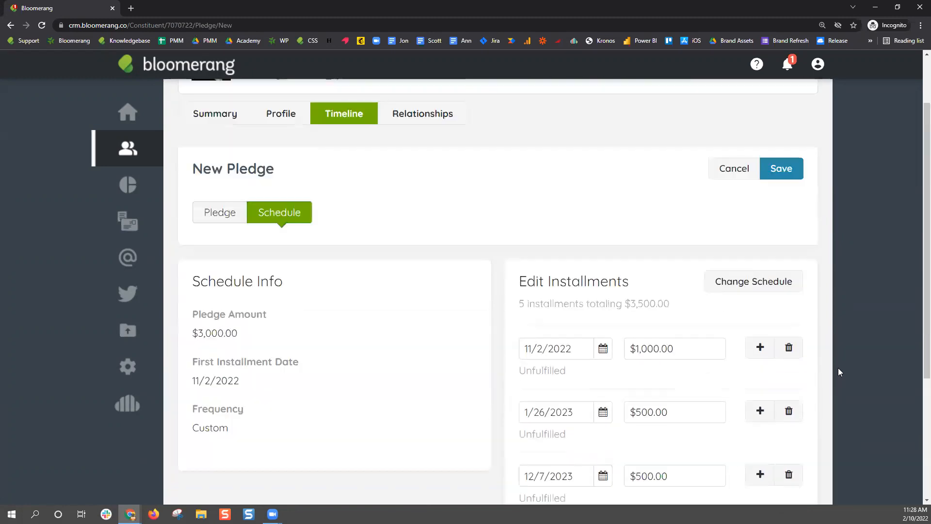
Attempt to save the pledge and review the installment total mismatch error
left_click(786, 253)
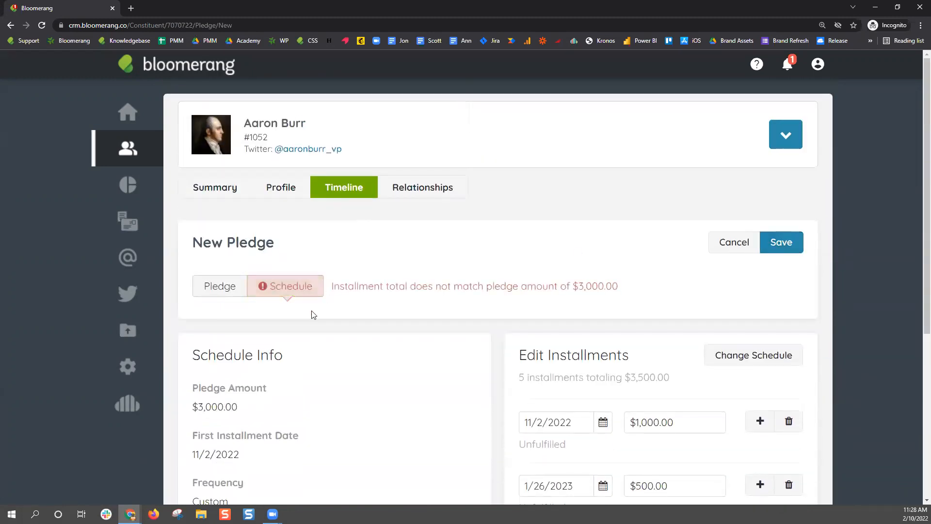
left_click_drag(332, 287, 620, 296)
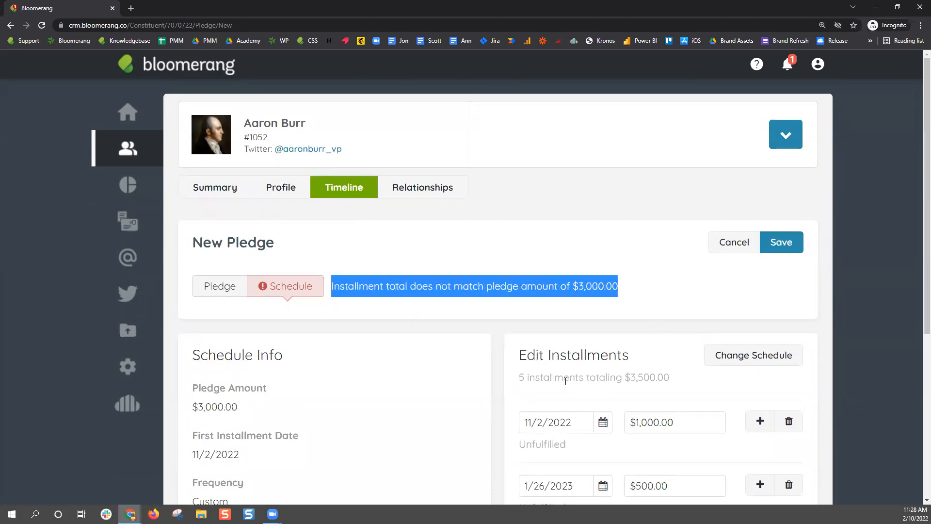
left_click_drag(519, 379, 675, 388)
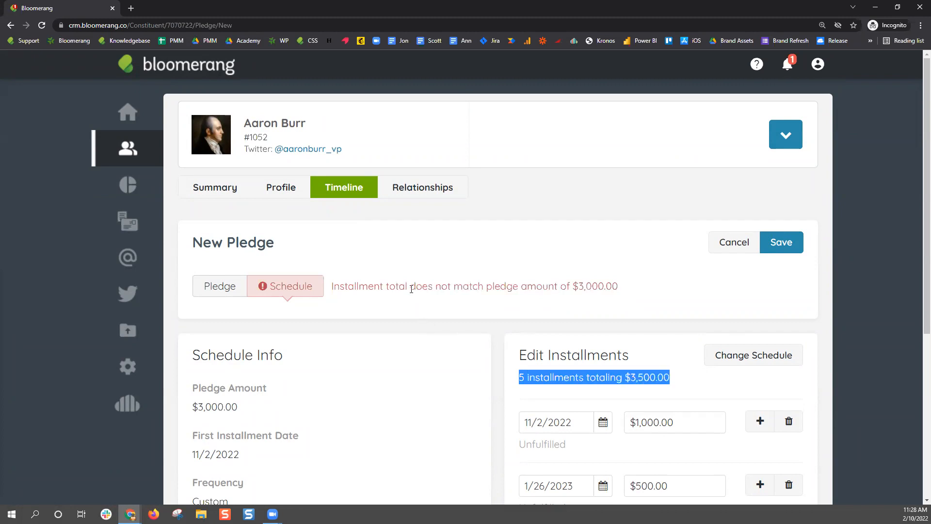
left_click(358, 288)
left_click_drag(334, 289, 624, 298)
Delete the 12/20/2024 installment so the total is $3,000.00, and save the pledge
scroll(802, 334, "down", 5)
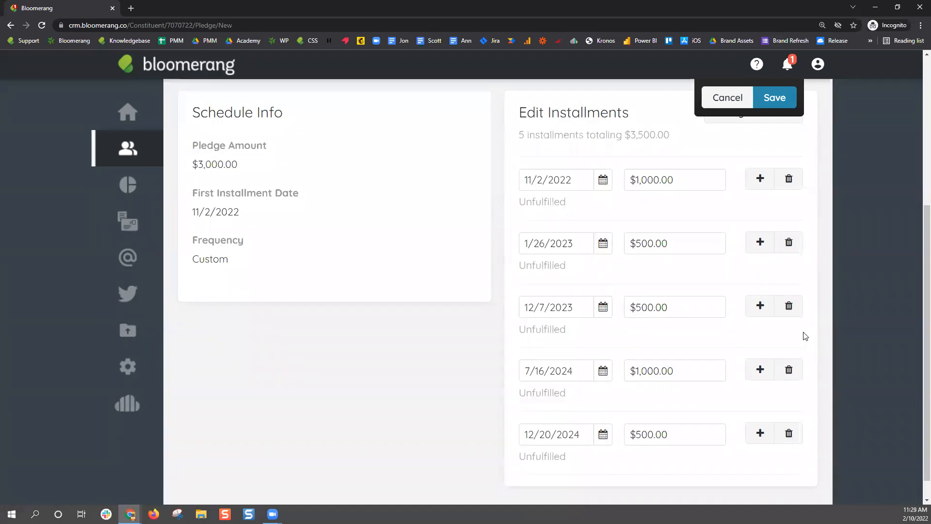
left_click(789, 433)
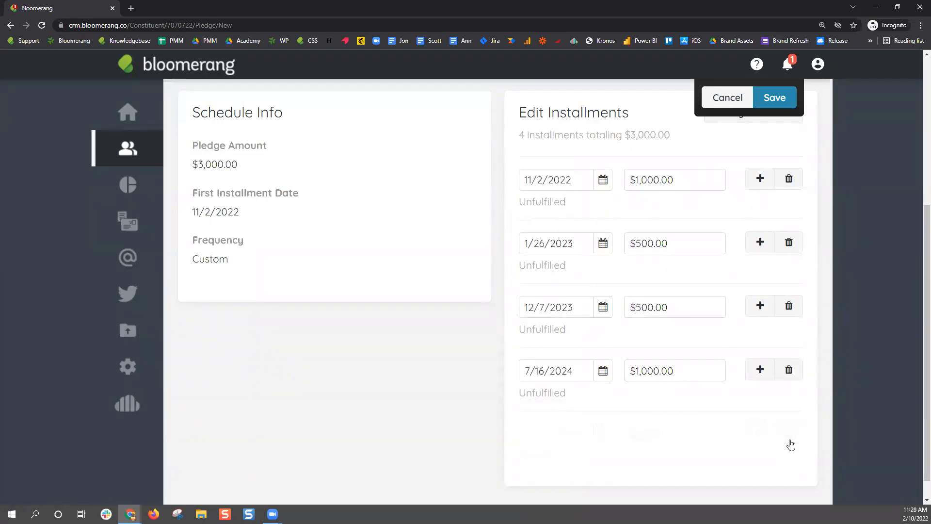
scroll(796, 439, "up", 5)
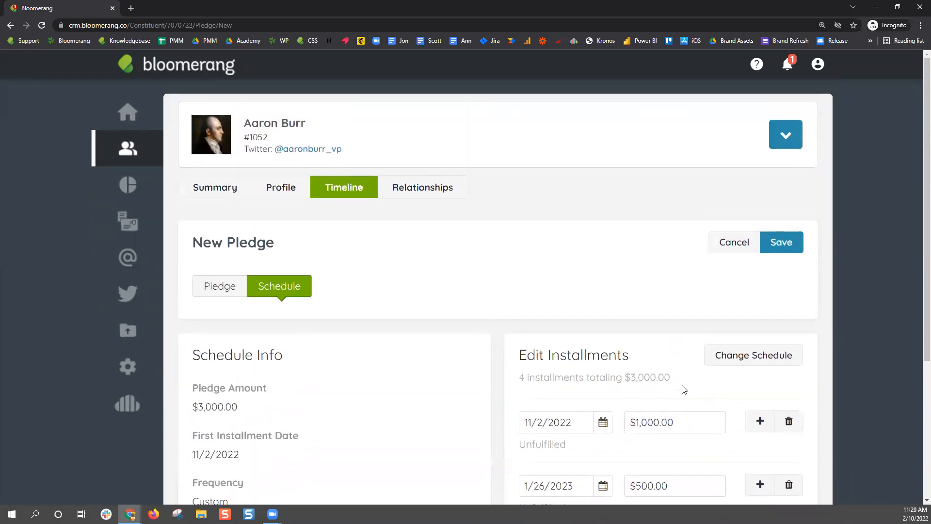
double_click(650, 378)
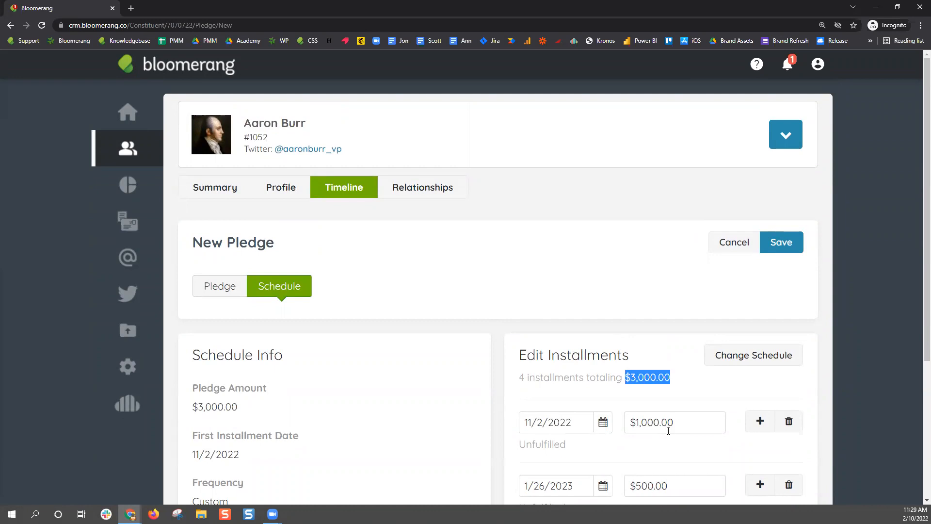
left_click(790, 244)
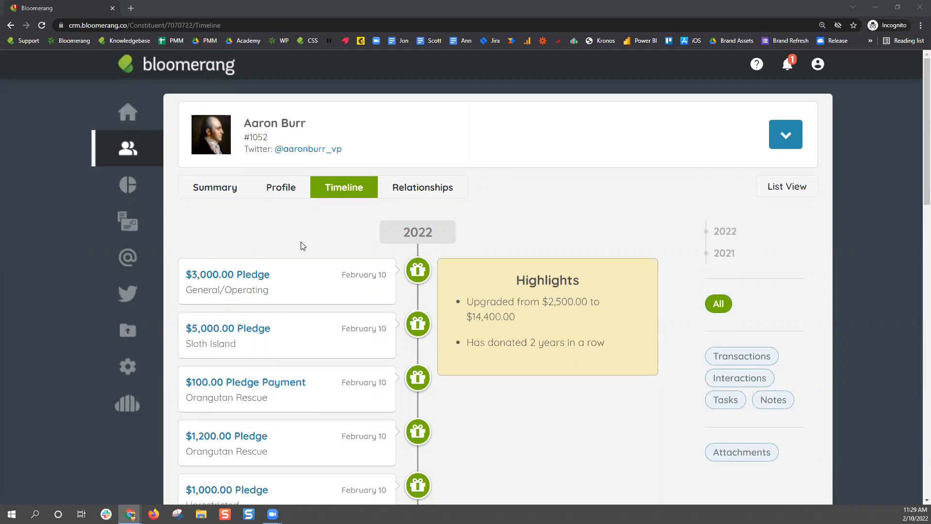
Open the $3,000.00 General/Operating pledge from the timeline and show its Actions menu
left_click(259, 274)
scroll(311, 259, "down", 8)
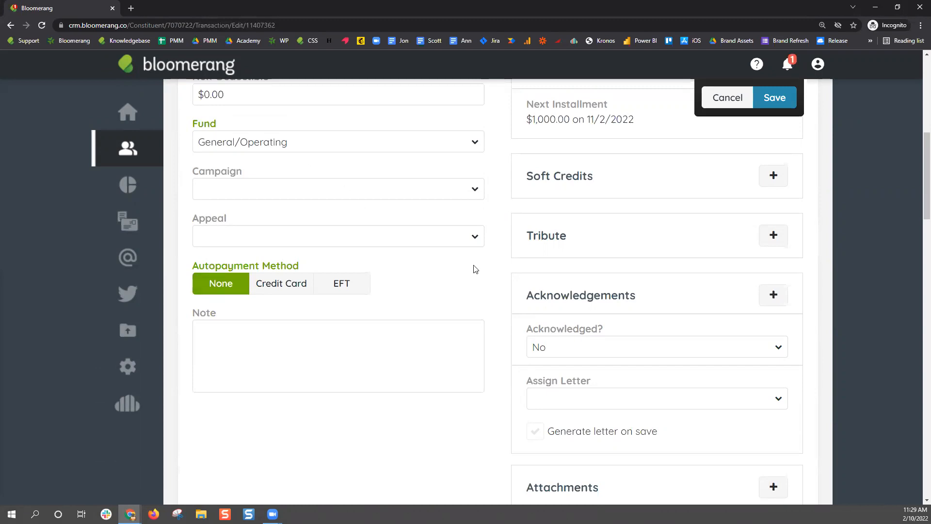
scroll(474, 267, "up", 4)
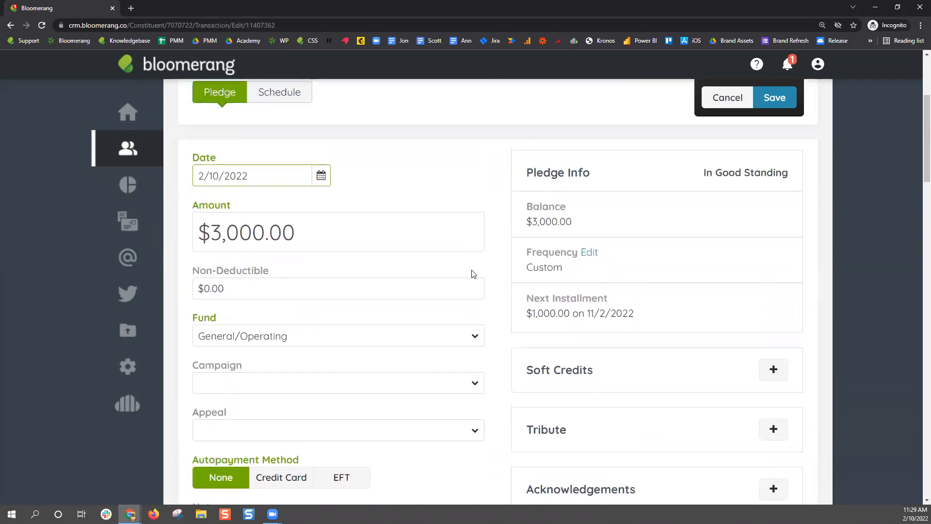
scroll(683, 225, "up", 2)
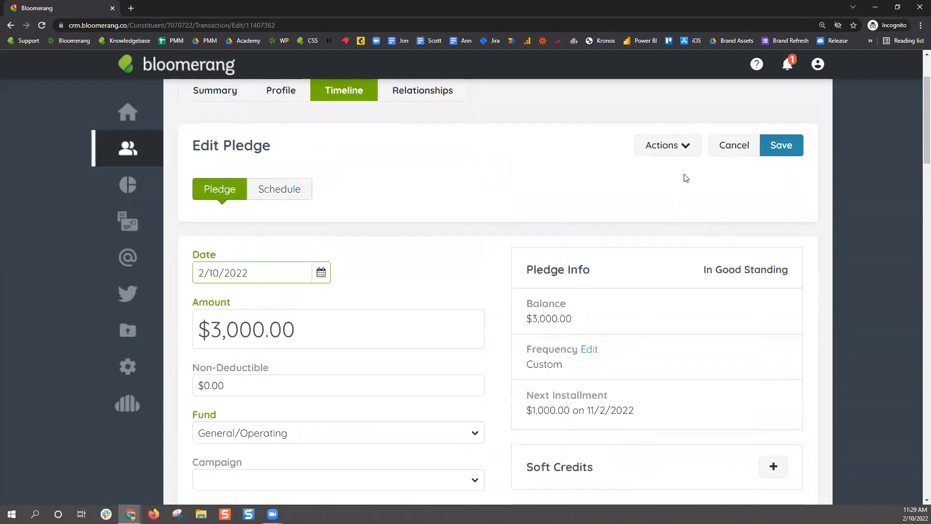
left_click(690, 148)
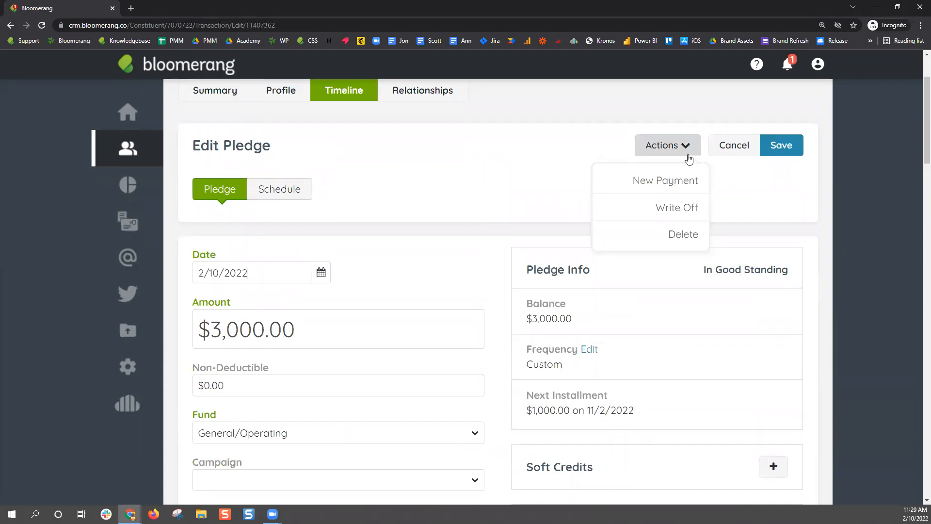
Record a $1,000.00 check payment on the pledge, then reopen the $3,000.00 pledge
left_click(684, 189)
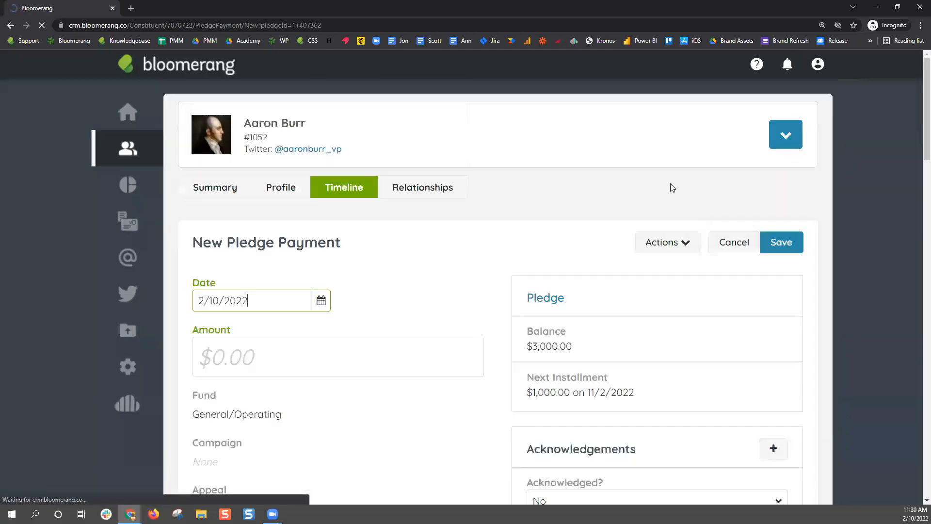
left_click(235, 359)
type("1000")
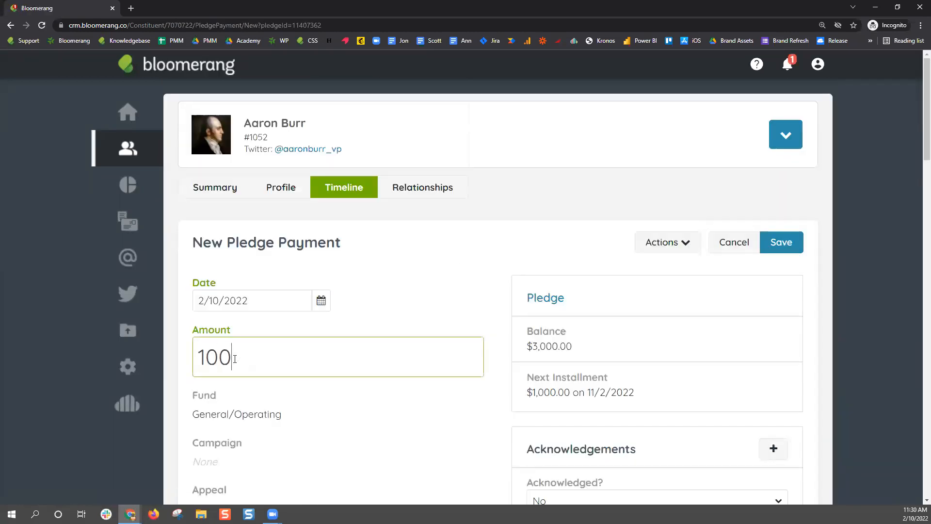
left_click(422, 276)
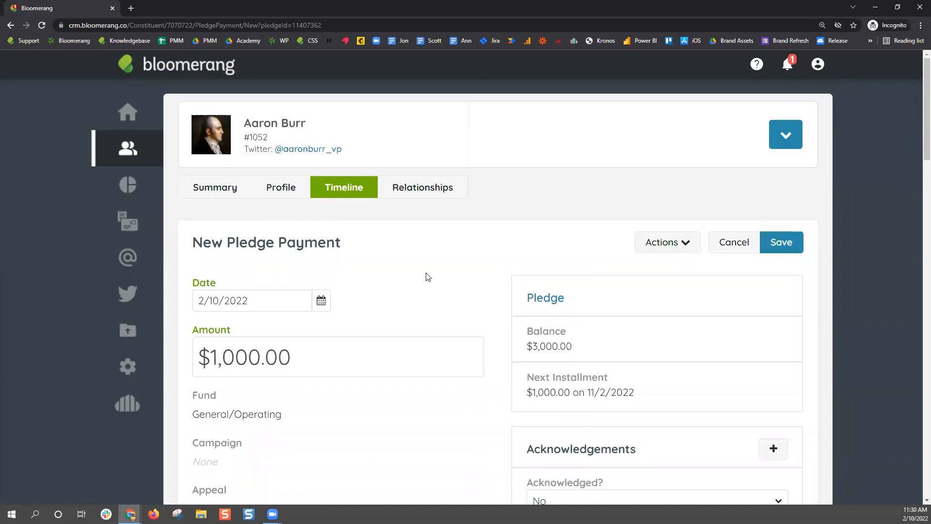
left_click(791, 248)
left_click(286, 276)
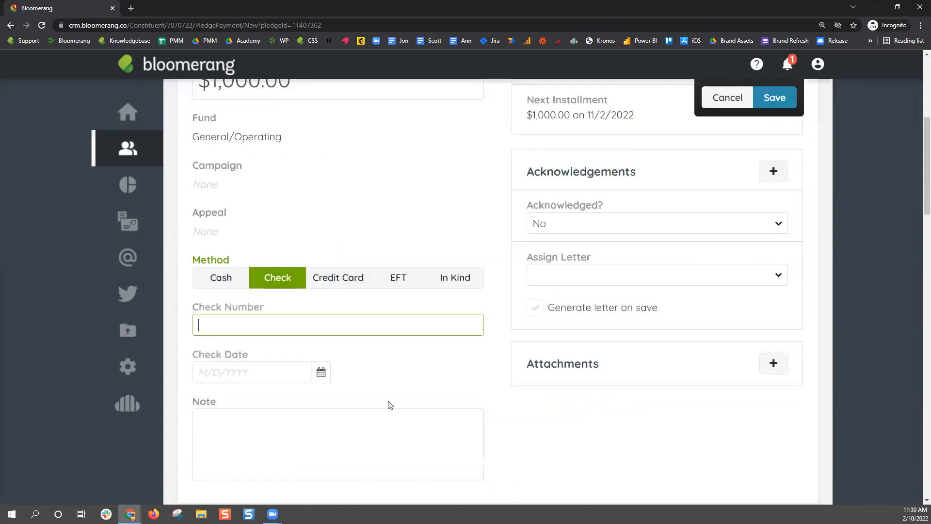
left_click(775, 104)
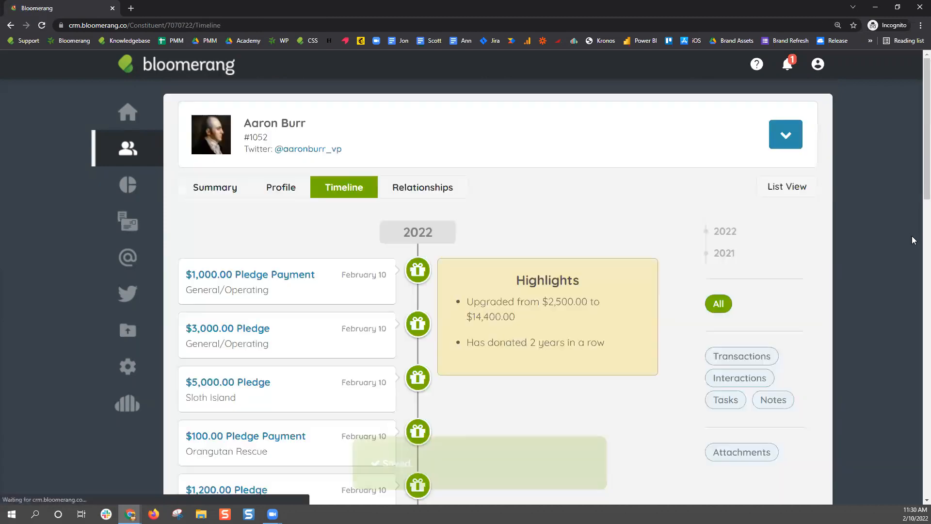
left_click(246, 329)
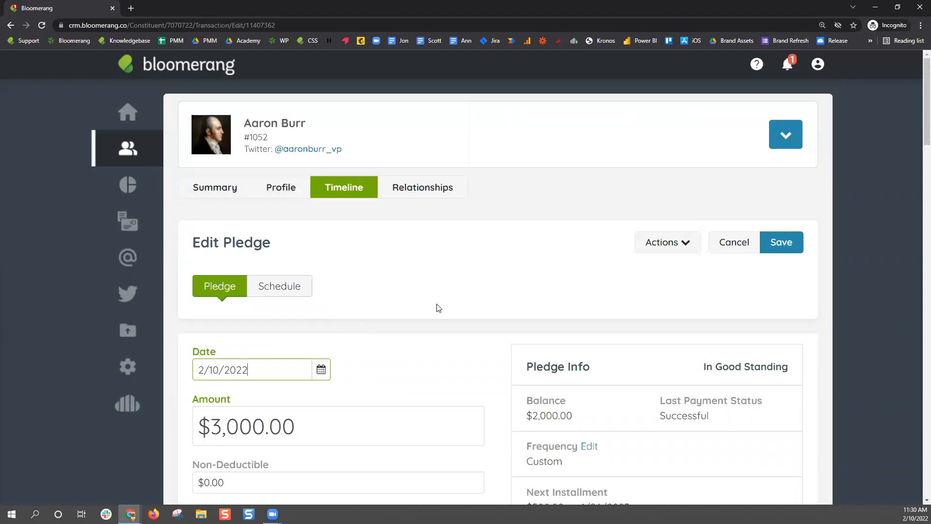
Set the $3,000.00 pledge's autopayment to the stored Visa credit card and save
scroll(436, 308, "down", 9)
left_click(286, 242)
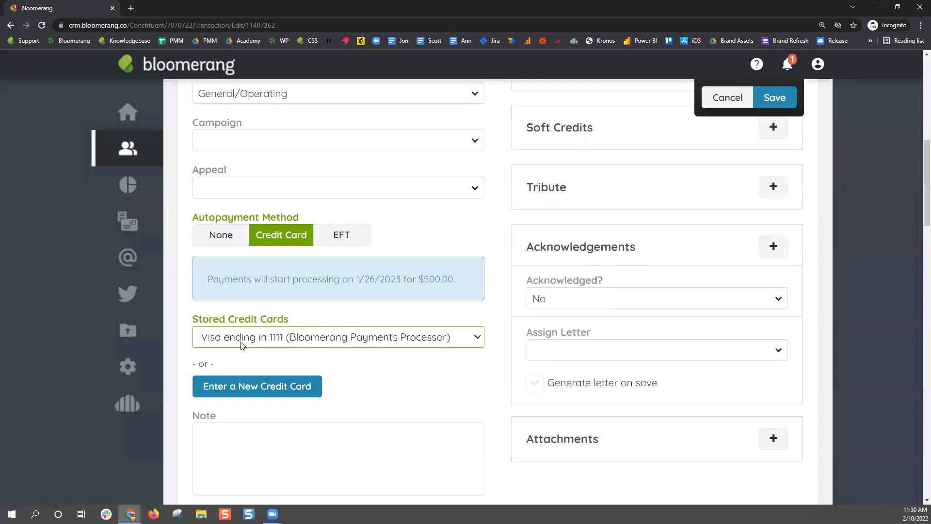
scroll(478, 302, "up", 4)
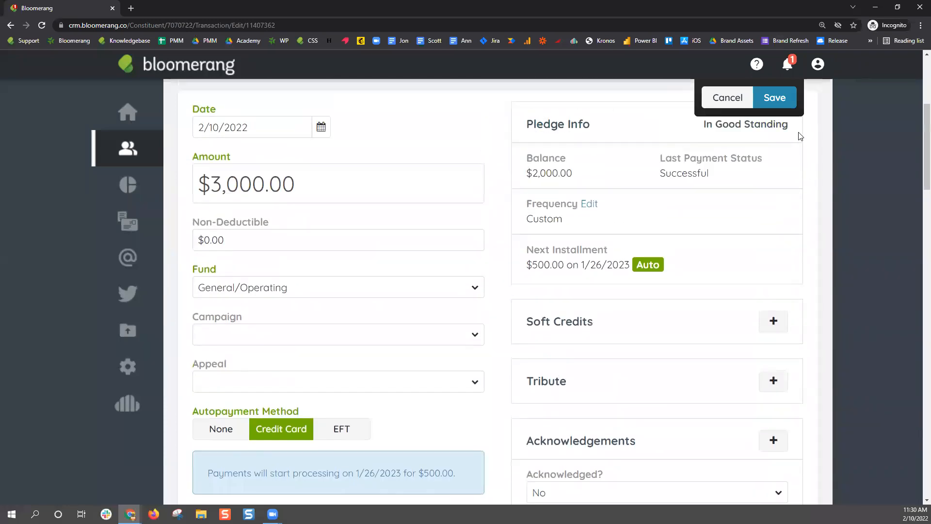
left_click(775, 99)
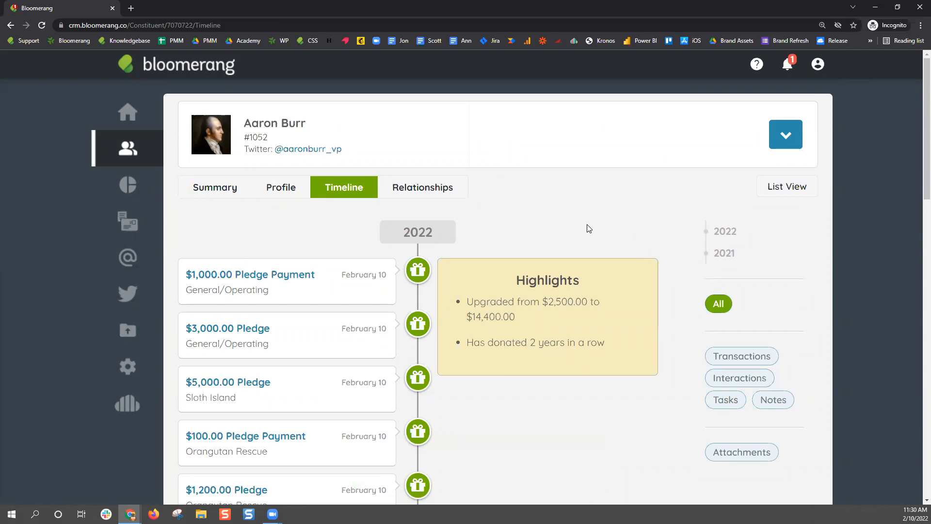
Set the $1,200.00 Orangutan Rescue pledge's autopayment to None, save, and reopen it
scroll(454, 296, "down", 2)
left_click(259, 392)
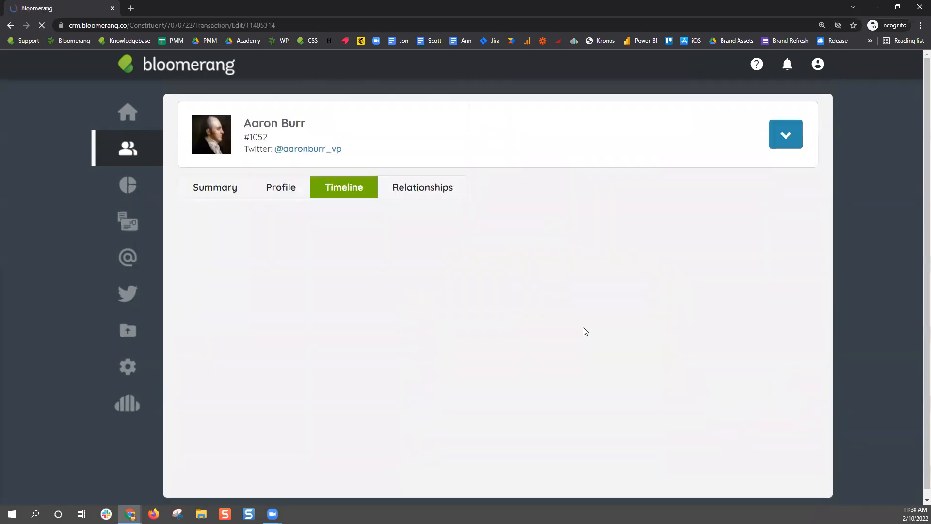
scroll(455, 339, "down", 8)
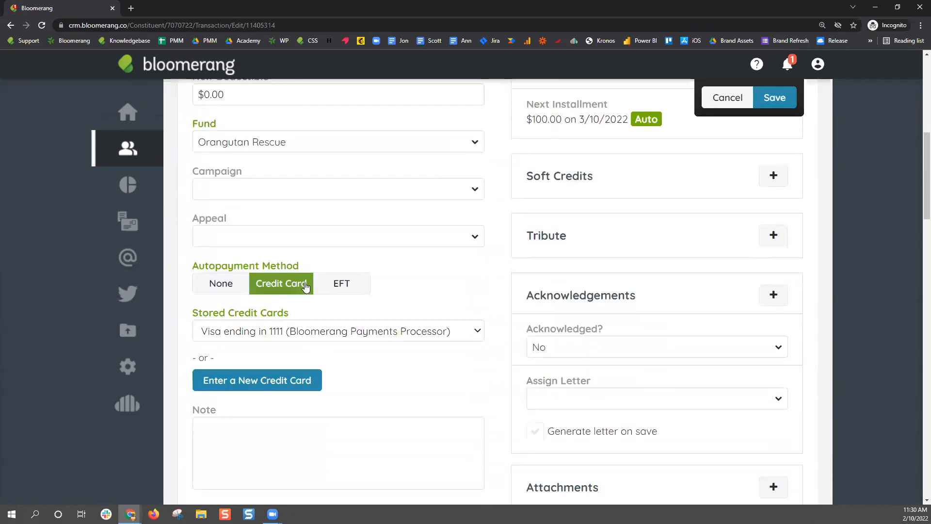
scroll(485, 329, "up", 3)
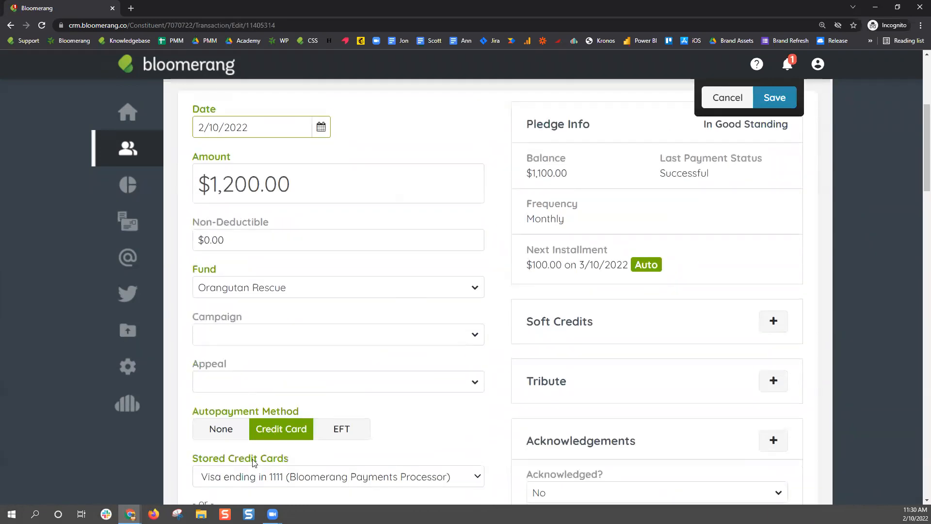
left_click(239, 433)
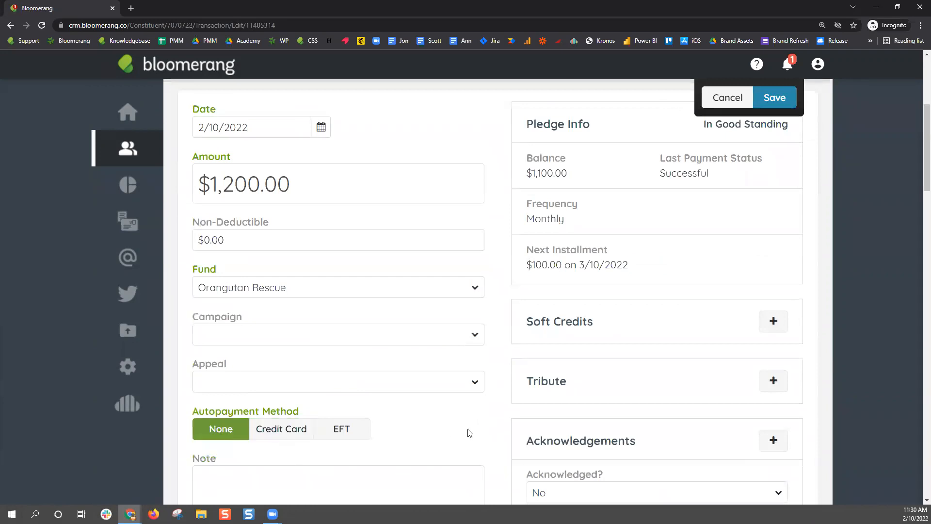
left_click(773, 104)
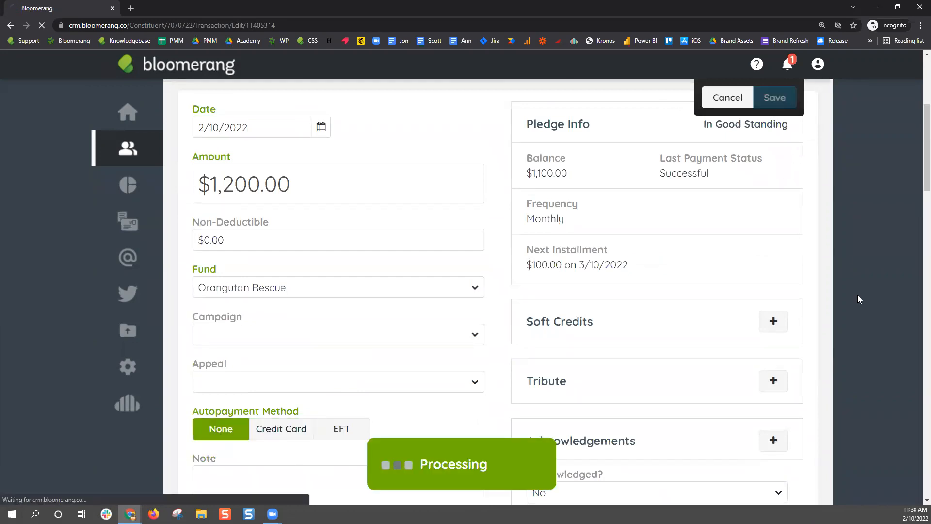
scroll(515, 435, "down", 3)
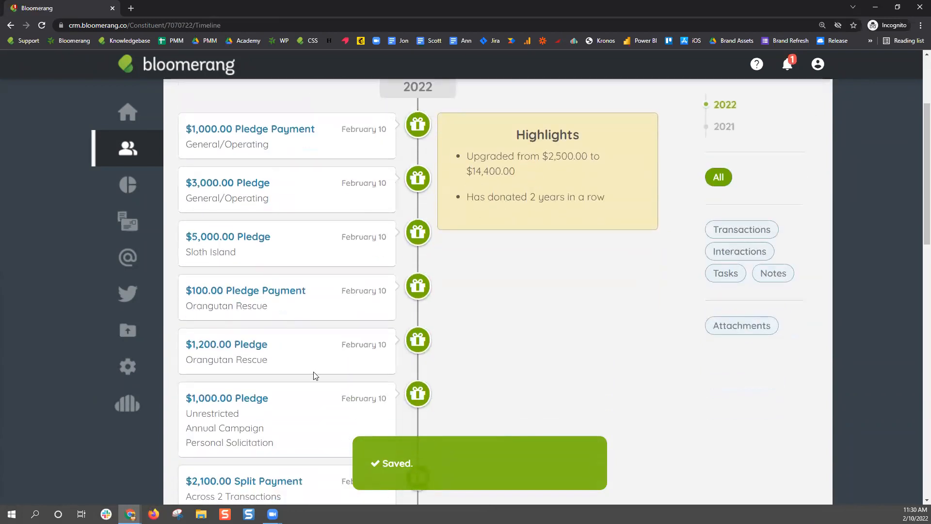
left_click(253, 345)
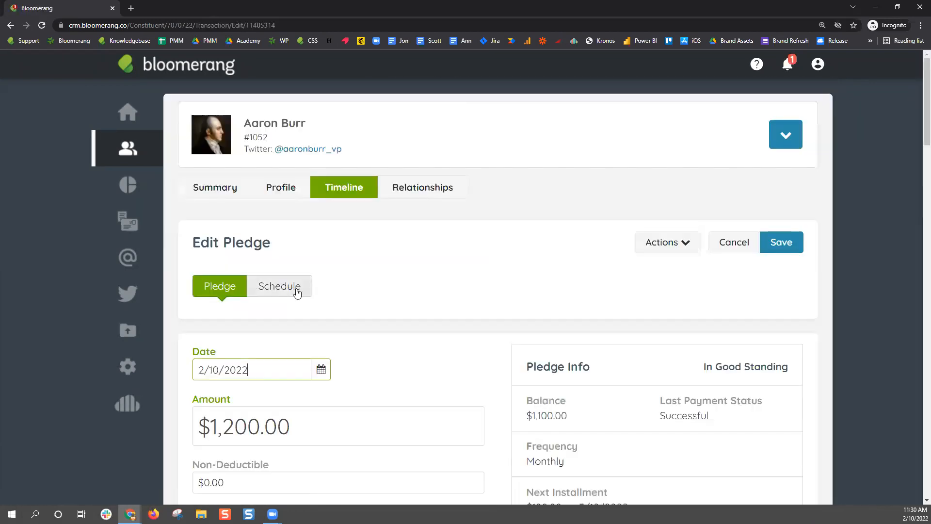
left_click(305, 296)
scroll(291, 285, "down", 3)
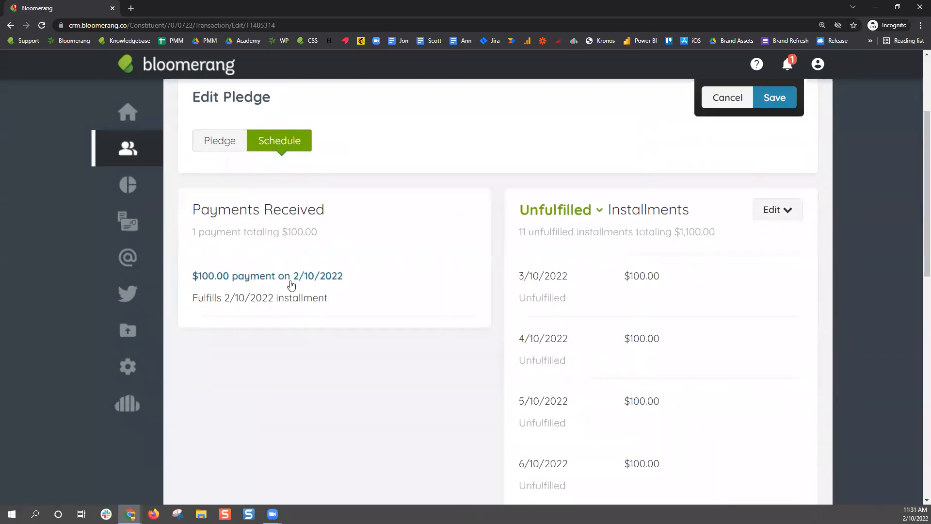
left_click(220, 140)
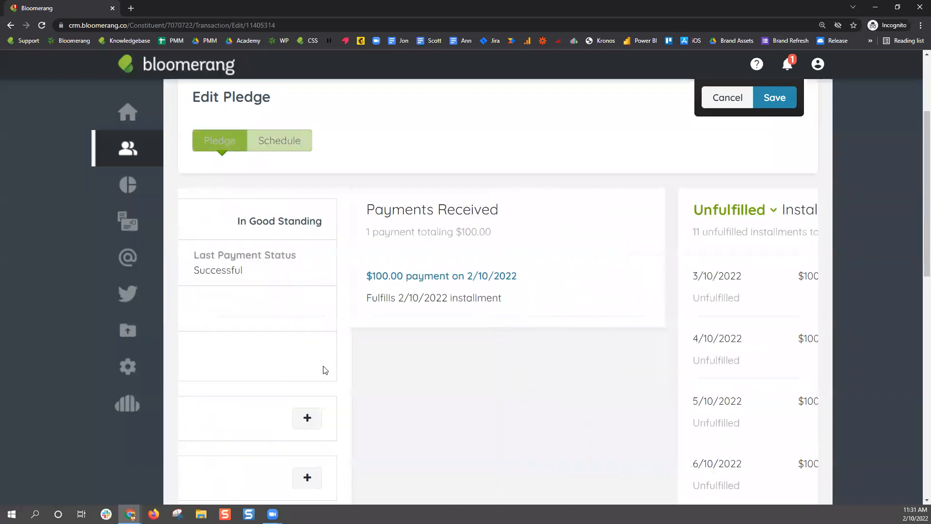
scroll(227, 270, "down", 5)
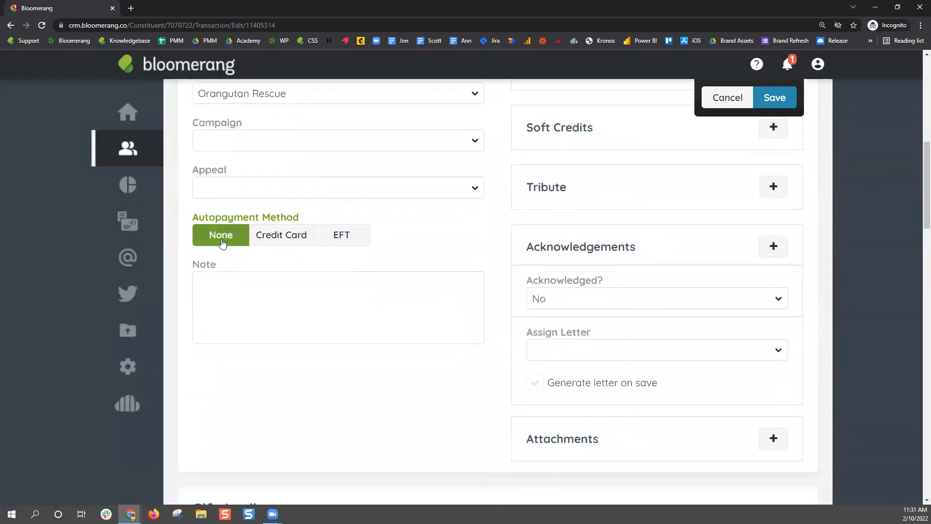
scroll(323, 359, "up", 7)
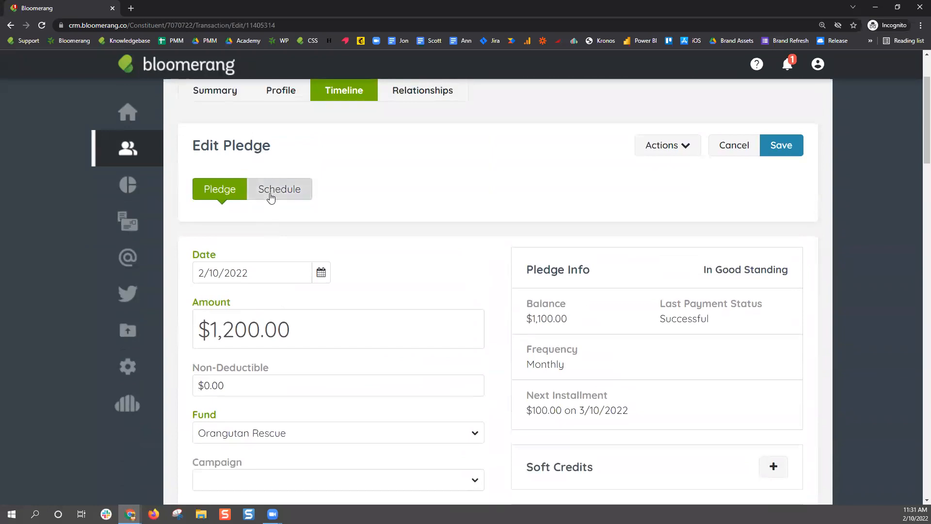
left_click(271, 197)
scroll(707, 385, "down", 2)
left_click_drag(566, 227, 703, 367)
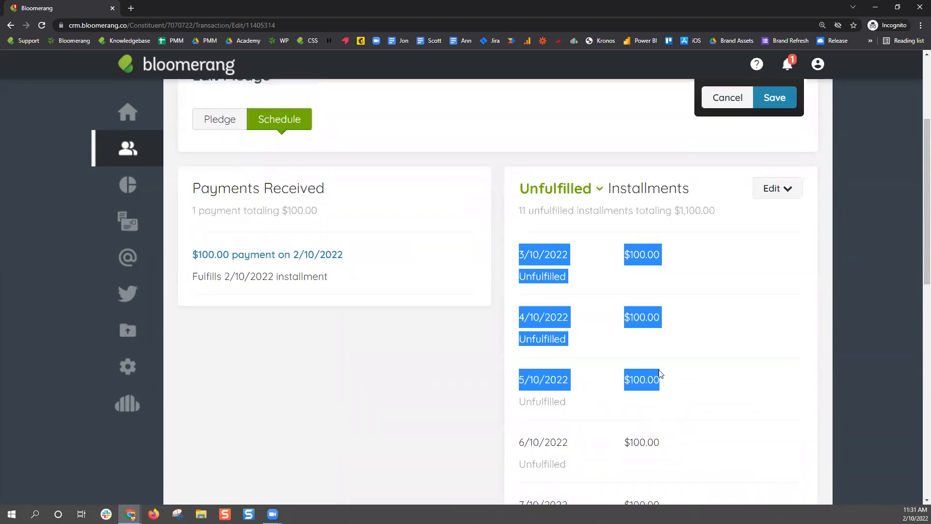
scroll(655, 378, "up", 3)
left_click(229, 243)
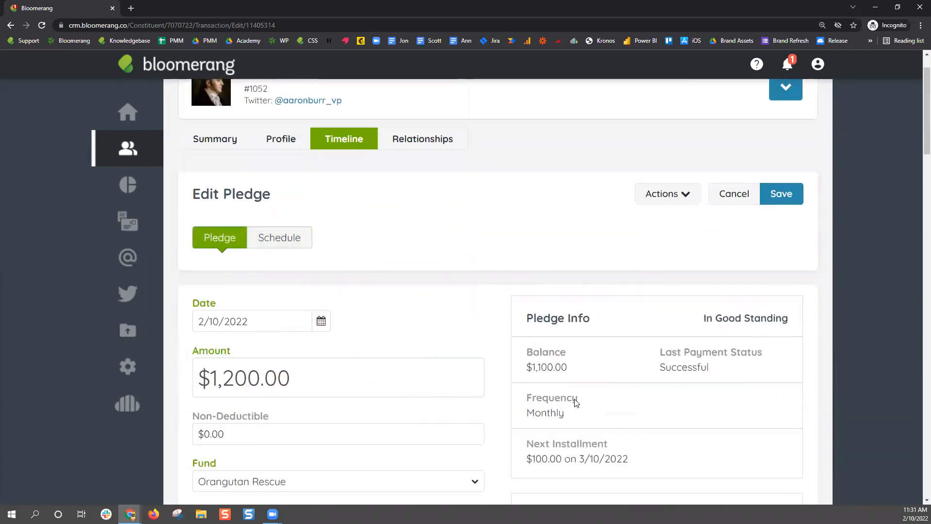
scroll(391, 395, "down", 5)
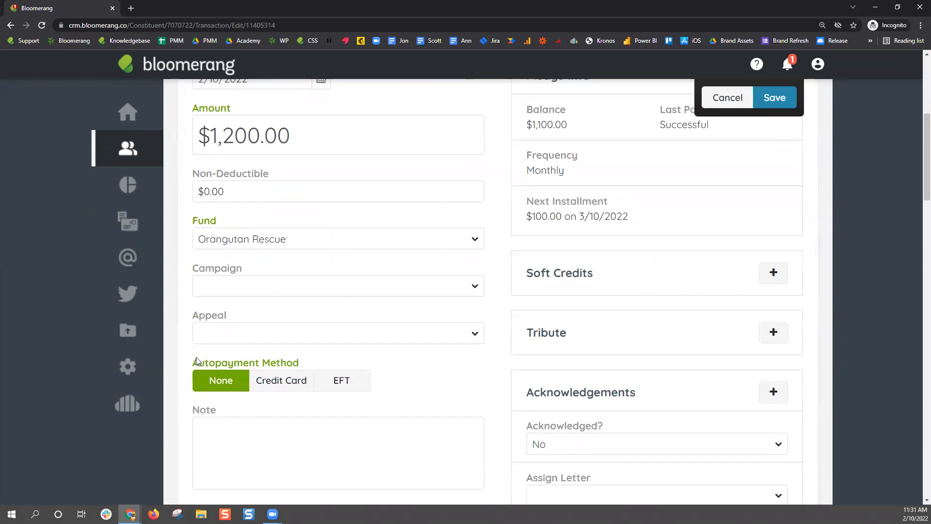
left_click_drag(190, 367, 311, 368)
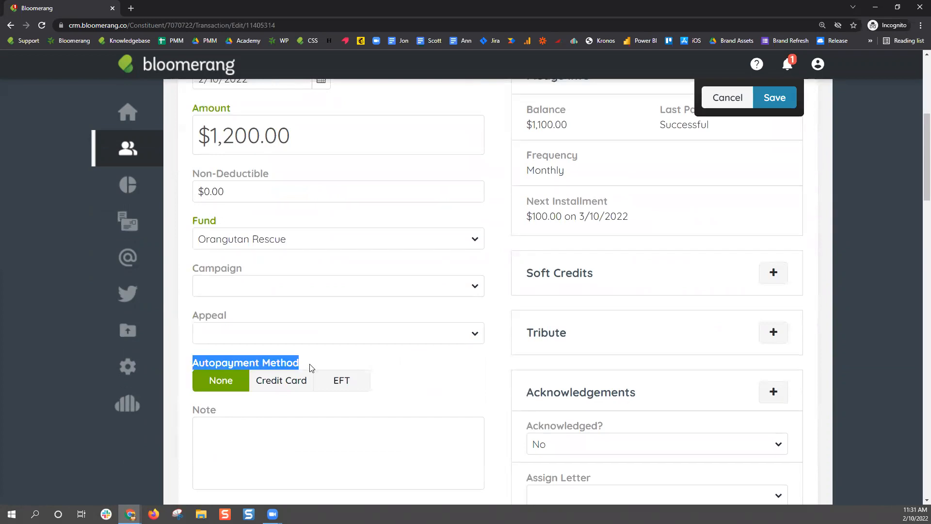
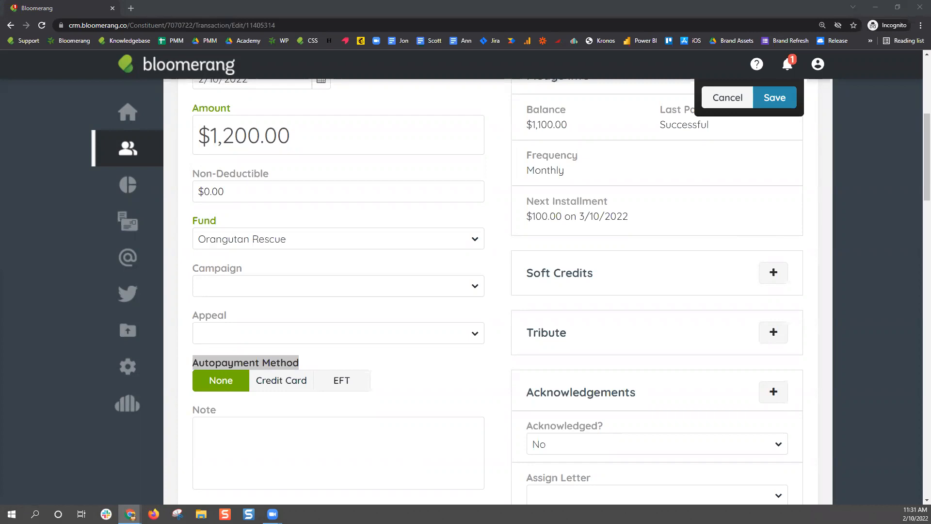
Discard the pledge edits, then open and close the $1,000.00 pledge without changes
scroll(790, 281, "up", 6)
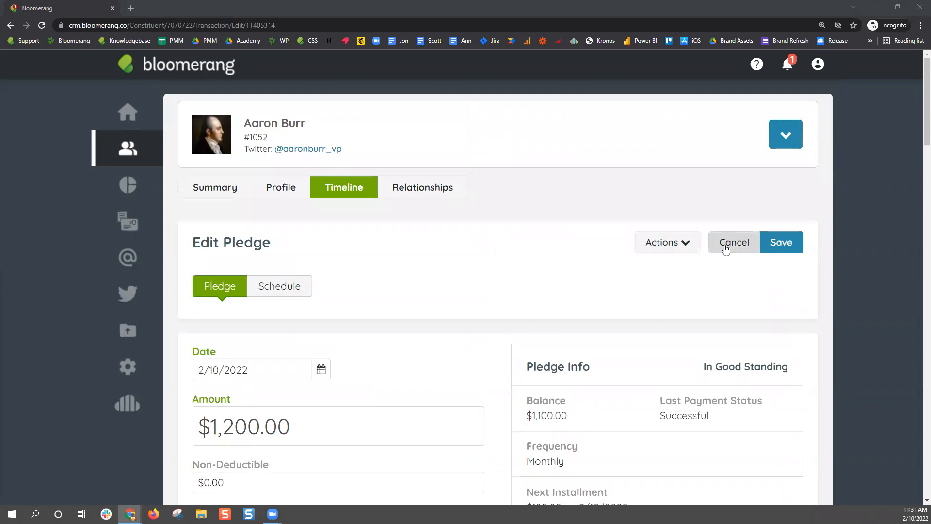
left_click(724, 246)
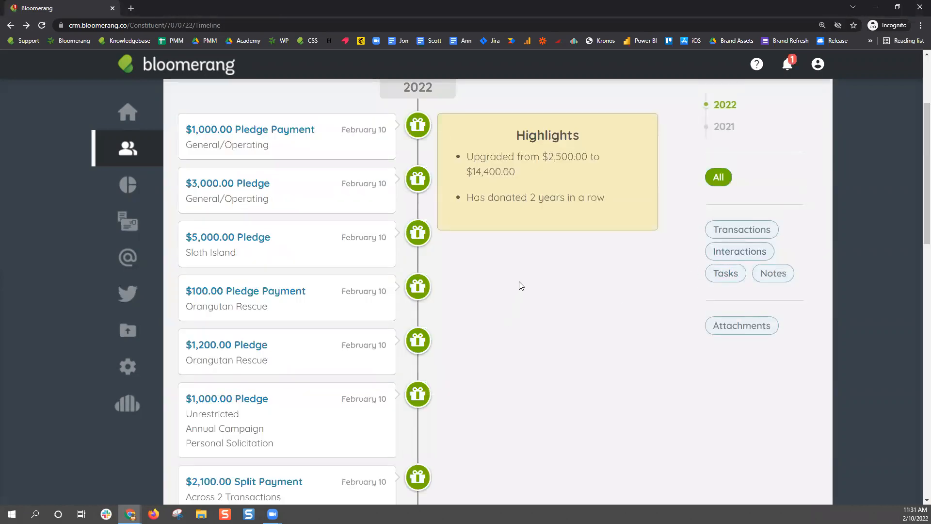
scroll(522, 285, "down", 2)
left_click(256, 303)
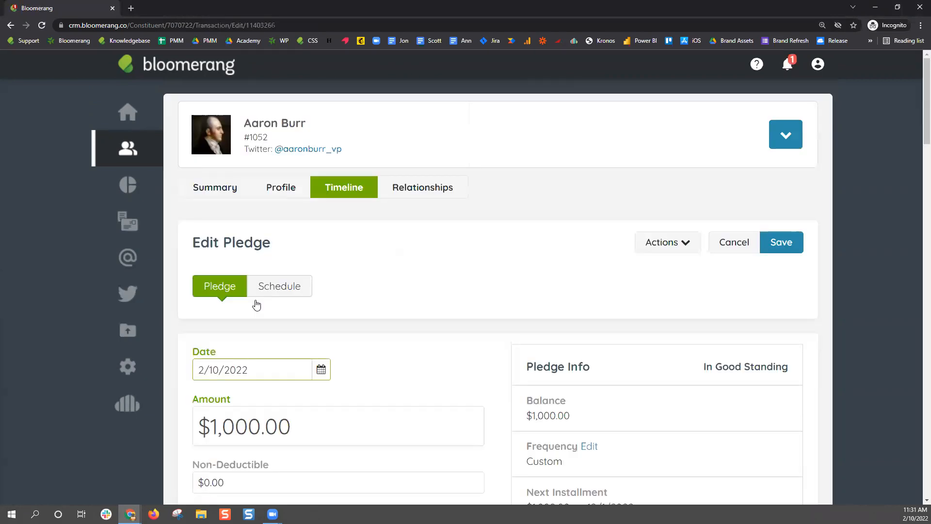
left_click(747, 246)
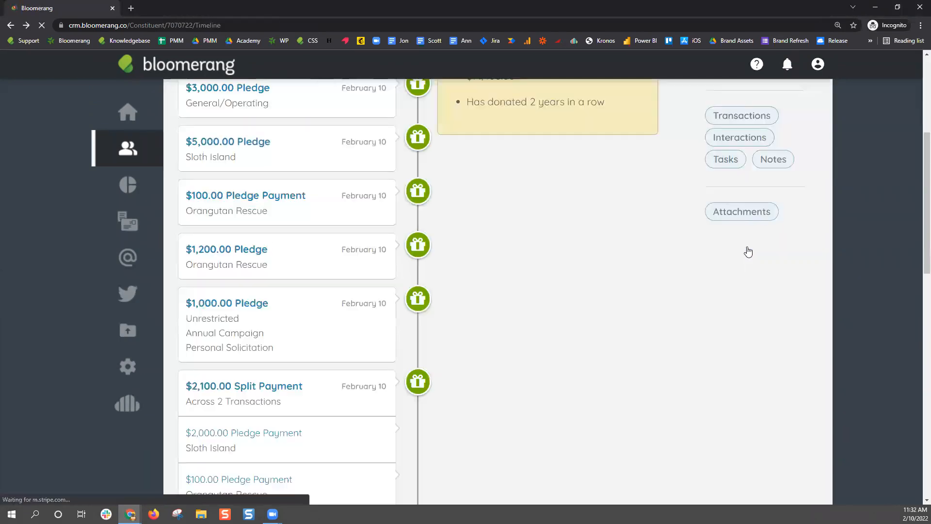
Open the $1,200.00 Orangutan Rescue pledge and view its installment schedule
left_click(249, 350)
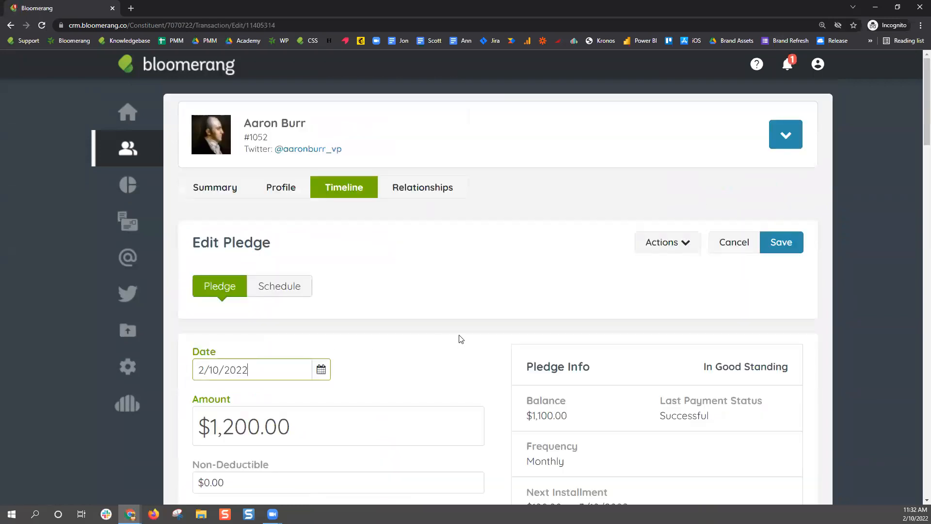
scroll(460, 339, "down", 4)
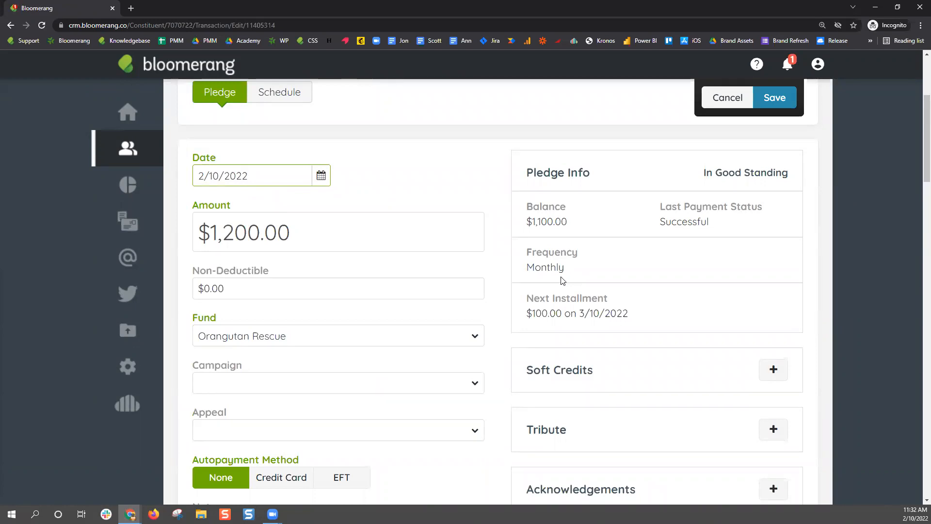
scroll(558, 339, "up", 4)
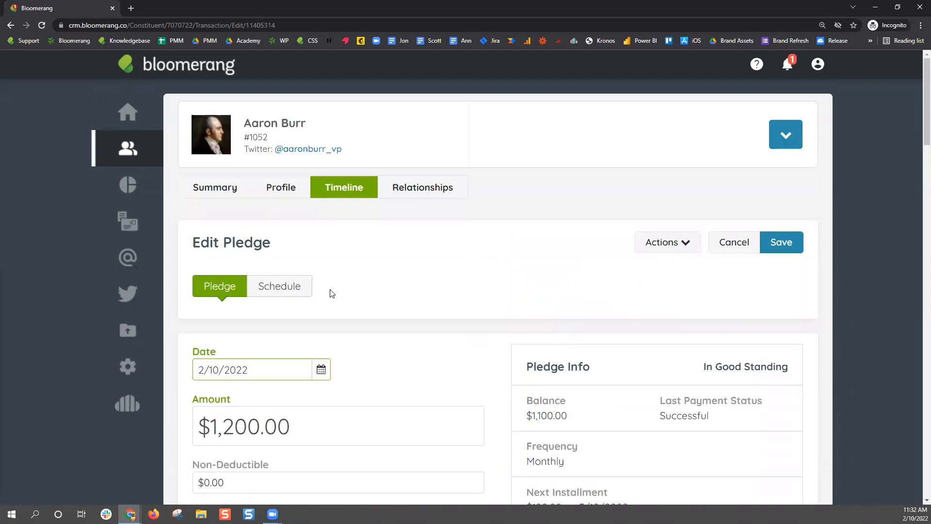
left_click(303, 289)
Switch the installment schedule to Edit Manually so dates and amounts are editable
scroll(358, 362, "down", 3)
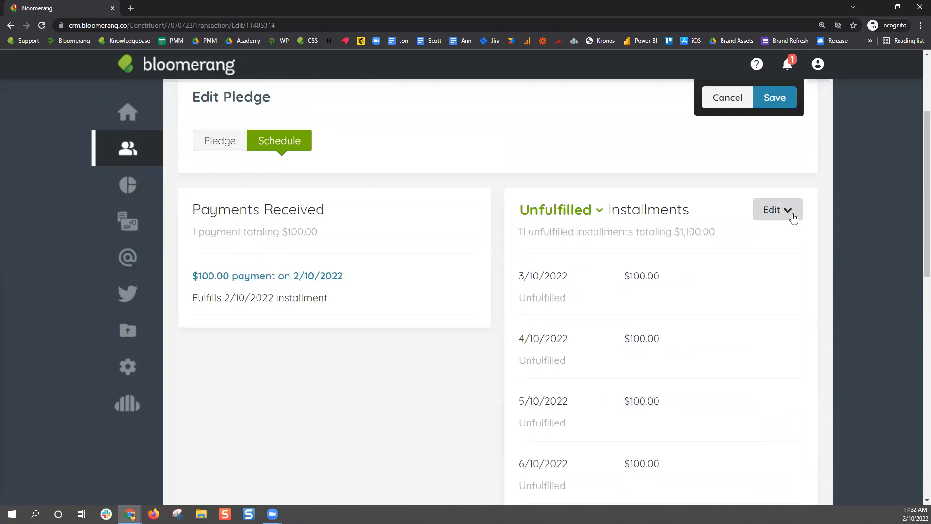
left_click(794, 219)
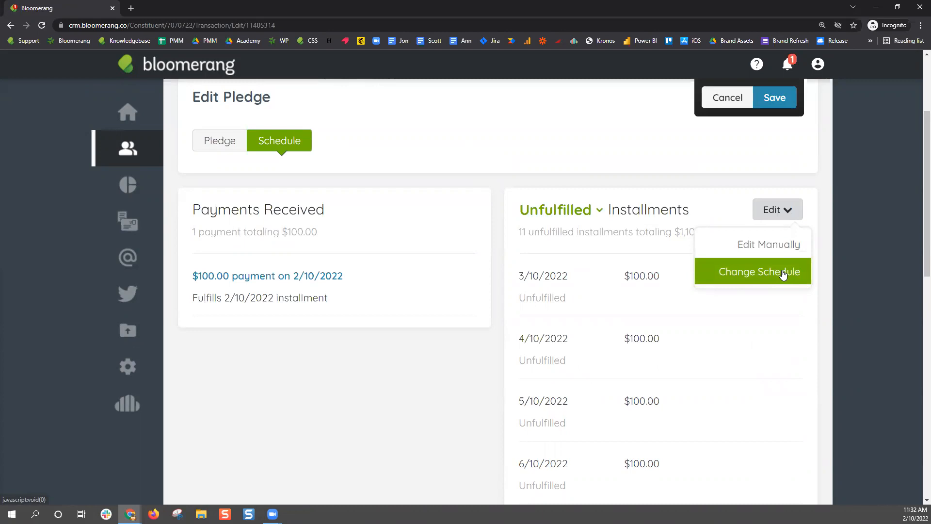
left_click(784, 247)
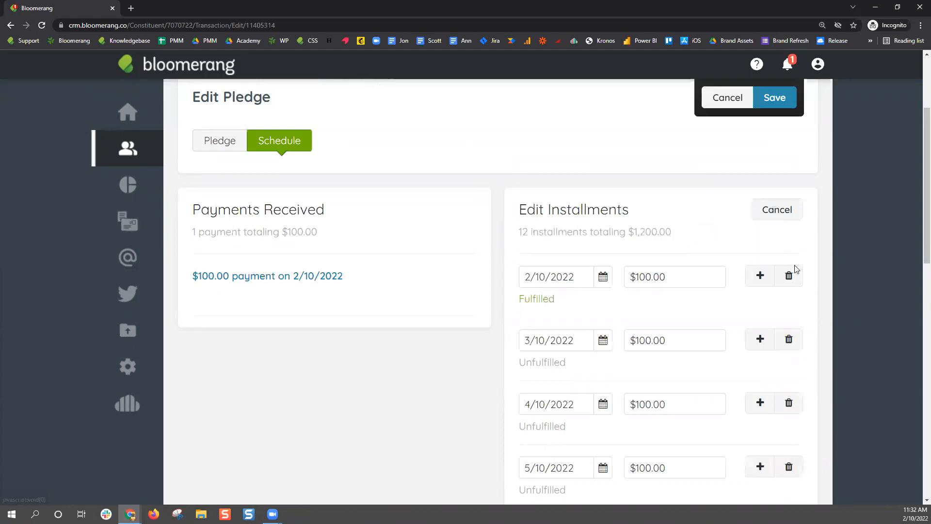
scroll(795, 269, "down", 3)
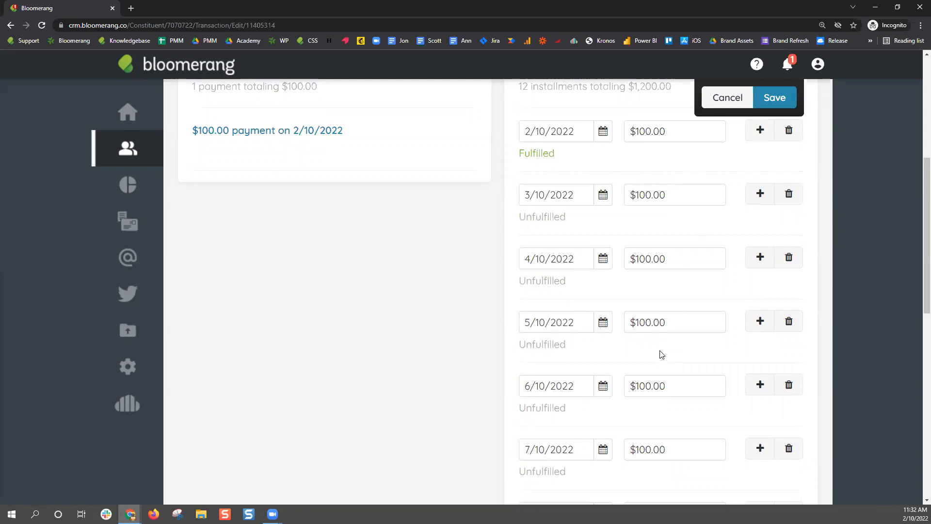
scroll(658, 363, "down", 7)
scroll(661, 347, "down", 4)
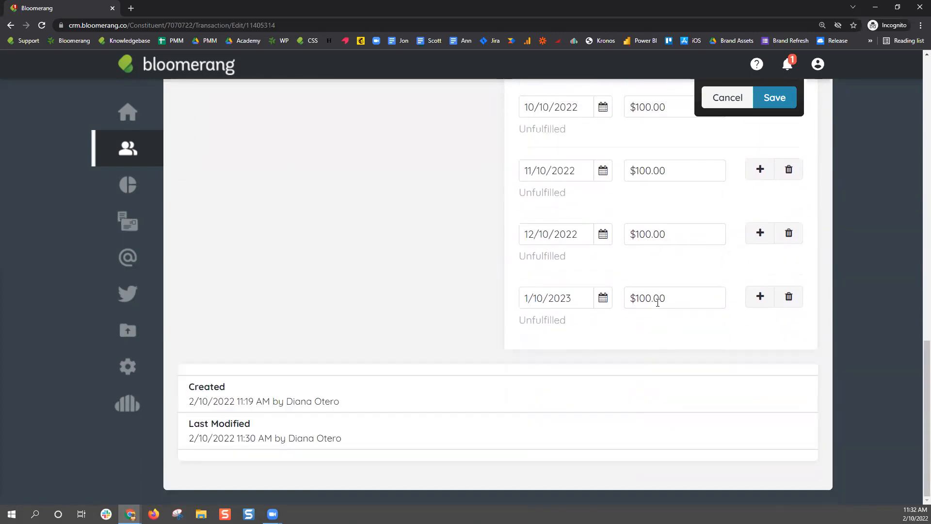
scroll(649, 301, "up", 1)
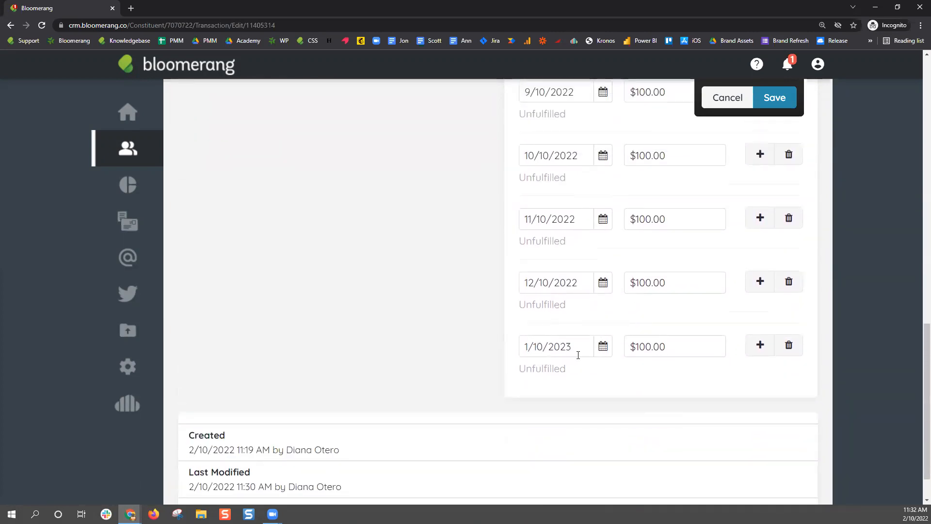
Change the 12/10/2022 installment to $200.00, delete the 1/10/2023 installment, and save
left_click(638, 282)
type("2")
left_click(731, 322)
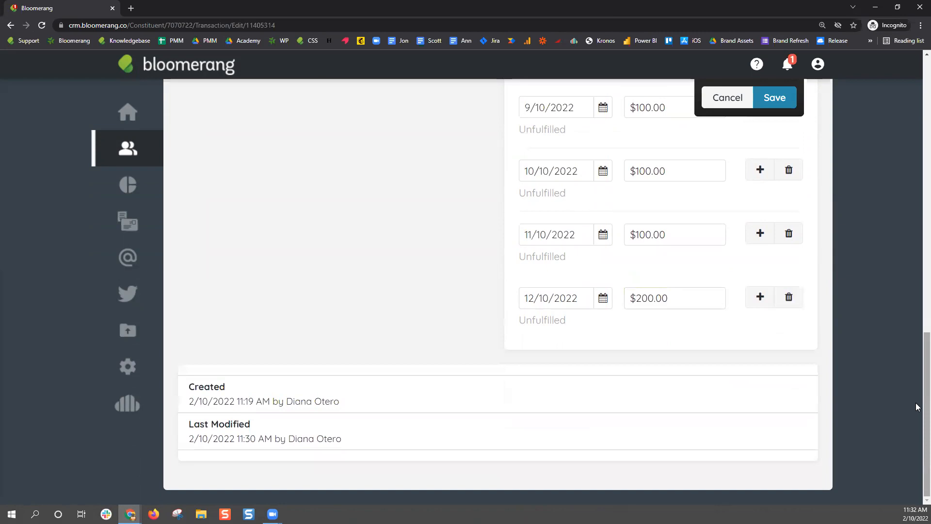
scroll(886, 267, "up", 13)
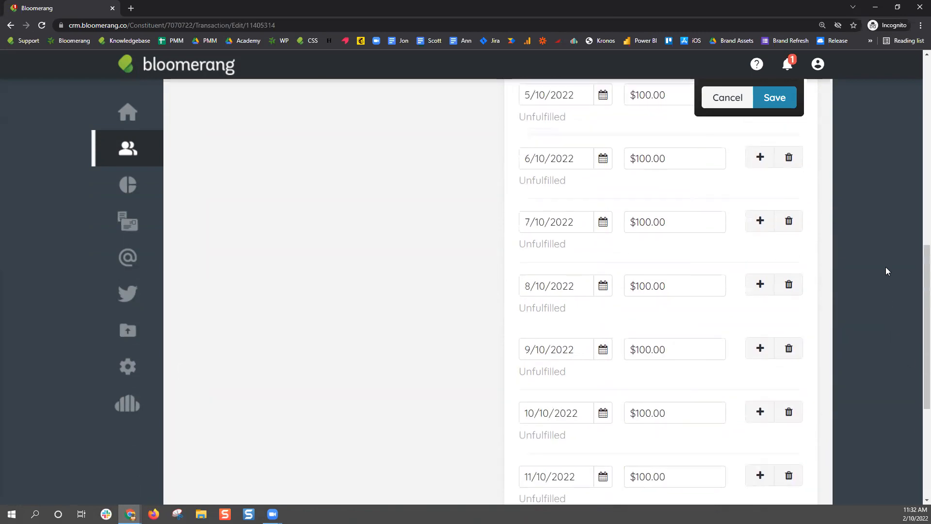
left_click(782, 115)
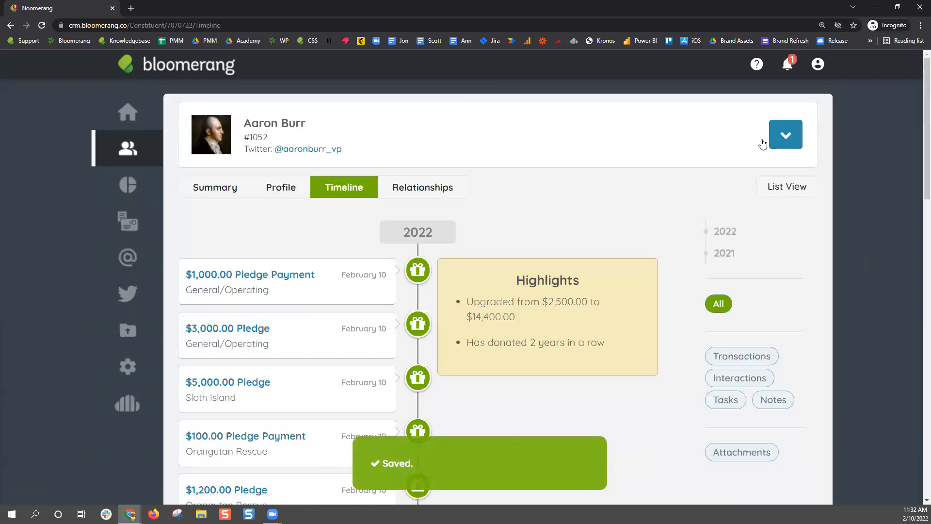
Reopen the $1,200.00 pledge's schedule and review its 10 installments ending $200.00 on 12/10/2022
scroll(527, 254, "down", 3)
left_click(219, 344)
scroll(560, 321, "down", 3)
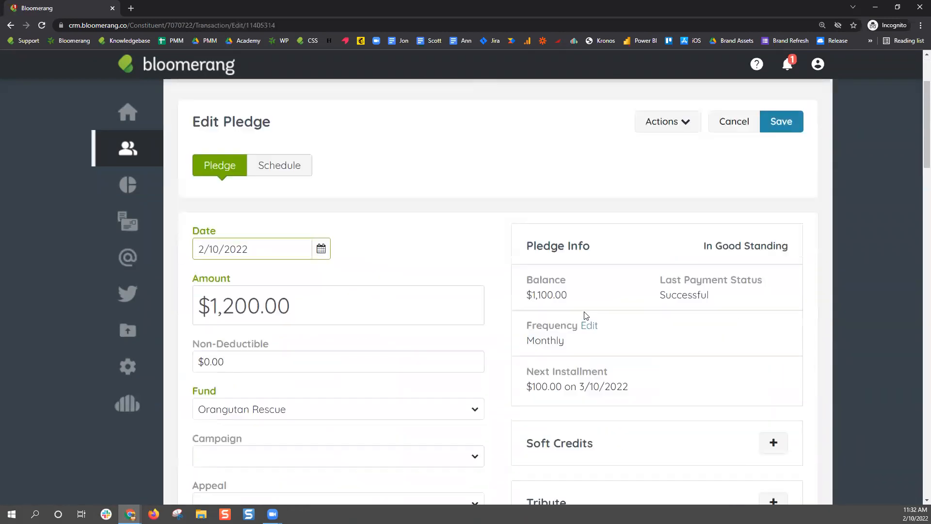
left_click(281, 138)
scroll(599, 321, "down", 10)
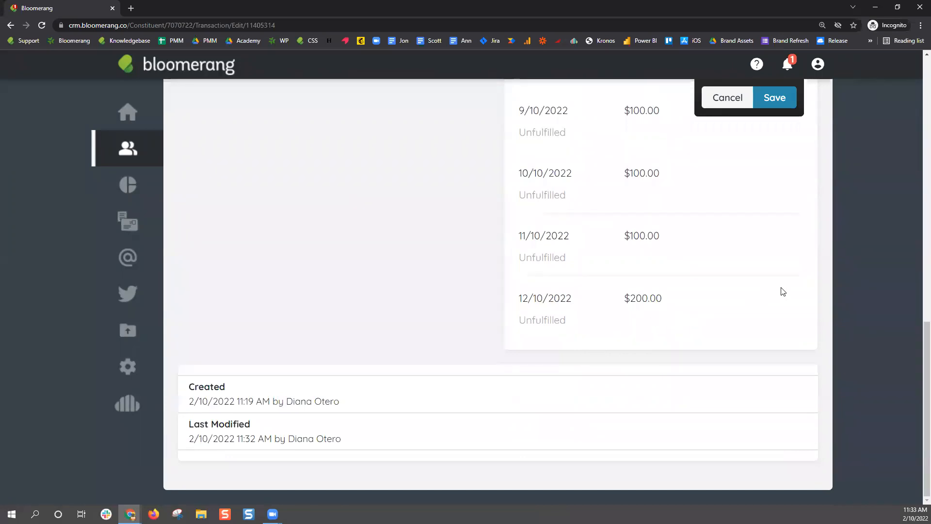
scroll(783, 291, "up", 10)
scroll(783, 291, "up", 2)
left_click(776, 348)
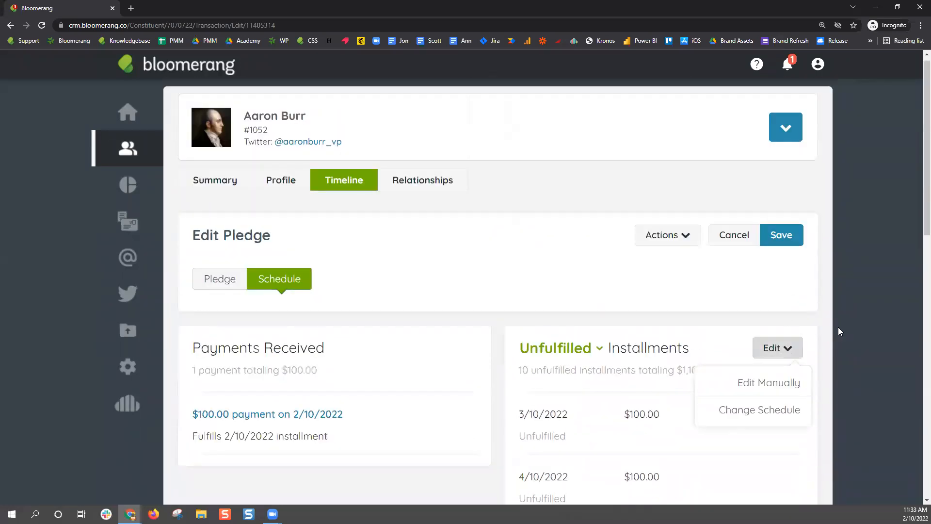
scroll(786, 315, "down", 3)
Start a schedule change beginning at the 4/10/2022 installment
left_click(795, 270)
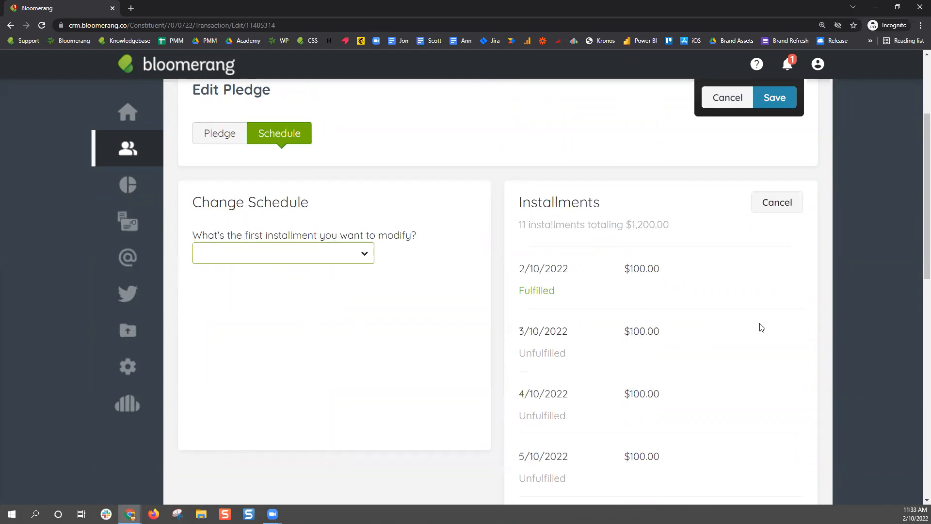
scroll(767, 323, "down", 2)
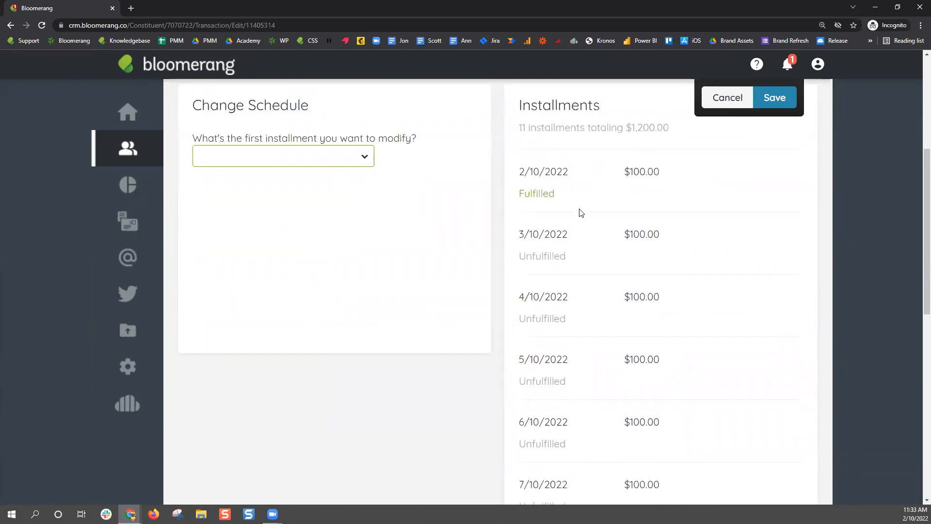
left_click_drag(521, 297, 569, 302)
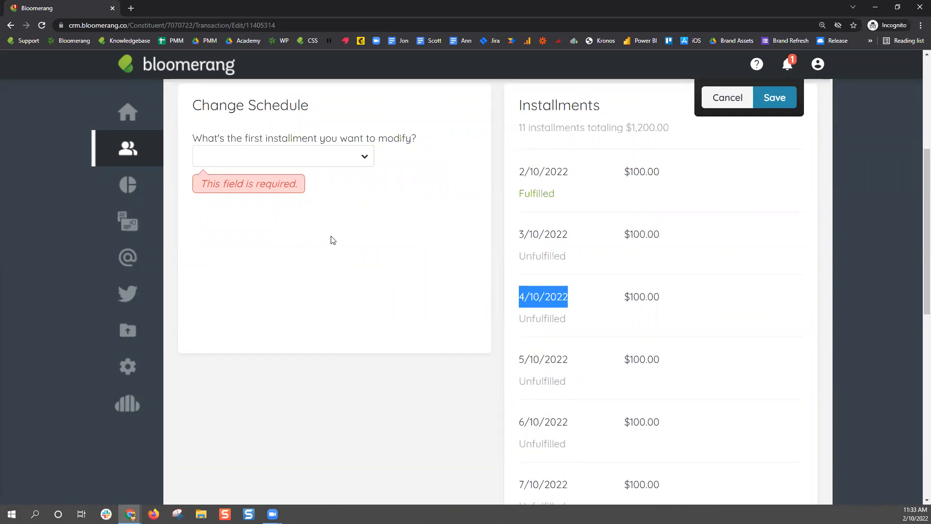
left_click(363, 157)
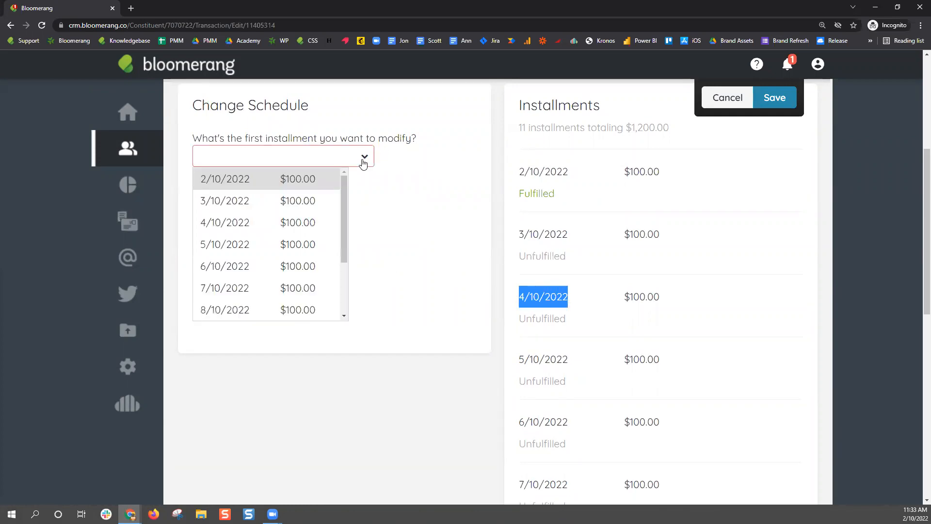
left_click(304, 222)
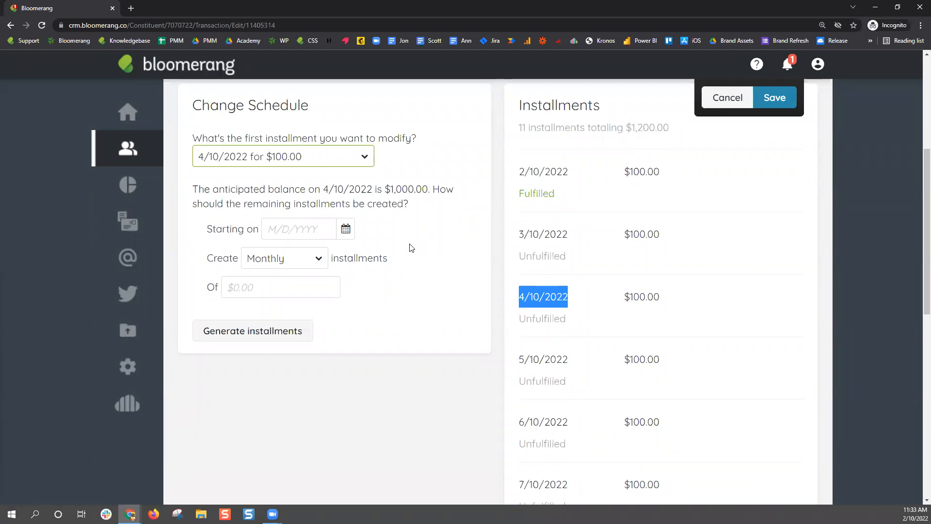
Set the new schedule to start 5/1/2022 with Quarterly installments of $250
left_click(346, 229)
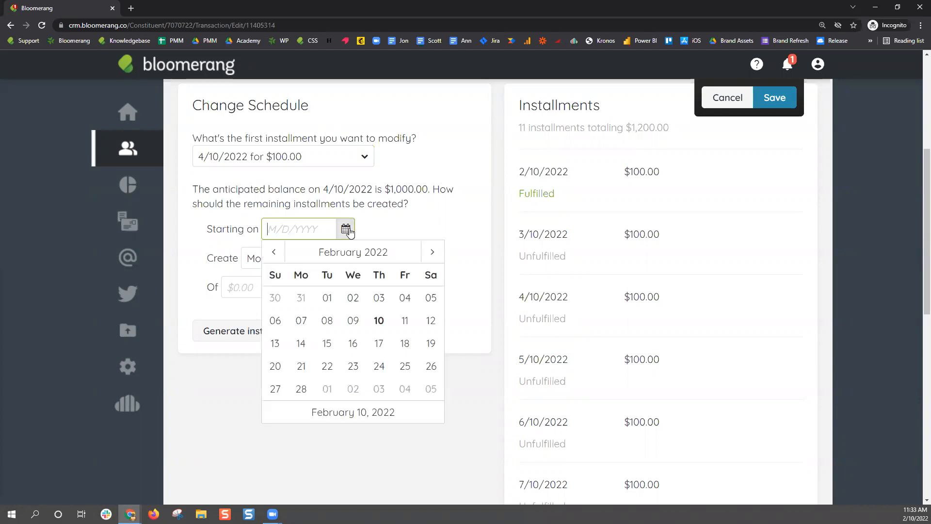
left_click(428, 252)
left_click(428, 252)
left_click(428, 251)
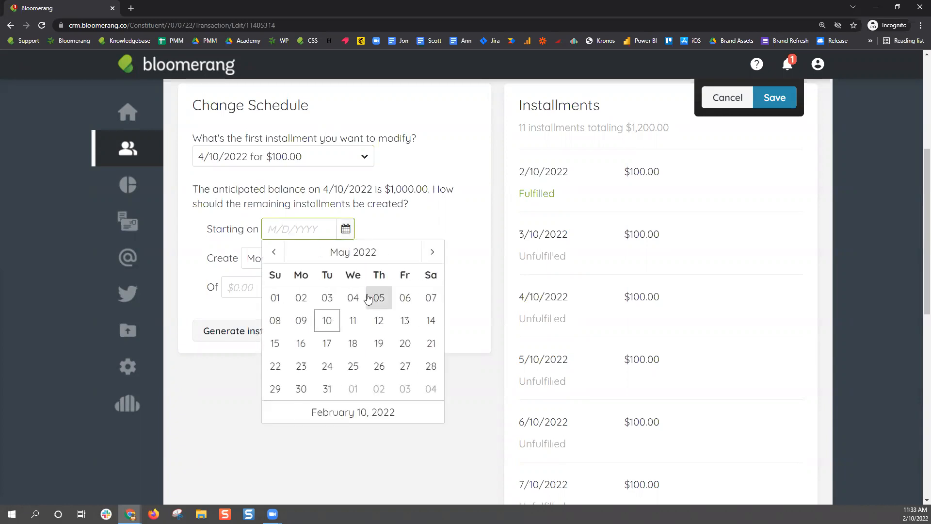
left_click(276, 300)
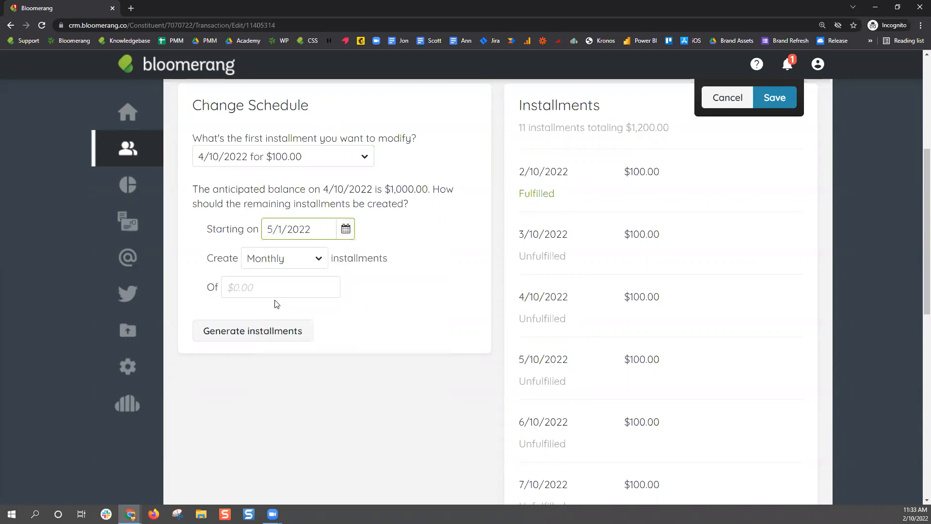
left_click(322, 259)
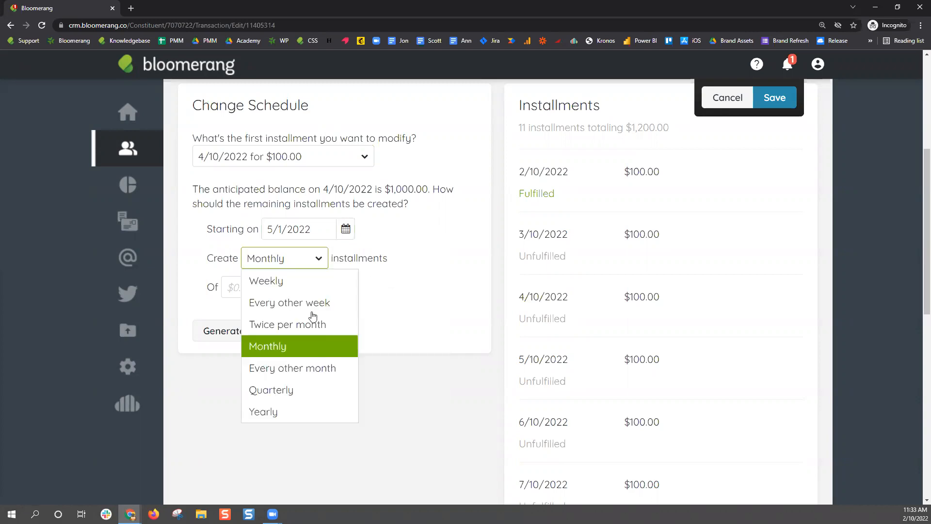
left_click(297, 386)
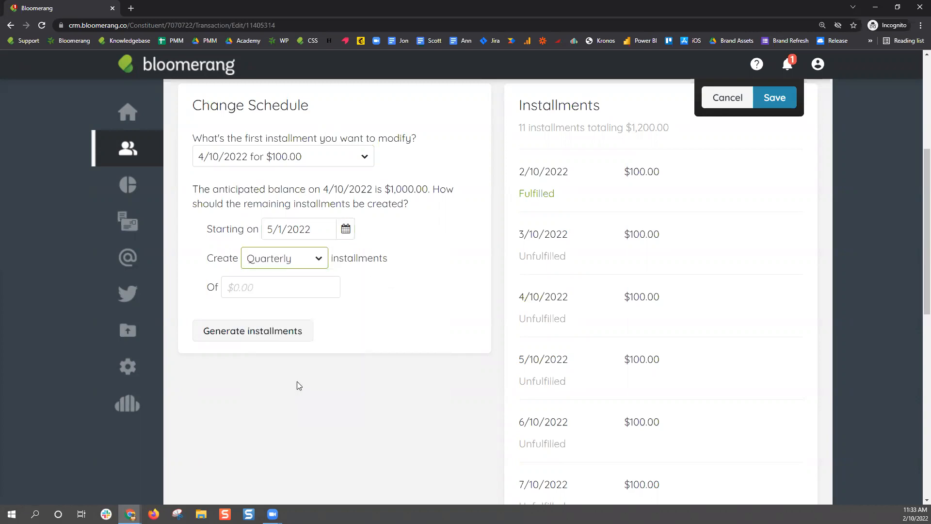
left_click(325, 281)
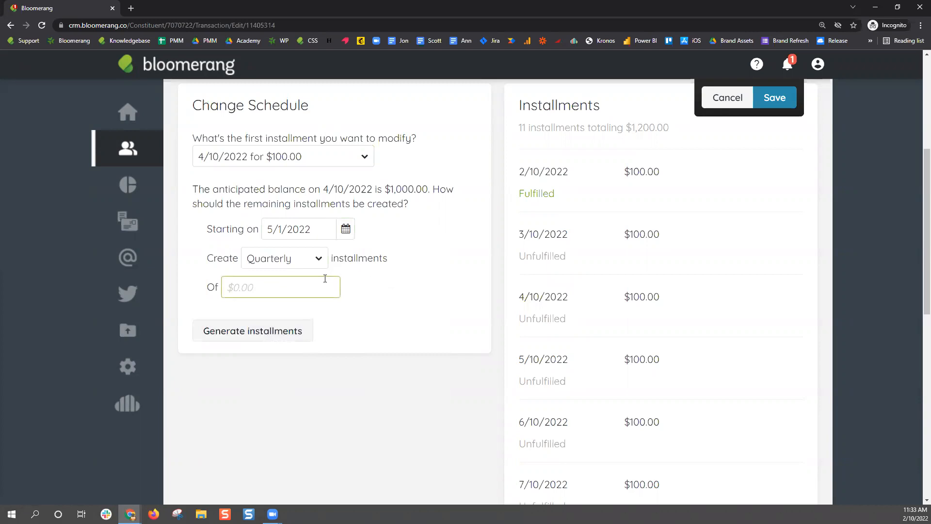
type("250")
Generate the installment preview and check the two $100.00 installments
left_click(268, 332)
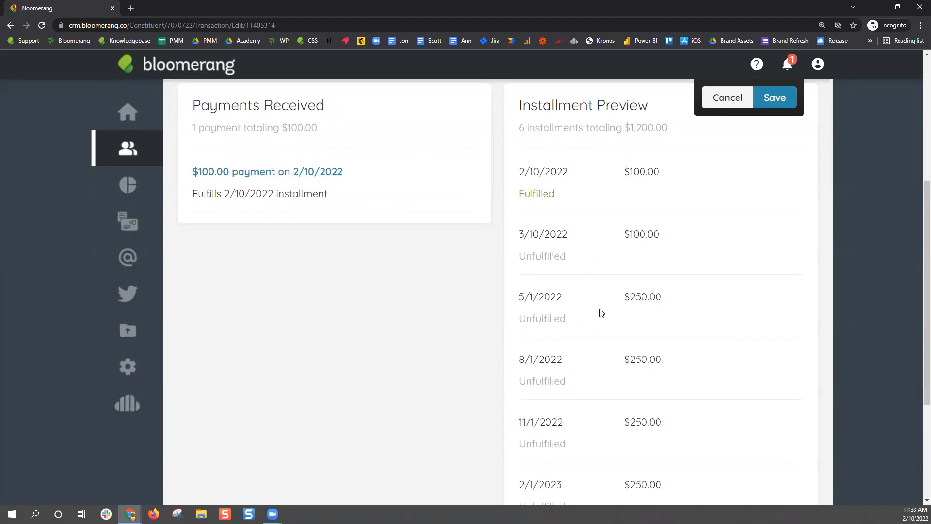
triple_click(538, 104)
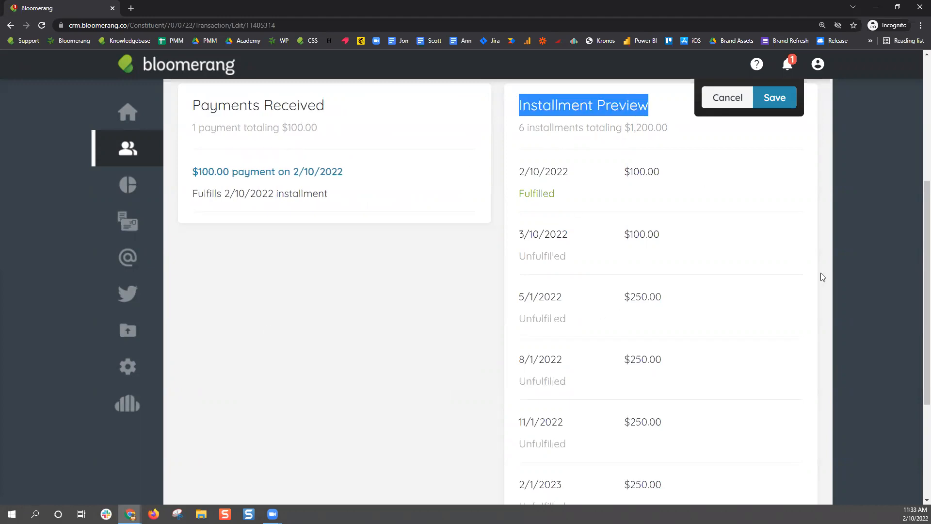
left_click_drag(624, 172, 661, 173)
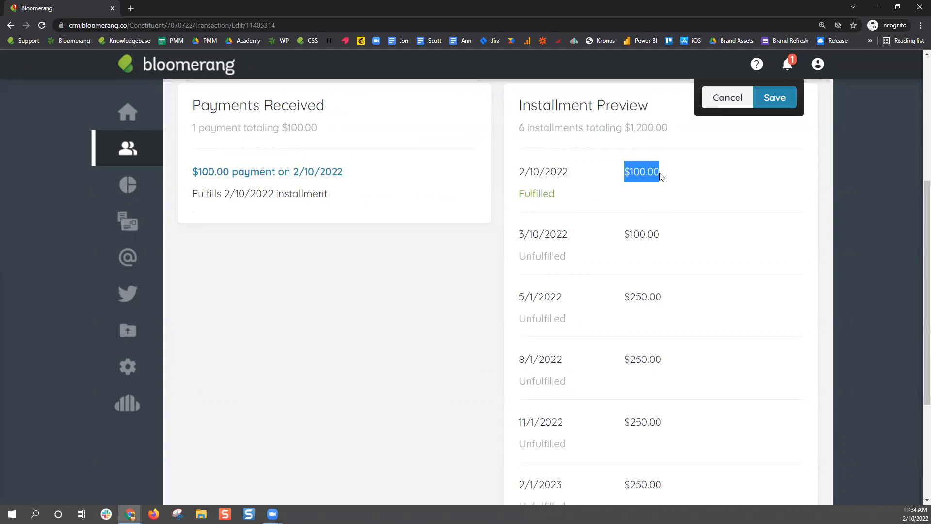
left_click_drag(625, 235, 669, 237)
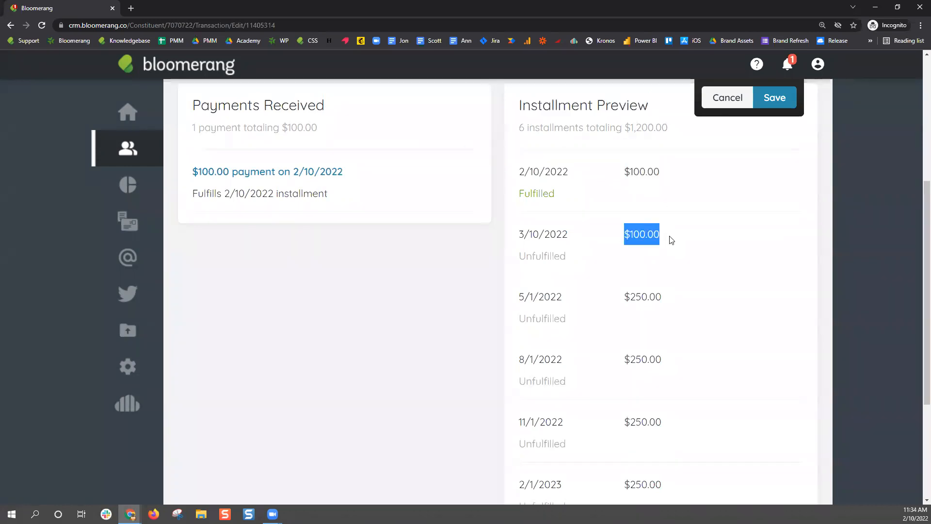
scroll(723, 307, "down", 3)
Review the quarterly $250.00 installments from 5/1/2022 through 2/1/2023
left_click_drag(518, 152, 697, 362)
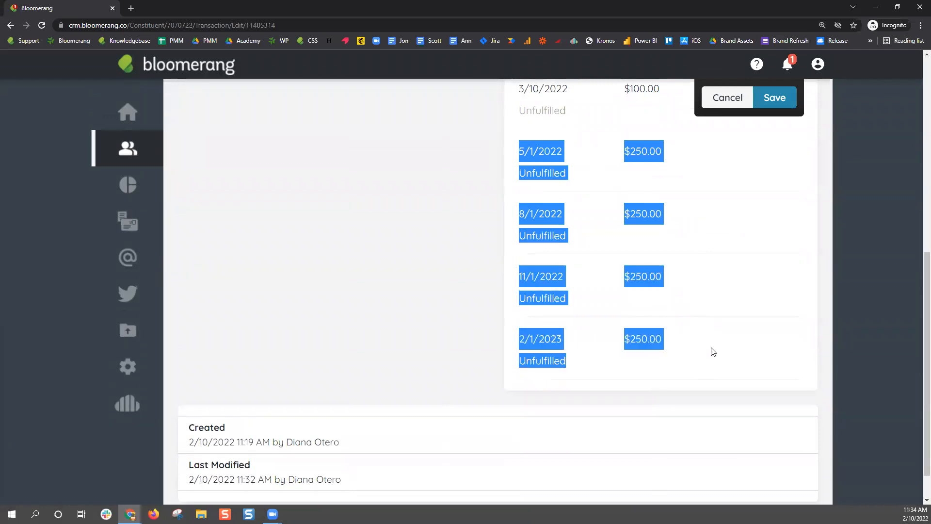
left_click(710, 349)
scroll(665, 263, "up", 2)
left_click_drag(519, 248, 681, 445)
left_click(681, 444)
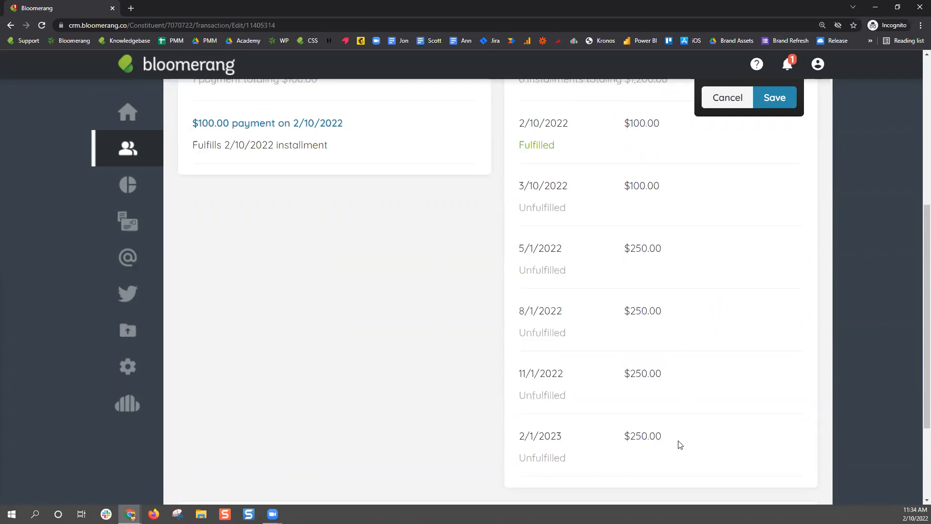
scroll(680, 445, "up", 3)
scroll(680, 439, "down", 5)
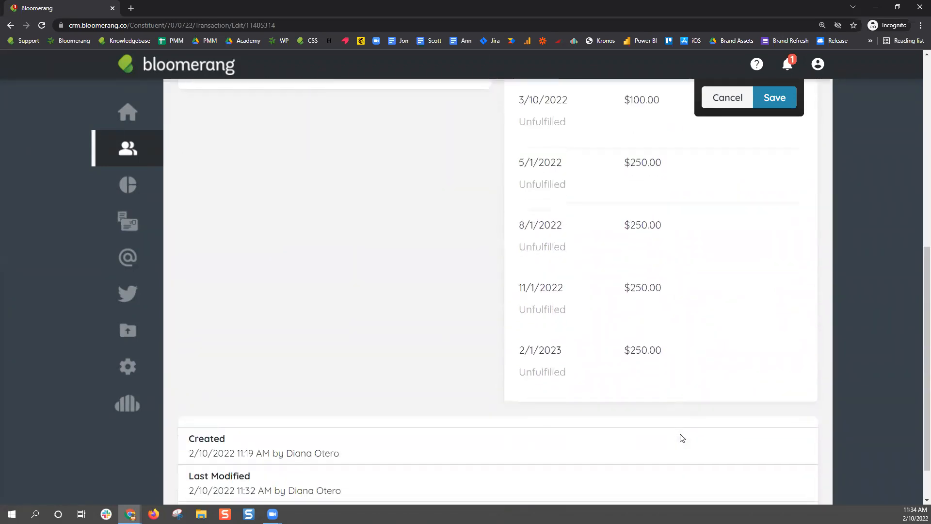
left_click_drag(630, 339, 660, 342)
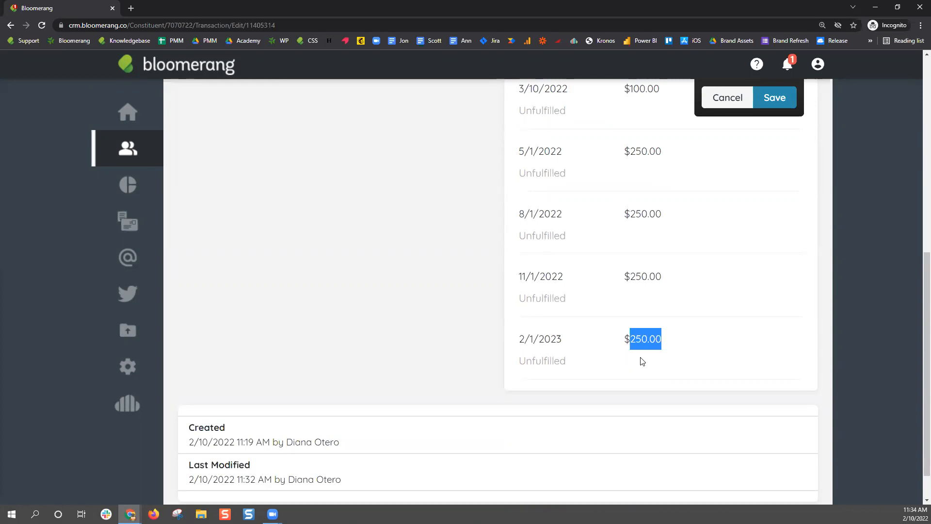
scroll(661, 361, "up", 5)
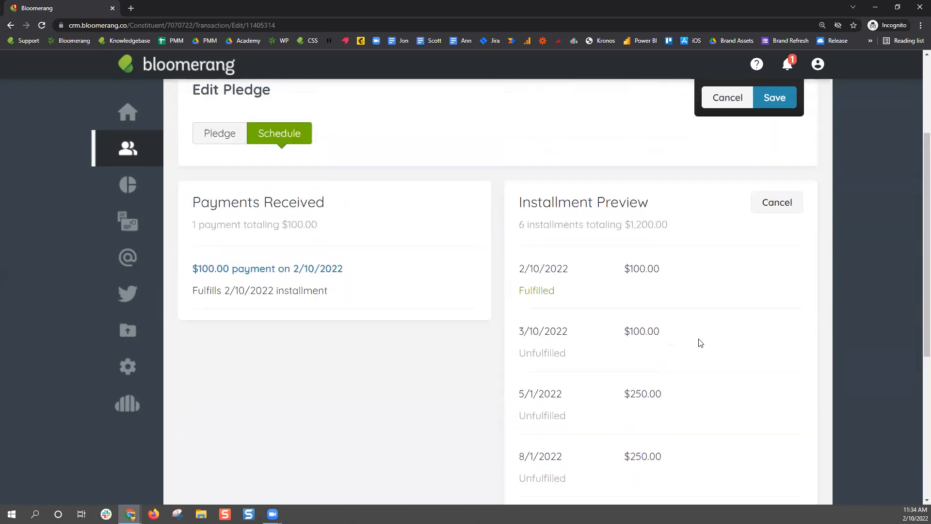
scroll(698, 343, "up", 3)
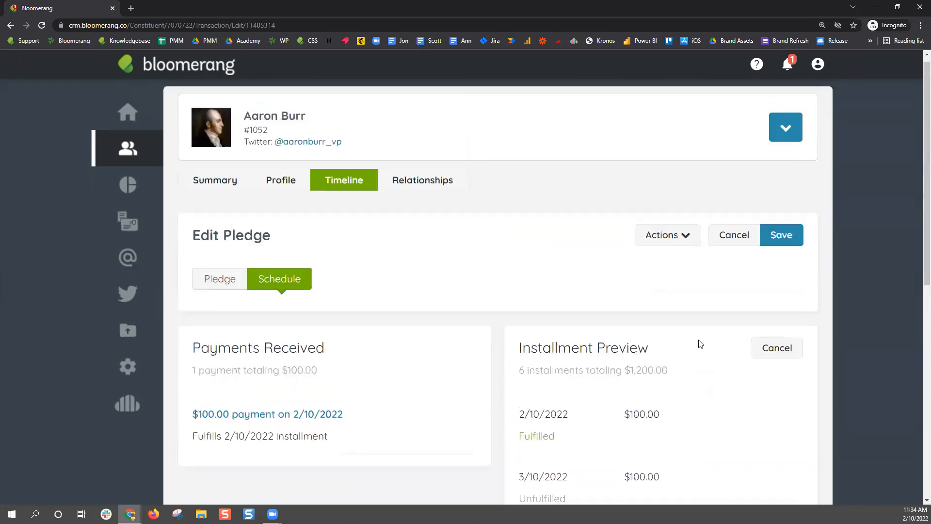
Discard the preview and start a schedule change from the 2/10/2022 installment
left_click(776, 356)
scroll(802, 379, "down", 4)
left_click(782, 156)
left_click(778, 220)
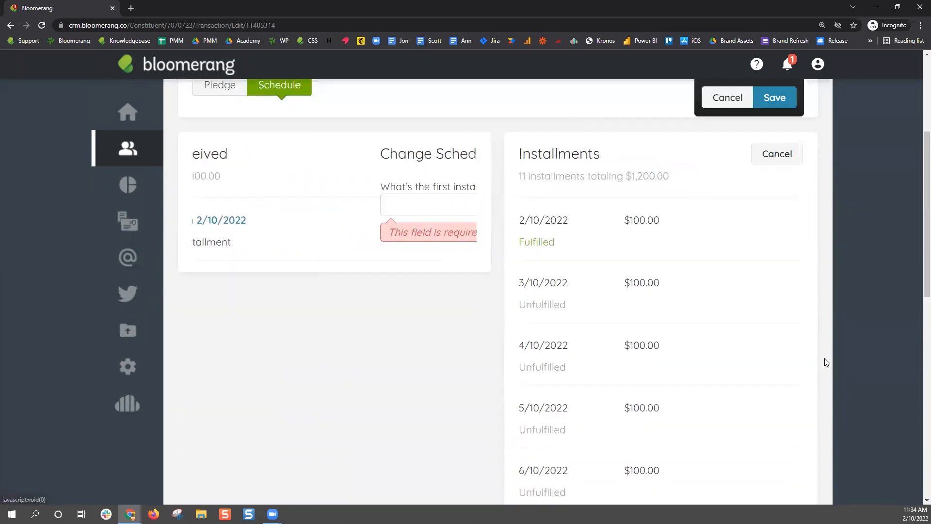
left_click(372, 207)
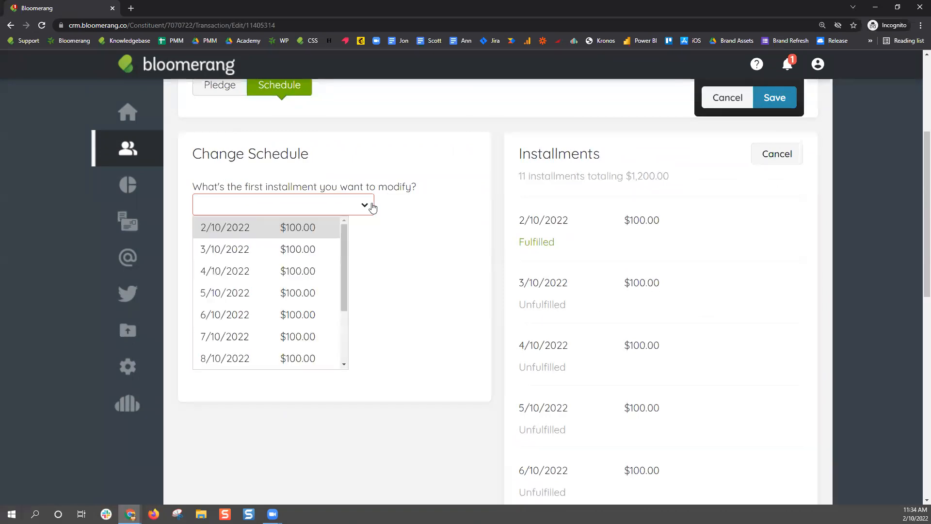
left_click(227, 232)
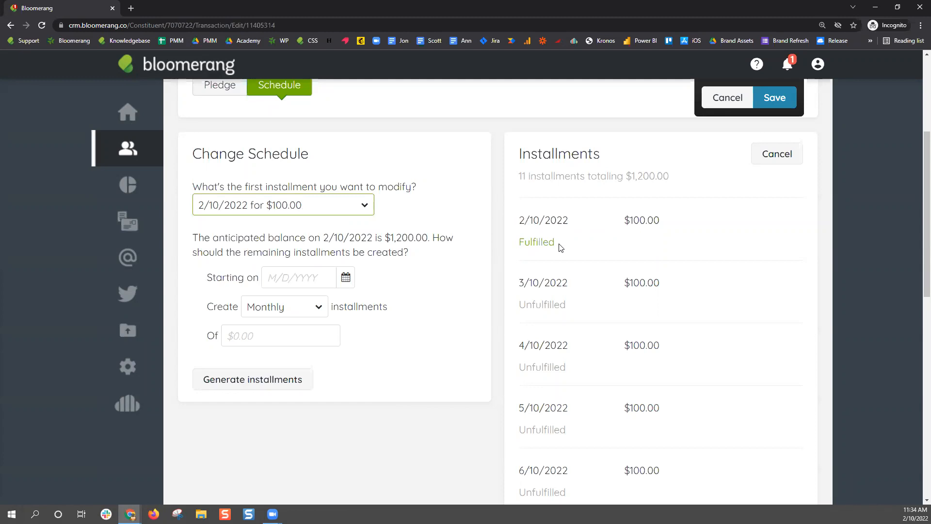
Set start date 2/10/2022, Quarterly frequency, $250 amount, and generate the preview
left_click(346, 277)
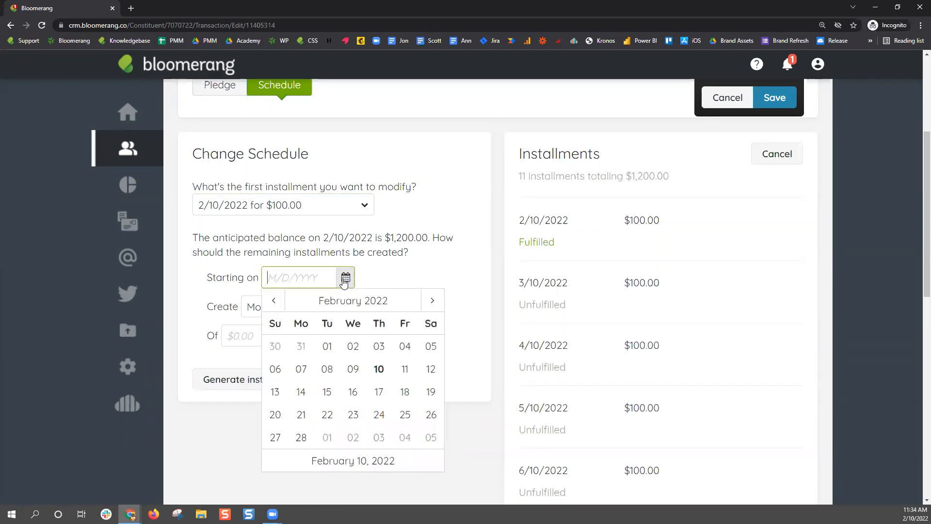
left_click(379, 368)
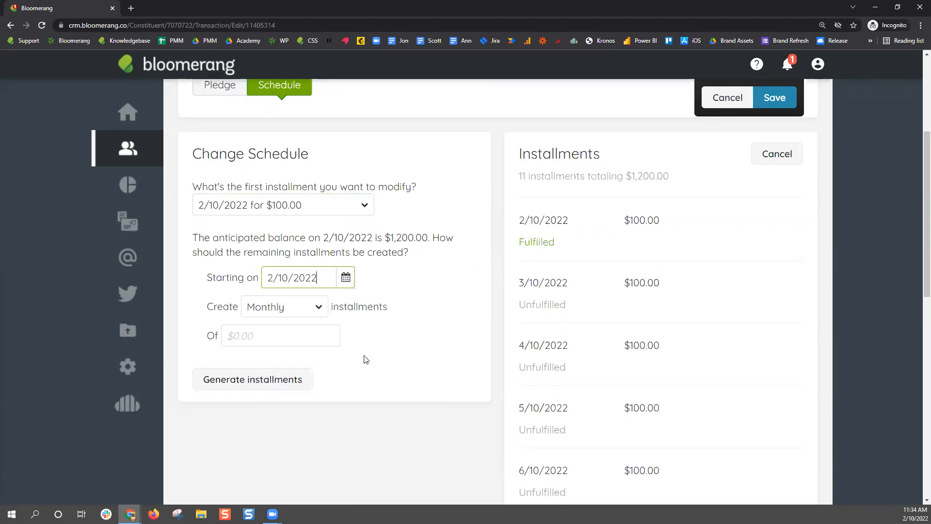
left_click(319, 308)
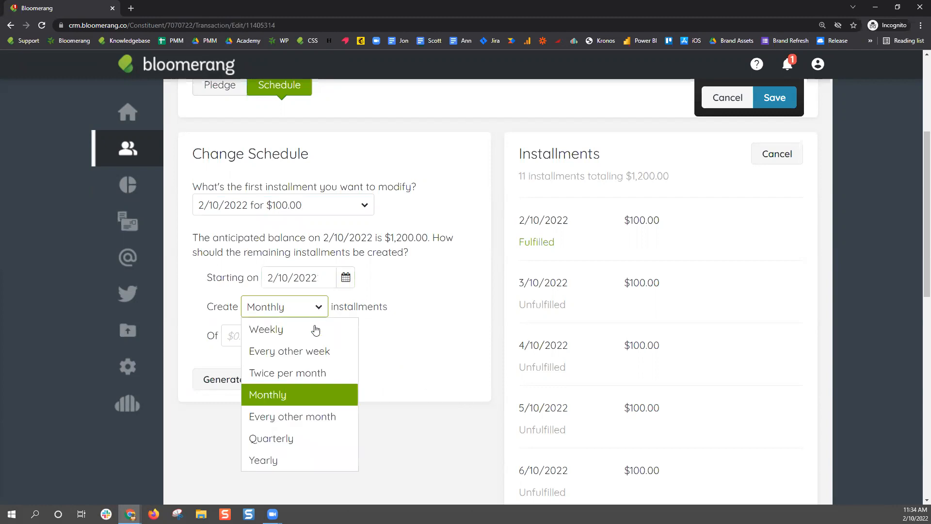
left_click(299, 439)
left_click(278, 336)
type("250")
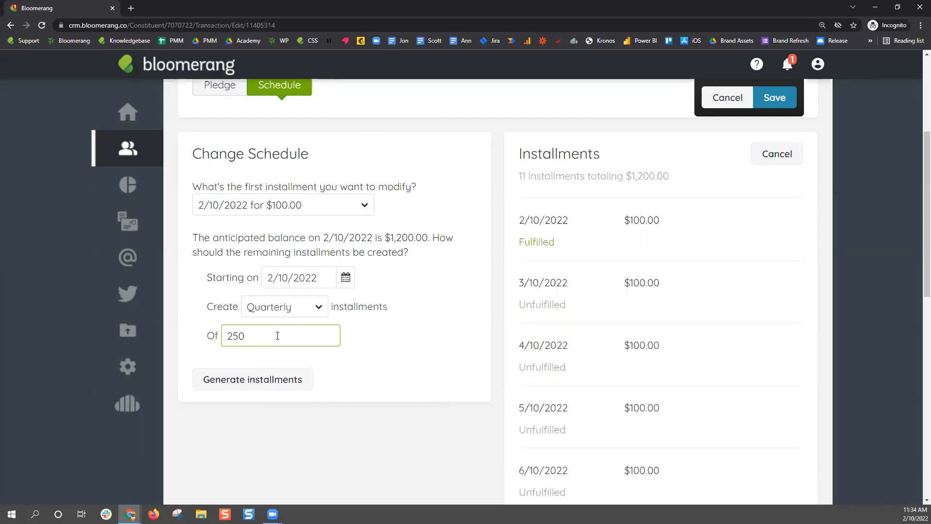
left_click(267, 384)
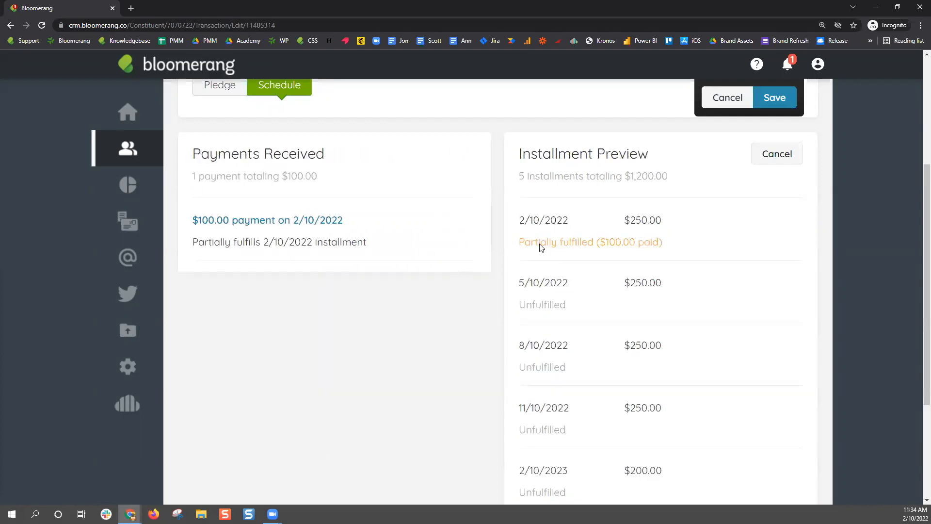
Review the first $250.00 installment, partially fulfilled by the $100.00 paid on 2/10/2022
left_click_drag(520, 220, 668, 228)
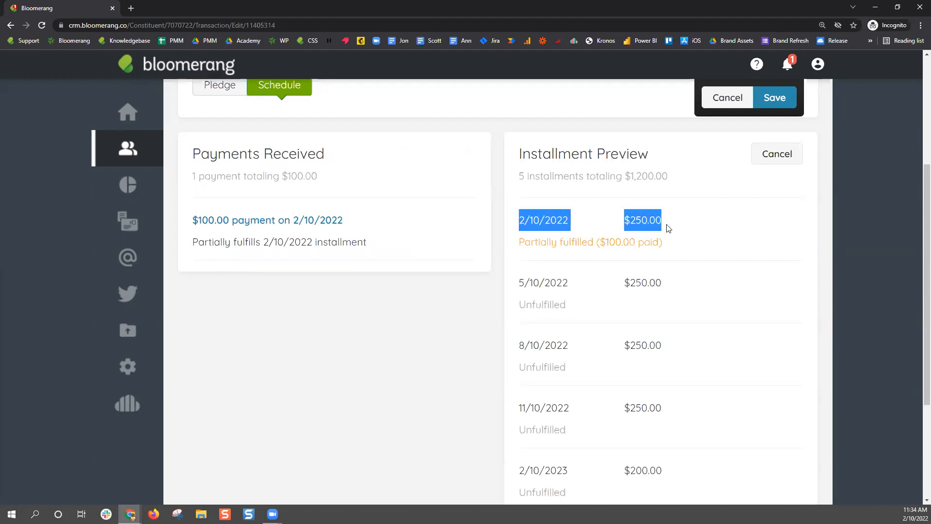
left_click(641, 220)
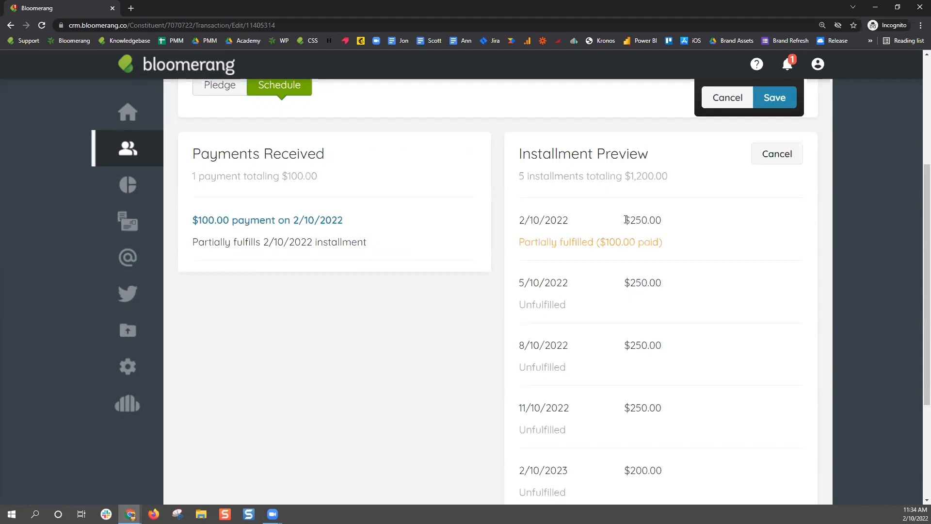
left_click_drag(625, 219, 671, 218)
left_click_drag(363, 220, 186, 228)
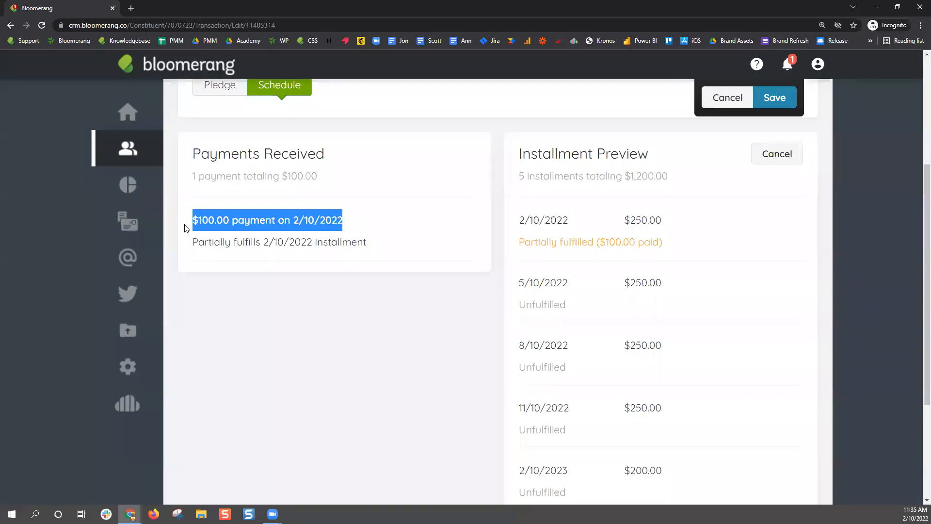
left_click_drag(672, 242, 516, 247)
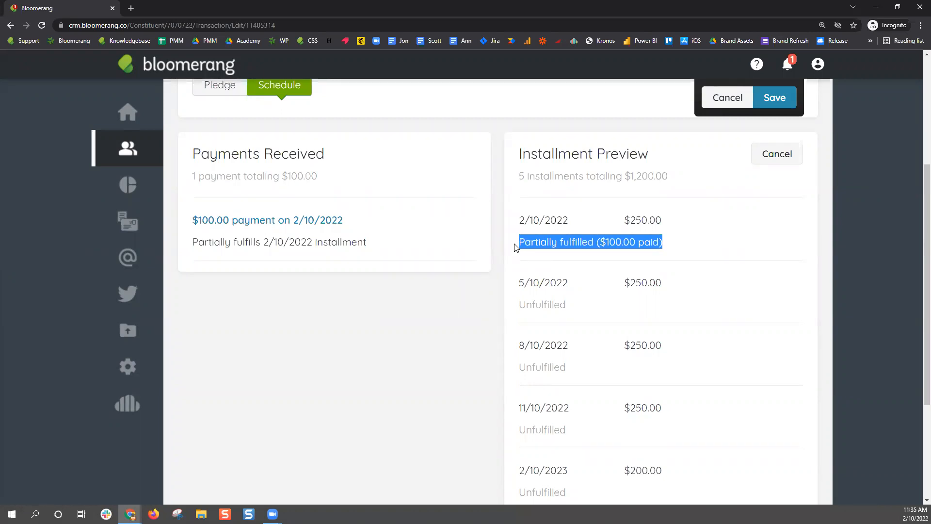
left_click(526, 238)
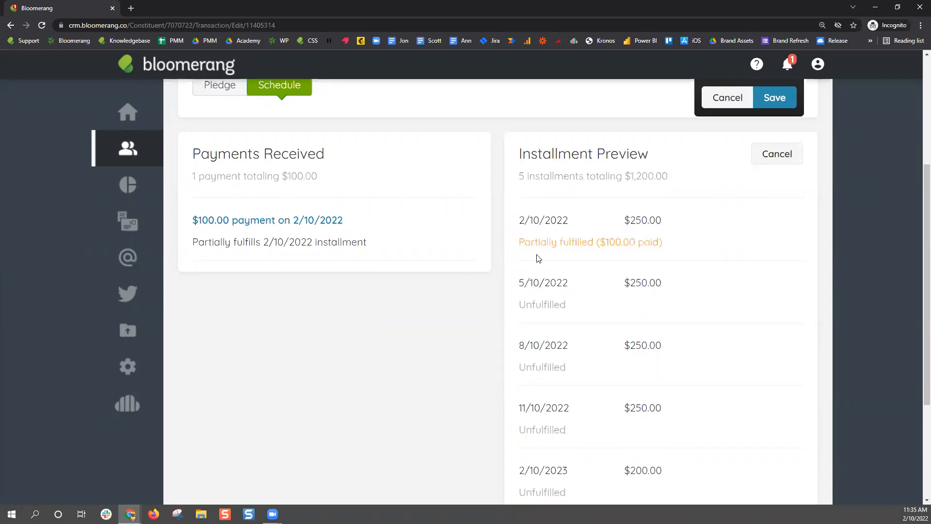
left_click_drag(600, 241, 659, 242)
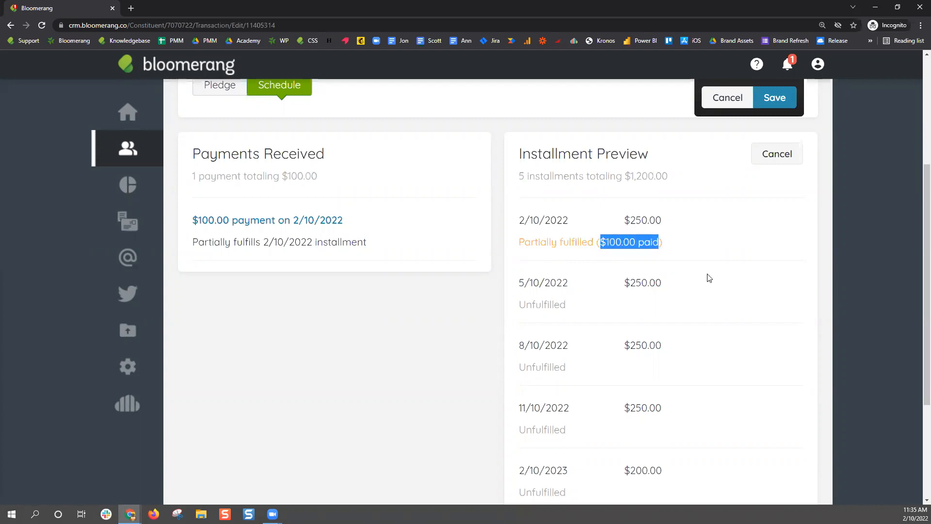
Check the later installments ending with the final $200.00, then save the pledge
scroll(709, 274, "down", 3)
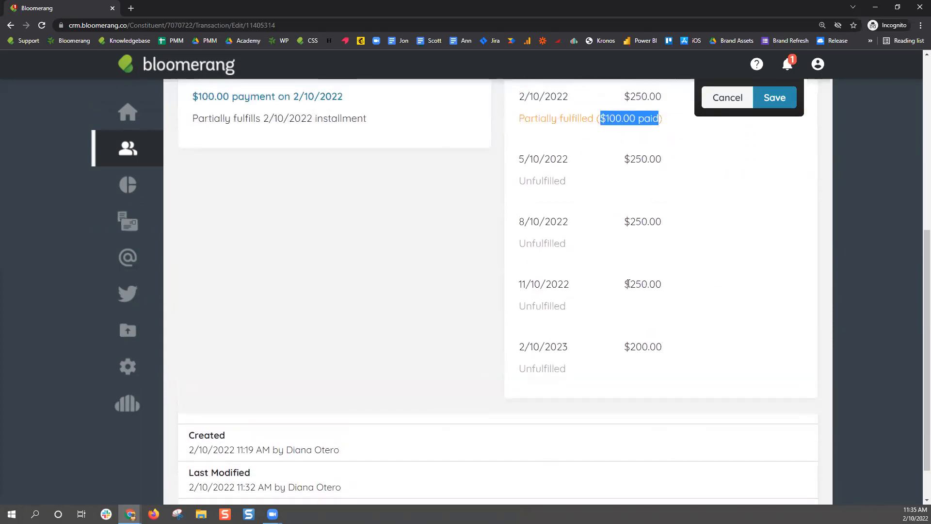
left_click_drag(630, 284, 666, 286)
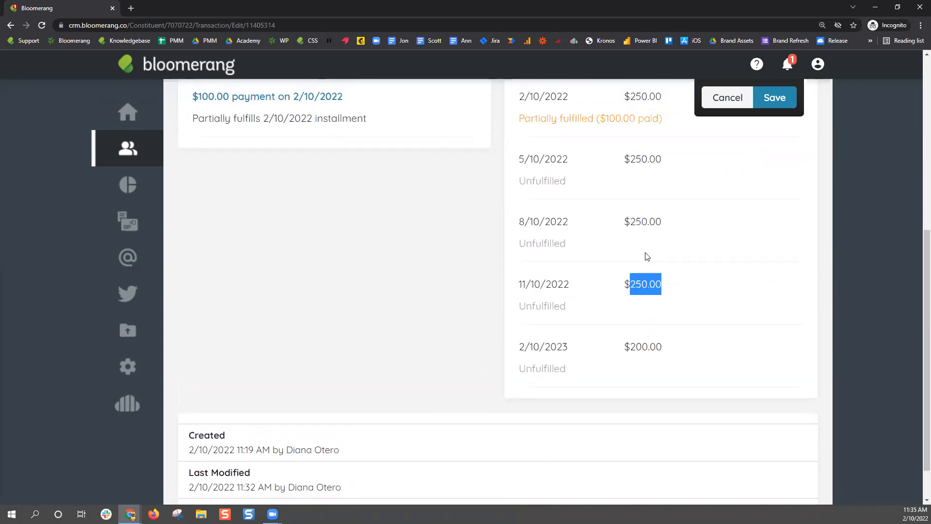
left_click_drag(630, 348, 666, 354)
left_click(665, 348)
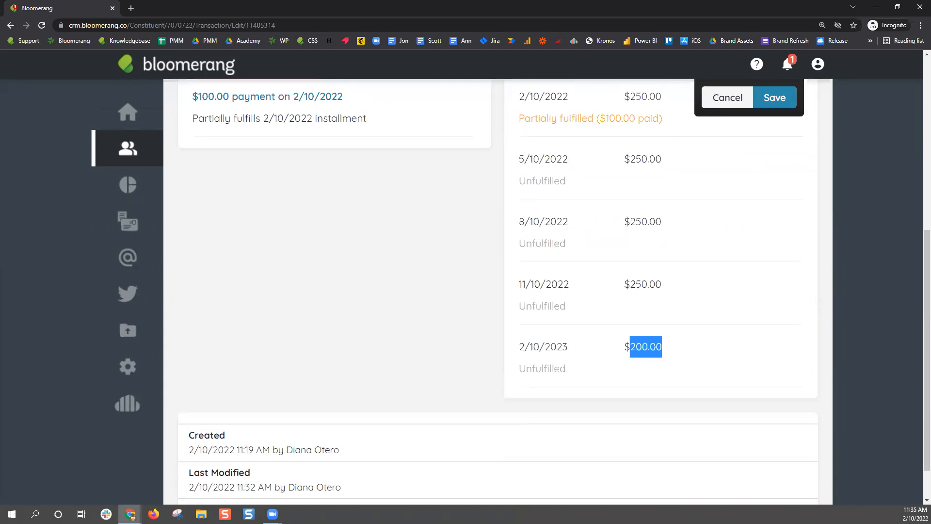
scroll(612, 333, "up", 5)
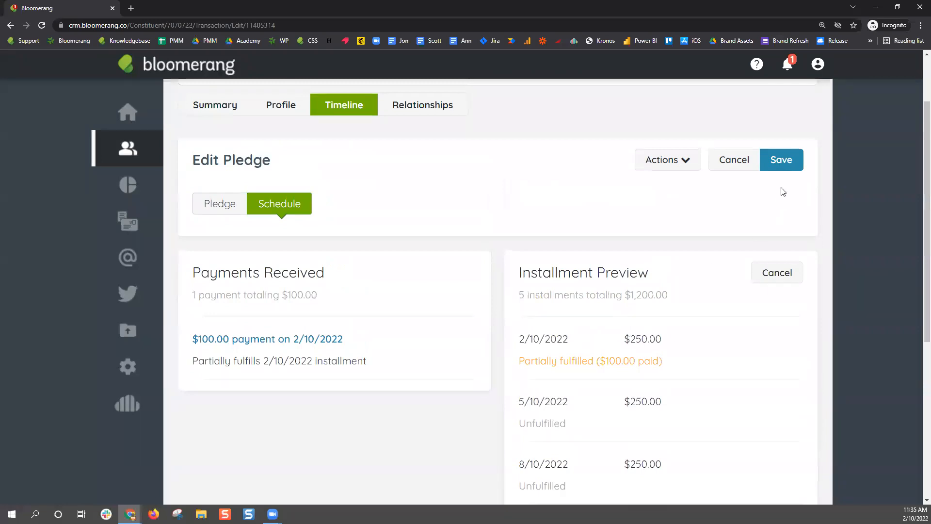
left_click(781, 160)
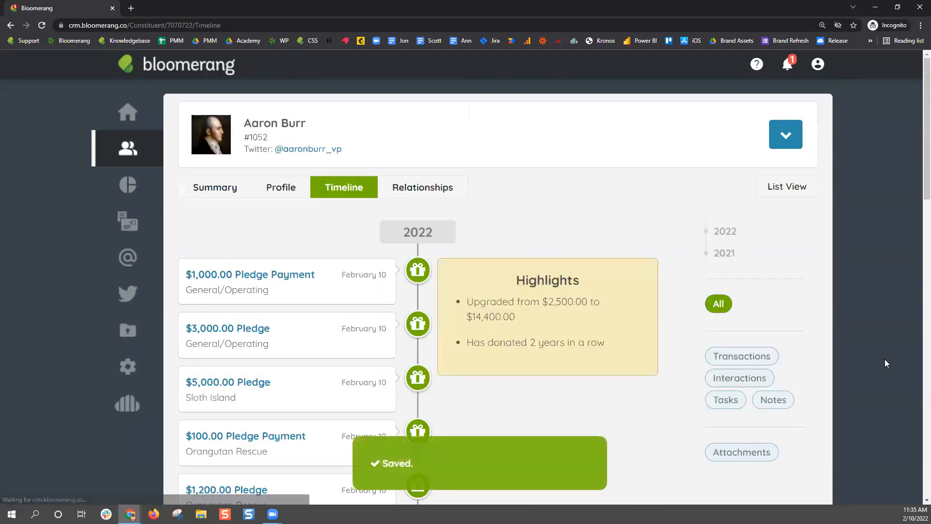
Reopen the $1,200.00 pledge and look at its schedule and pledge details
scroll(573, 376, "down", 2)
left_click(260, 393)
scroll(466, 383, "down", 3)
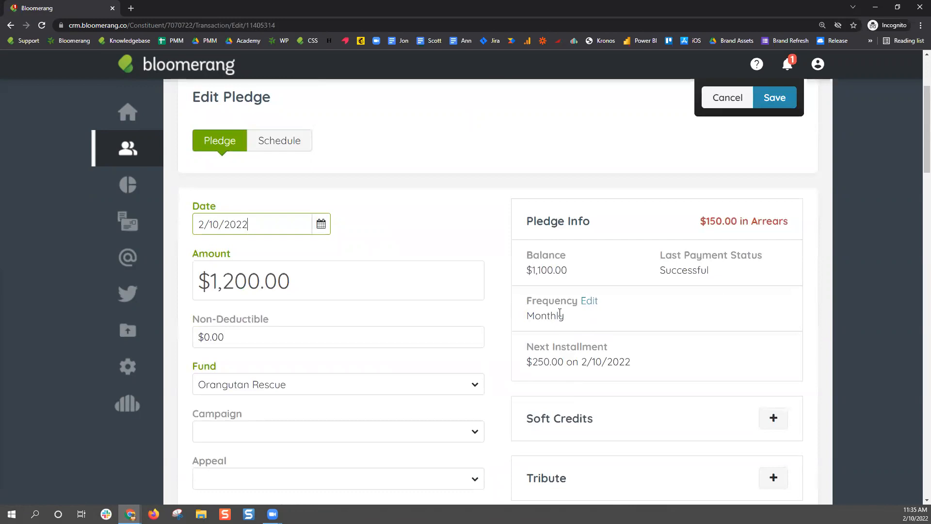
left_click(262, 141)
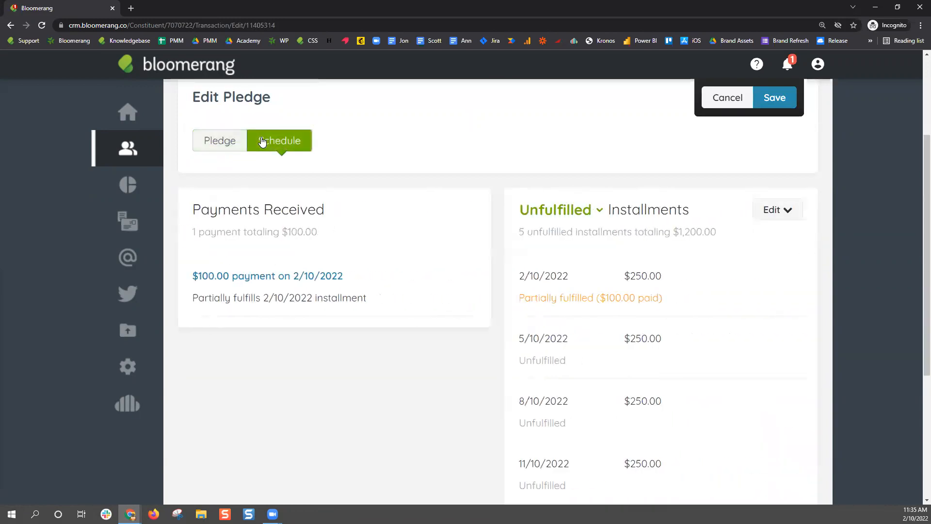
left_click(224, 145)
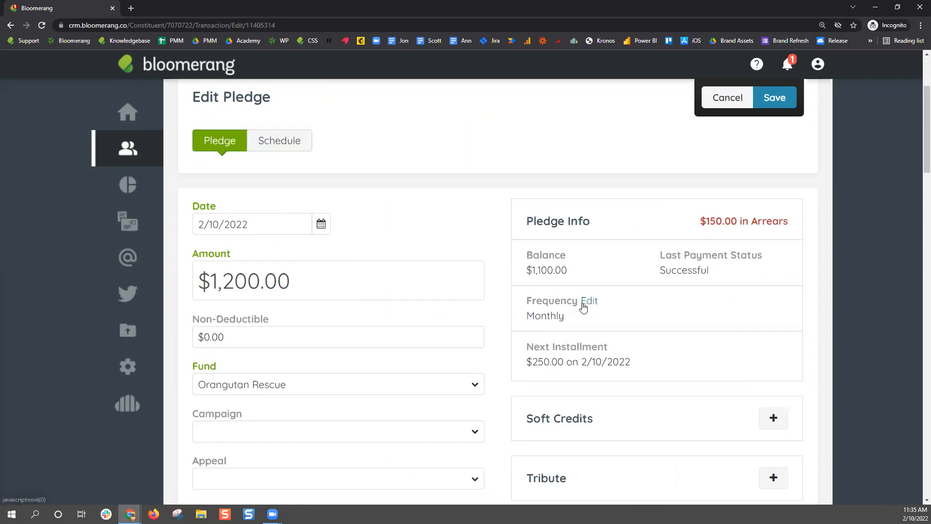
Point out the pledge's current Monthly frequency in Pledge Info
left_click_drag(567, 316, 528, 316)
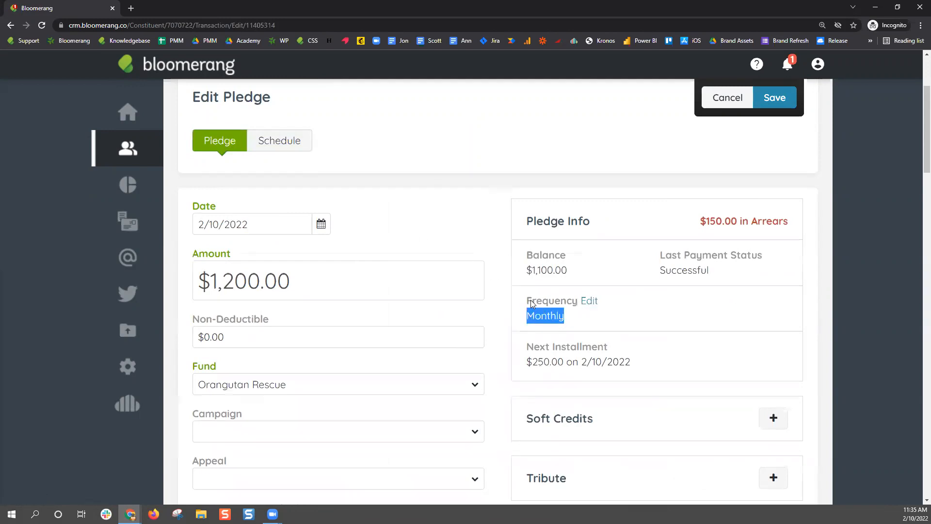
double_click(530, 301)
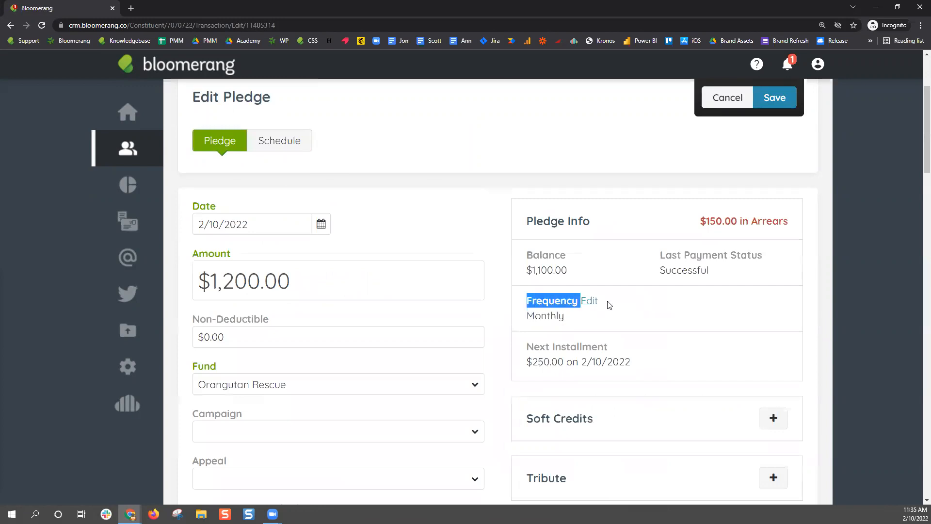
left_click(306, 143)
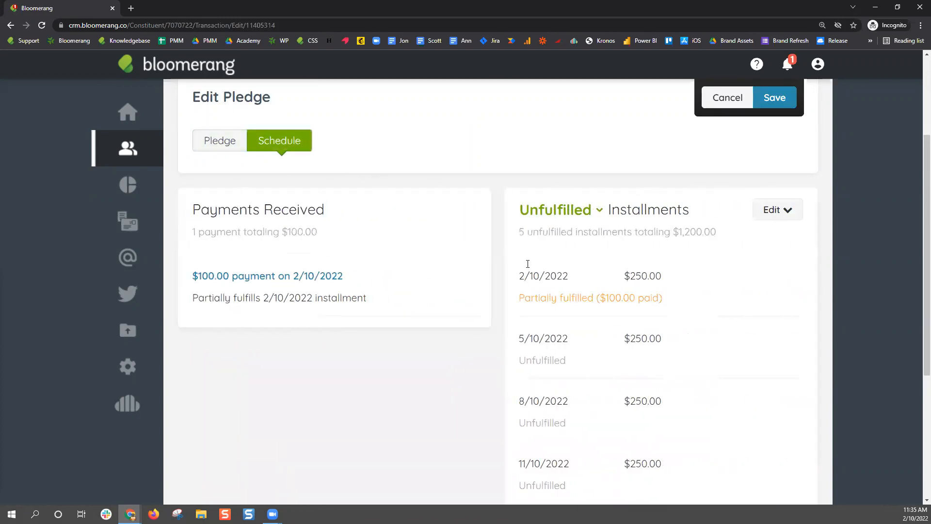
left_click(222, 140)
double_click(536, 313)
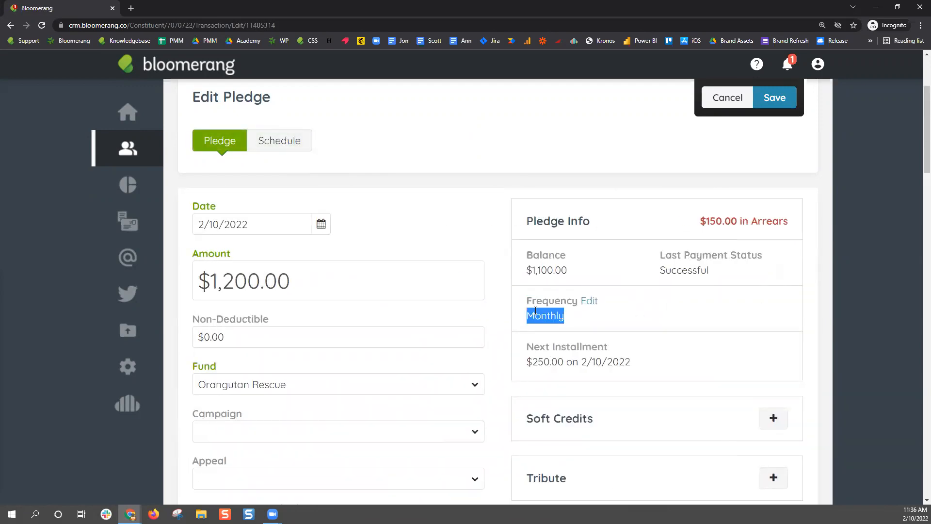
Change the pledge's frequency to Quarterly, save, and confirm it in Pledge Info
left_click(593, 303)
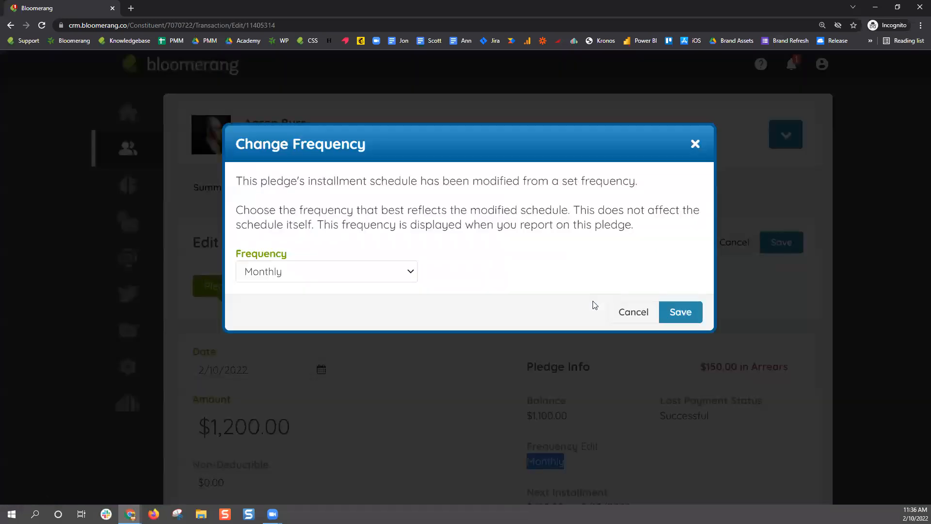
left_click(391, 277)
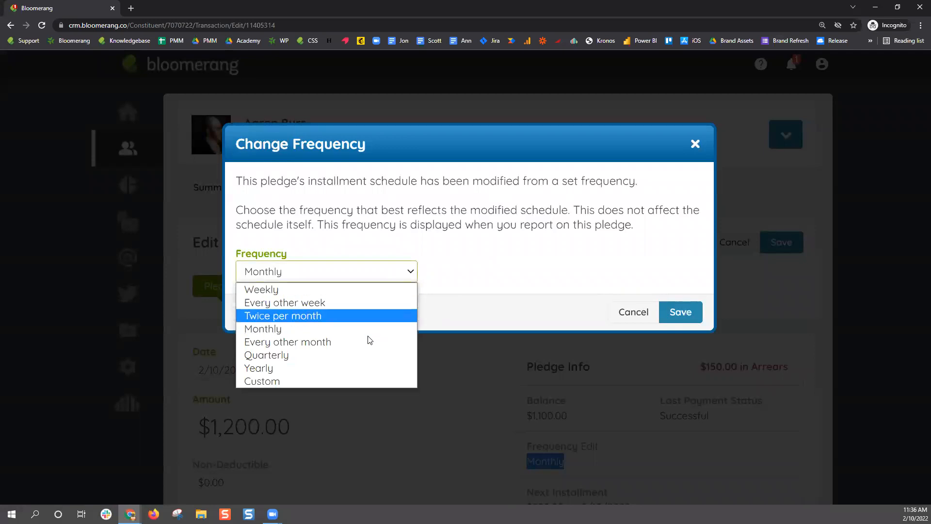
left_click(363, 353)
left_click(679, 308)
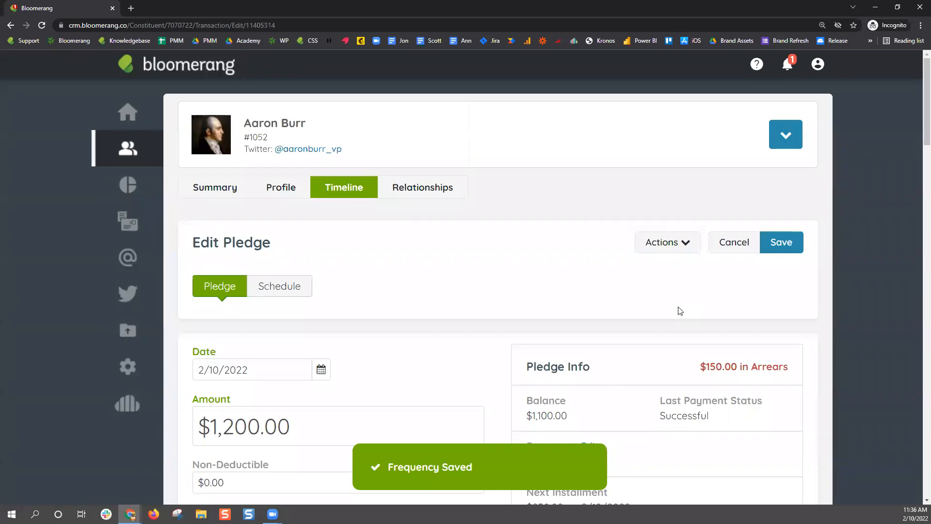
left_click(280, 292)
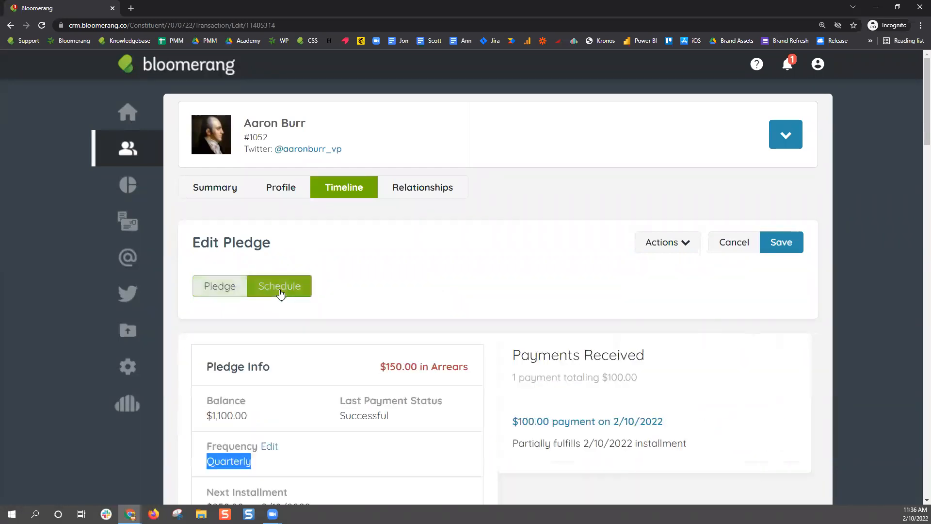
left_click(224, 289)
left_click(572, 462)
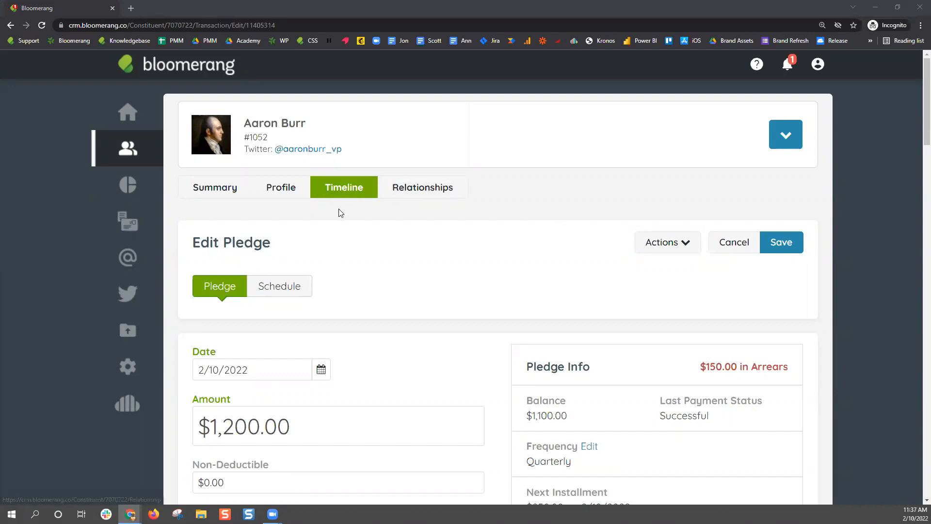
Return to the constituent's timeline and view the 19 credit card payment failures alert
left_click(352, 193)
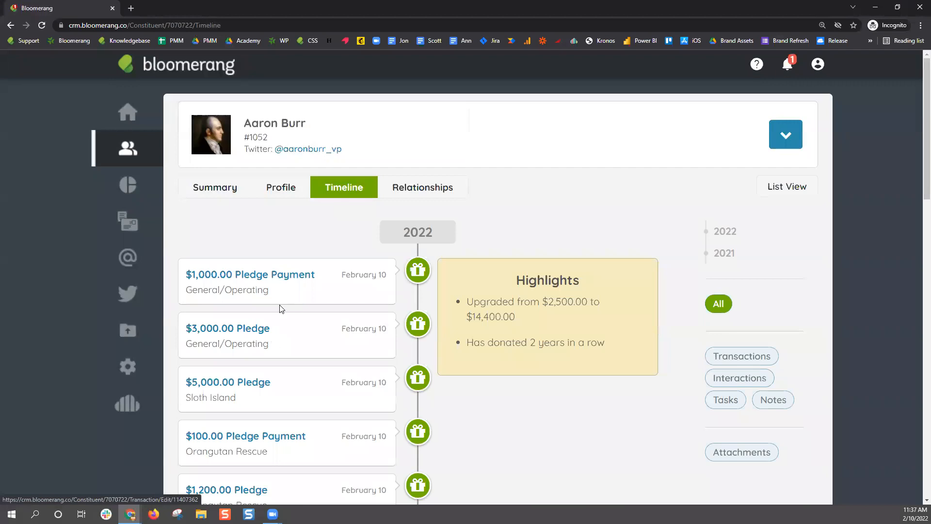
scroll(281, 315, "down", 3)
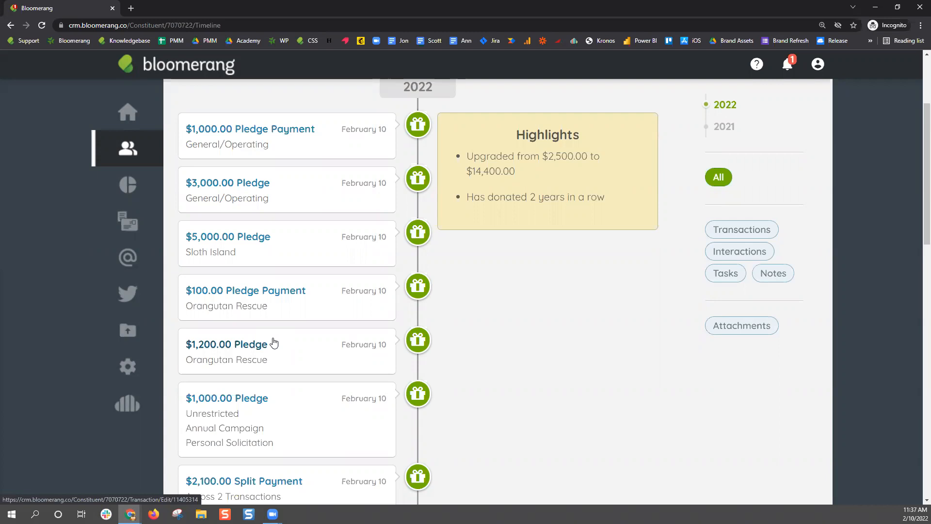
left_click(784, 68)
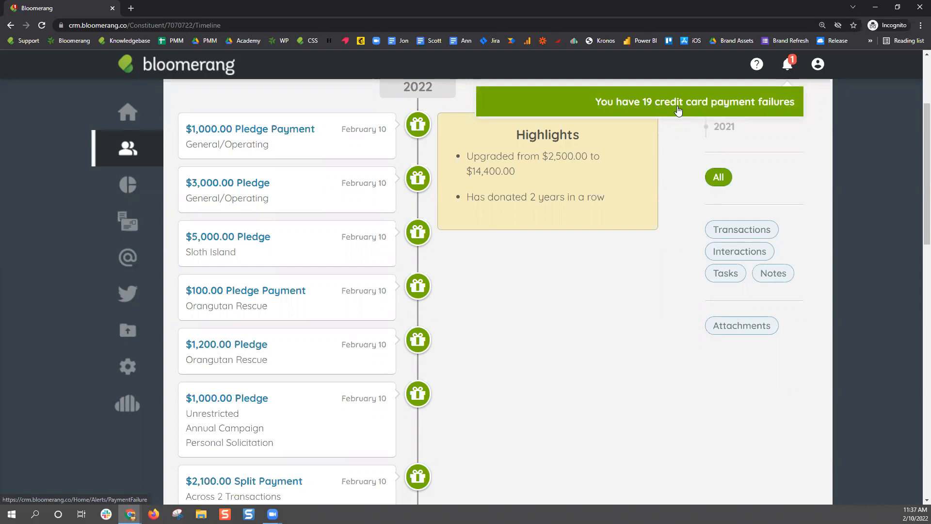
Open the Credit Card Payment Failures page and highlight the $2,433.58 at-risk and $1,188.00 recaptured totals
left_click(678, 111)
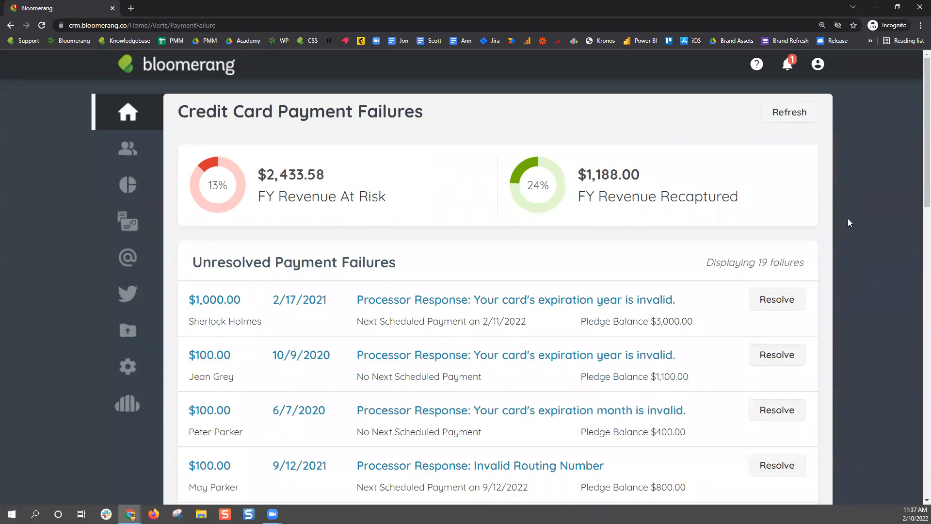
scroll(849, 219, "down", 1)
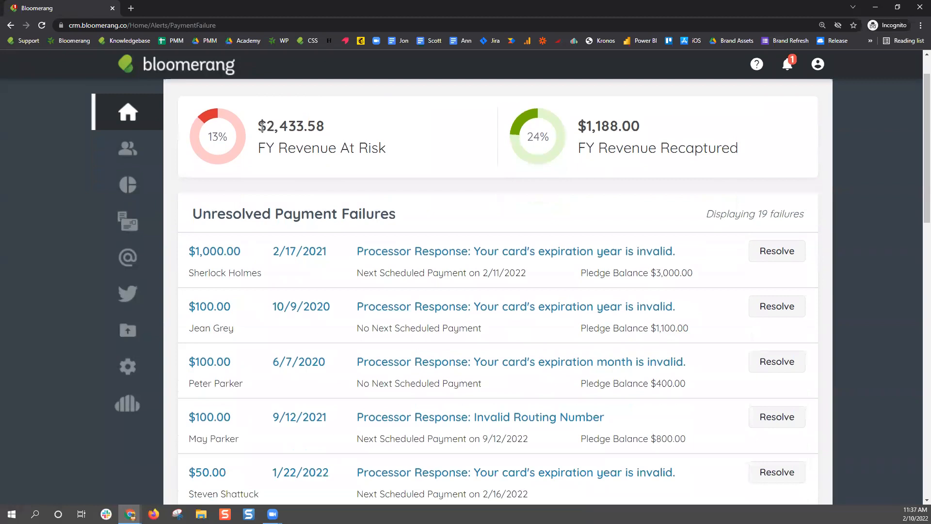
left_click_drag(261, 126, 340, 128)
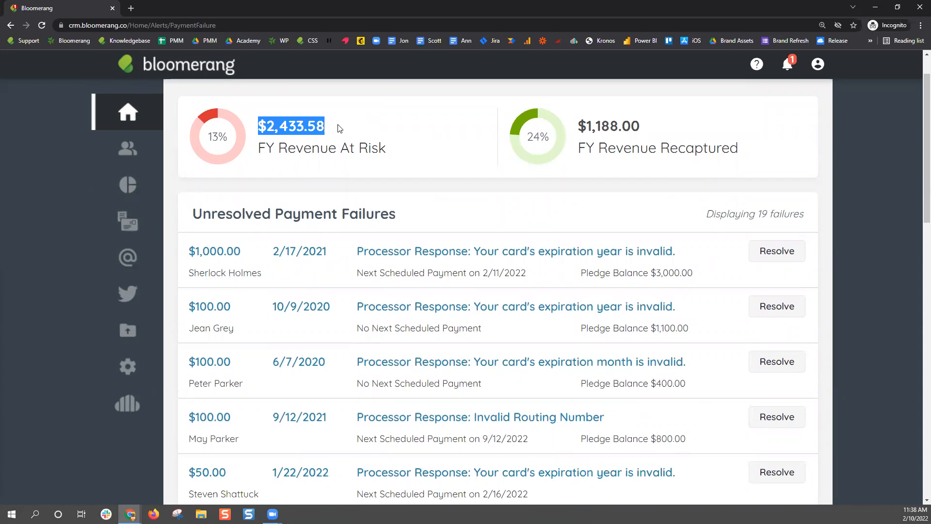
left_click(324, 126)
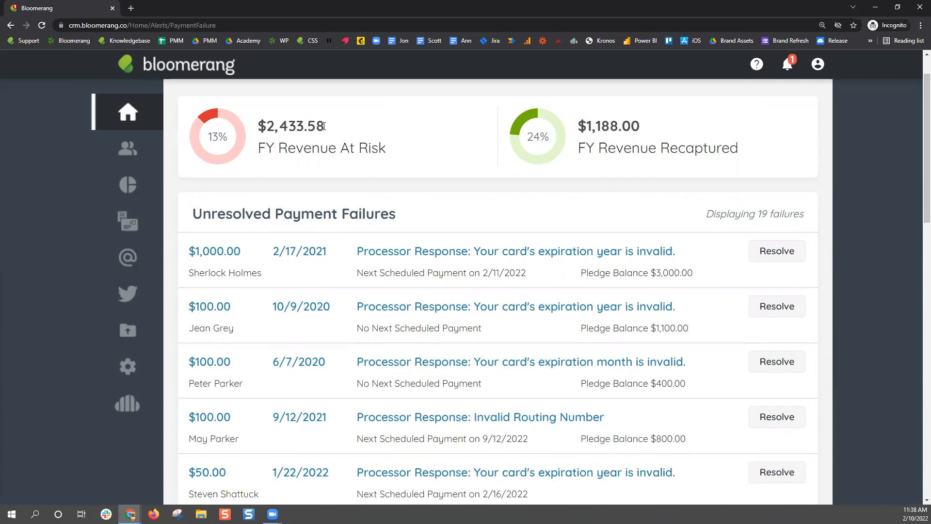
left_click_drag(644, 124, 576, 129)
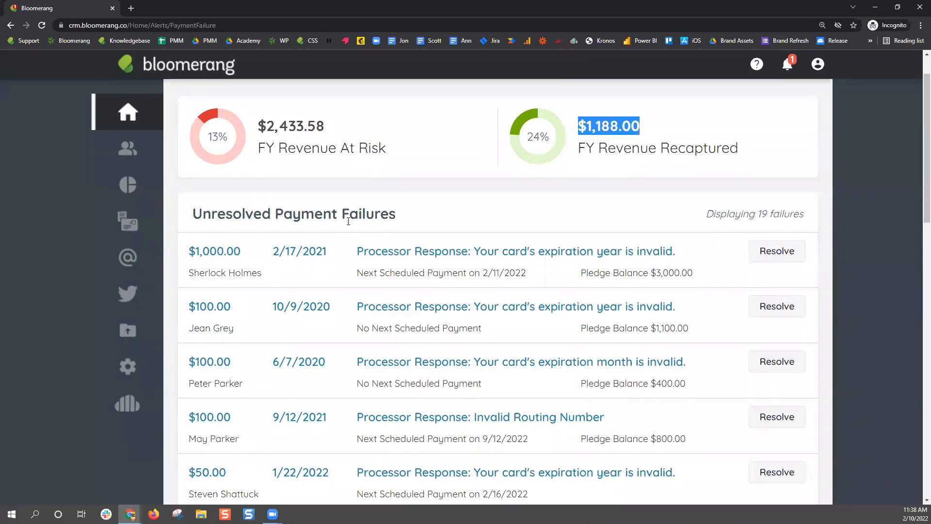
left_click_drag(698, 277, 579, 275)
scroll(706, 355, "down", 2)
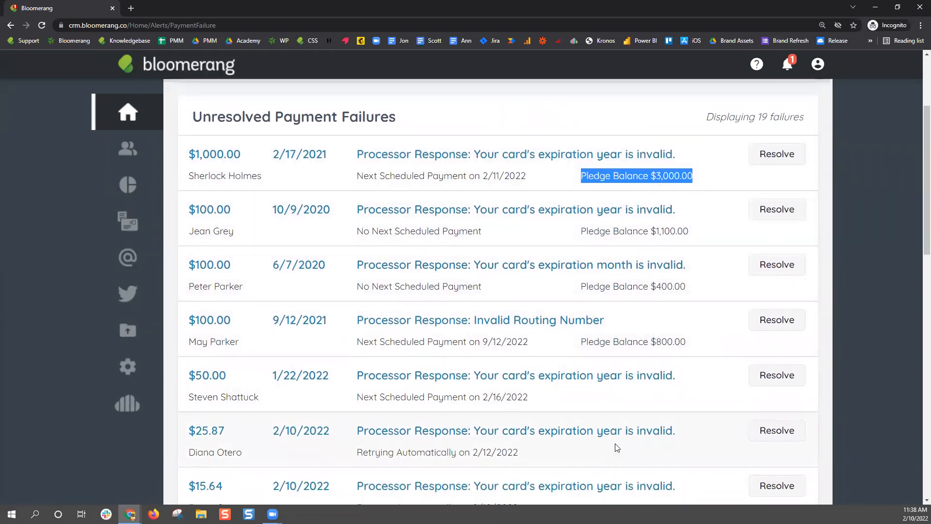
left_click_drag(701, 181, 580, 175)
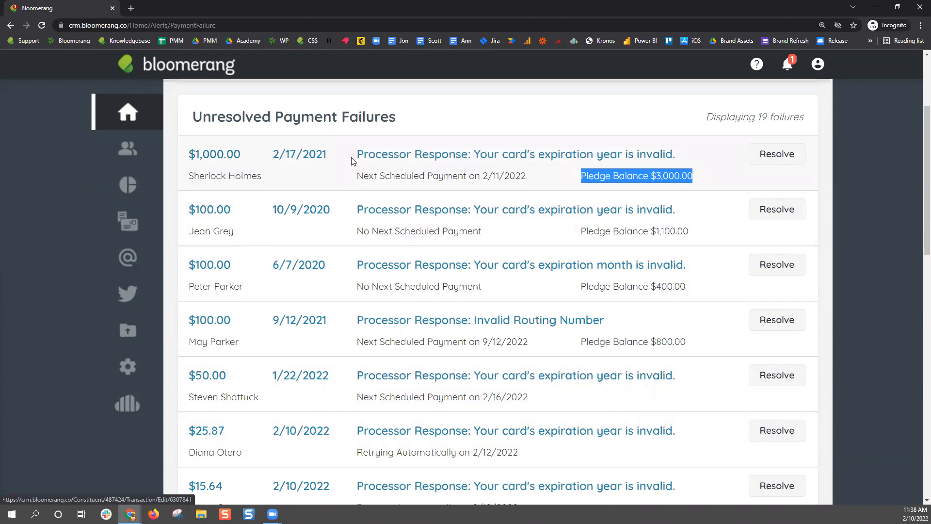
left_click_drag(355, 155, 678, 151)
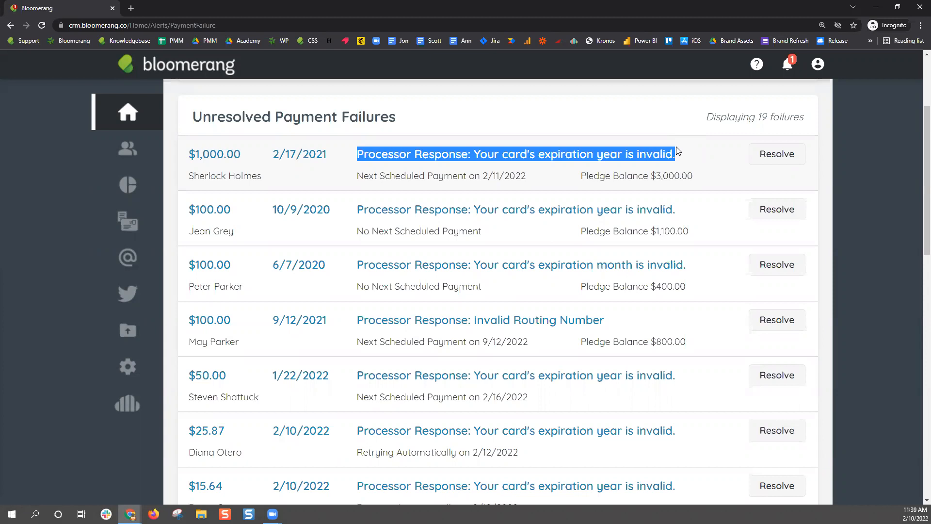
left_click(354, 160)
left_click_drag(355, 161, 685, 153)
left_click_drag(359, 399, 532, 395)
scroll(532, 393, "down", 2)
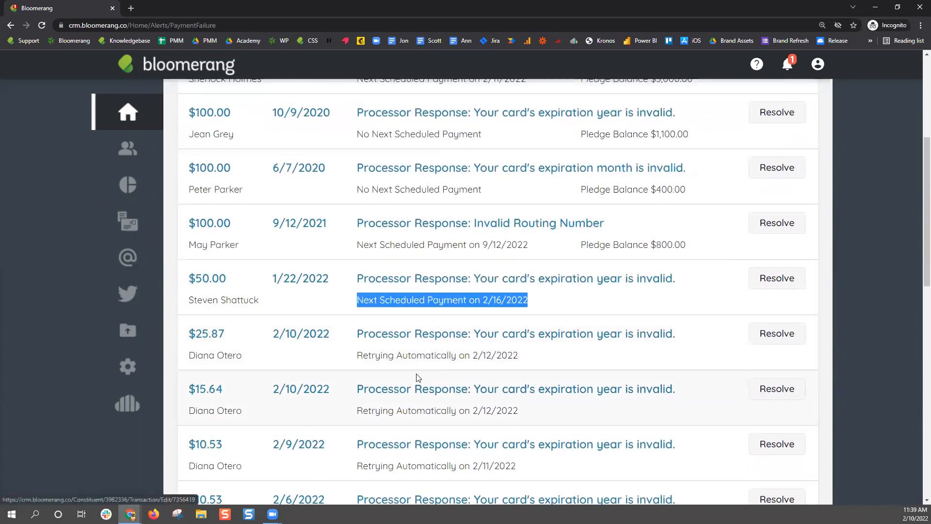
left_click(360, 357)
left_click_drag(359, 357, 538, 360)
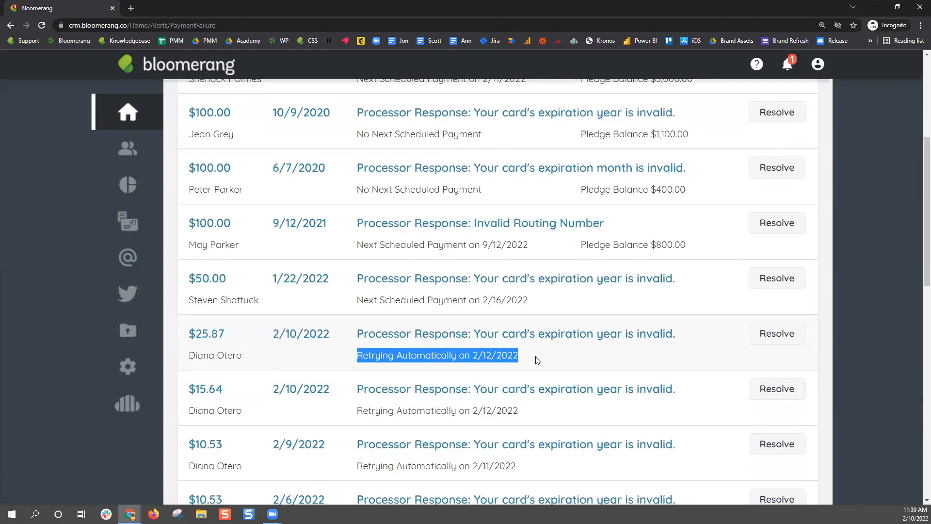
scroll(707, 384, "up", 2)
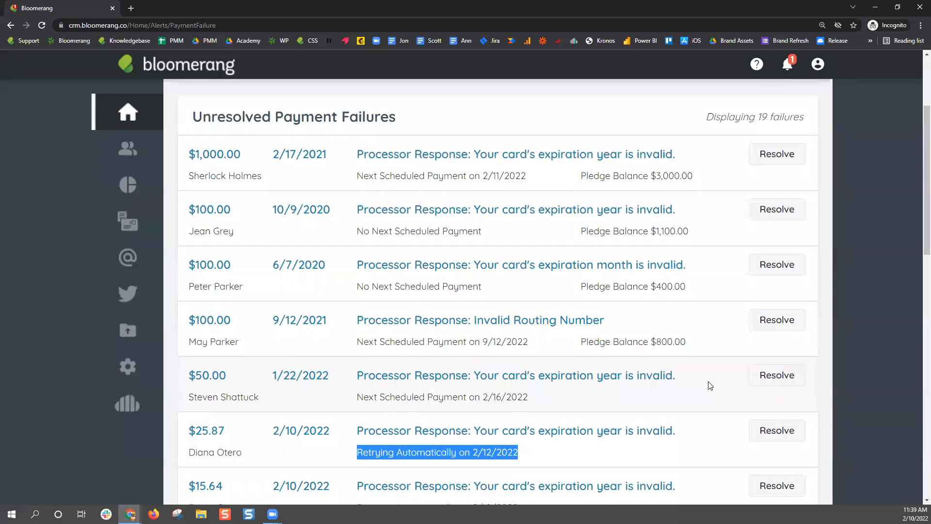
left_click(545, 460)
left_click_drag(523, 456, 356, 453)
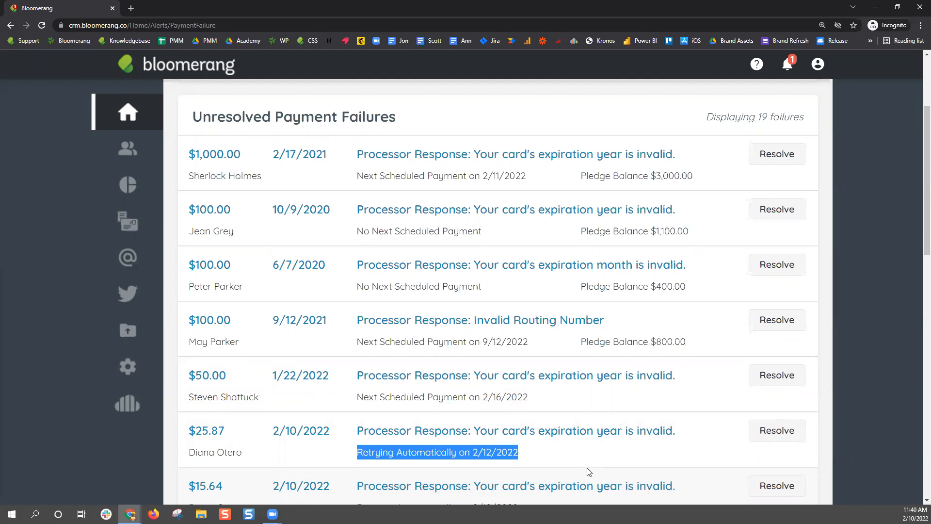
left_click_drag(492, 452, 474, 453)
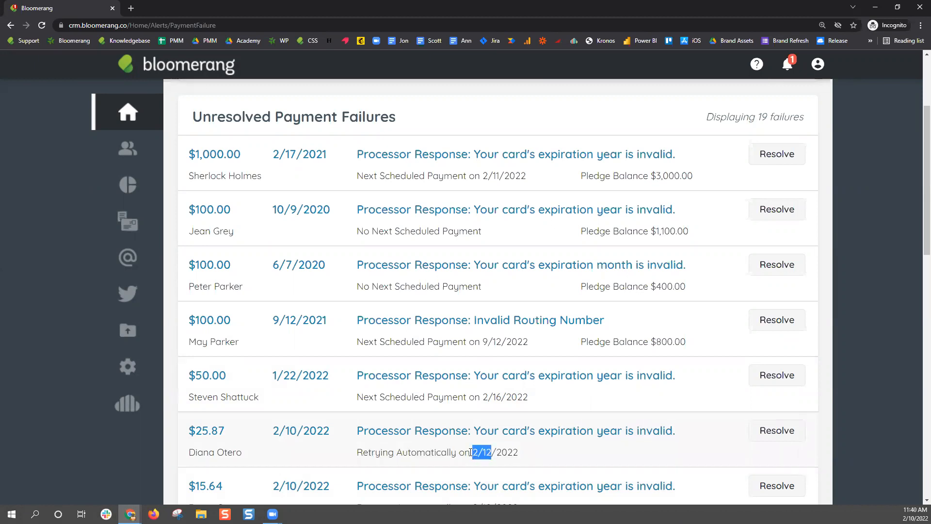
left_click_drag(683, 429, 347, 439)
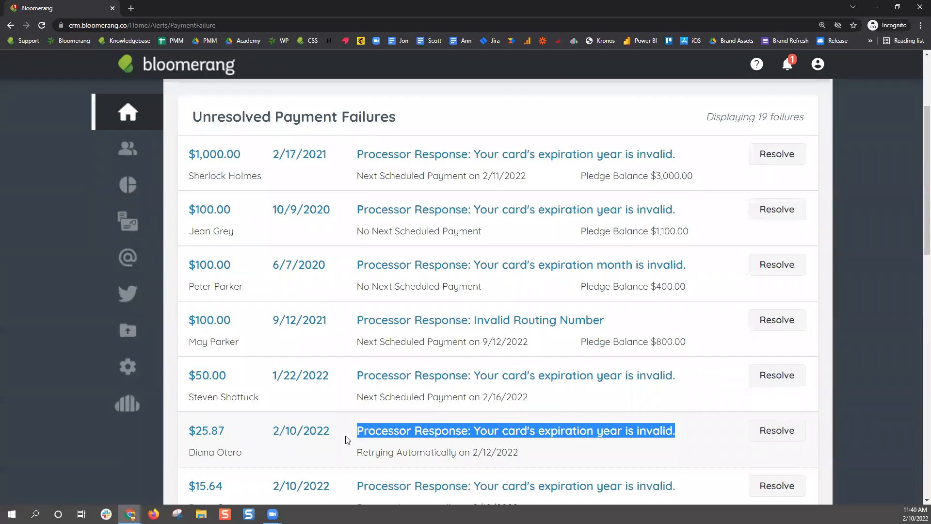
Highlight the 2/16/2022 next scheduled payment and the $50.00 failure's invalid expiration-year error
left_click_drag(358, 399, 539, 400)
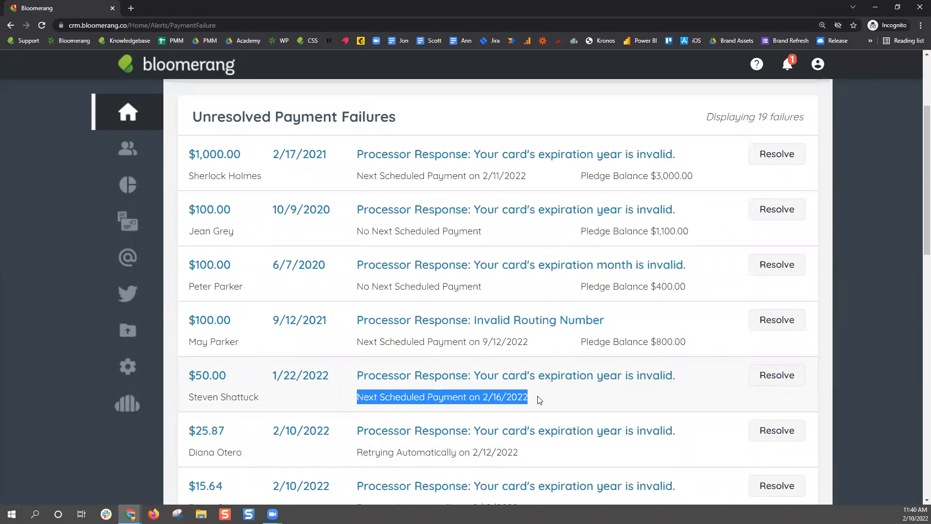
left_click_drag(540, 399, 368, 396)
left_click_drag(688, 373, 348, 387)
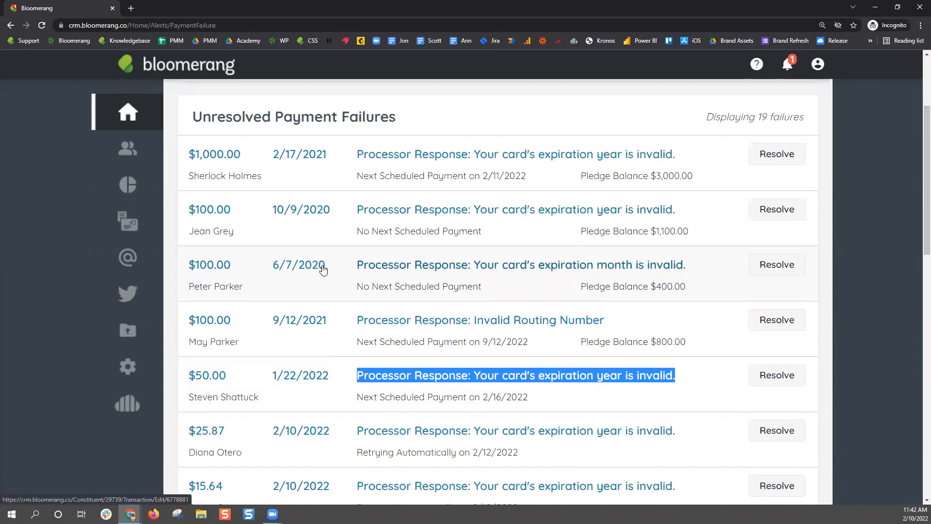
On the 6/7/2020 failed pledge, enter a new autopayment credit card number expiring 12/22 with its CVC
left_click(206, 268)
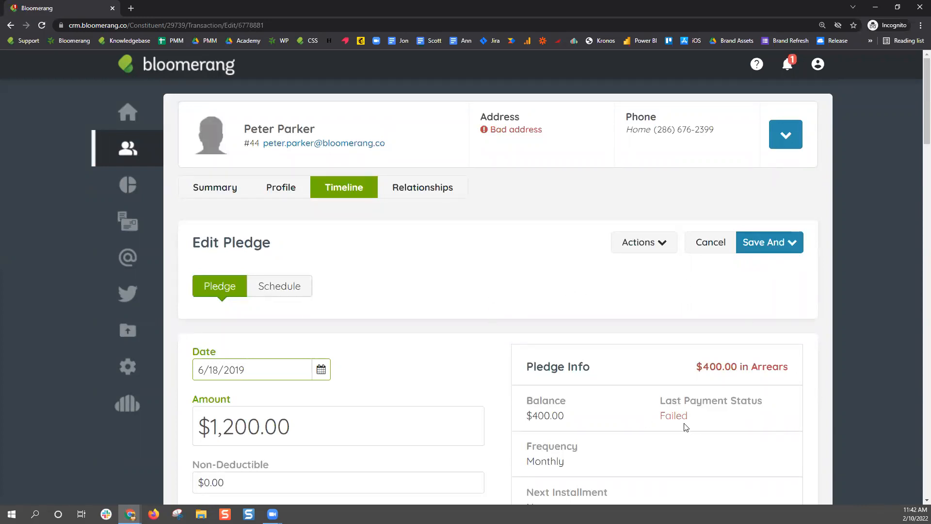
scroll(394, 327, "down", 7)
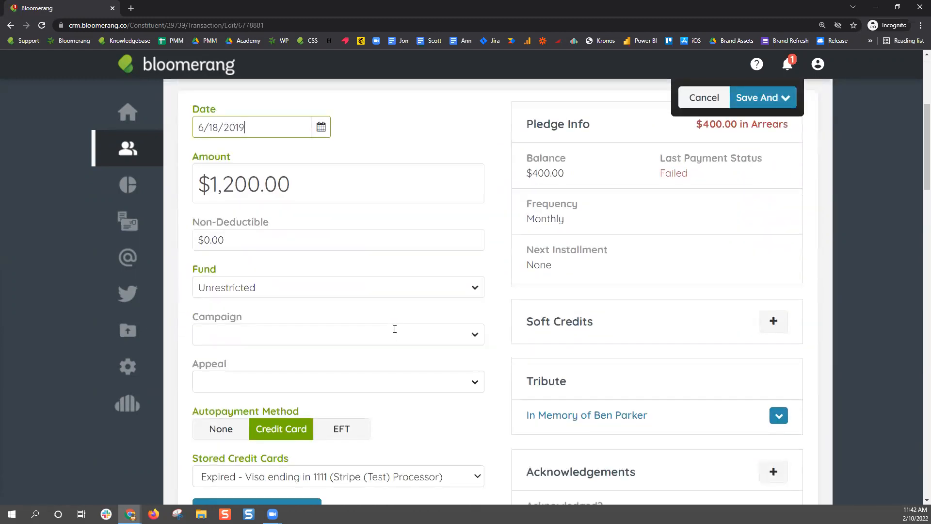
scroll(396, 335, "down", 1)
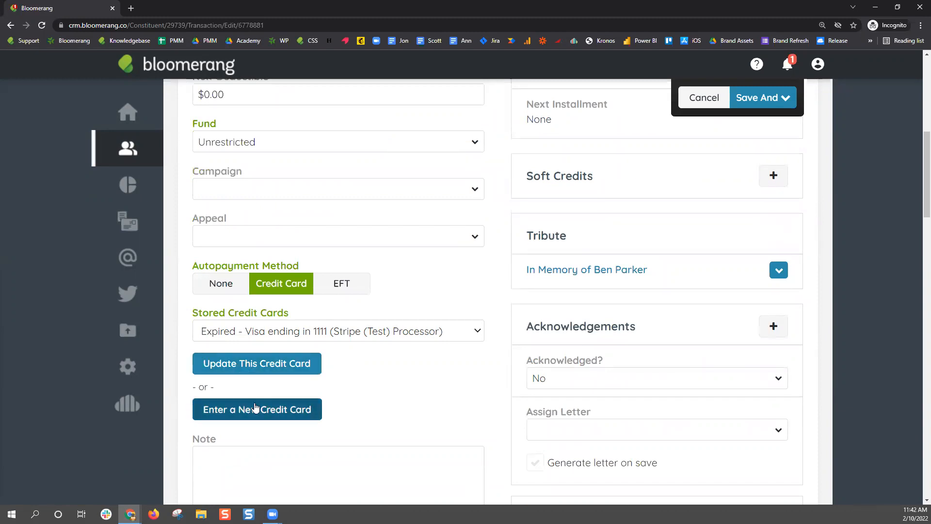
left_click(256, 407)
left_click(257, 385)
type("411")
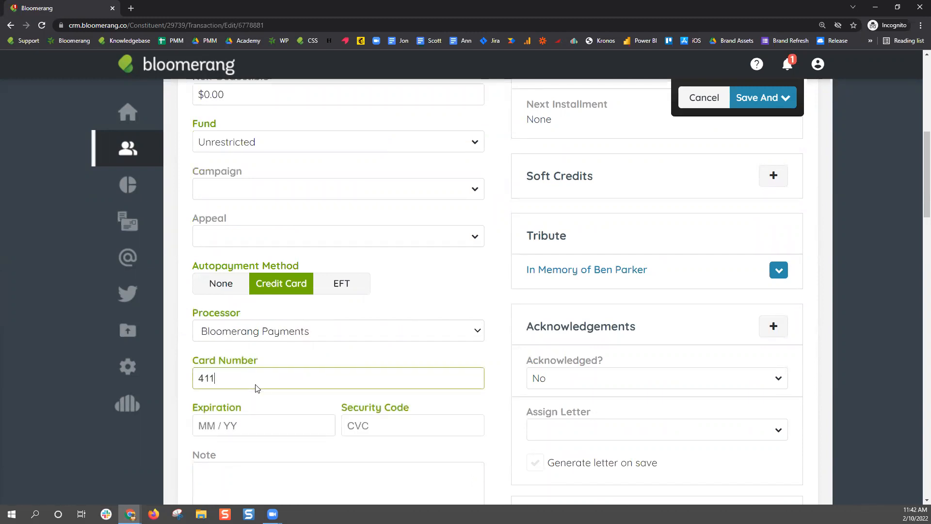
type("1 1111 1111 1111")
left_click(226, 430)
type("12")
type("22")
type("222")
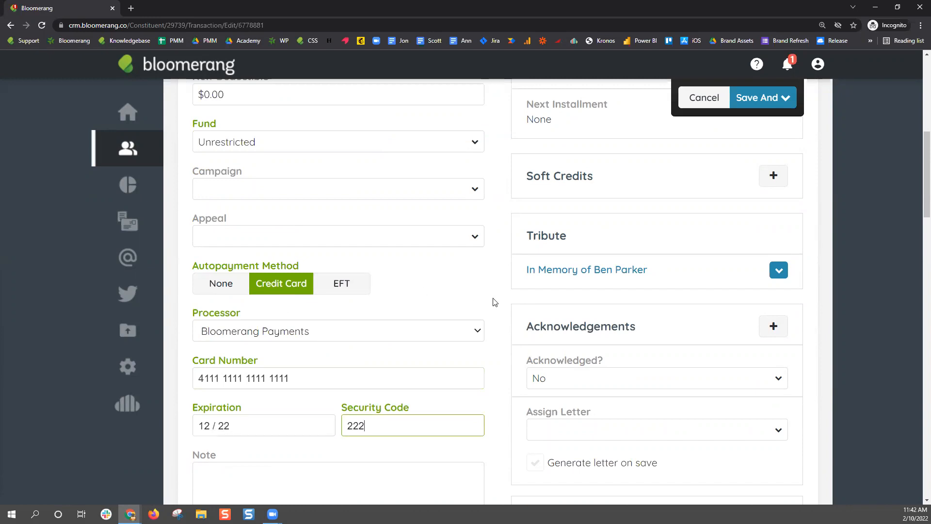
scroll(505, 347, "up", 5)
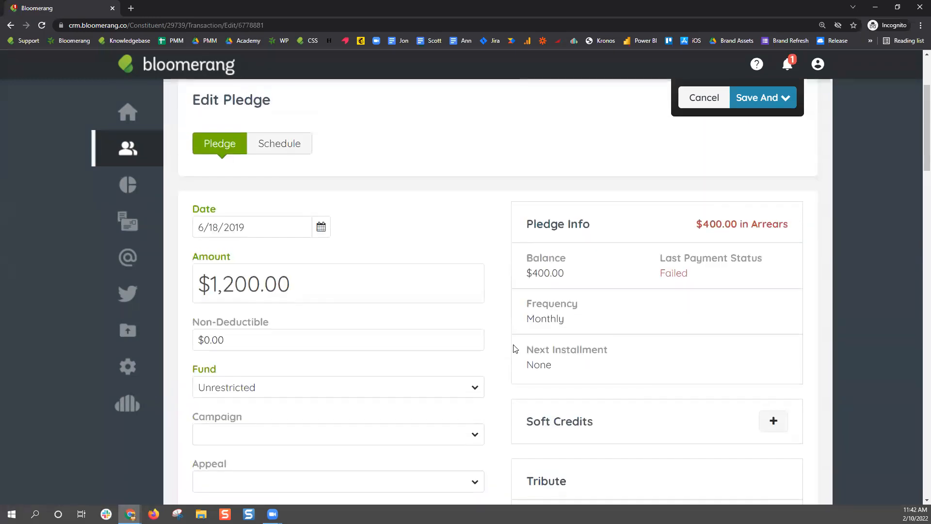
scroll(515, 348, "up", 2)
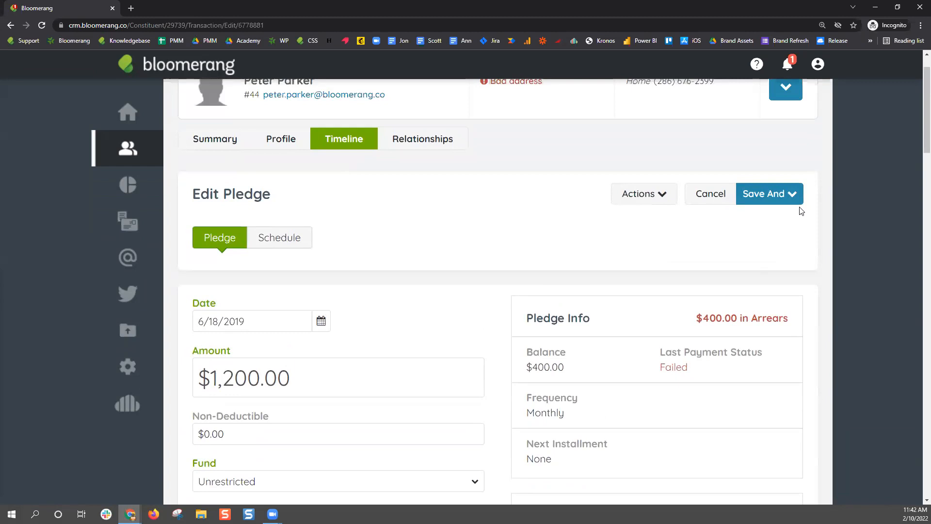
Save the pledge with Reprocess Failed Payment, leaving a $300.00 balance and a Successful status
left_click(794, 205)
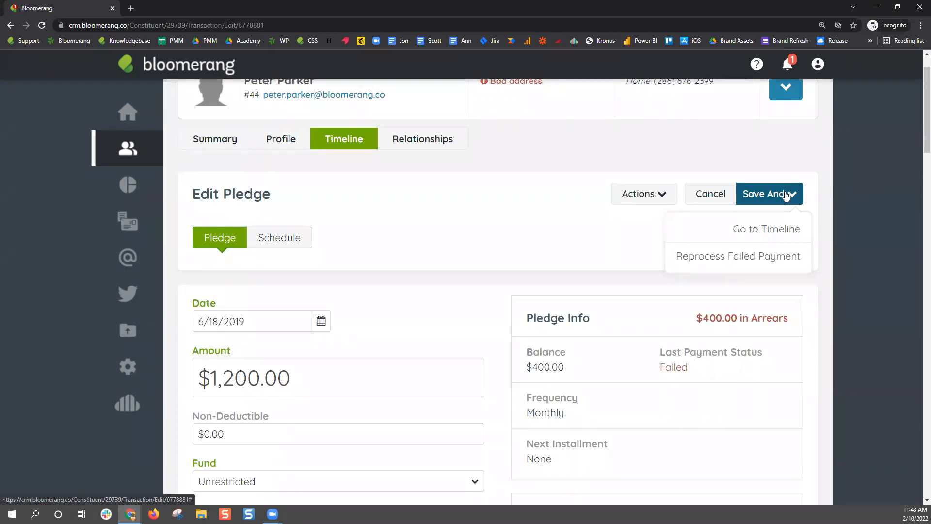
left_click(791, 256)
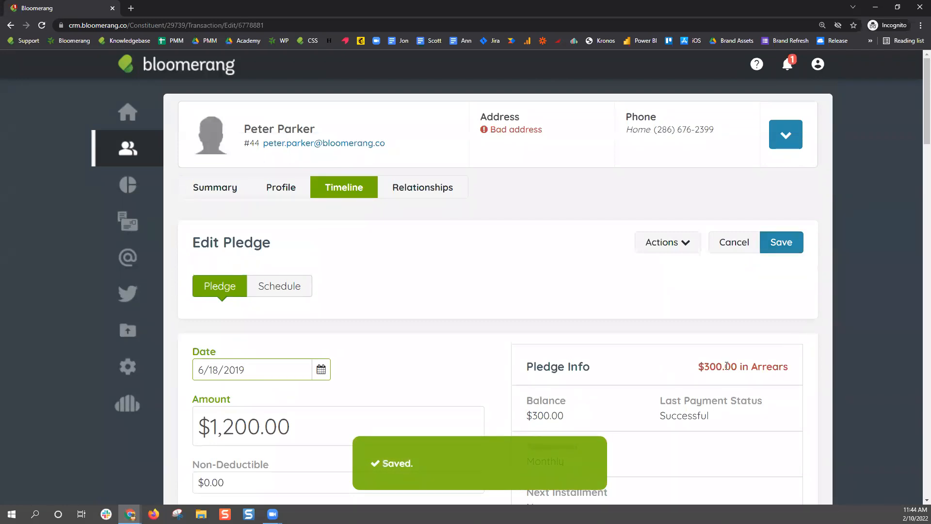
Review the pledge's Schedule: 10 payments, 20 failures, and $300.00 of unfulfilled installments in arrears
left_click(296, 281)
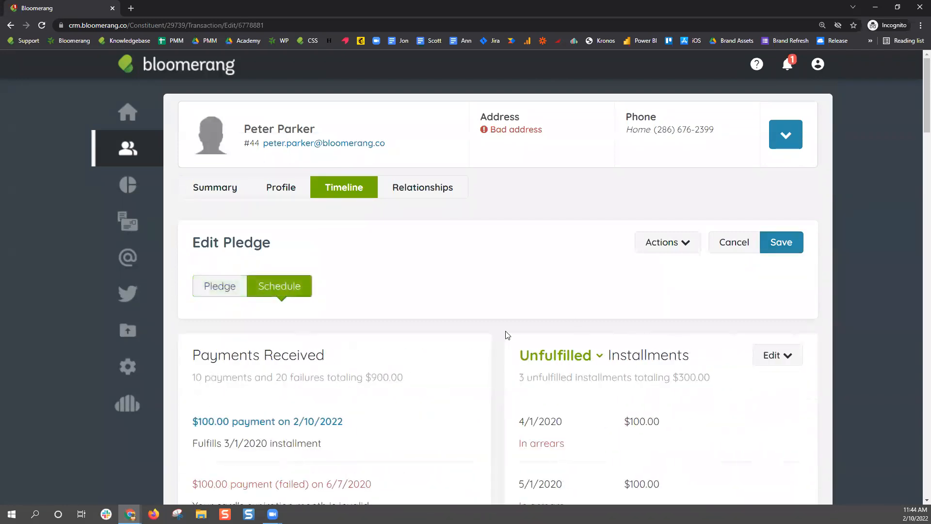
scroll(506, 333, "down", 6)
scroll(507, 334, "down", 15)
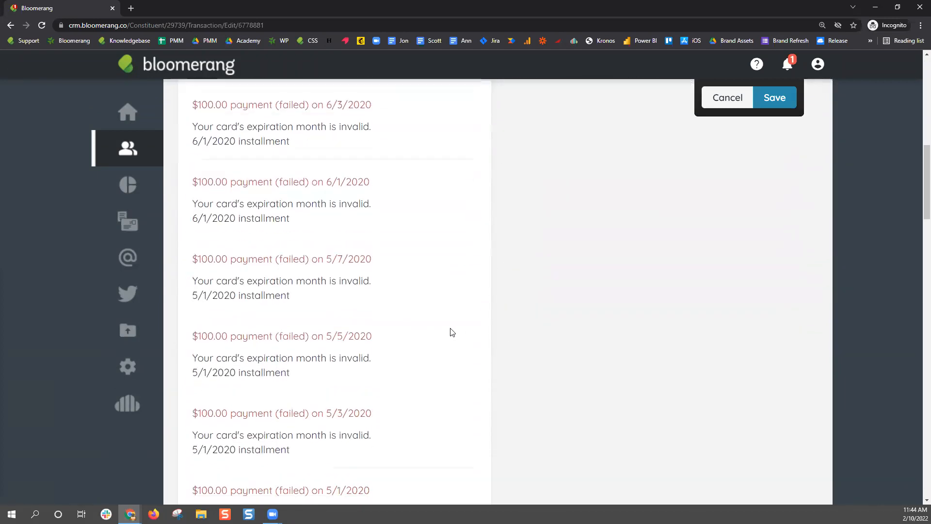
scroll(451, 331, "down", 10)
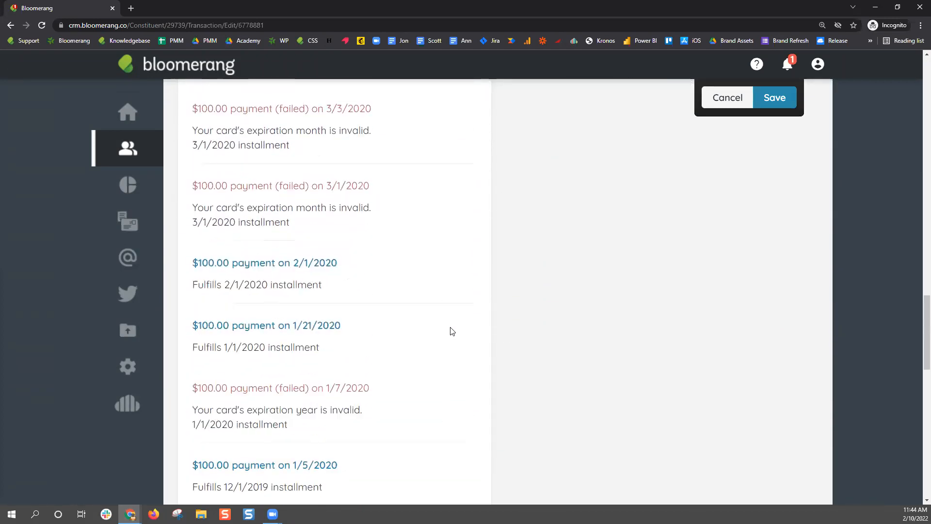
scroll(452, 331, "up", 20)
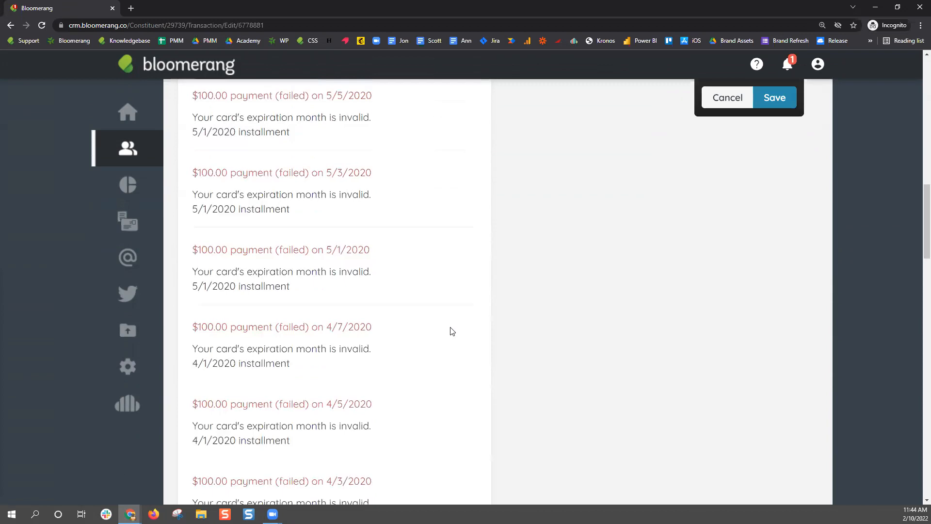
scroll(451, 331, "up", 3)
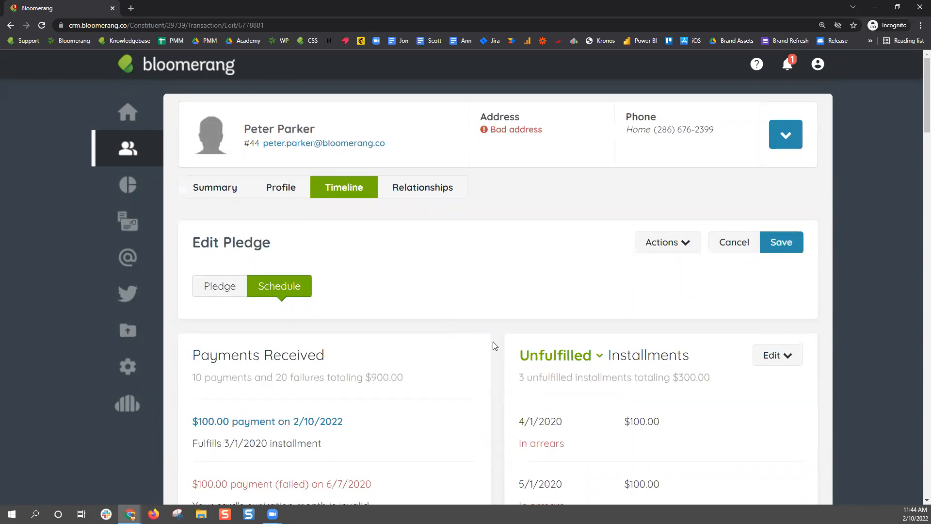
scroll(495, 346, "down", 8)
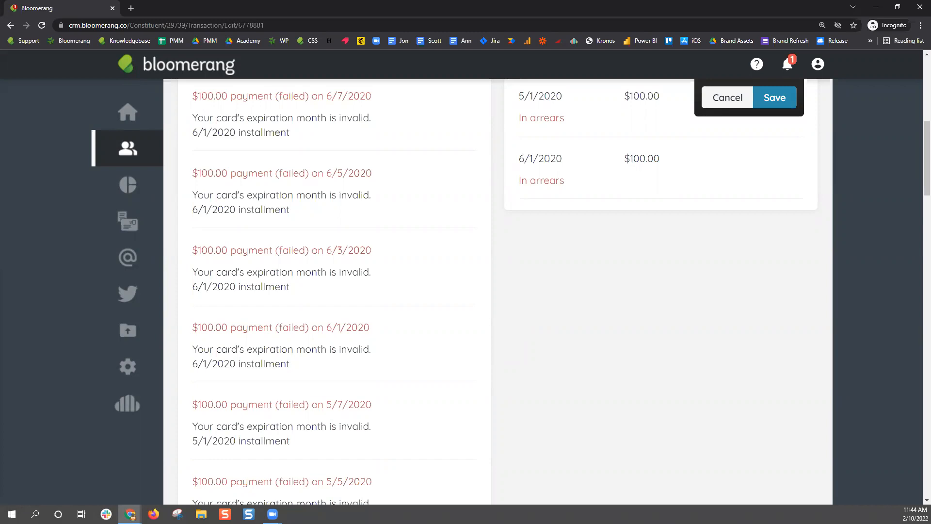
Create a new report from the Pledge Details template via the Reports list
mouse_move(128, 185)
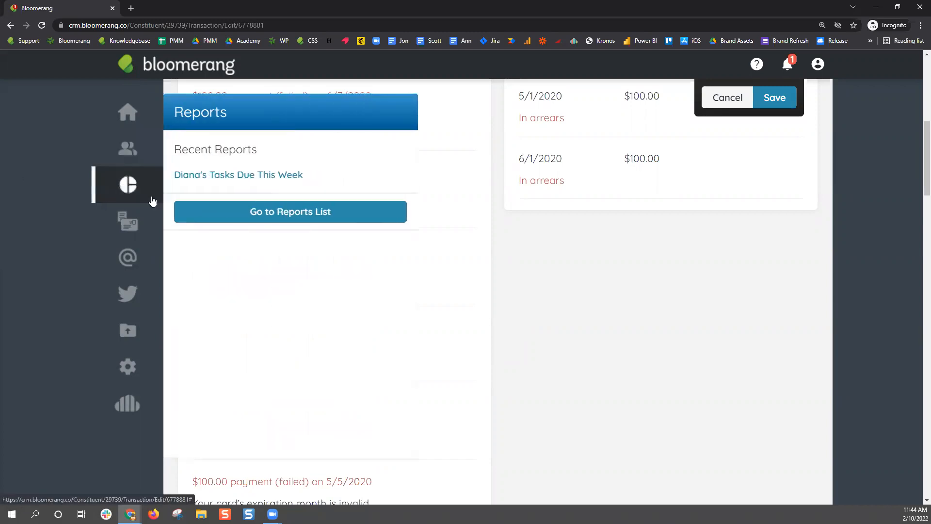
left_click(276, 212)
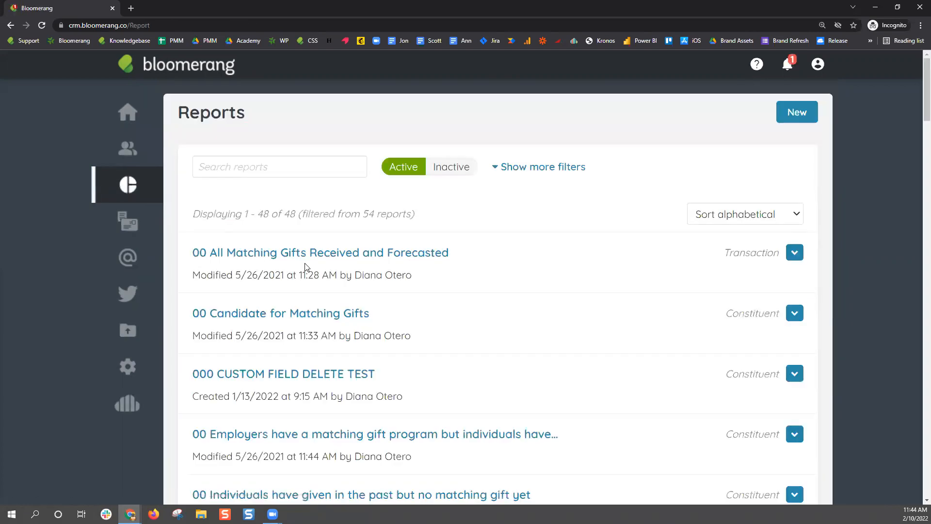
left_click(797, 112)
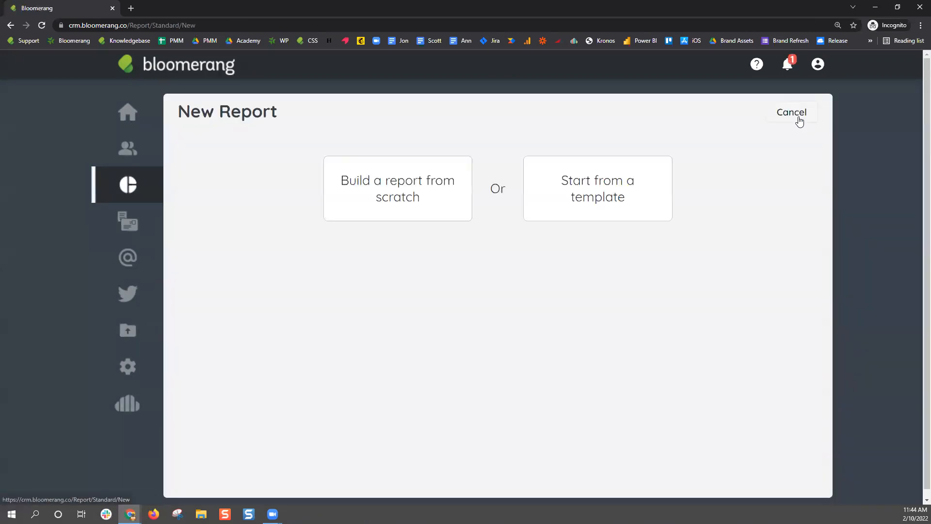
left_click(640, 206)
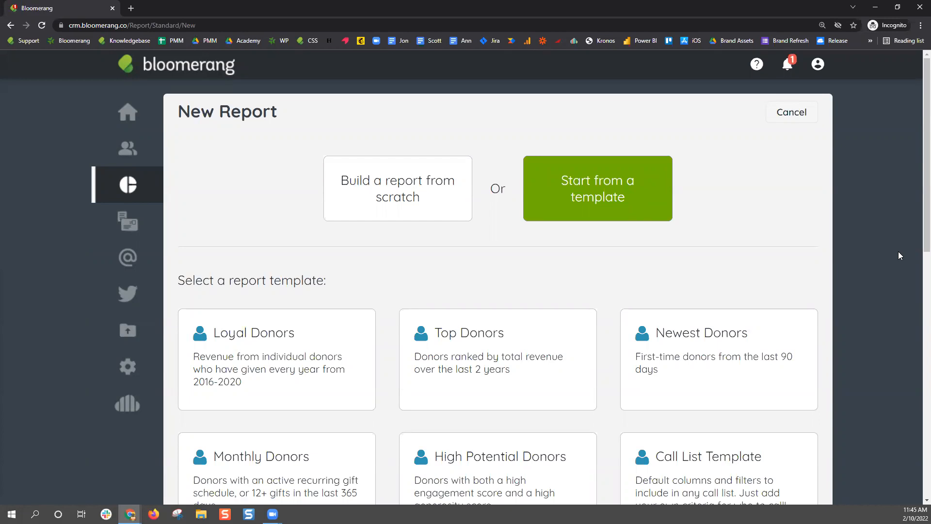
scroll(870, 229, "down", 8)
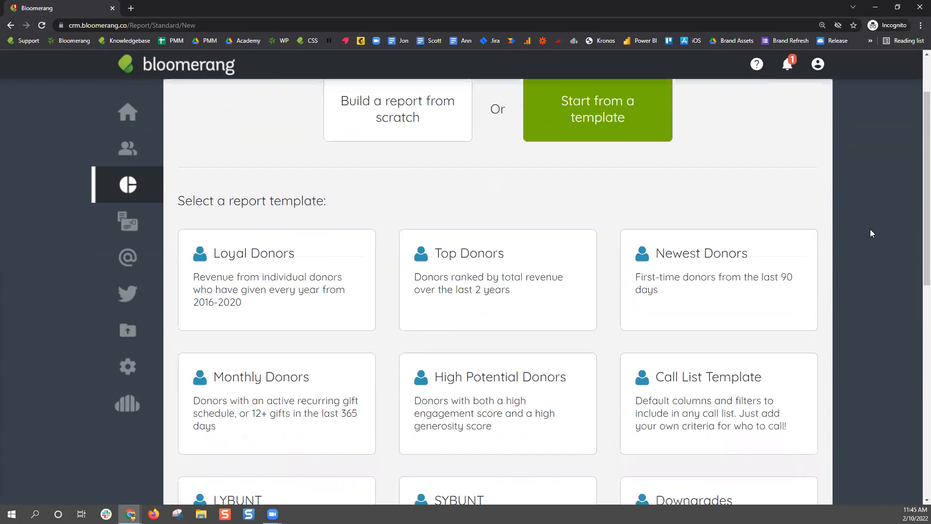
scroll(871, 232, "down", 4)
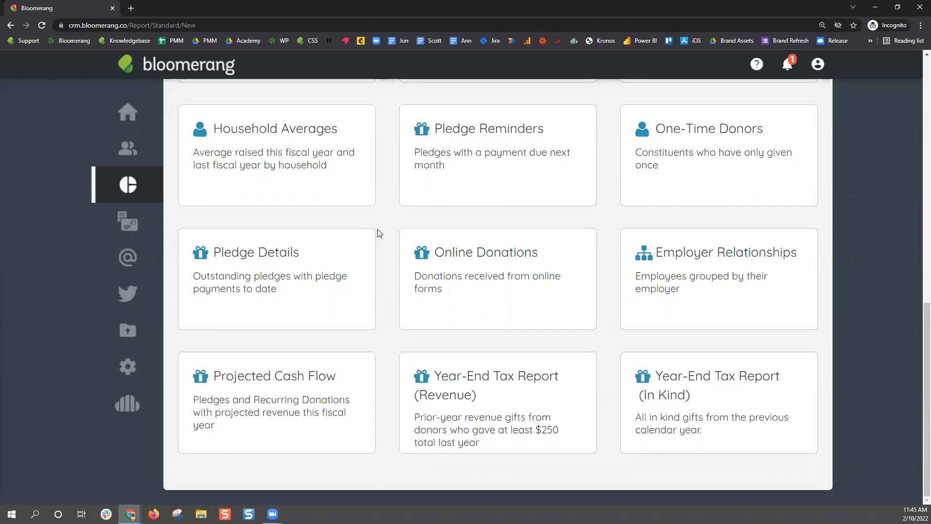
left_click(324, 291)
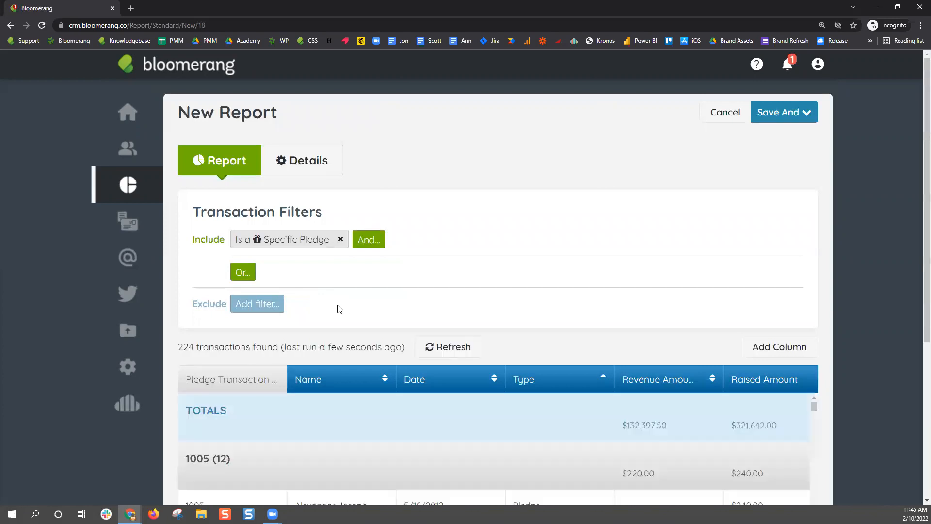
left_click(269, 243)
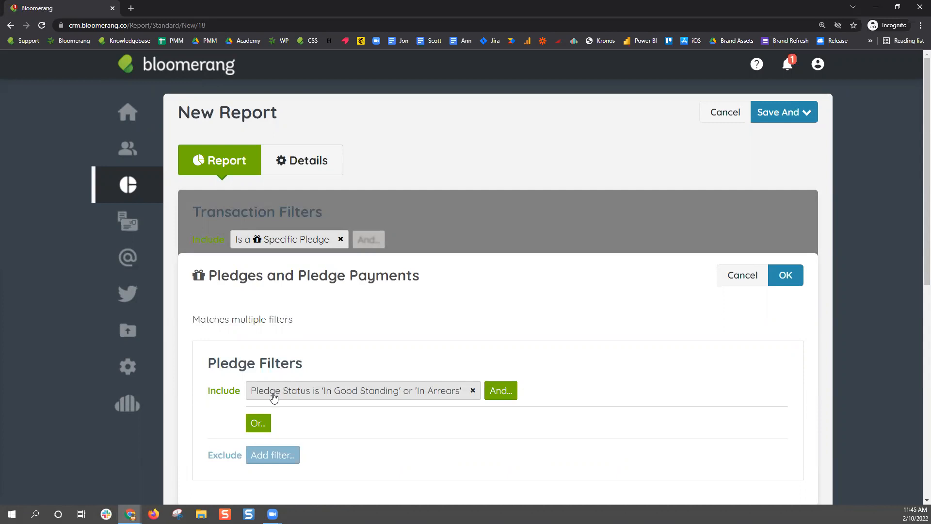
left_click(274, 396)
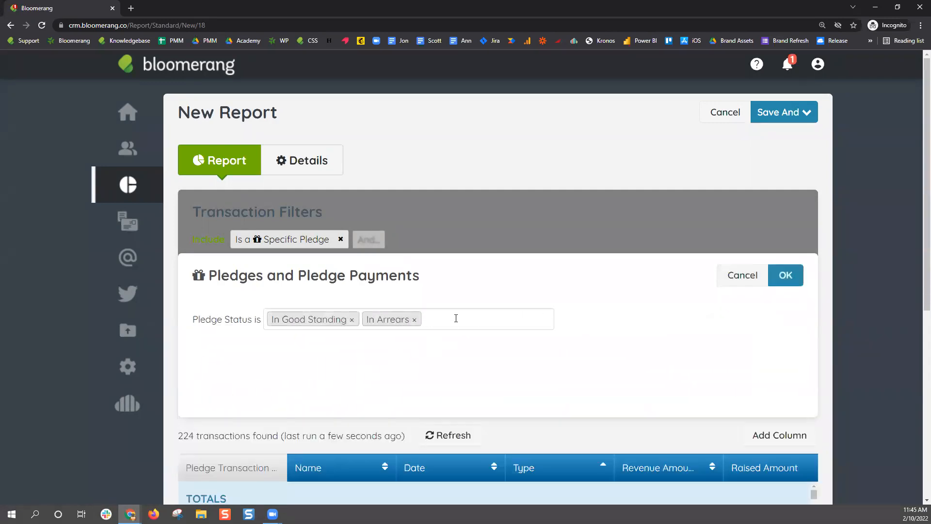
left_click(456, 318)
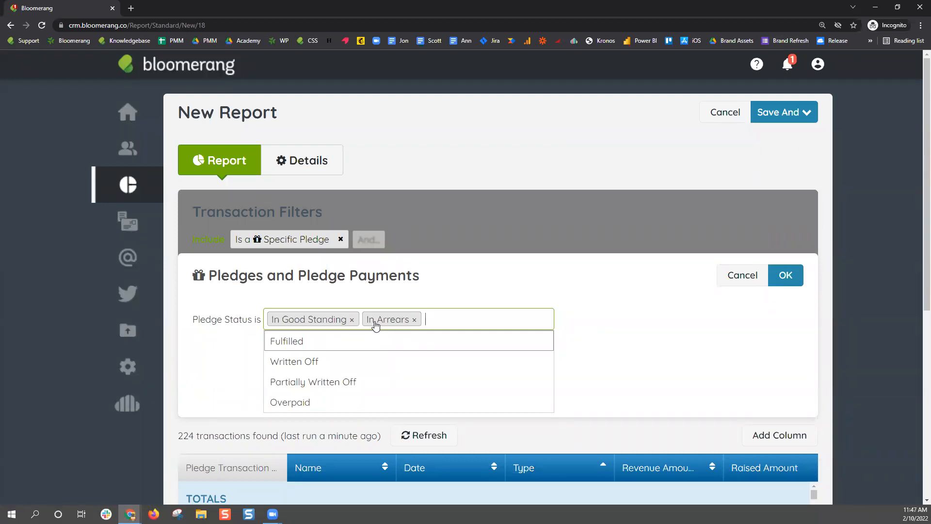
left_click(779, 281)
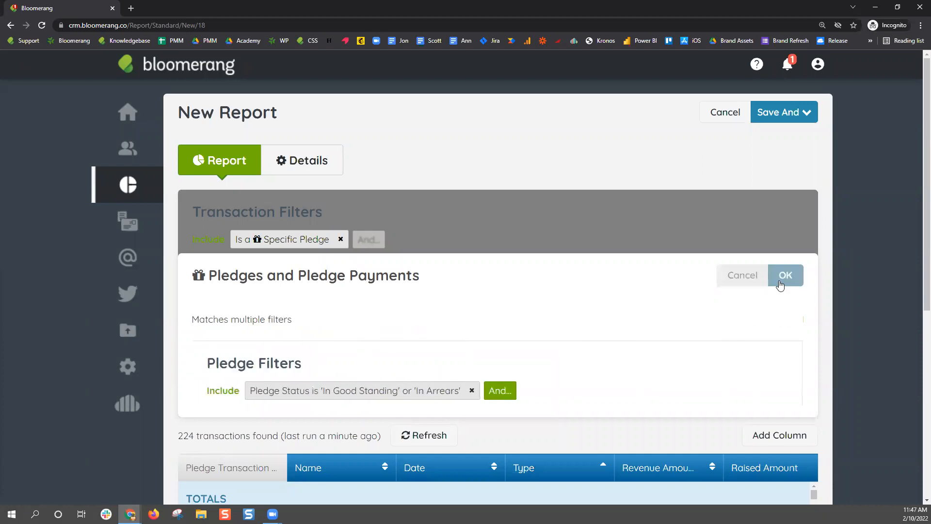
left_click(782, 277)
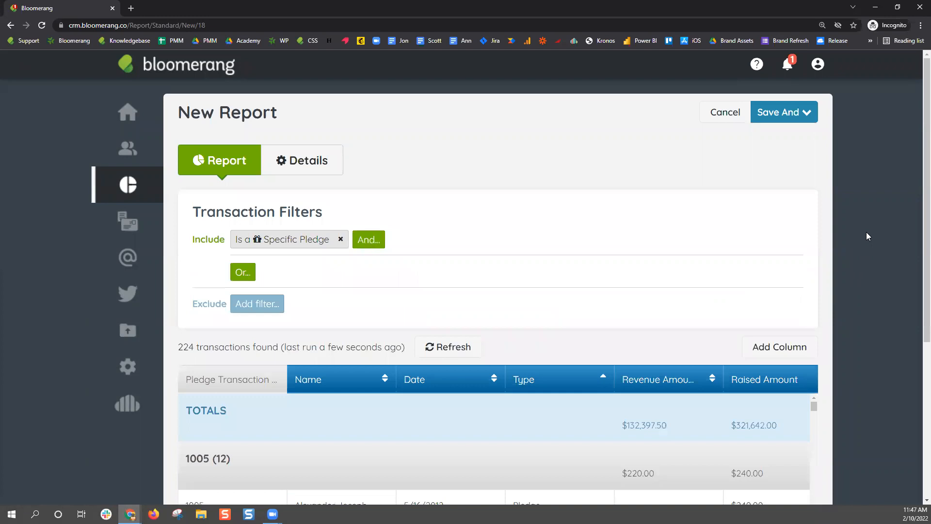
scroll(872, 217, "down", 5)
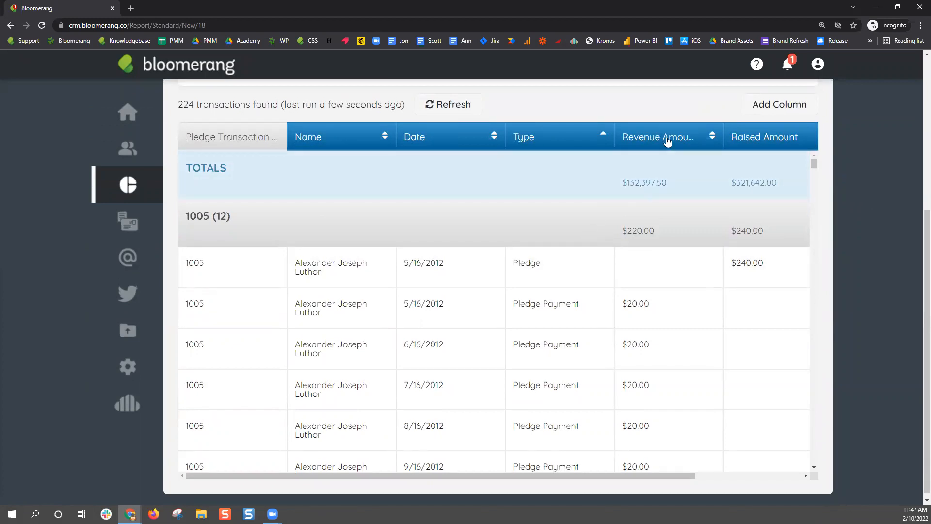
left_click_drag(690, 478, 820, 482)
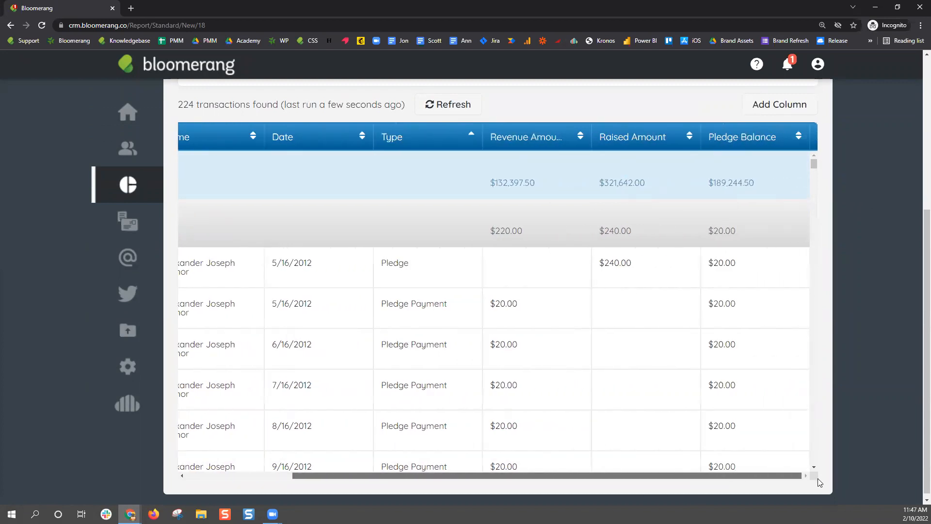
left_click_drag(736, 482, 530, 483)
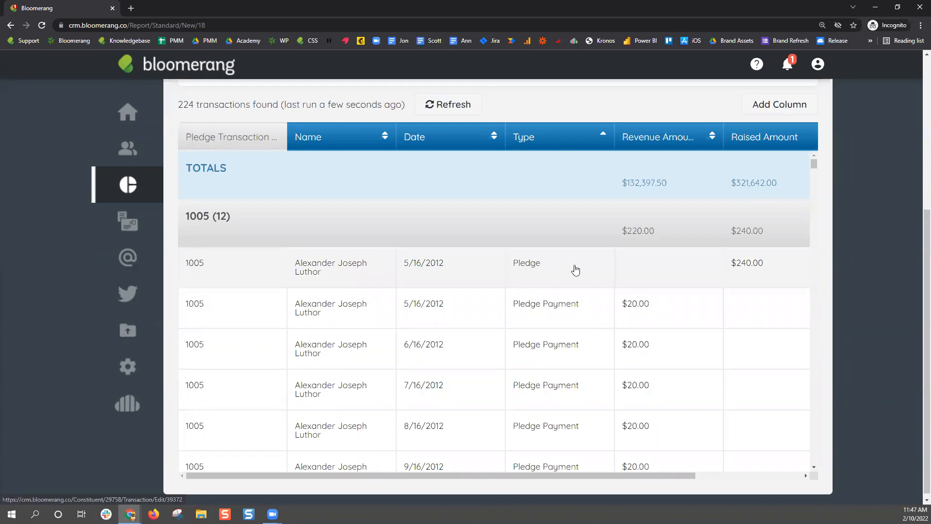
scroll(605, 274, "down", 3)
scroll(573, 275, "down", 5)
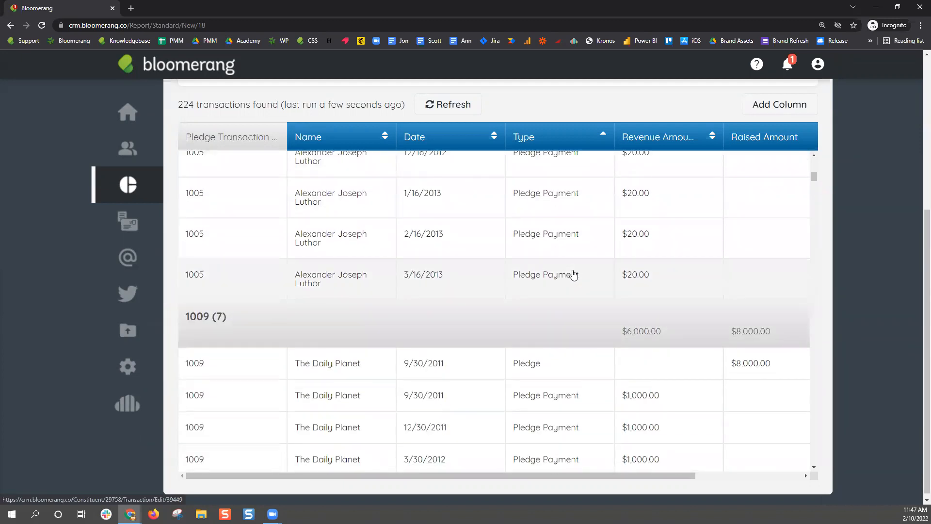
scroll(574, 275, "down", 2)
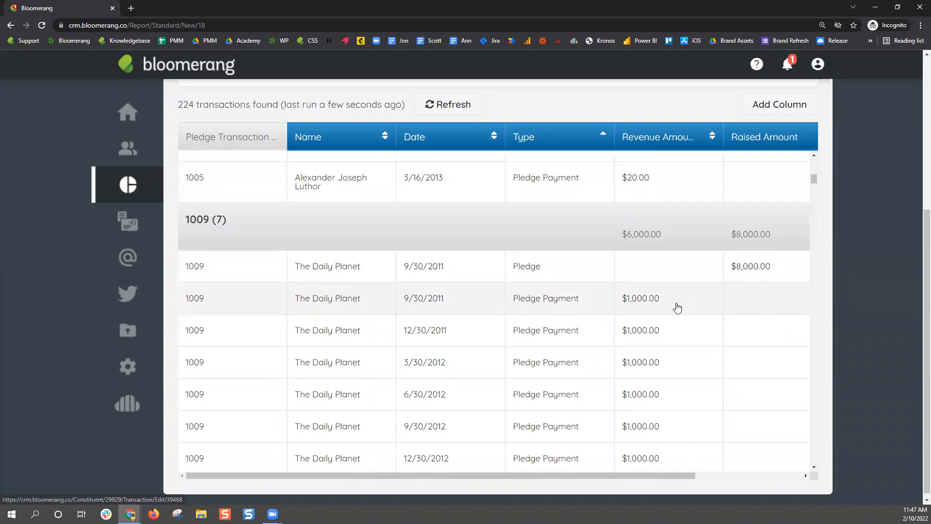
scroll(677, 307, "down", 1)
scroll(676, 307, "down", 2)
scroll(677, 307, "down", 12)
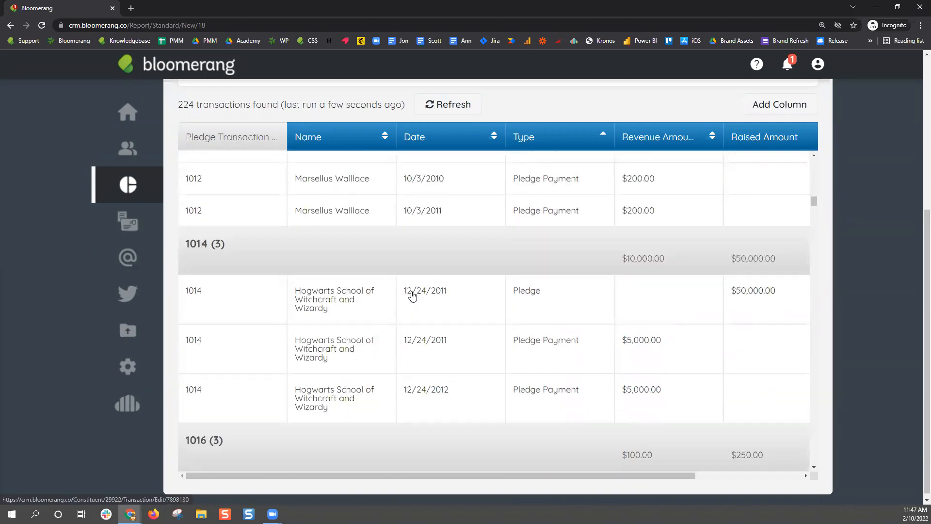
scroll(413, 296, "down", 4)
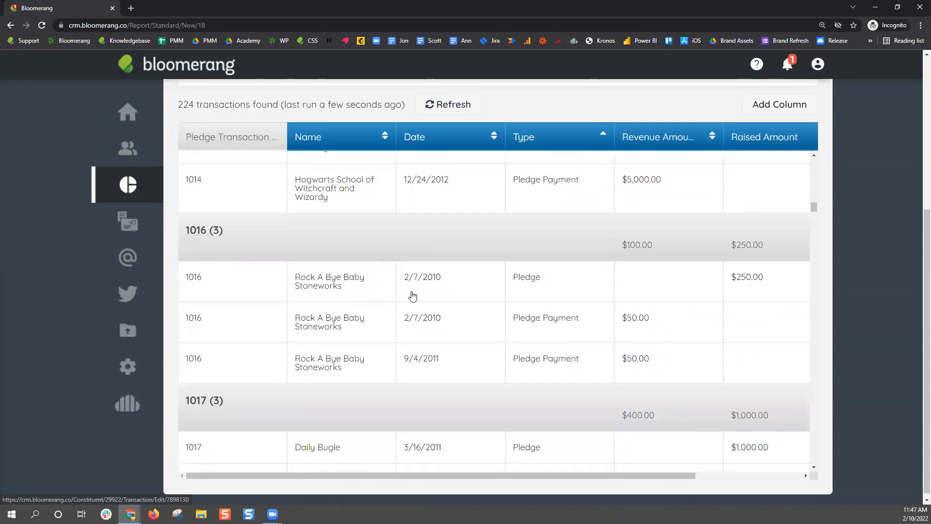
scroll(412, 296, "down", 7)
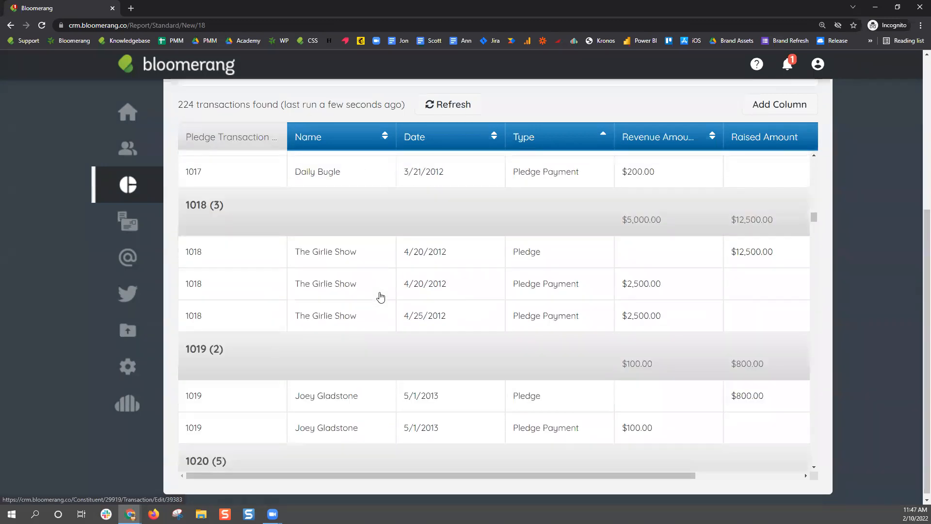
scroll(381, 296, "down", 10)
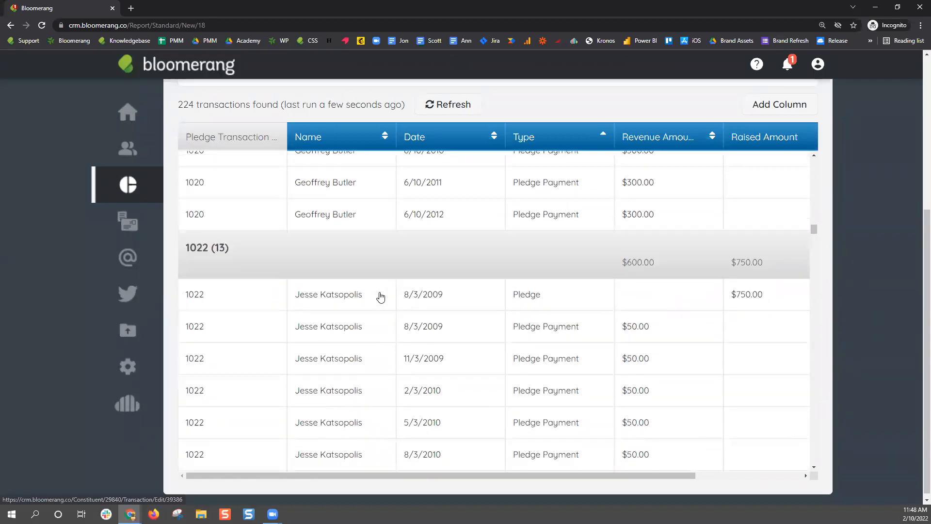
scroll(353, 347, "down", 6)
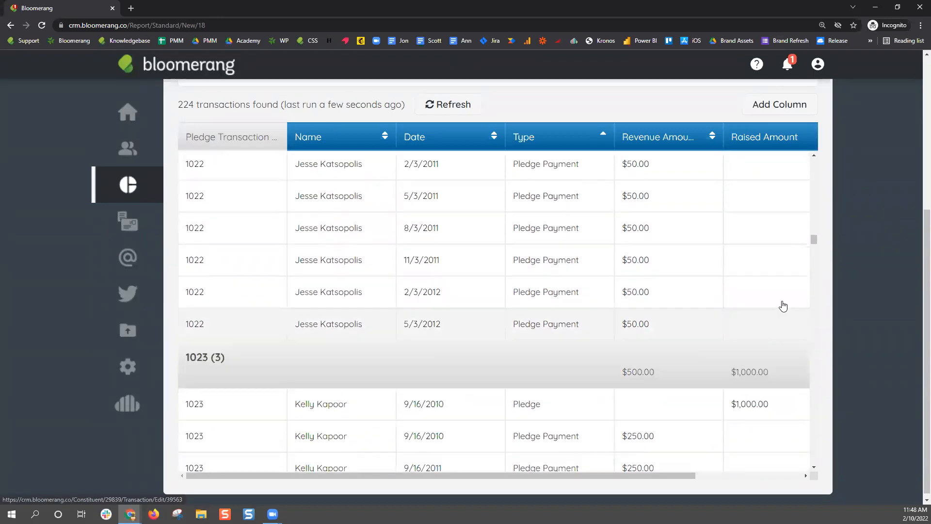
left_click_drag(814, 239, 814, 161)
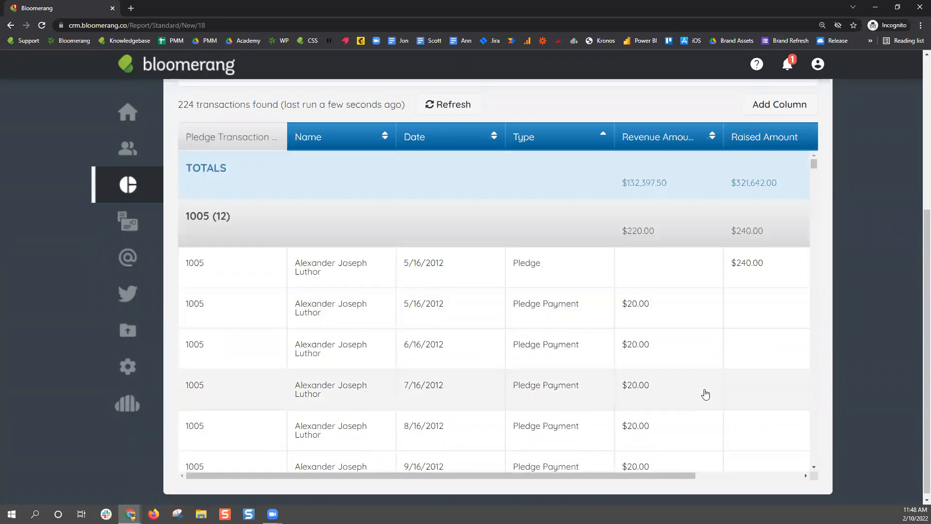
left_click_drag(662, 475, 810, 466)
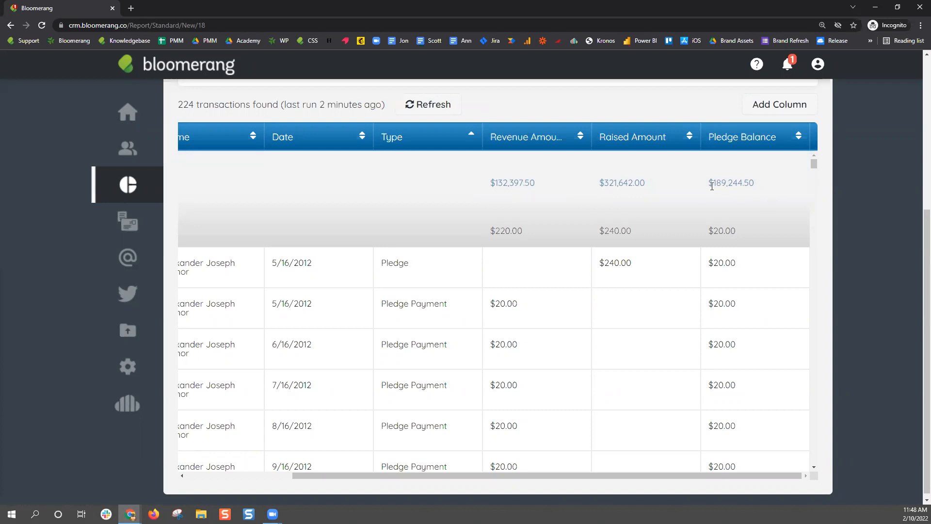
left_click(775, 193)
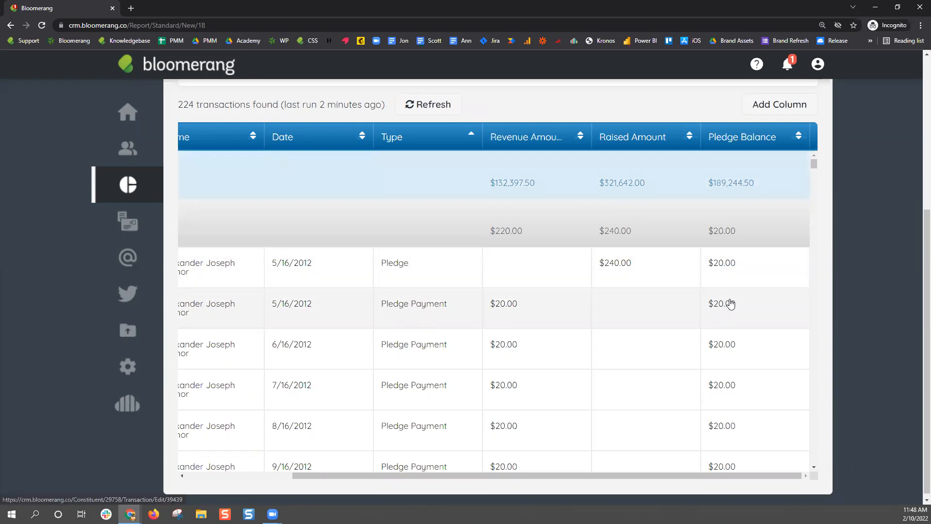
left_click(717, 186)
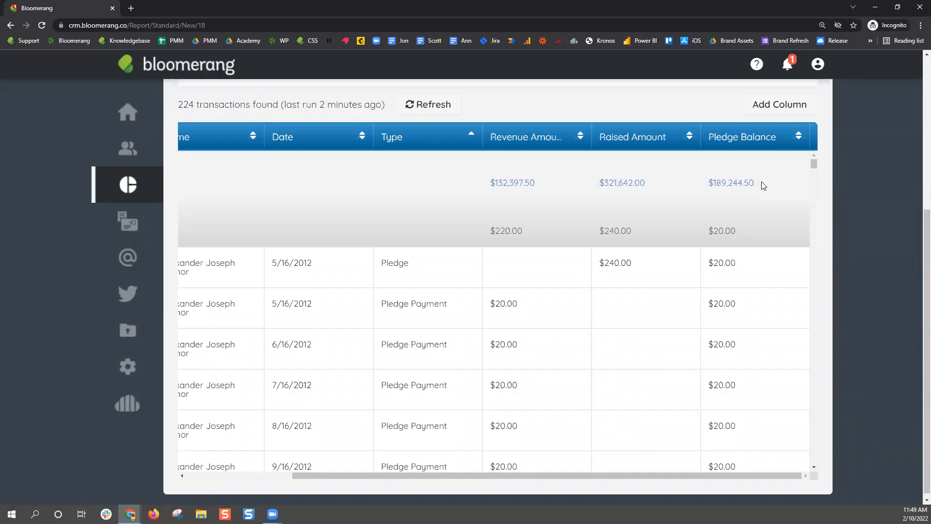
left_click_drag(604, 476, 459, 479)
left_click_drag(554, 482, 632, 484)
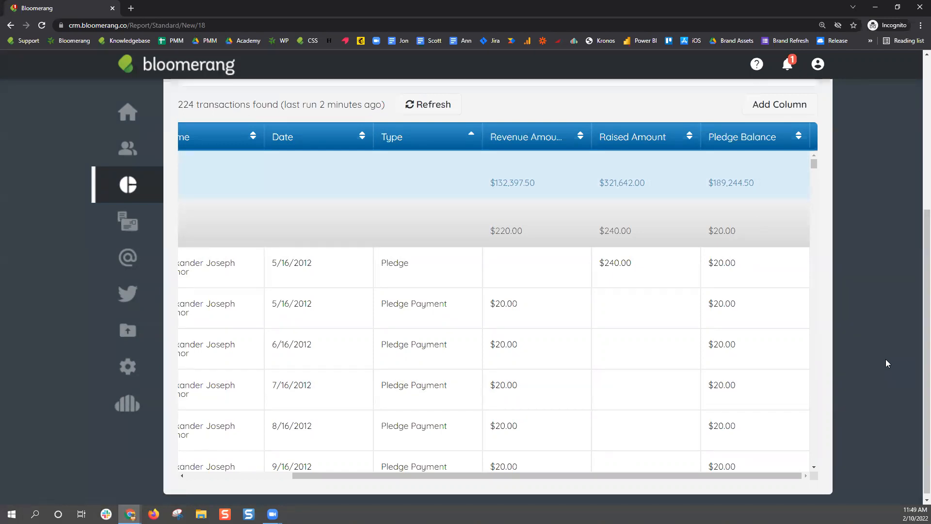
Add a second transaction filter, Type is 'Pledge', alongside the Specific Pledge filter
scroll(886, 363, "up", 5)
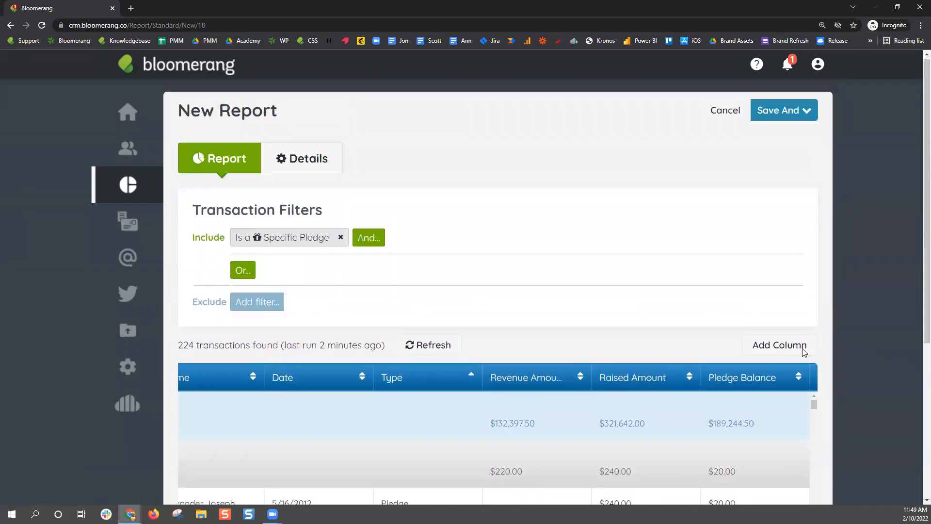
left_click(357, 240)
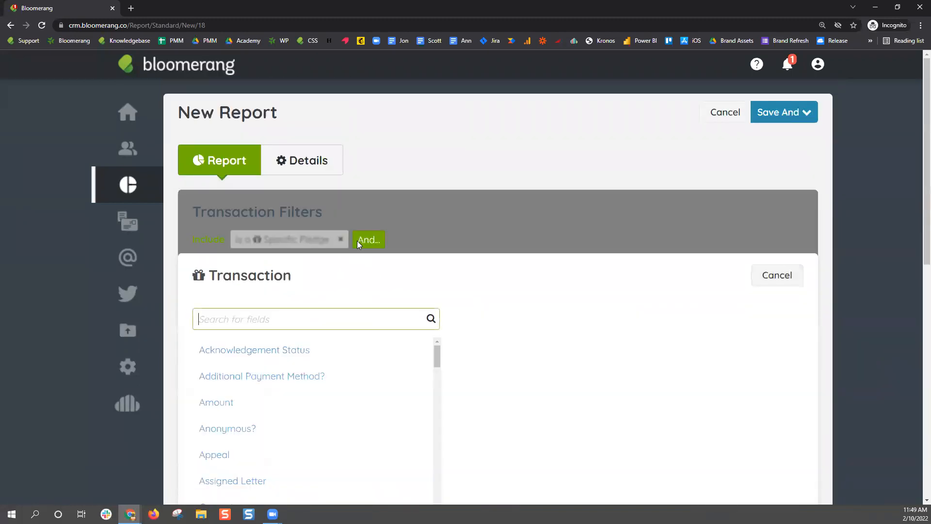
type("type")
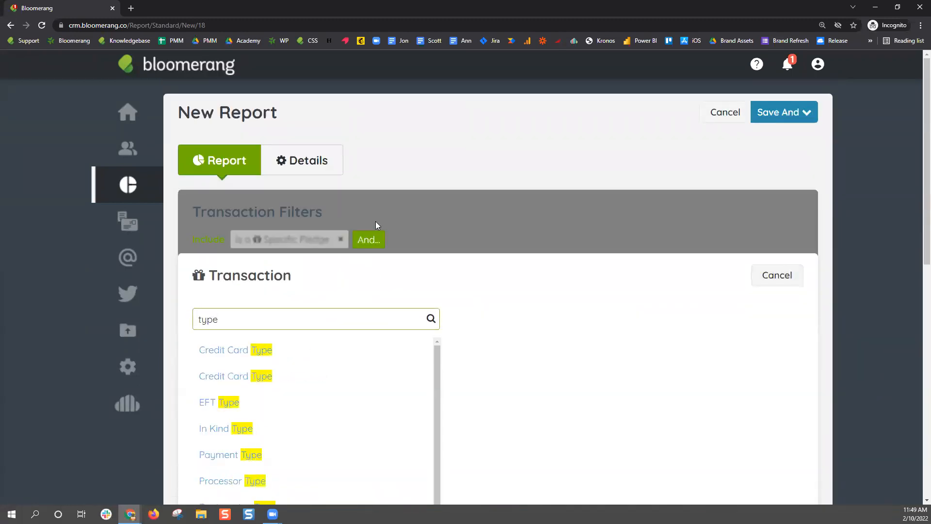
scroll(291, 401, "down", 1)
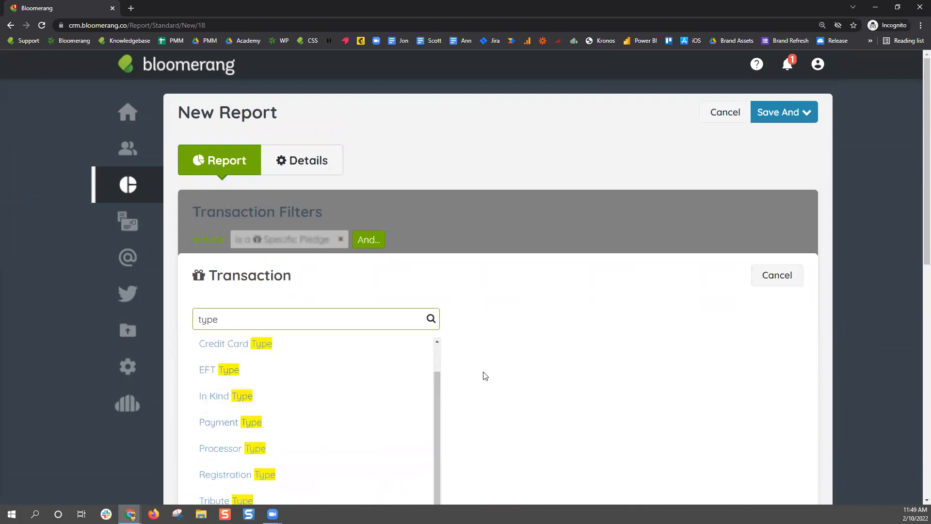
scroll(522, 364, "down", 4)
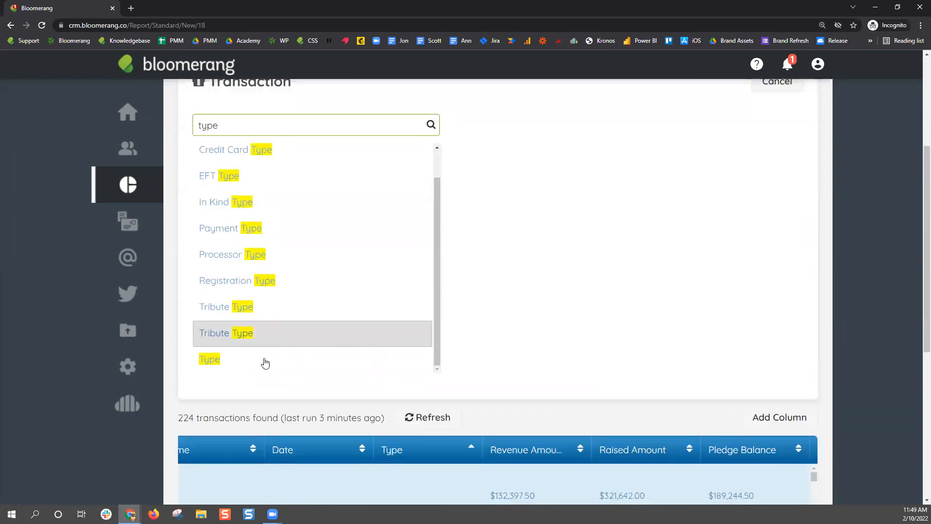
left_click(203, 362)
scroll(385, 341, "up", 3)
left_click(294, 276)
left_click(288, 311)
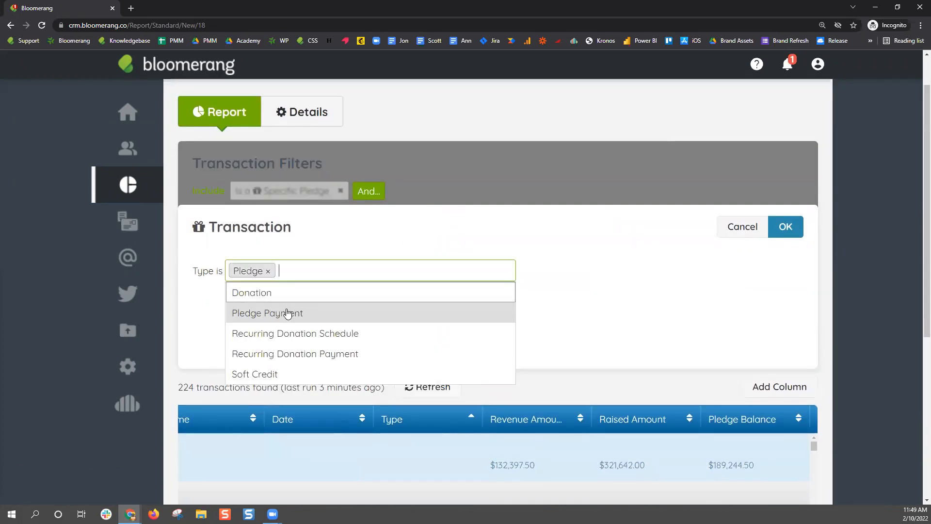
left_click(784, 229)
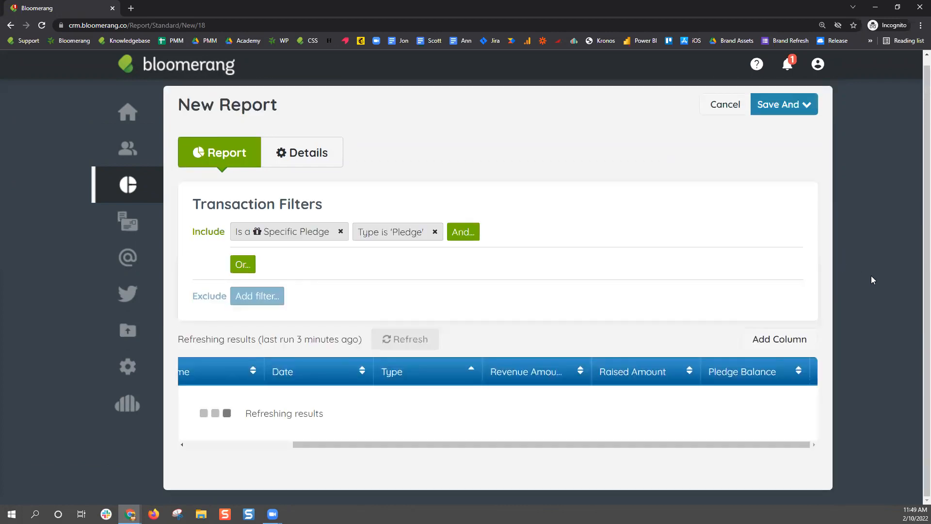
Group the 52-transaction report by constituent Name rather than pledge transaction number
scroll(866, 289, "down", 5)
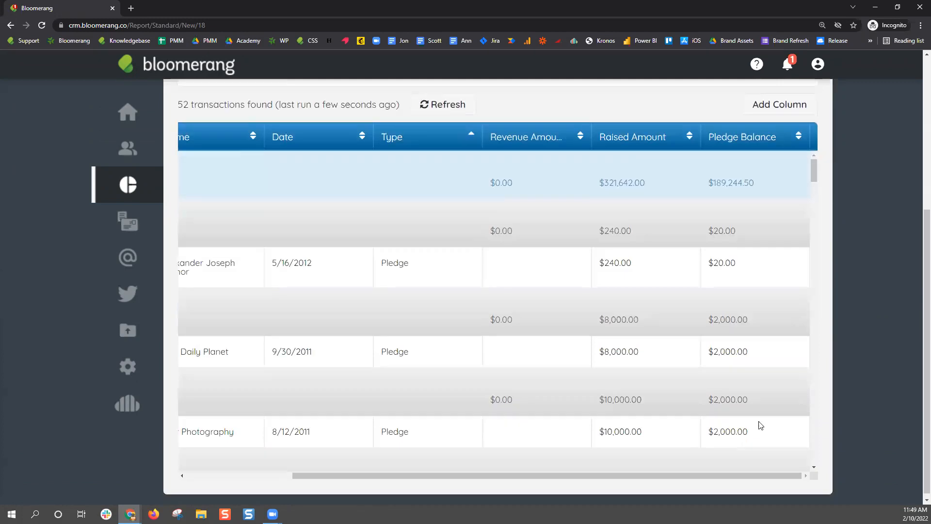
left_click_drag(713, 474, 613, 488)
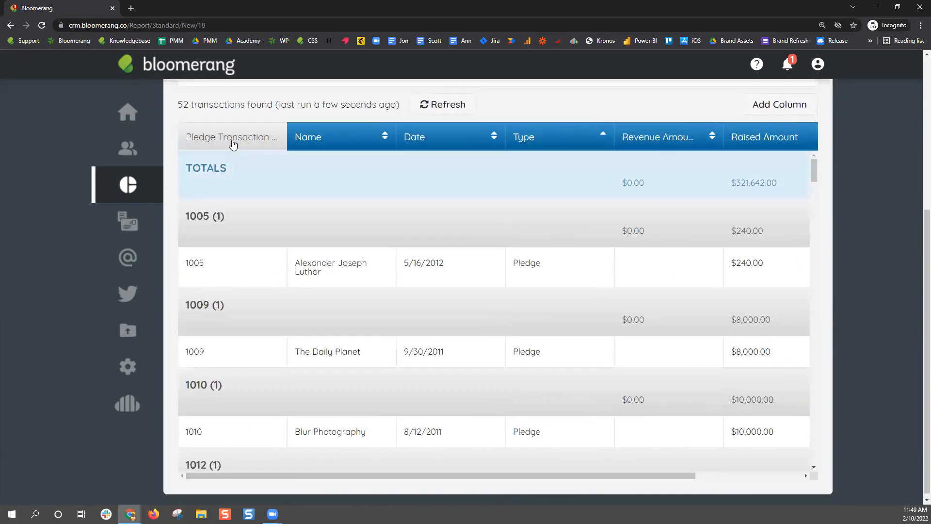
left_click(232, 143)
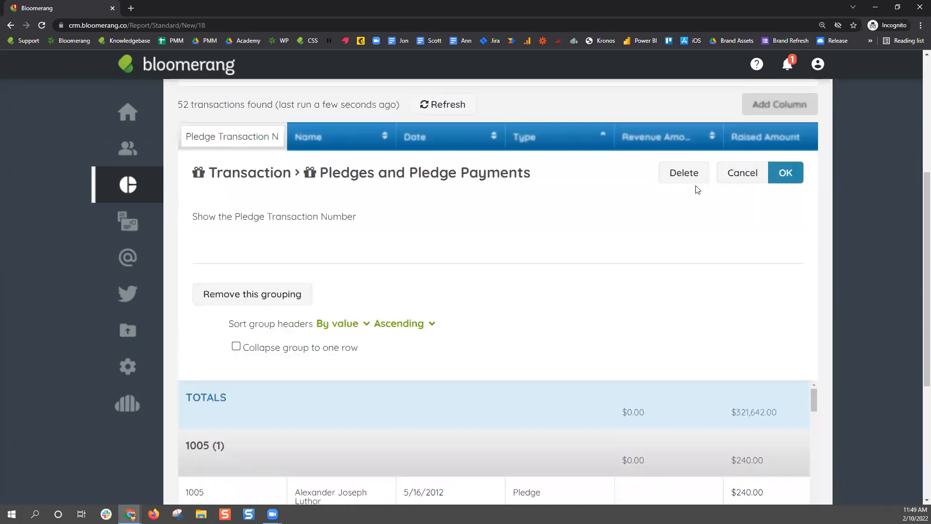
left_click(746, 177)
left_click(338, 139)
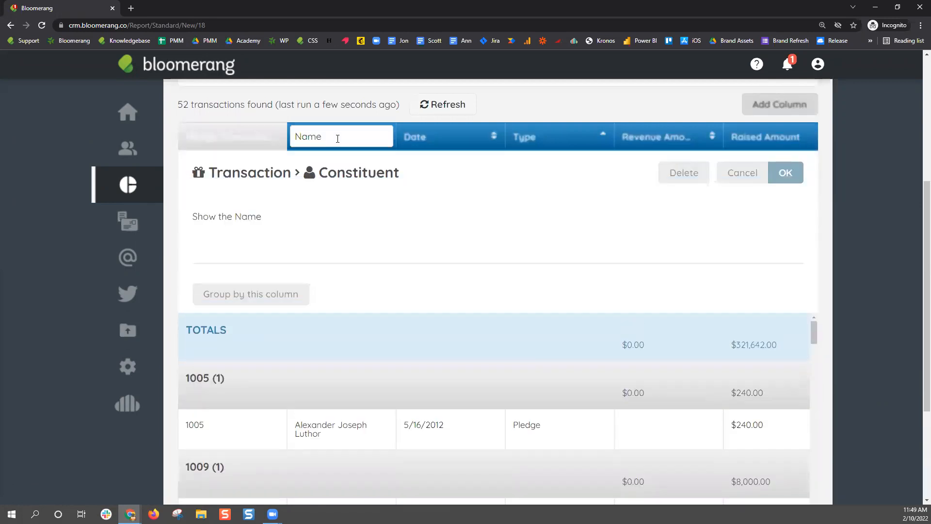
left_click(278, 301)
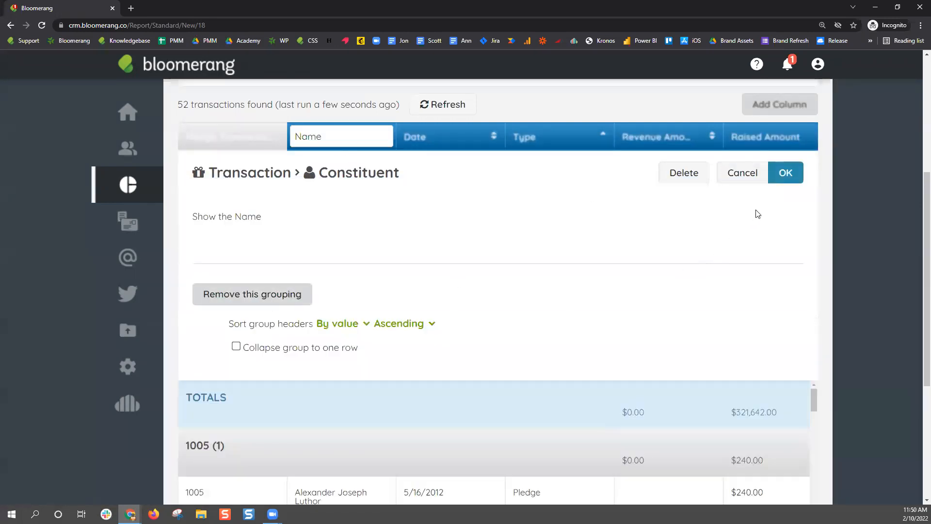
left_click(785, 174)
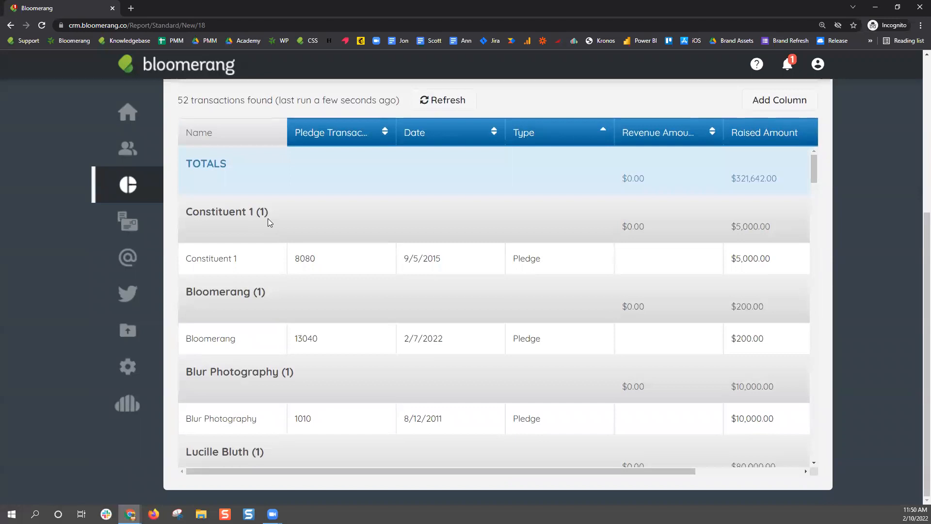
scroll(728, 291, "down", 10)
scroll(564, 286, "up", 4)
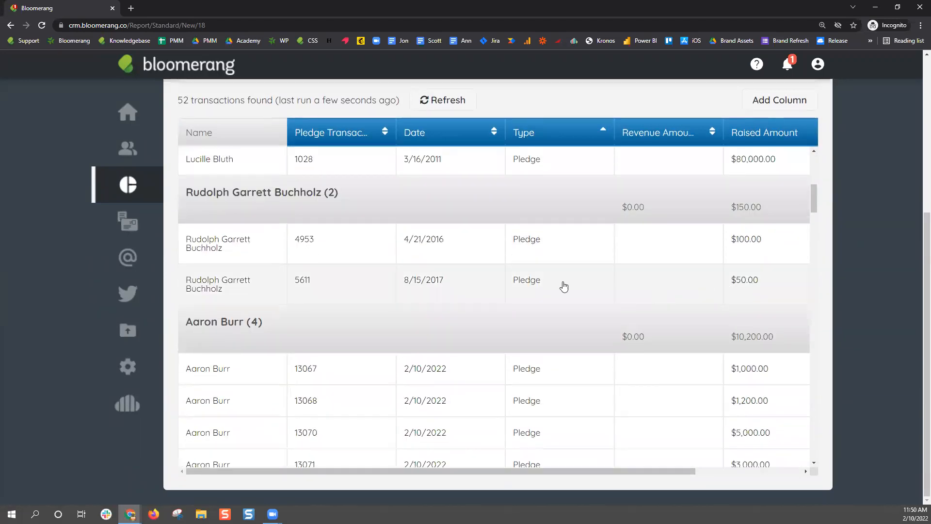
scroll(238, 263, "down", 2)
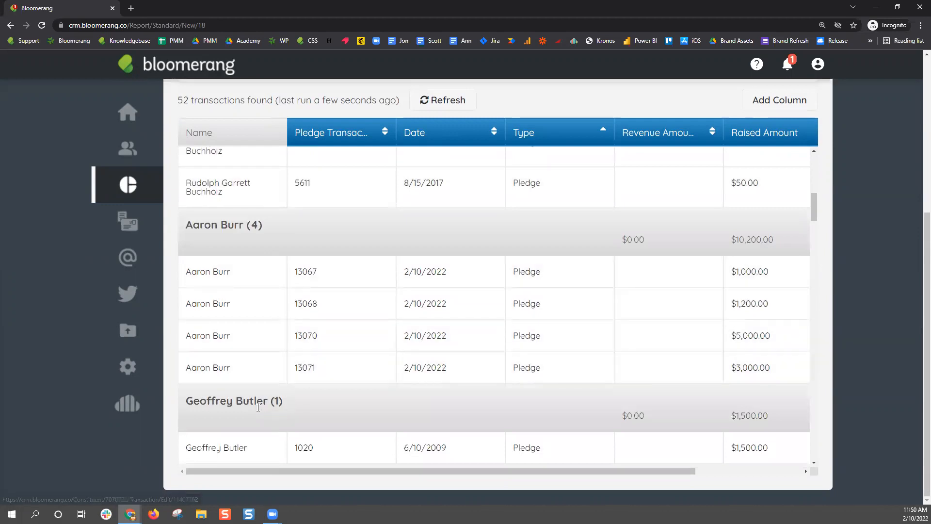
scroll(259, 406, "down", 15)
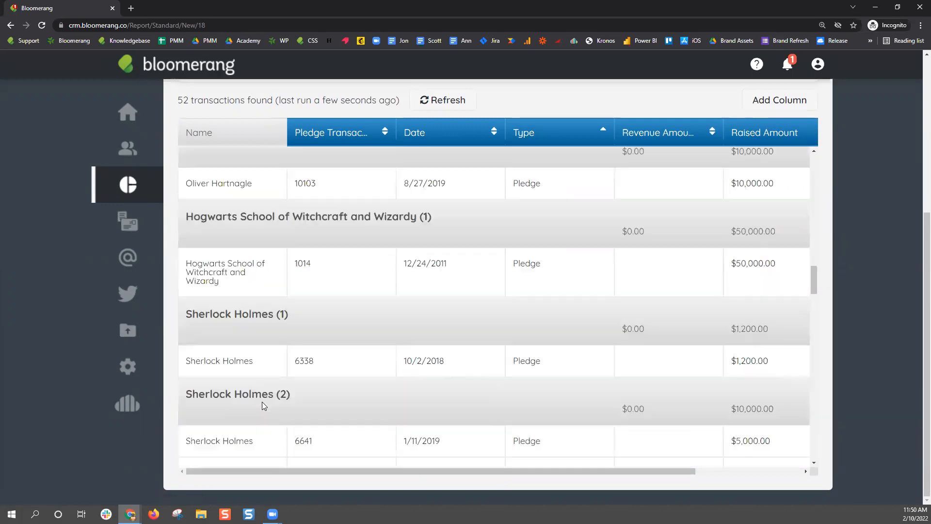
scroll(262, 405, "down", 3)
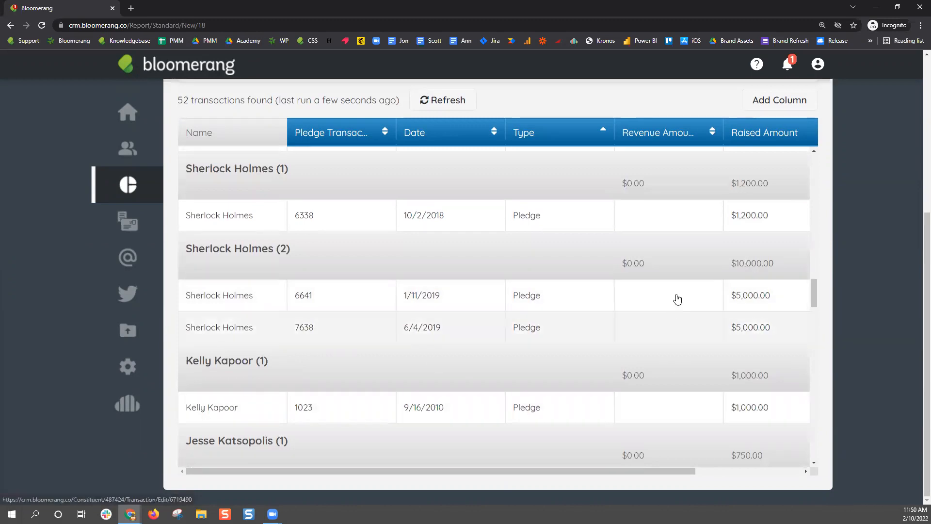
scroll(667, 267, "up", 3)
scroll(667, 270, "up", 15)
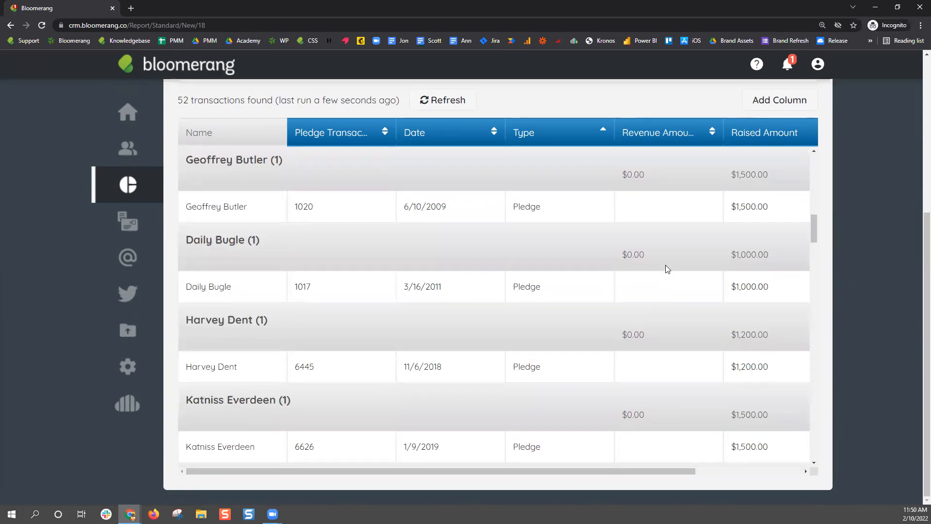
scroll(665, 269, "up", 4)
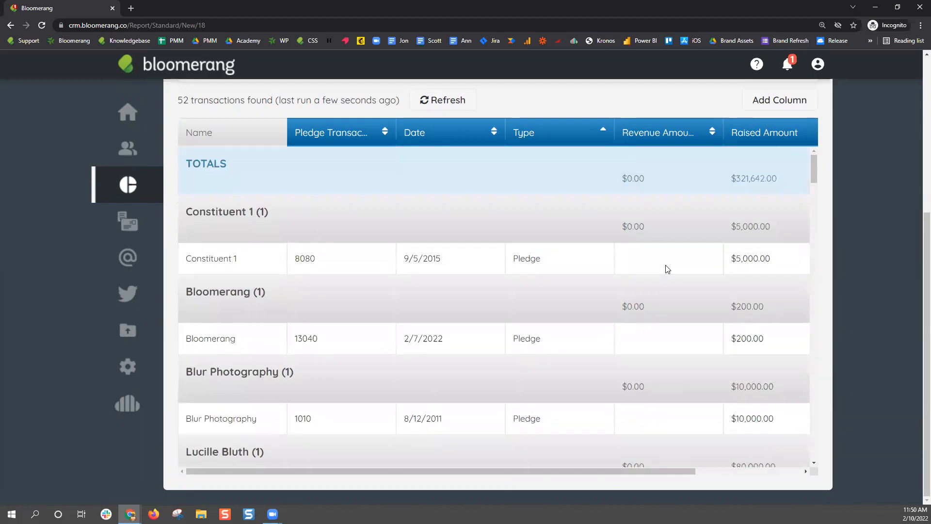
left_click_drag(644, 470, 765, 473)
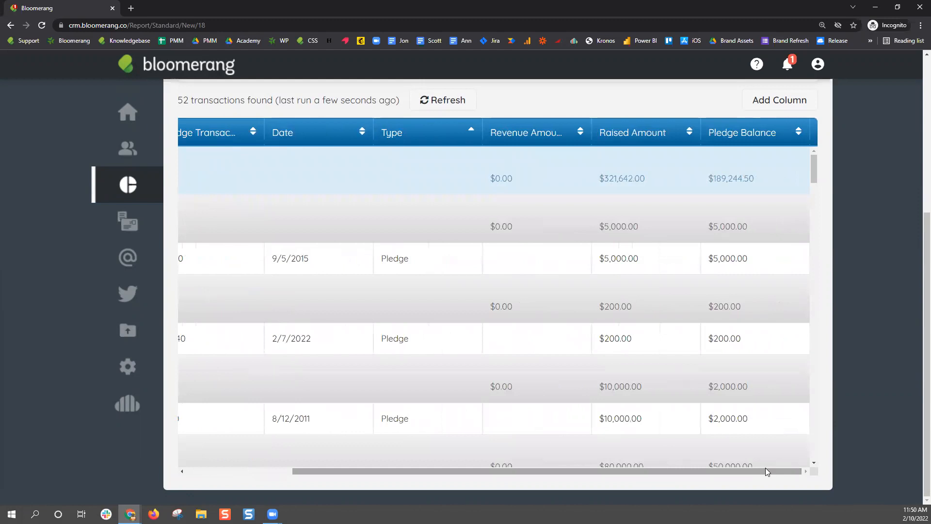
Delete the Revenue Amount column and browse the Pledges and Pledge Payments fields for new columns
left_click(529, 132)
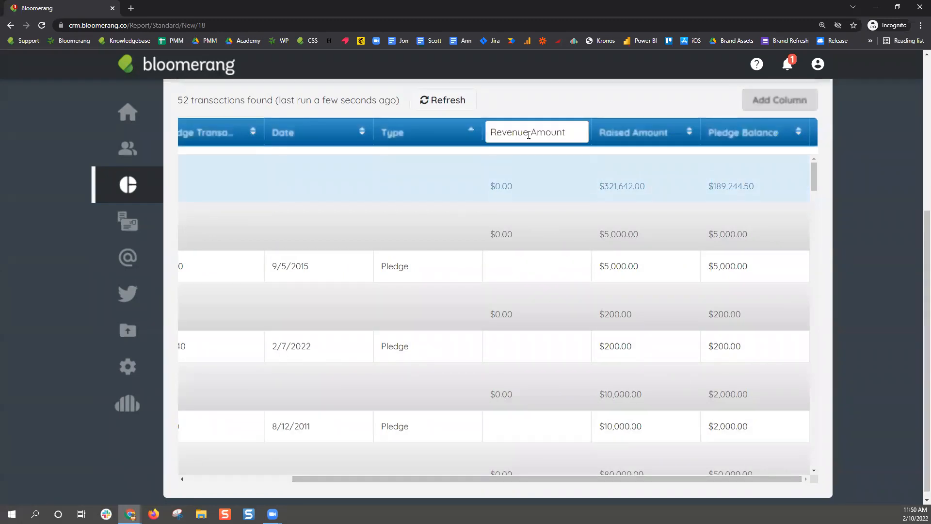
left_click(677, 167)
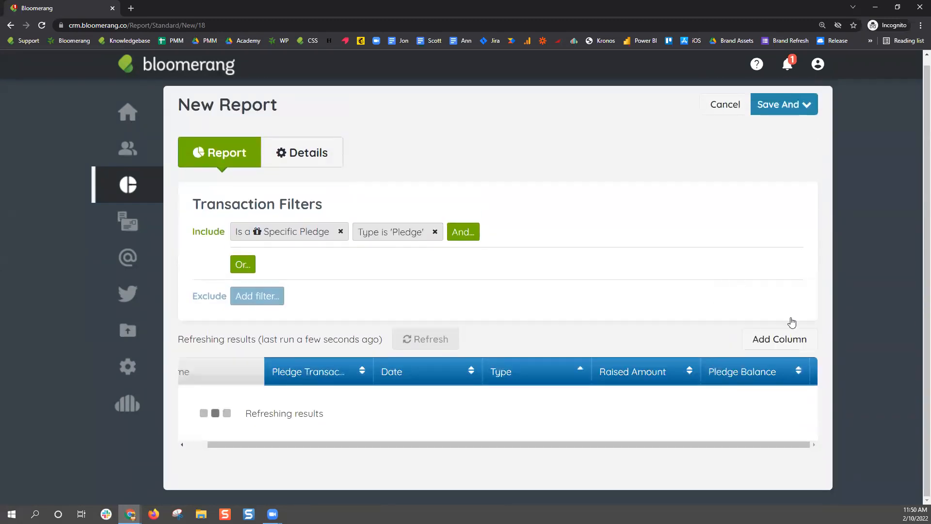
scroll(800, 324, "down", 4)
left_click(776, 148)
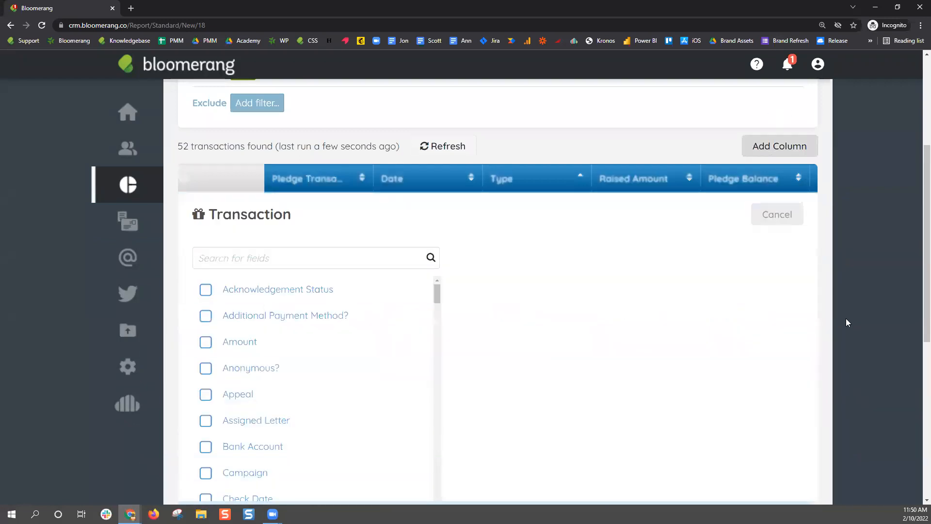
type("pledge")
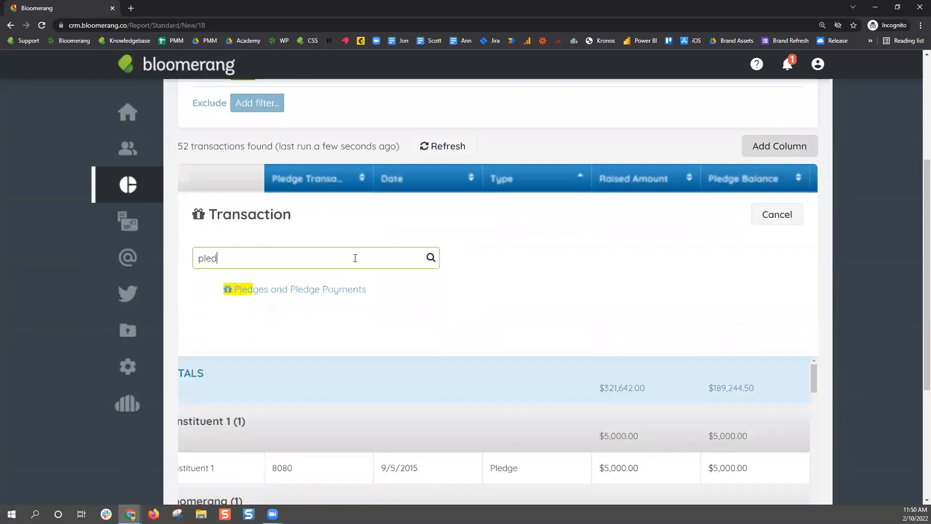
left_click(286, 291)
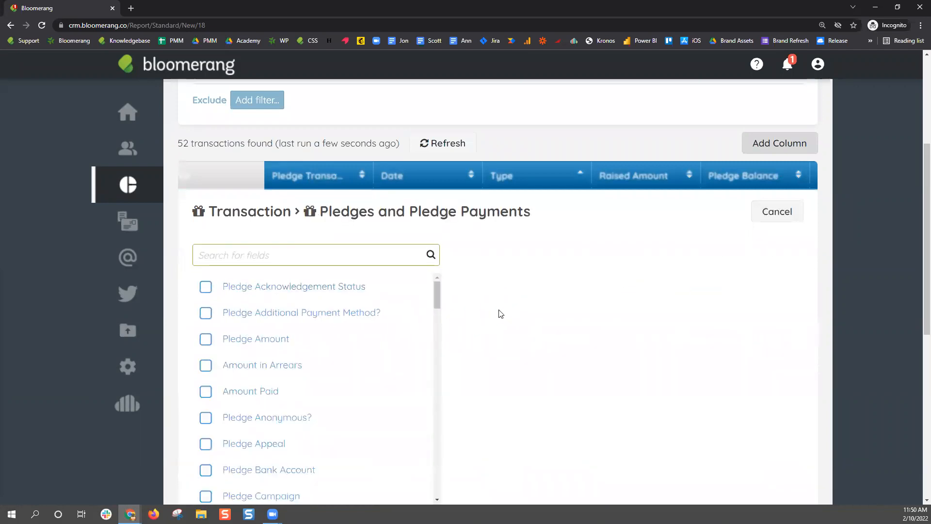
scroll(501, 314, "down", 1)
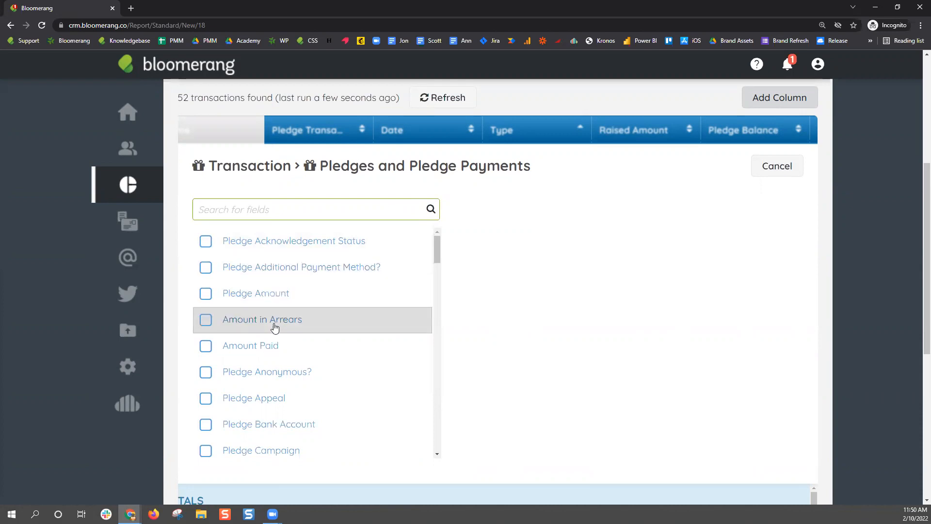
scroll(378, 321, "down", 7)
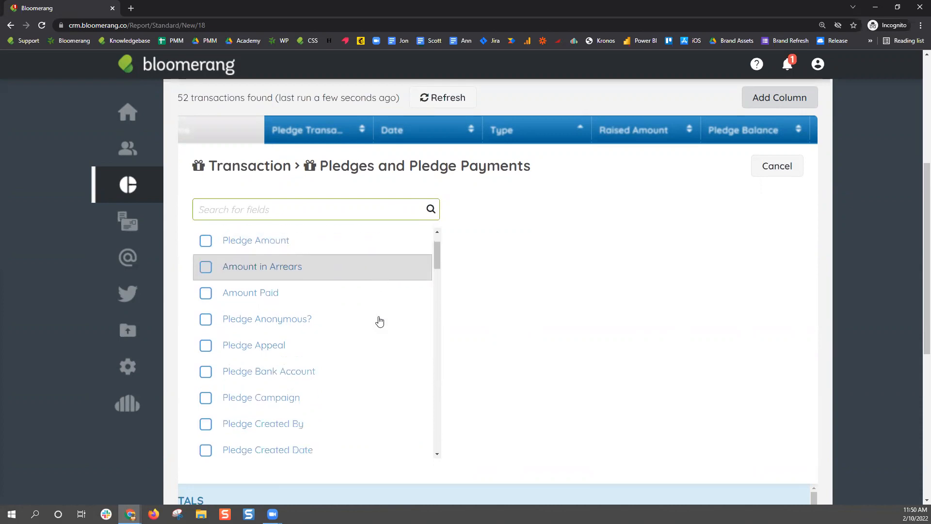
scroll(379, 320, "down", 6)
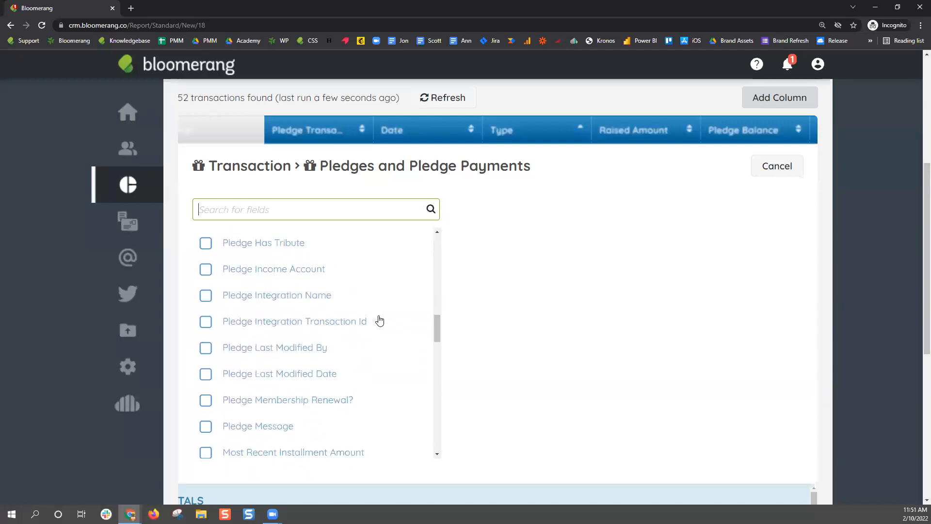
Pick Pledge Status and Amount Paid as the new report columns
type("pledge stat")
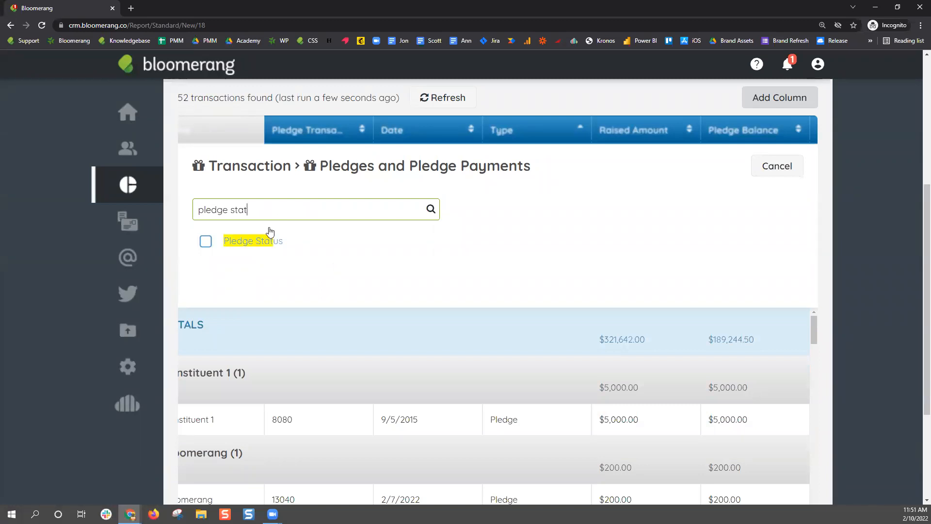
left_click(267, 241)
double_click(268, 215)
triple_click(267, 214)
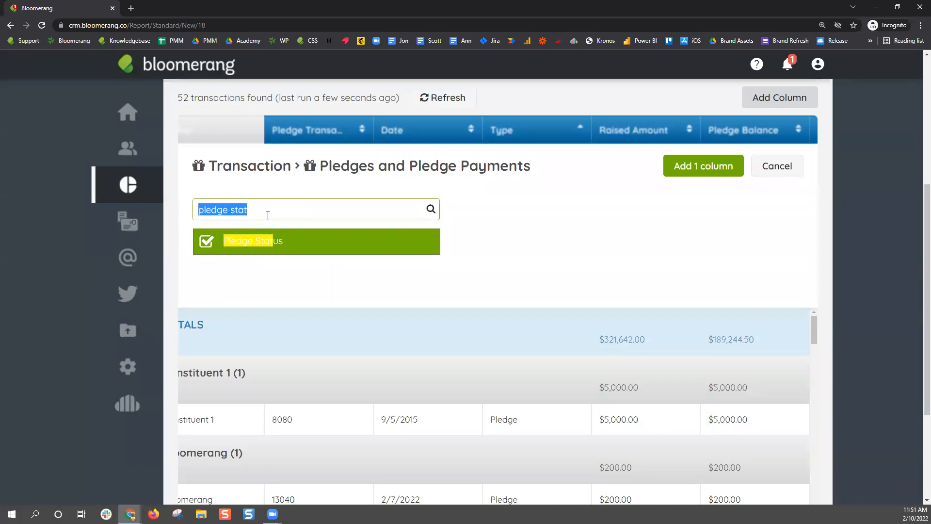
type("pai")
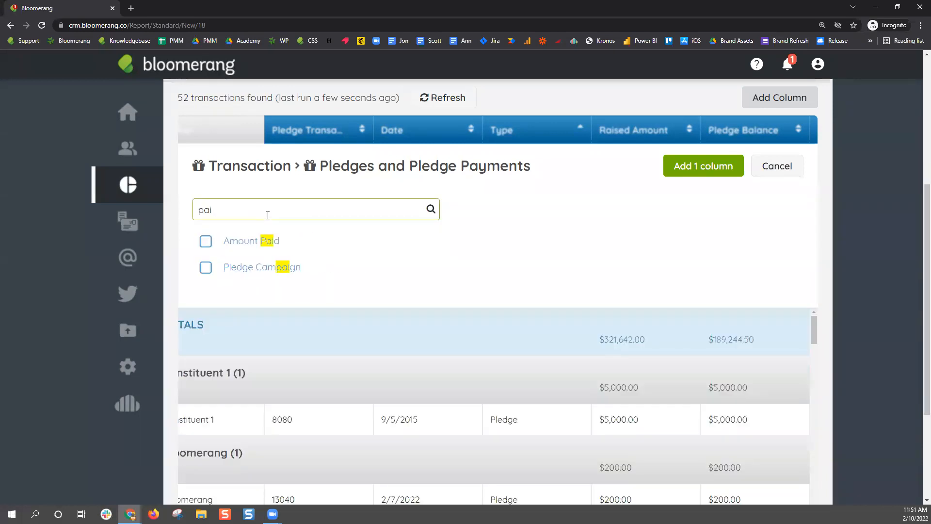
left_click(206, 241)
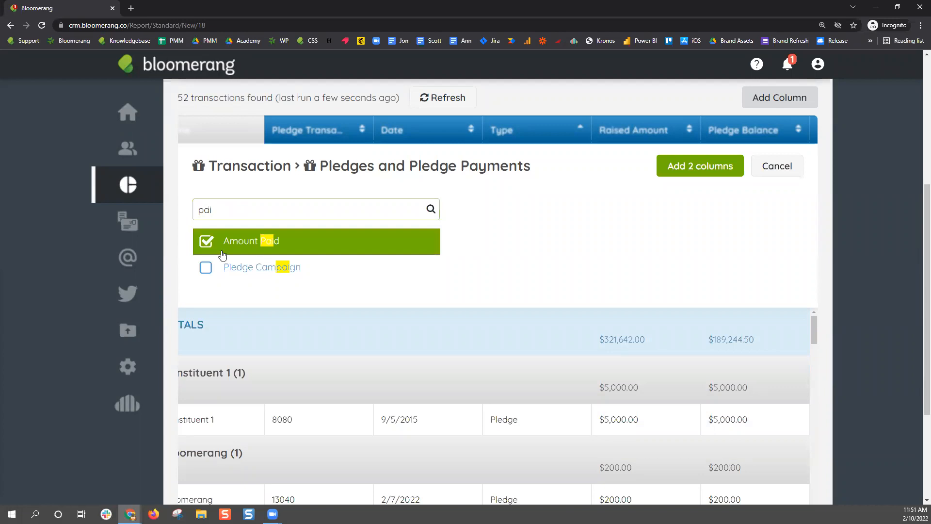
Add both columns and arrange them: Type, Pledge Status, Raised Amount, Amount Paid, Pledge Balance
left_click(693, 168)
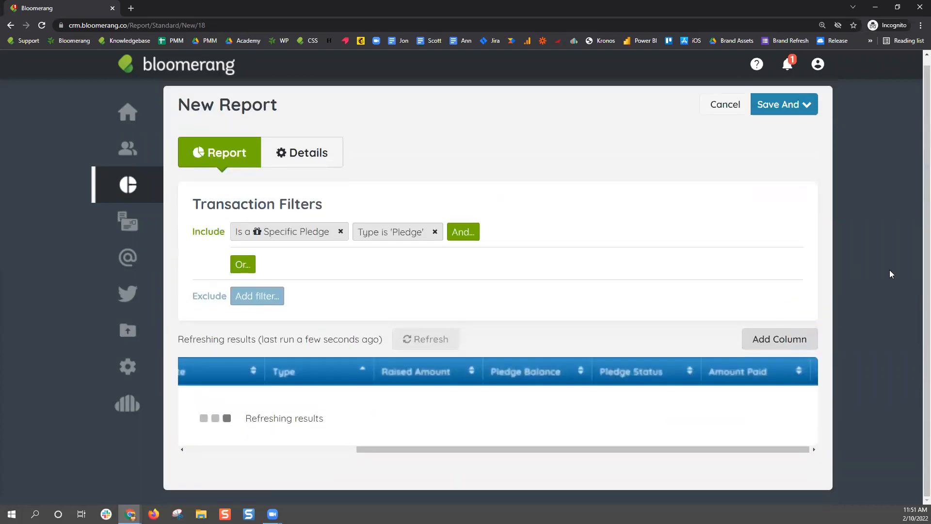
scroll(890, 270, "down", 3)
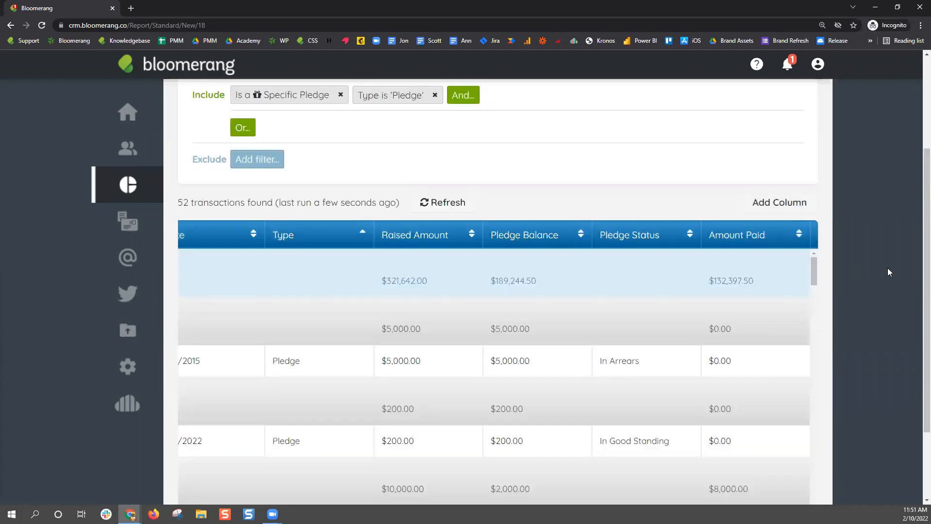
scroll(889, 262, "down", 2)
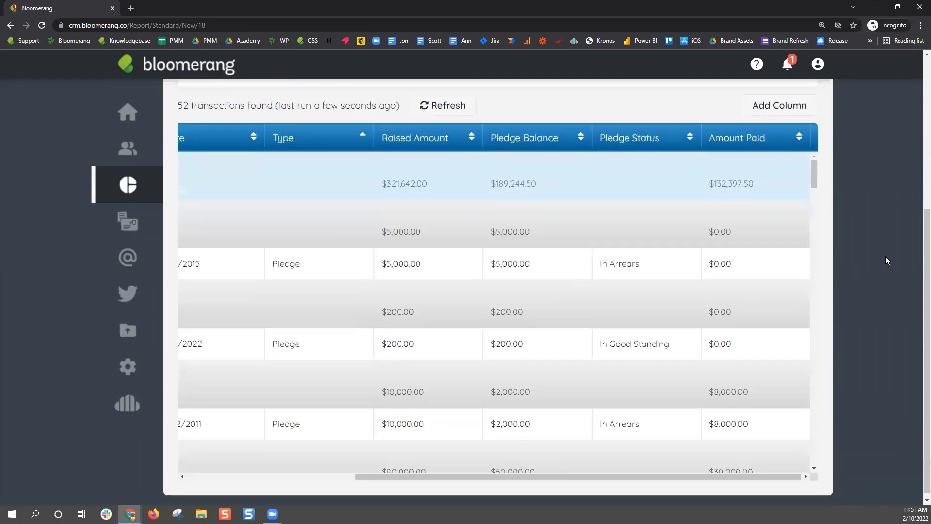
left_click_drag(496, 472, 315, 468)
left_click_drag(455, 471, 643, 472)
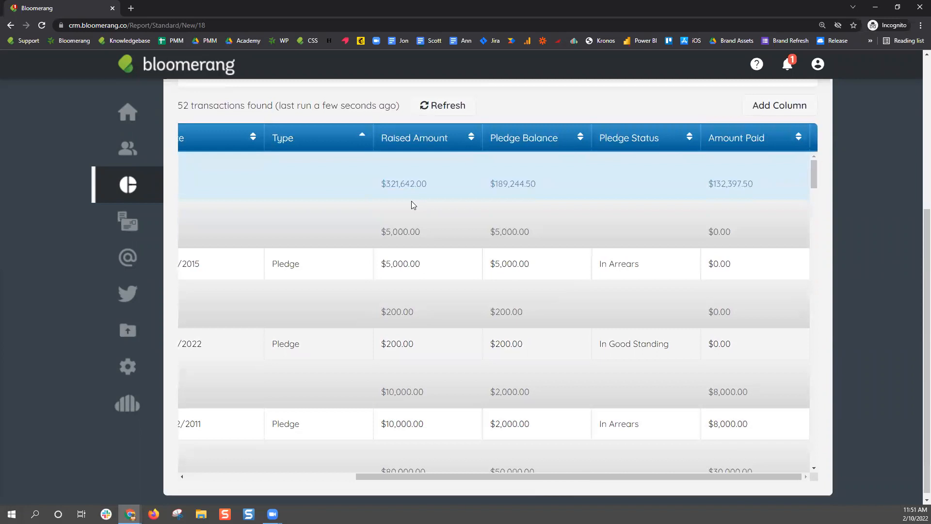
left_click_drag(526, 137, 732, 140)
scroll(825, 335, "down", 1)
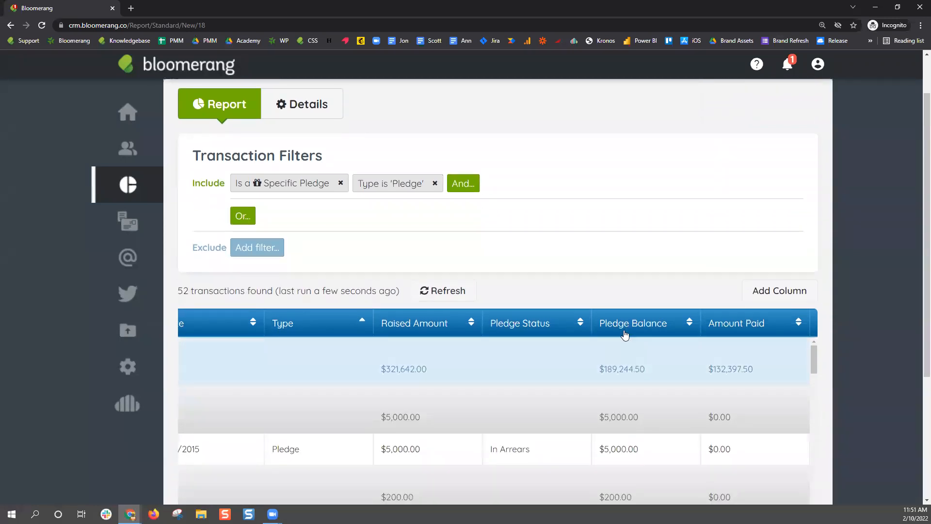
left_click_drag(536, 329, 396, 326)
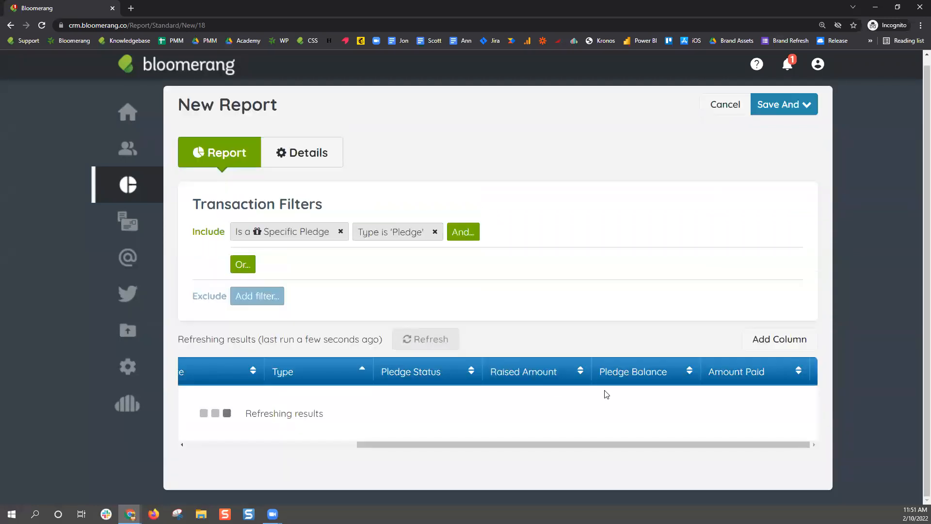
left_click_drag(728, 377, 630, 376)
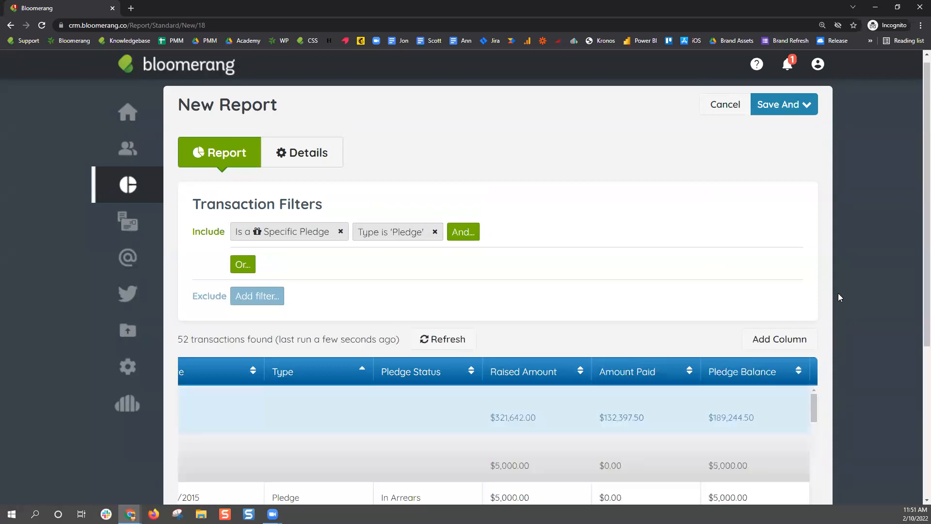
scroll(854, 278, "down", 5)
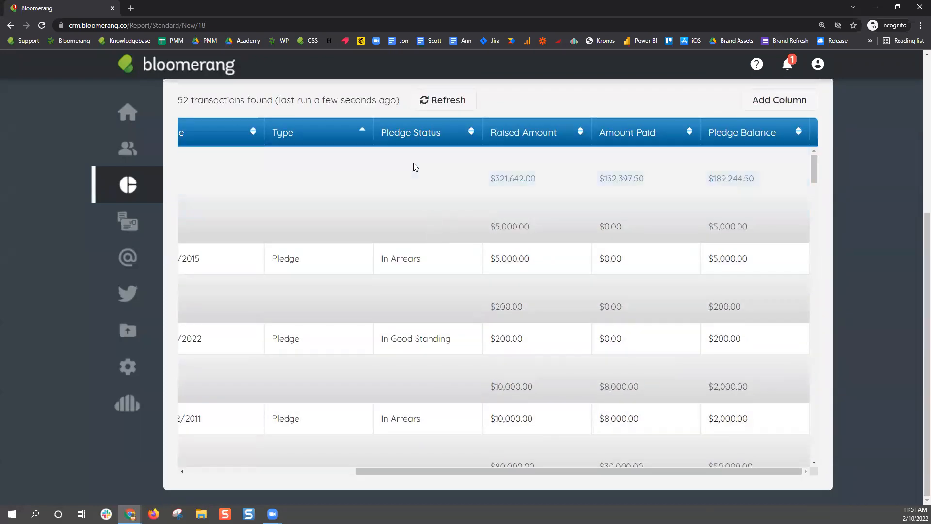
left_click_drag(413, 472, 482, 485)
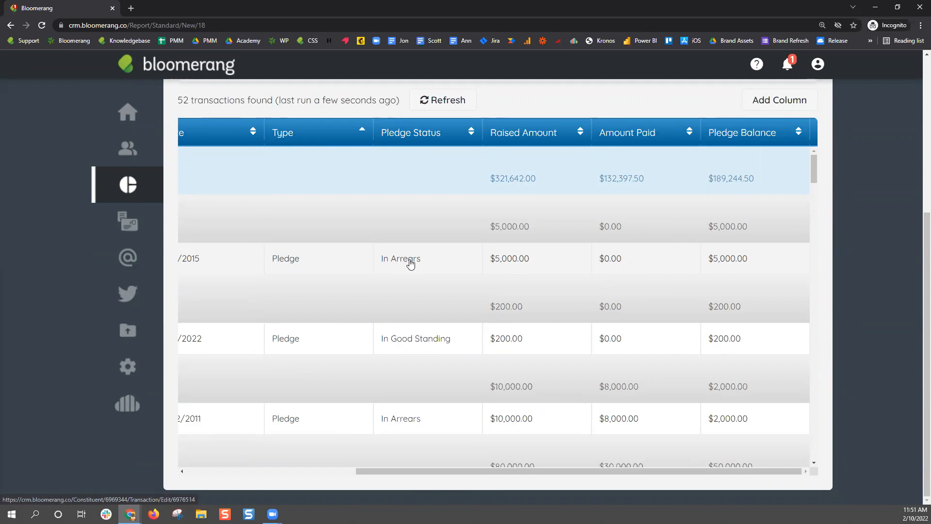
left_click_drag(523, 470, 368, 400)
scroll(366, 383, "down", 10)
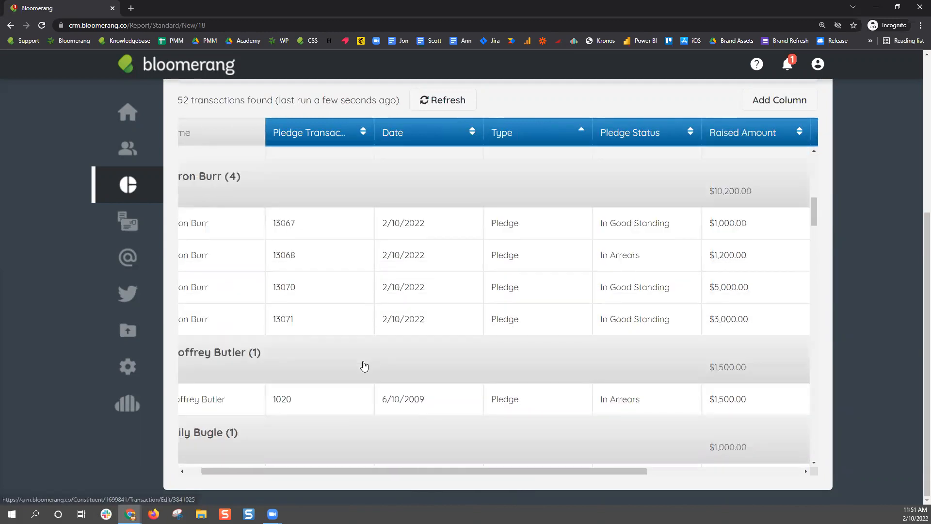
scroll(364, 367, "down", 3)
scroll(364, 366, "up", 3)
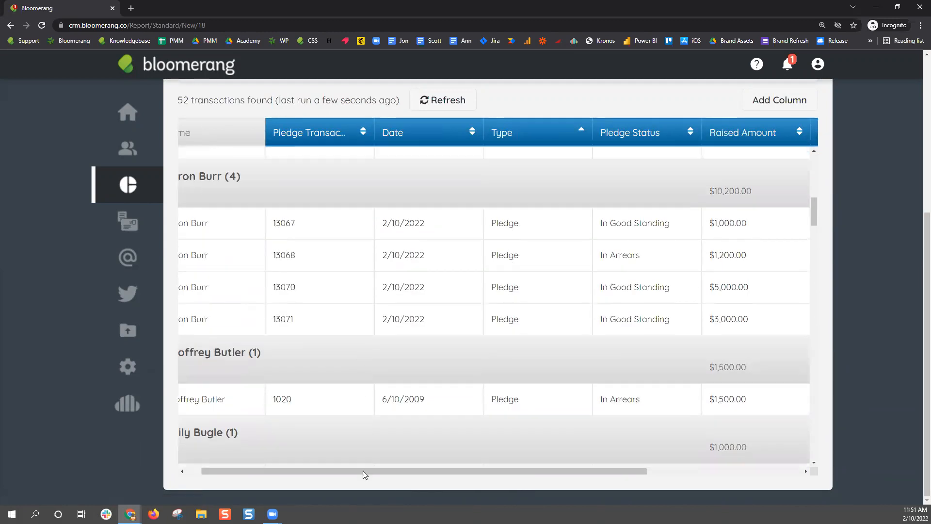
left_click_drag(352, 470, 273, 391)
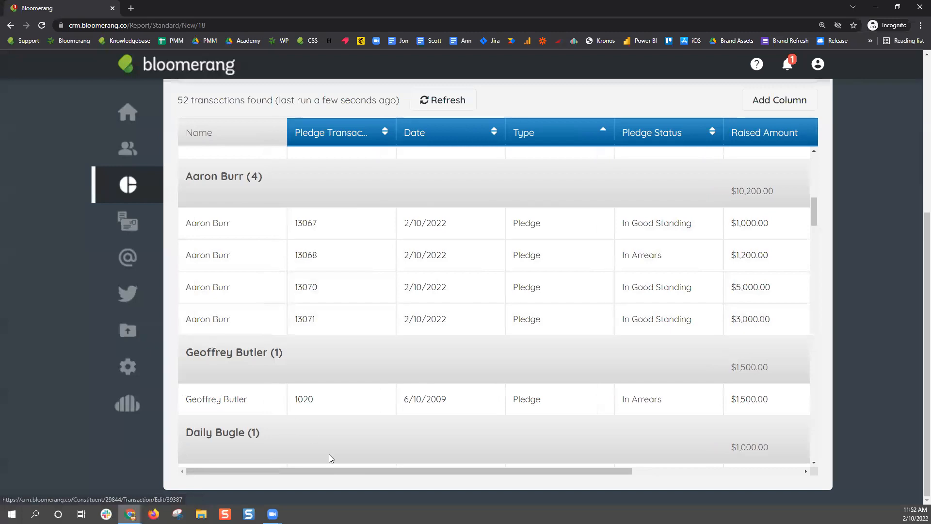
left_click_drag(354, 471, 536, 460)
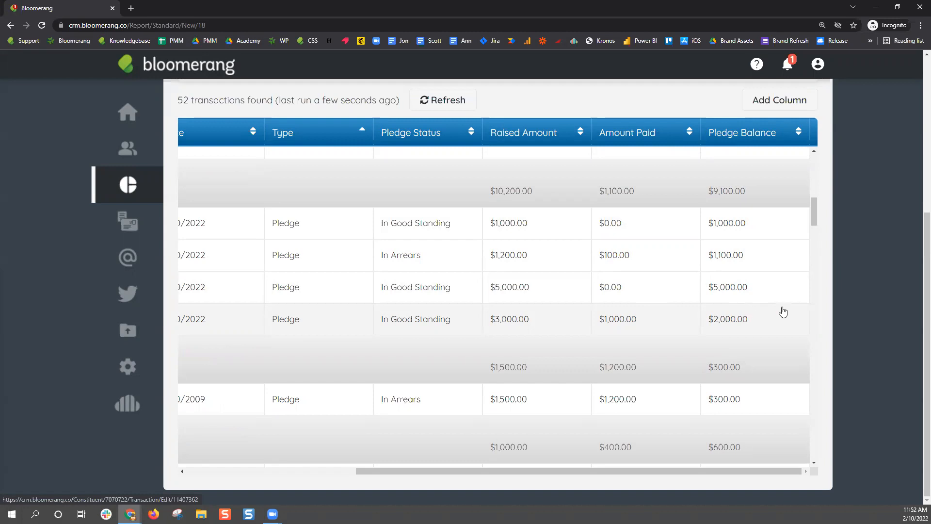
scroll(863, 292, "up", 4)
Look over the report's Save And choices, then close the list
scroll(862, 295, "up", 1)
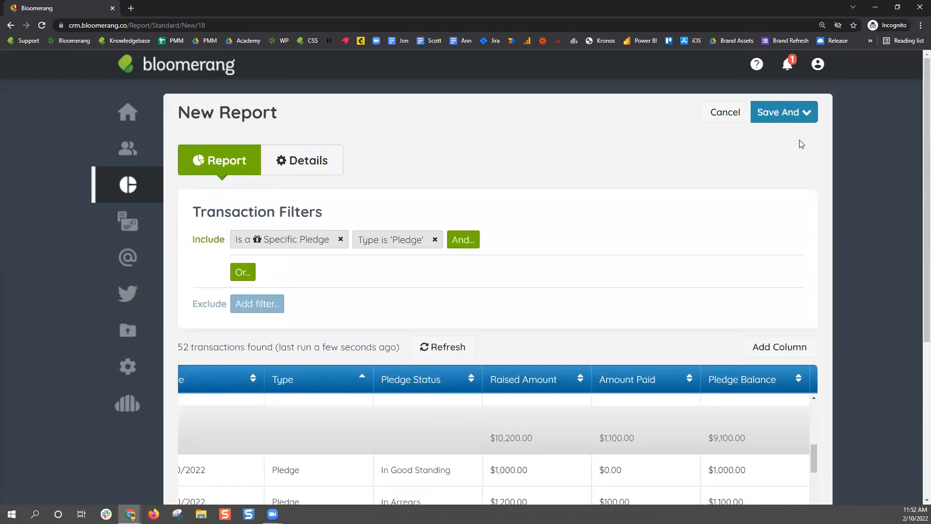
left_click(805, 113)
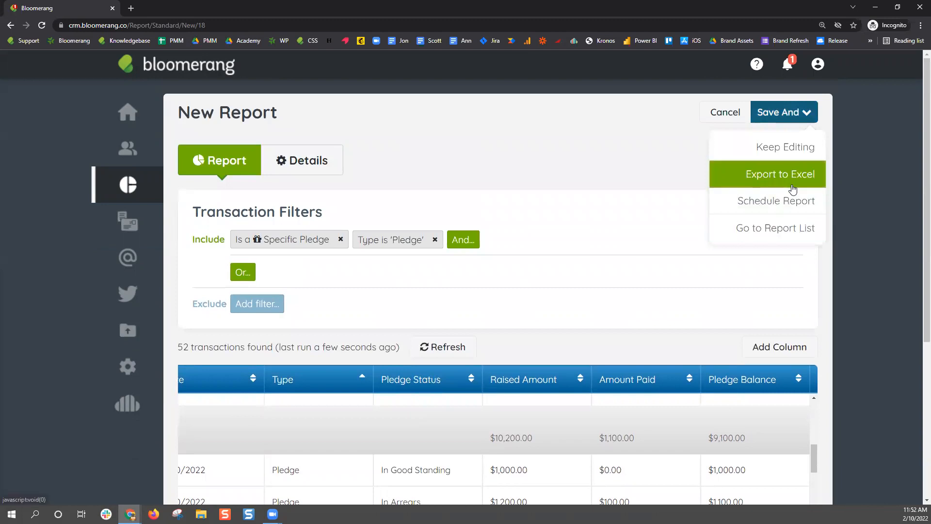
scroll(852, 259, "down", 4)
scroll(853, 259, "down", 1)
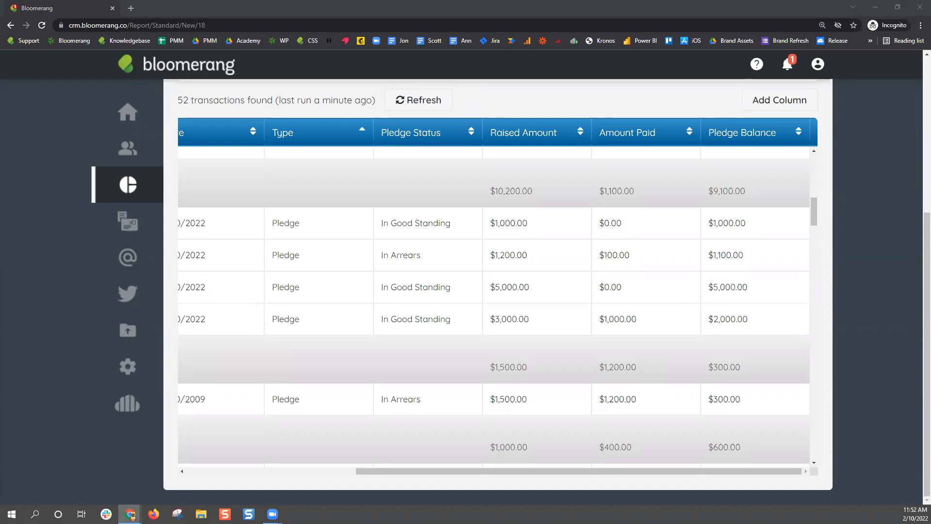
scroll(823, 333, "up", 5)
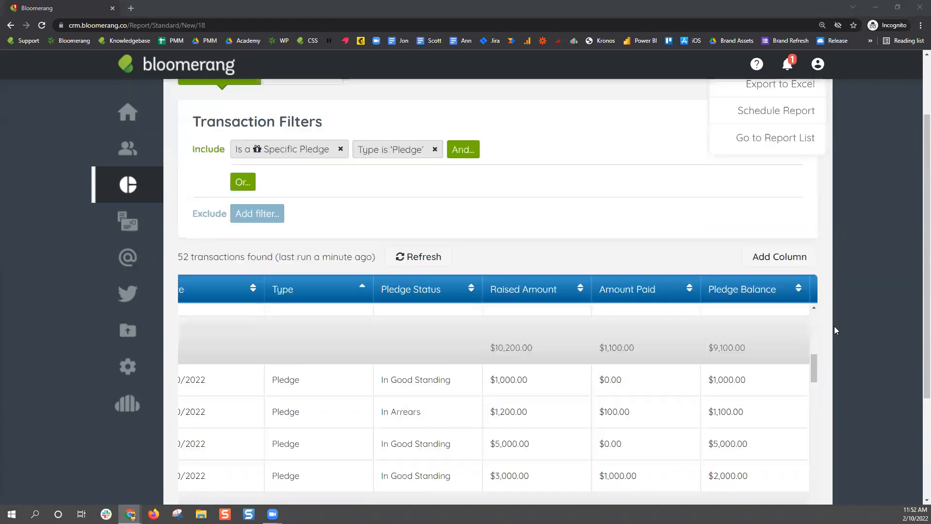
left_click(842, 291)
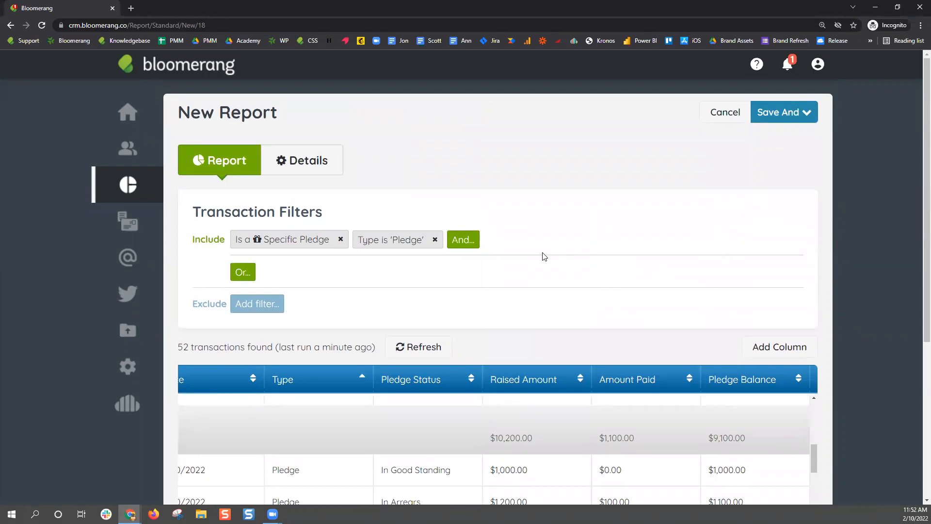
Add a Campaign filter set to 'Annual Campaign', narrowing the report to 6 transactions
left_click(470, 241)
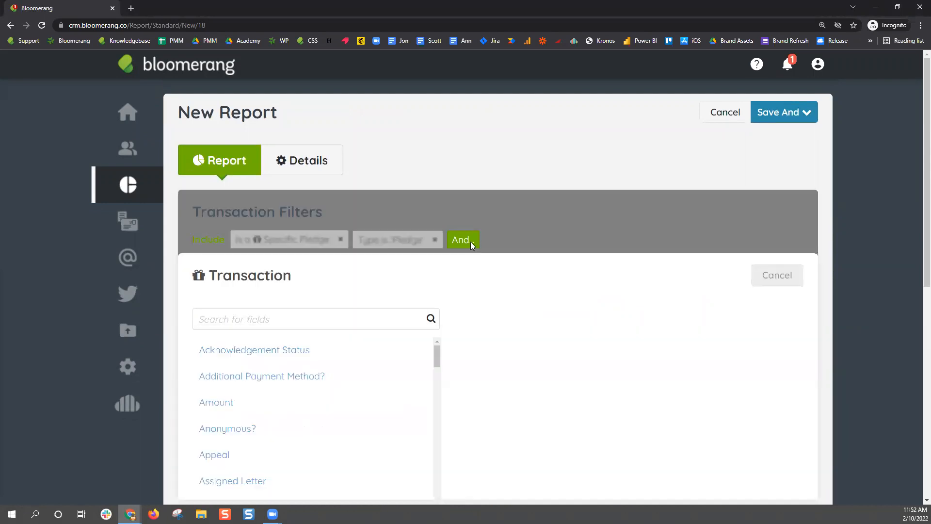
type("campaign")
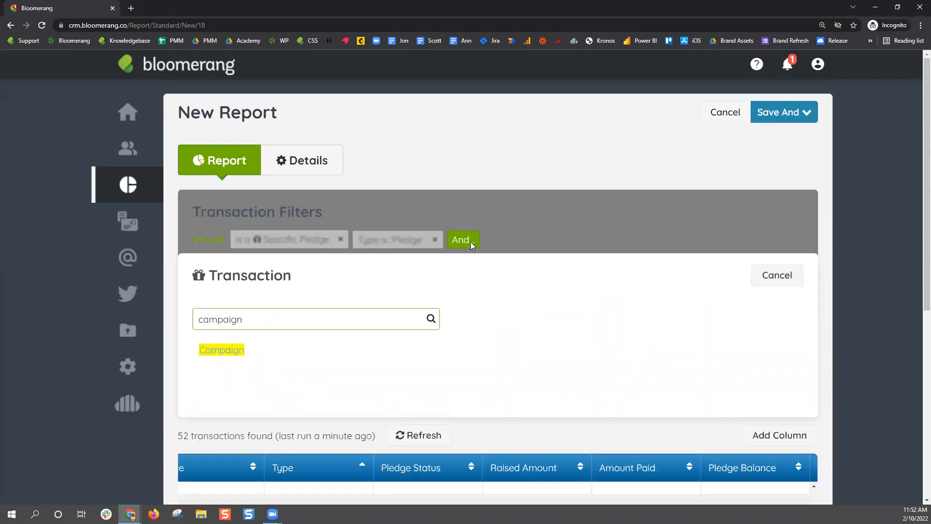
left_click(209, 353)
left_click(283, 319)
scroll(453, 412, "down", 8)
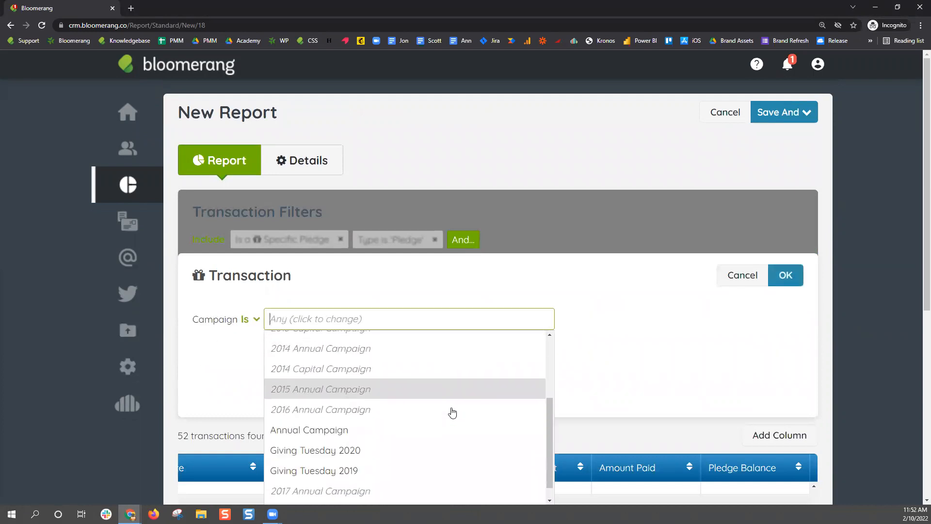
scroll(355, 303, "up", 2)
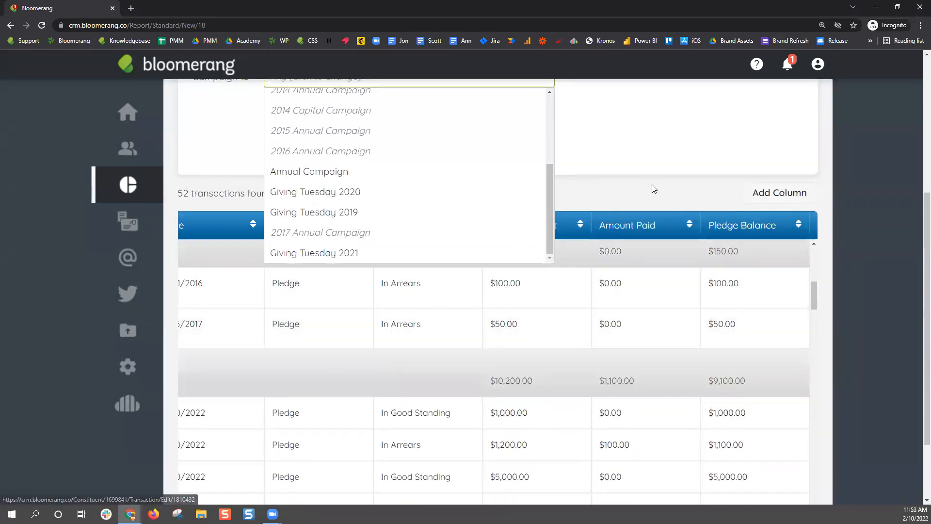
scroll(650, 188, "up", 2)
left_click(382, 275)
left_click(785, 129)
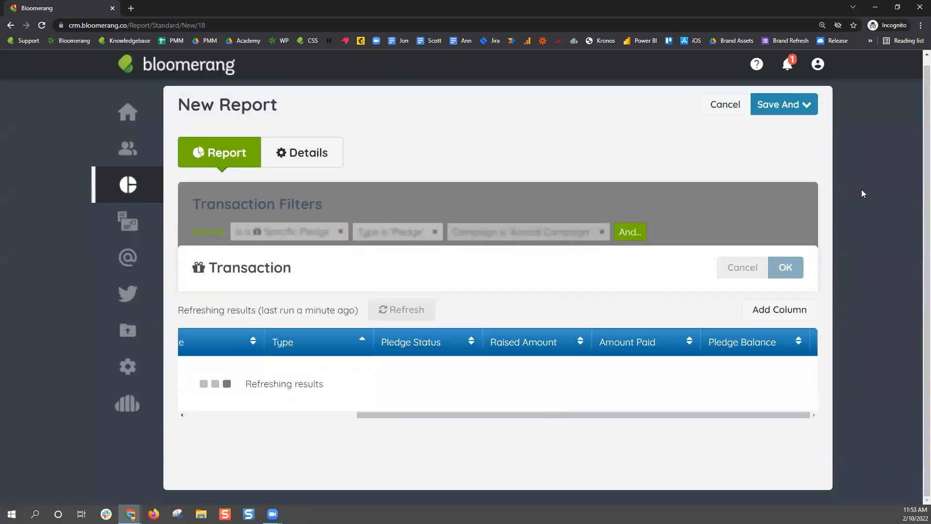
scroll(862, 189, "down", 1)
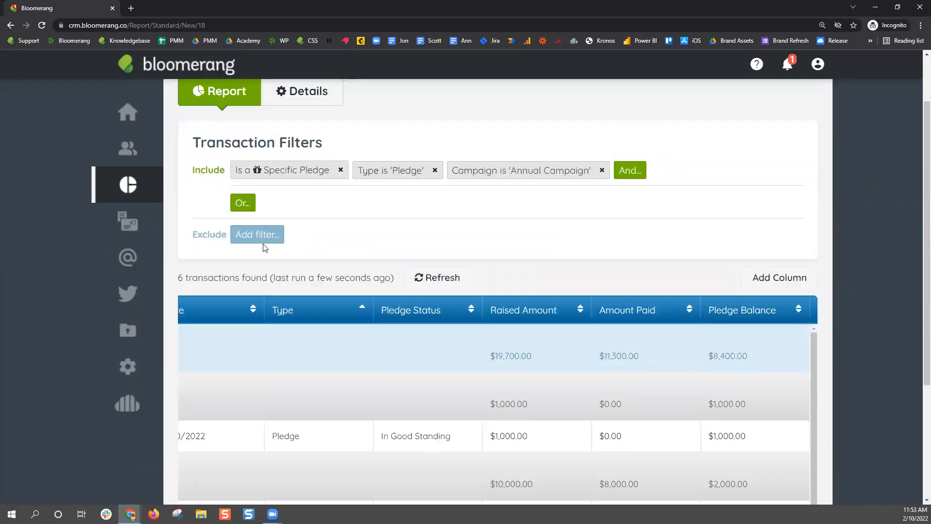
left_click_drag(178, 281, 185, 280)
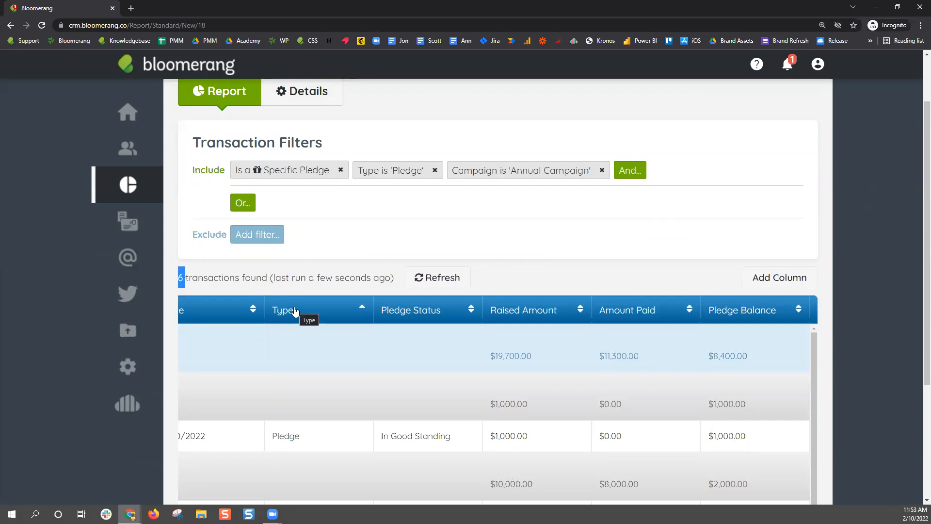
Remove the Annual Campaign filter and add a Campaign column to the report
left_click(602, 171)
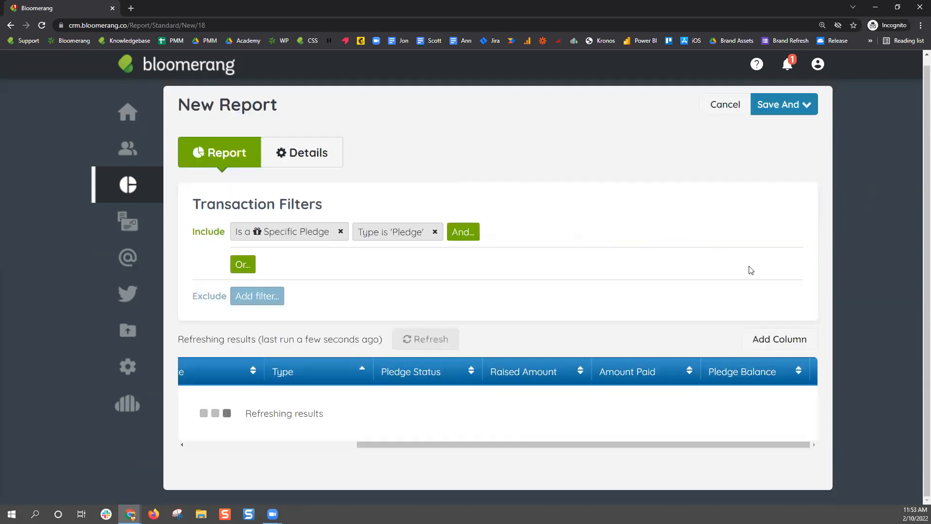
left_click(774, 345)
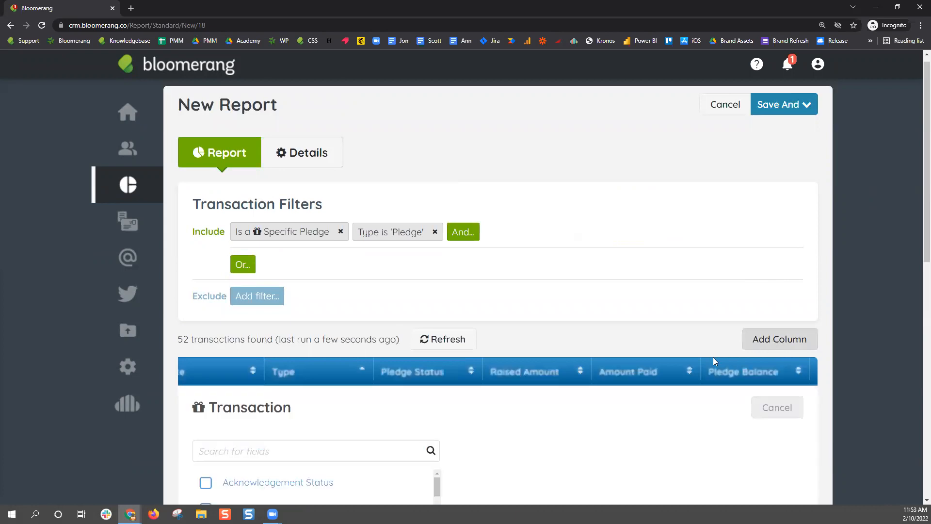
type("Campaign")
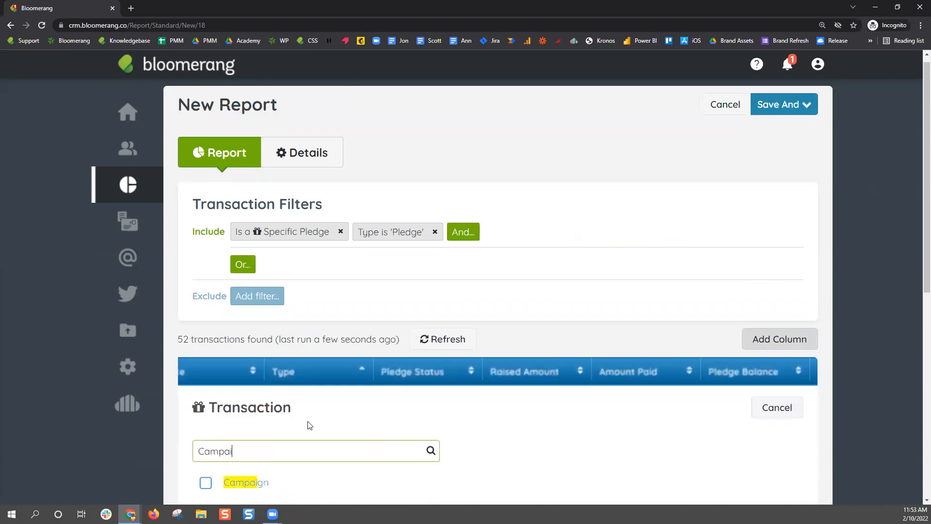
scroll(208, 369, "down", 2)
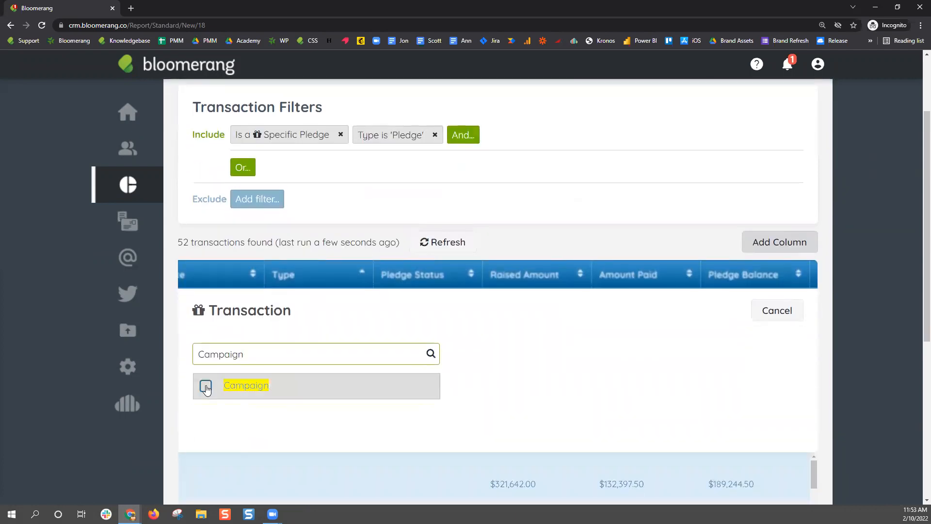
left_click(204, 386)
left_click(679, 315)
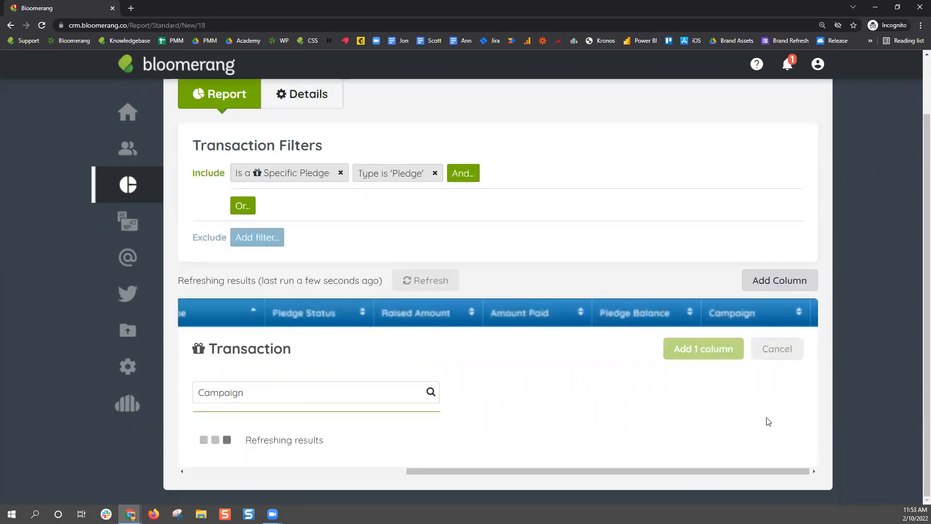
Group the 52-transaction report's rows by the Campaign column
scroll(824, 361, "down", 2)
scroll(777, 388, "down", 20)
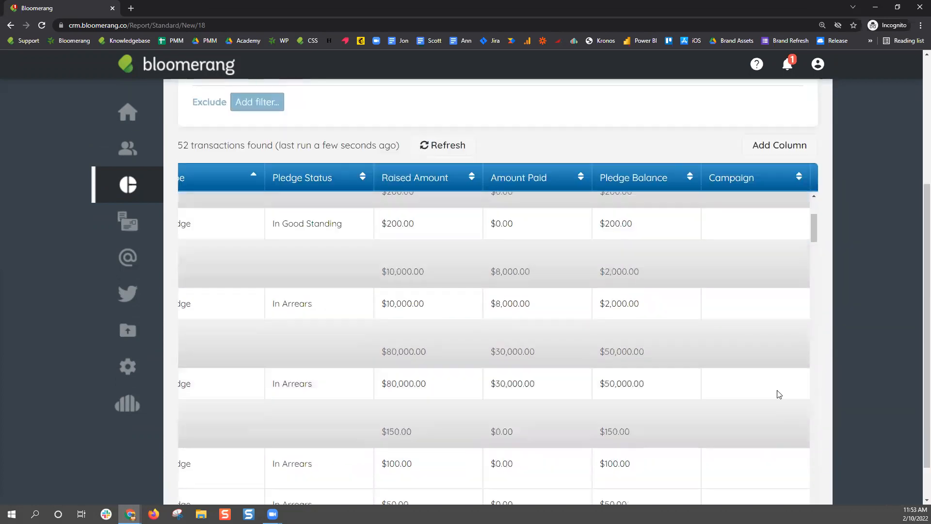
scroll(815, 291, "up", 20)
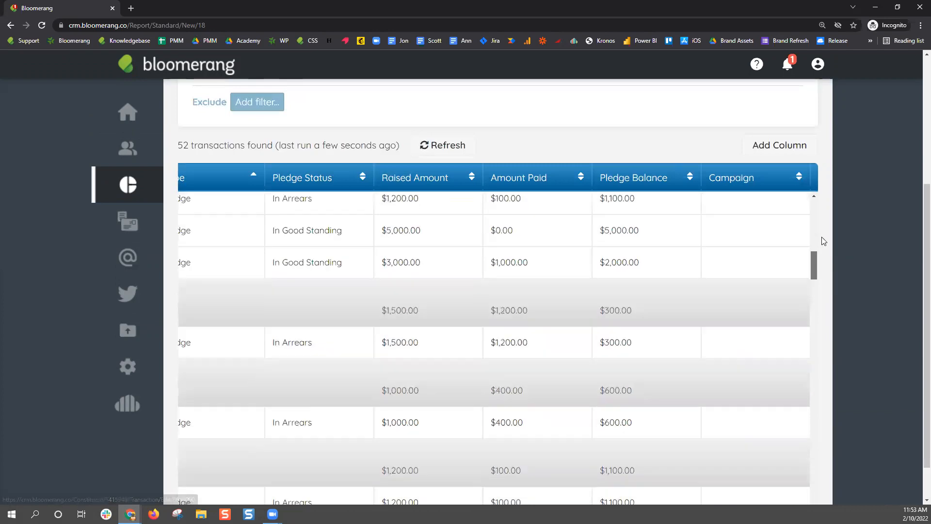
left_click(751, 179)
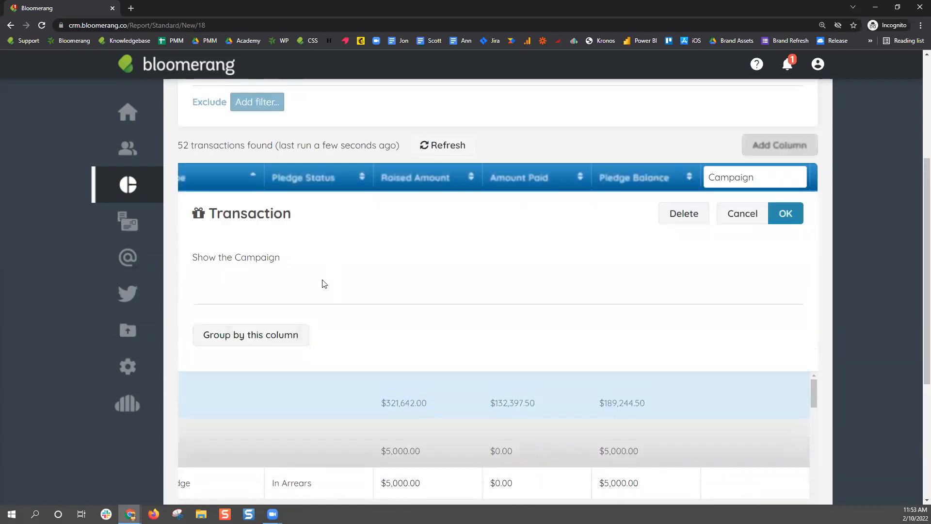
left_click(277, 335)
left_click(784, 214)
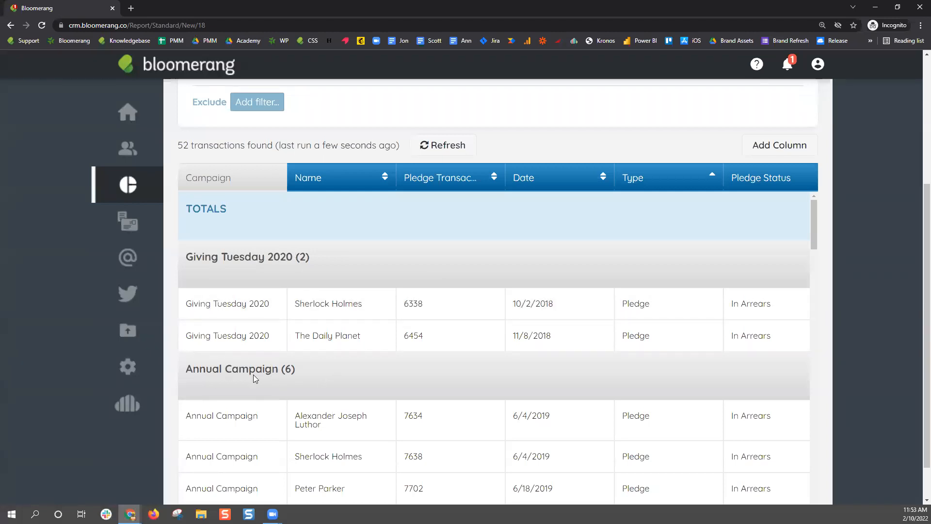
scroll(282, 366, "down", 8)
scroll(313, 346, "up", 3)
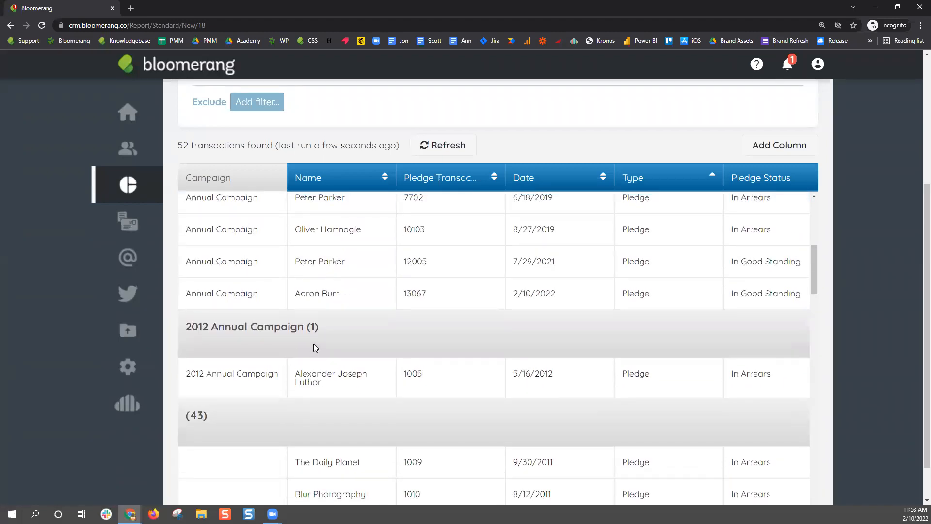
scroll(276, 365, "down", 2)
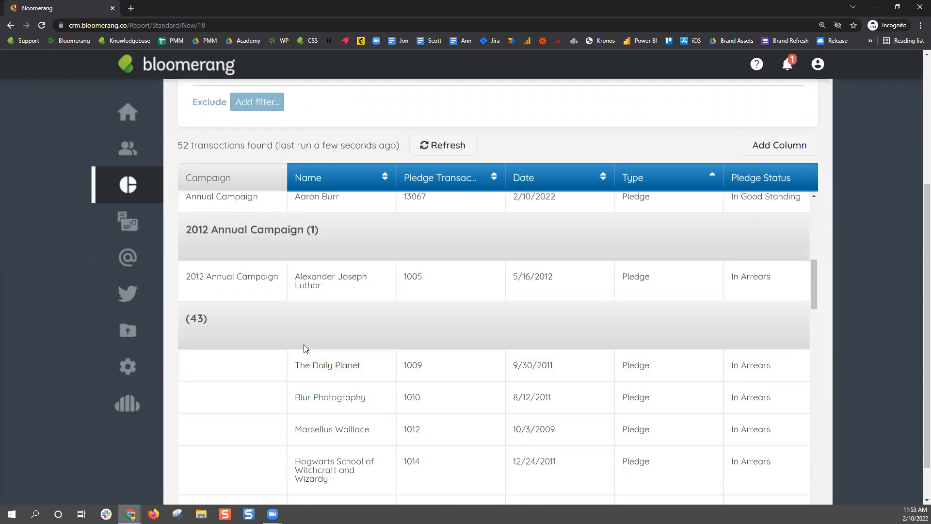
scroll(303, 345, "up", 10)
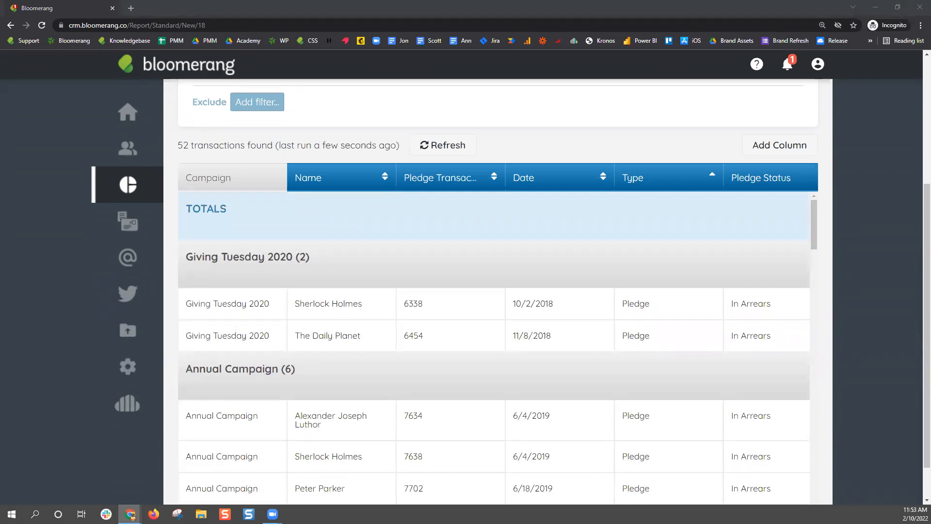
scroll(573, 310, "up", 4)
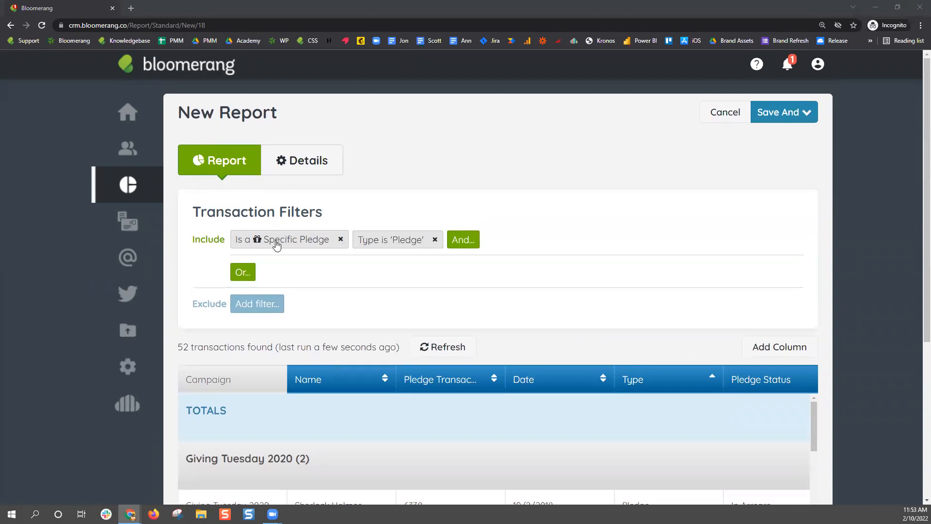
Review the Specific Pledge filter, then discard the unsaved report
left_click(276, 242)
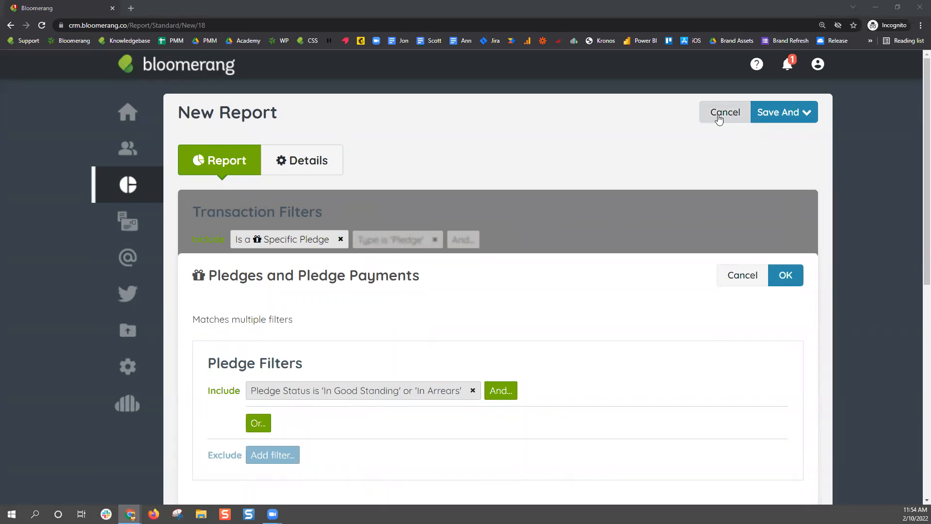
left_click(725, 117)
left_click(514, 81)
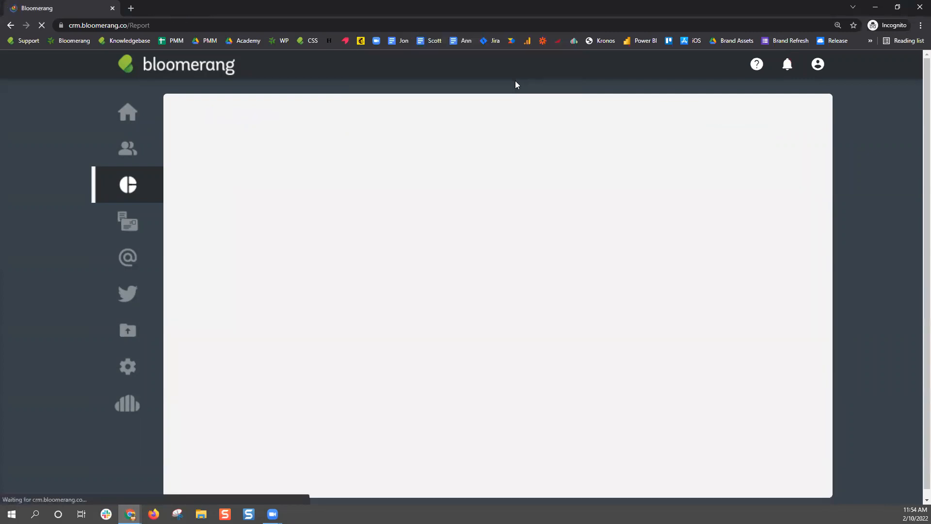
Start a new report from the Pledge Reminders template
left_click(790, 112)
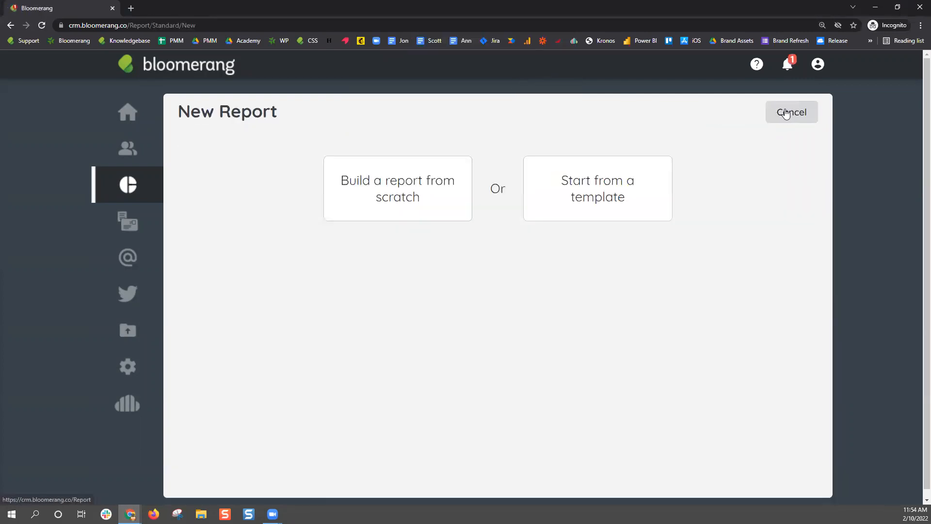
left_click(595, 202)
scroll(752, 343, "down", 10)
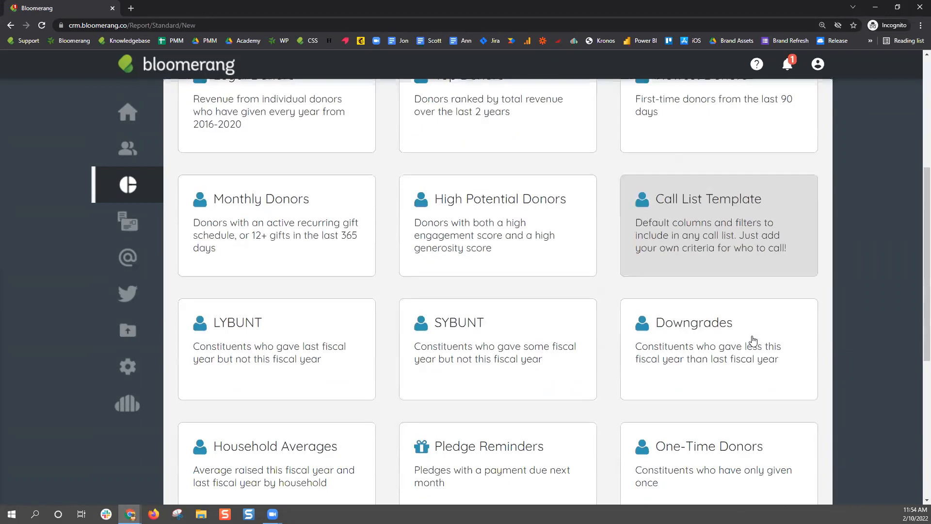
scroll(754, 341, "up", 4)
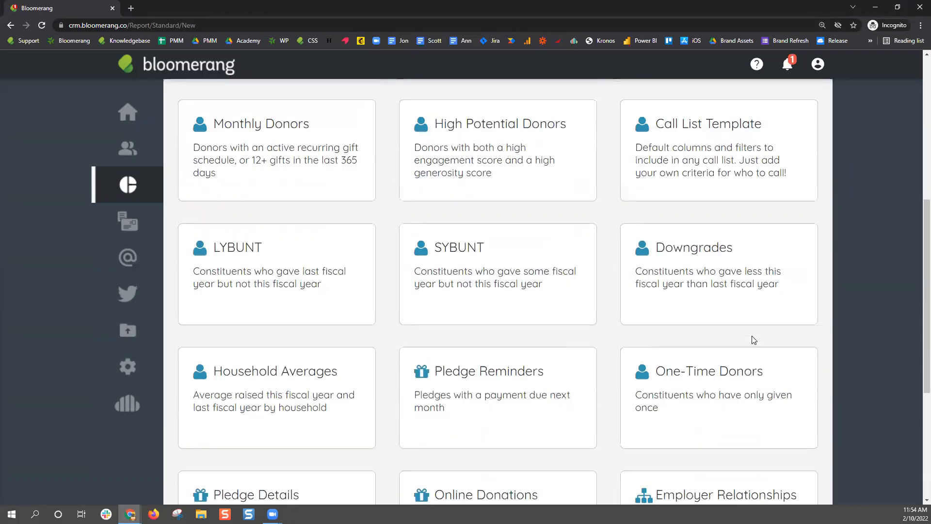
left_click(509, 408)
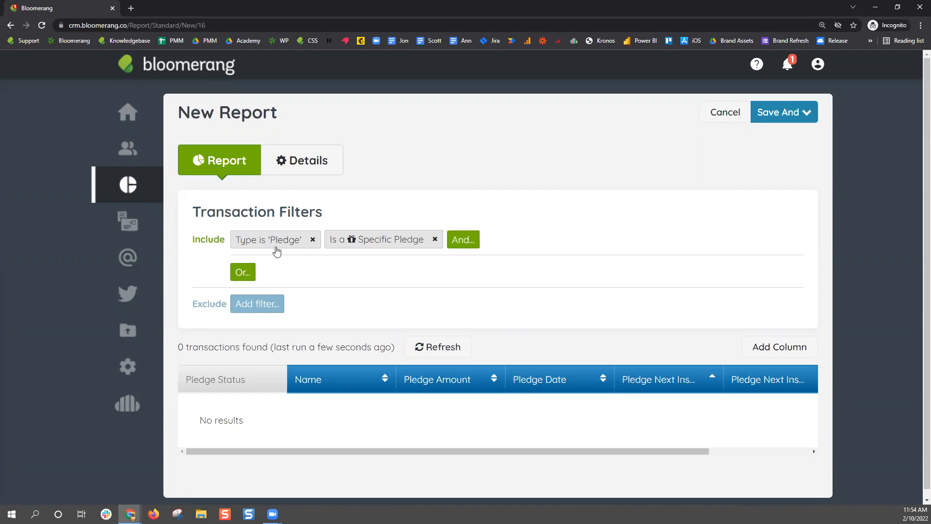
Change the Specific Pledge filter's next installment date period to next quarter
left_click(362, 243)
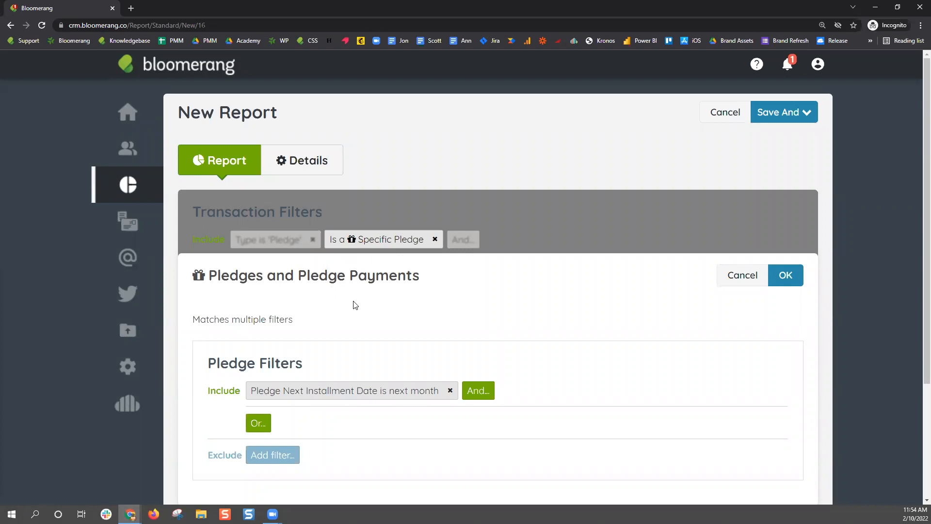
left_click(350, 392)
left_click(408, 319)
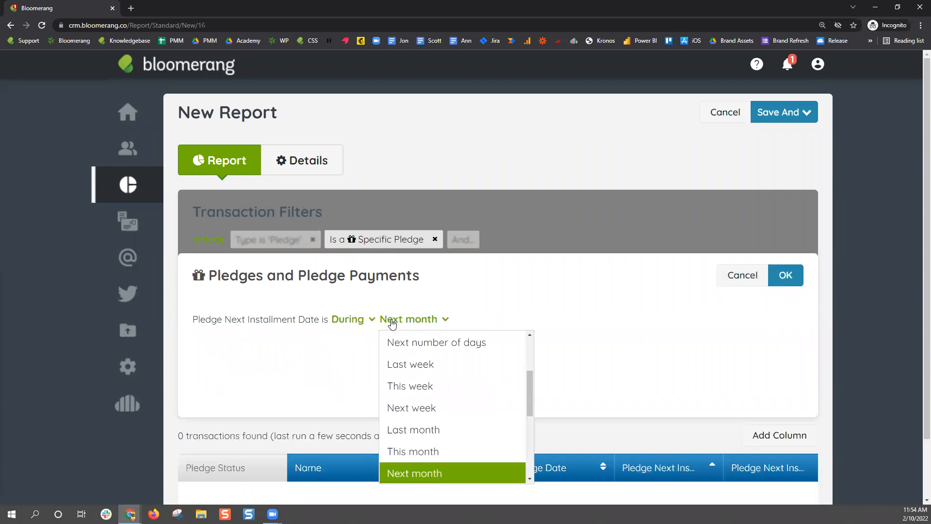
scroll(468, 391, "down", 1)
scroll(468, 391, "down", 1)
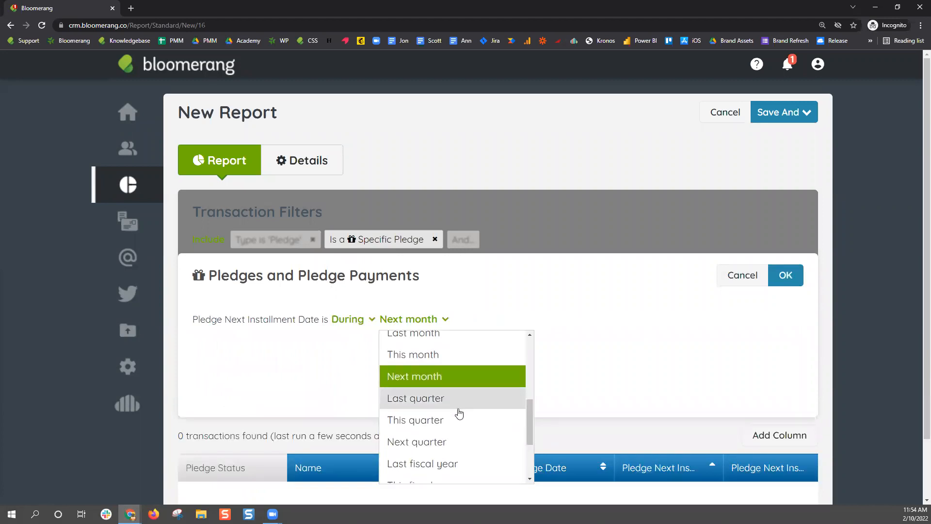
left_click(455, 441)
left_click(801, 274)
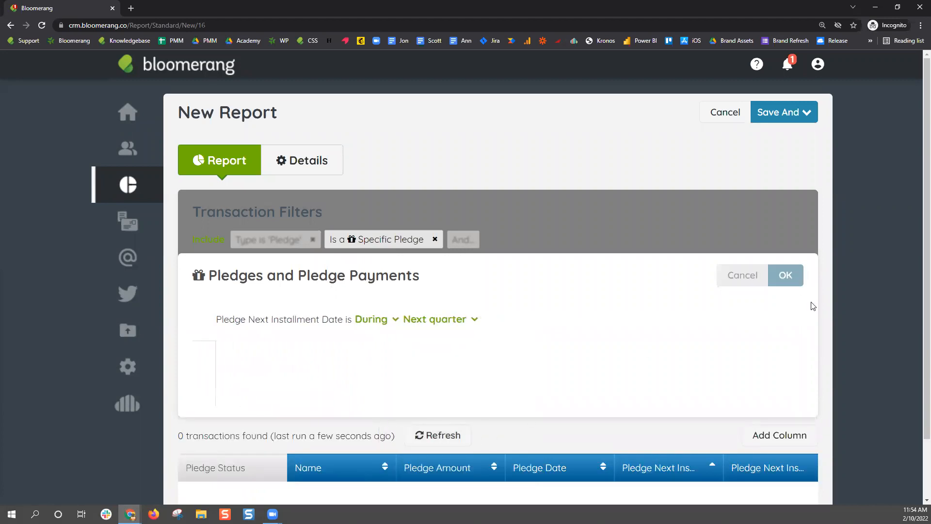
left_click(792, 275)
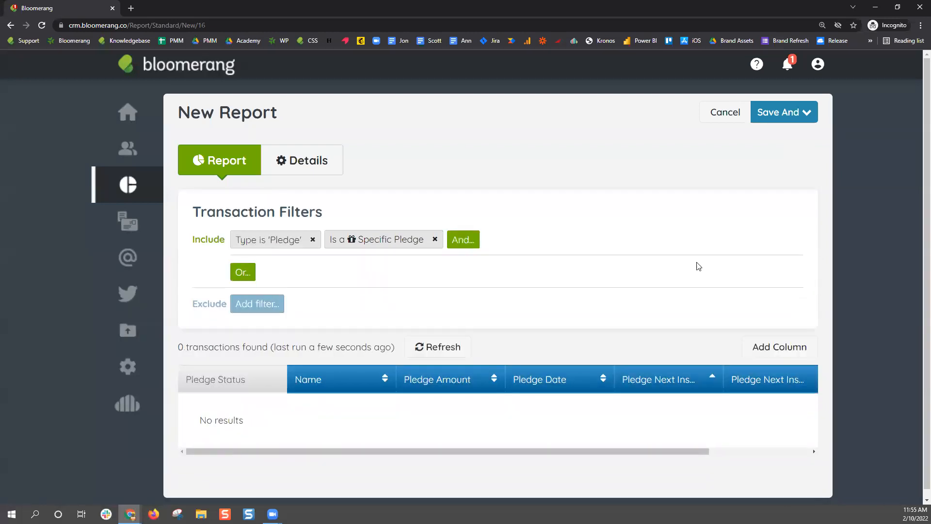
Set the Pledge Next Installment Date condition back to during Next month
left_click(355, 240)
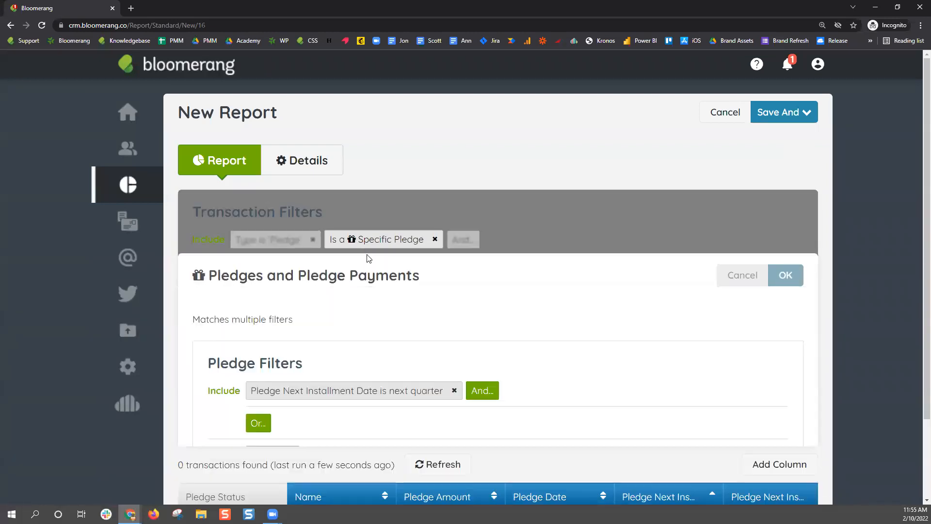
left_click(357, 398)
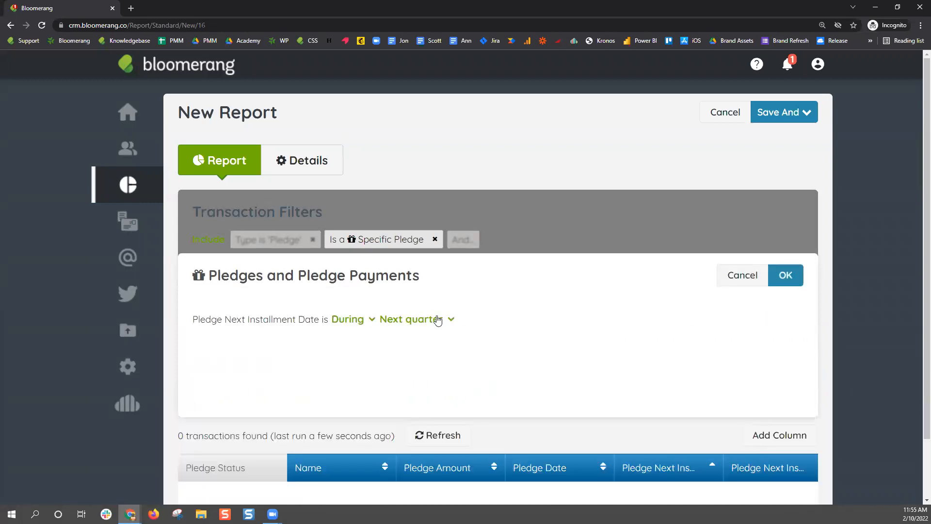
left_click(438, 320)
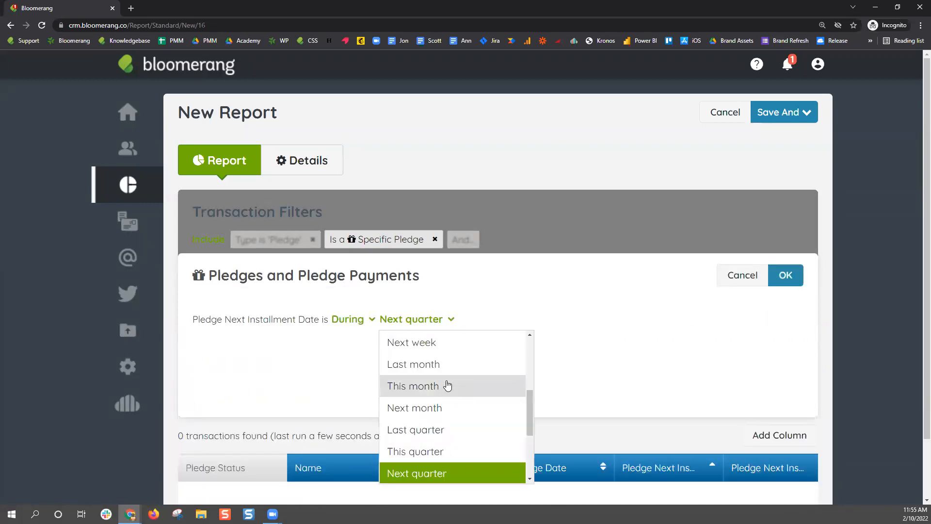
left_click(440, 407)
left_click(786, 275)
left_click(787, 276)
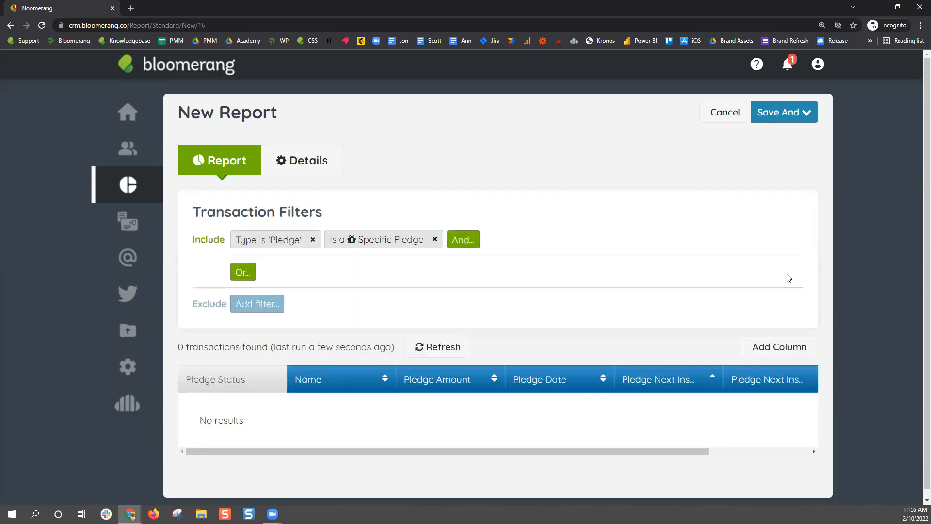
Name the report 'Pledges with Payments due next month' on the Details tab
left_click(809, 120)
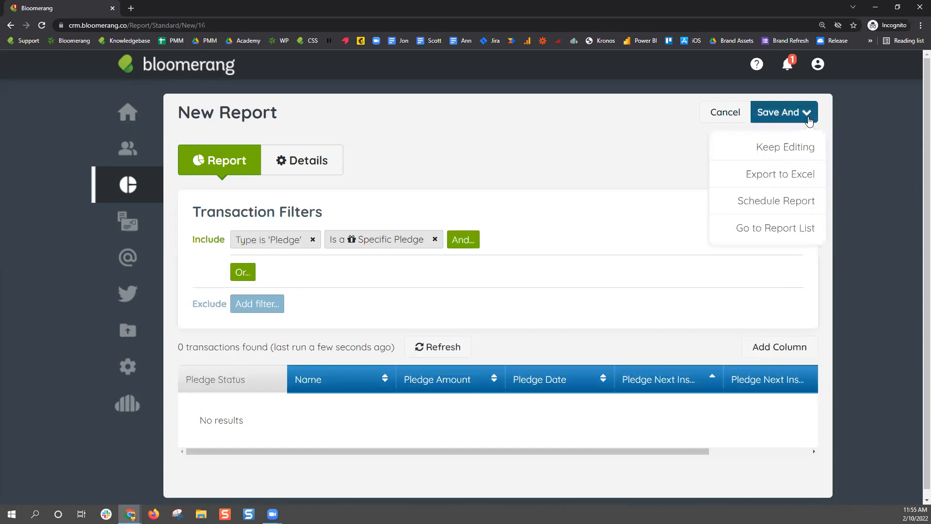
left_click(324, 171)
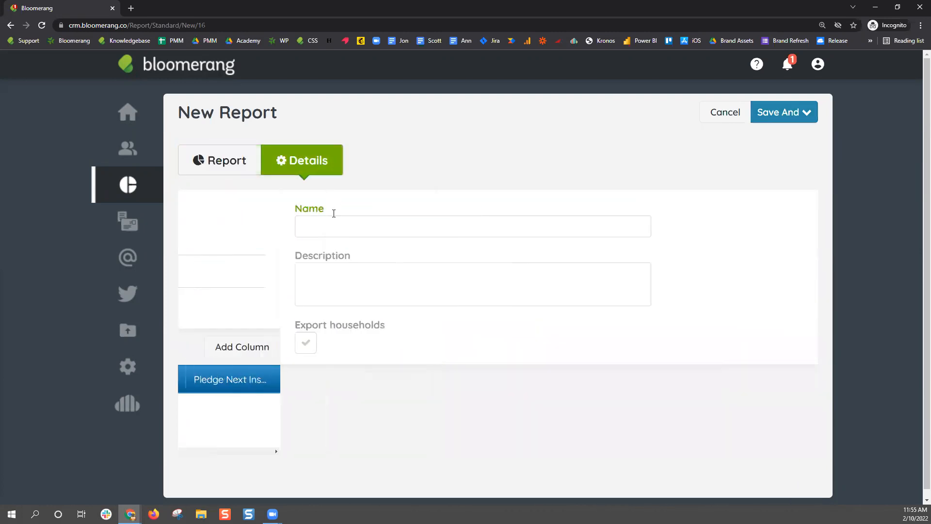
left_click(316, 227)
type("Pledg")
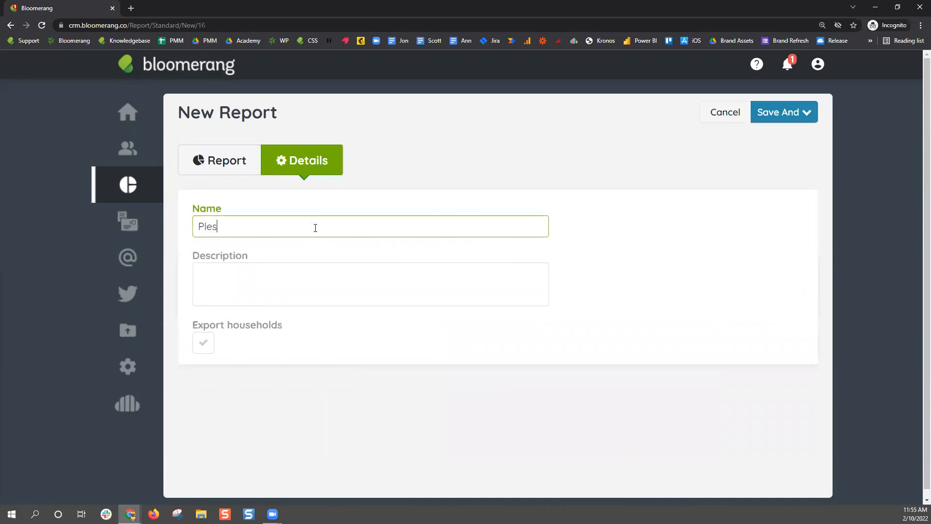
type("es with Payments o")
type("ue next nonth")
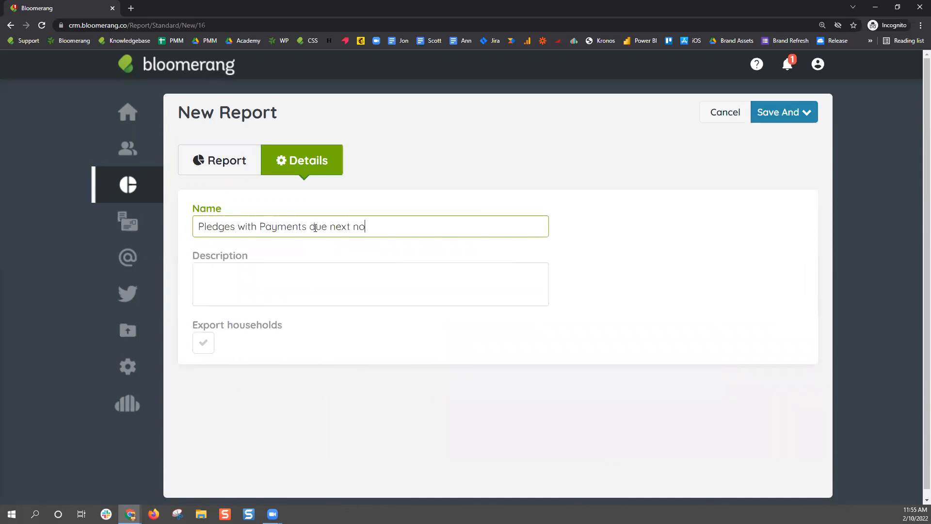
key("BackSpace")
key("BackSpace")
key("BackSpace")
key("BackSpace")
key("BackSpace")
type("month")
Return to the Report tab and choose Save And > Schedule Report
left_click(240, 173)
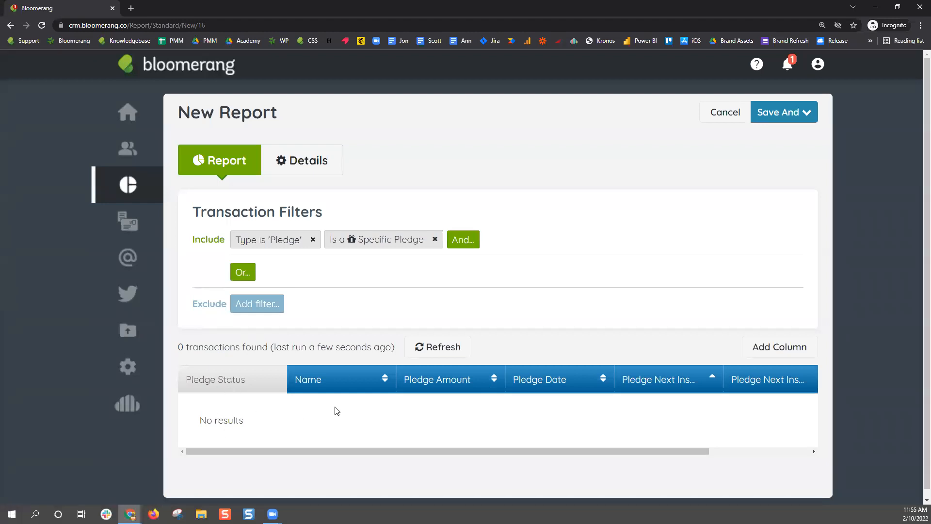
left_click_drag(621, 452, 696, 439)
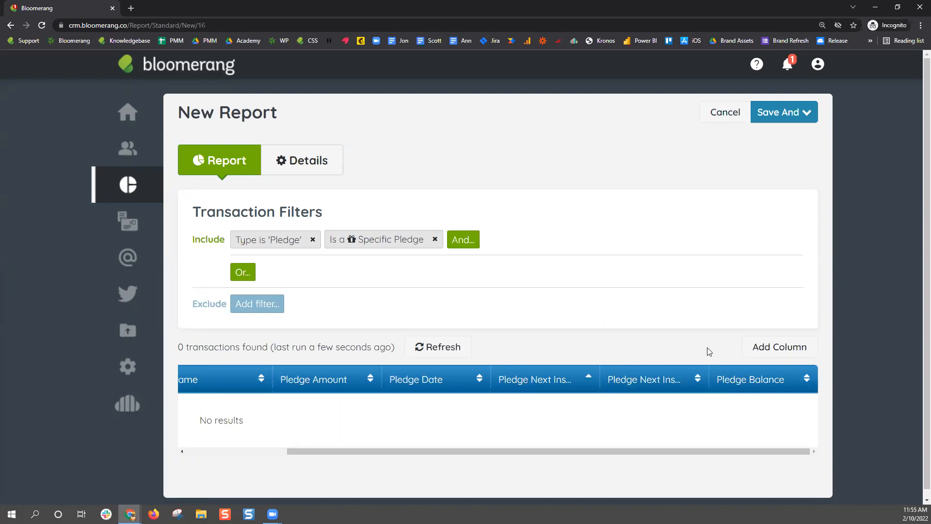
left_click(807, 117)
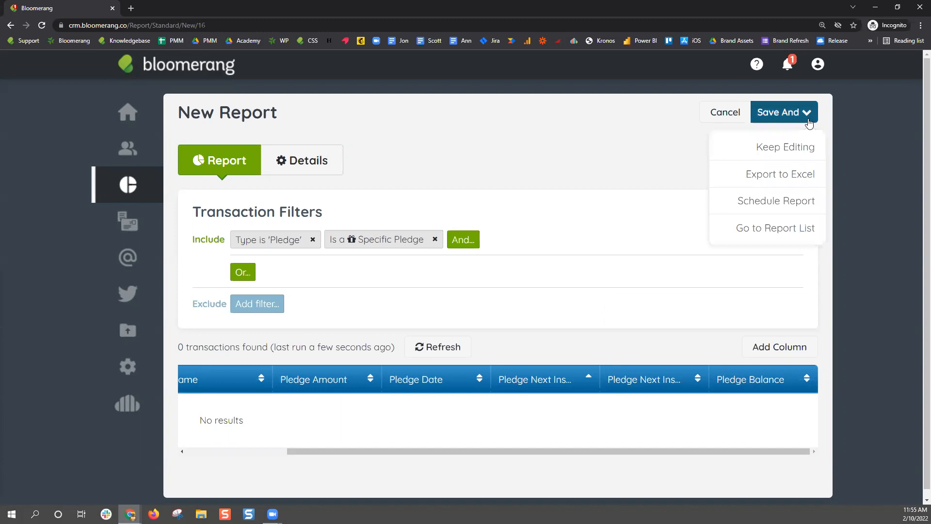
left_click(811, 203)
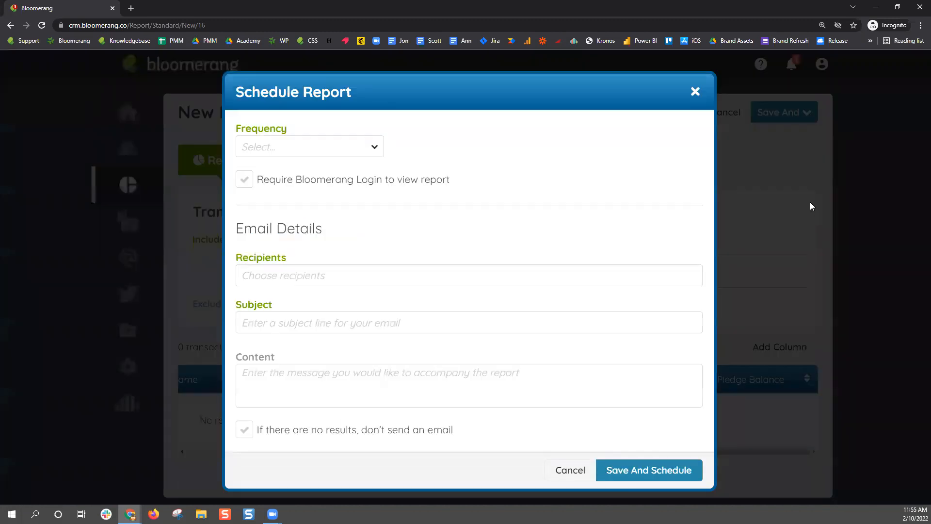
Schedule the report to run Monthly on the 25th at 9:00 AM
left_click(373, 147)
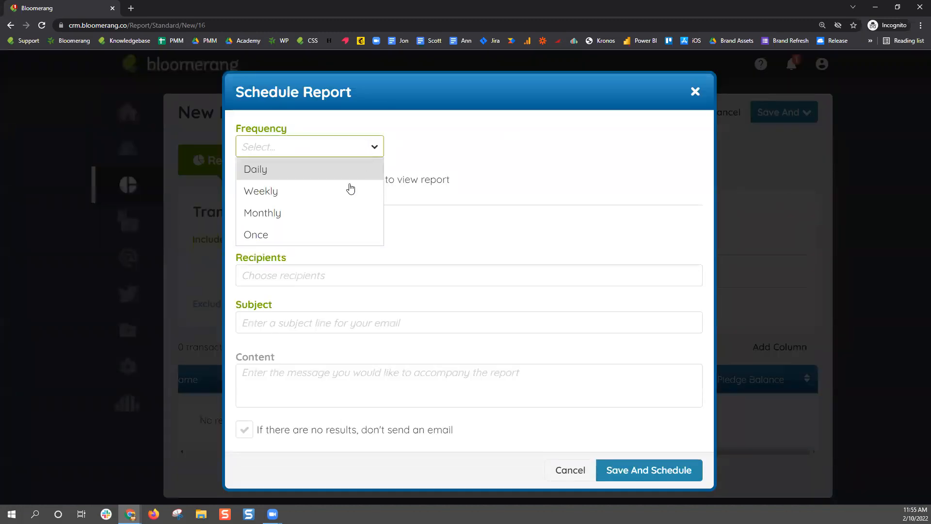
left_click(329, 218)
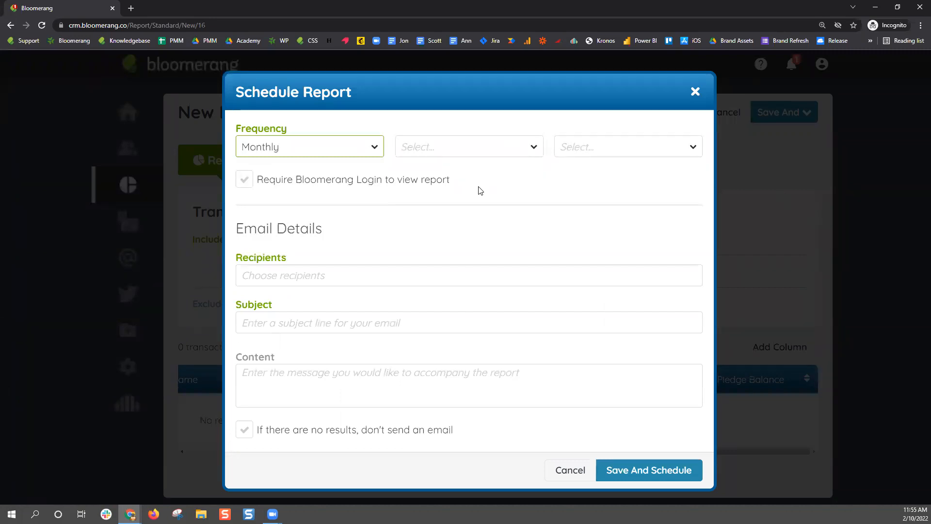
left_click(515, 148)
scroll(519, 225, "down", 7)
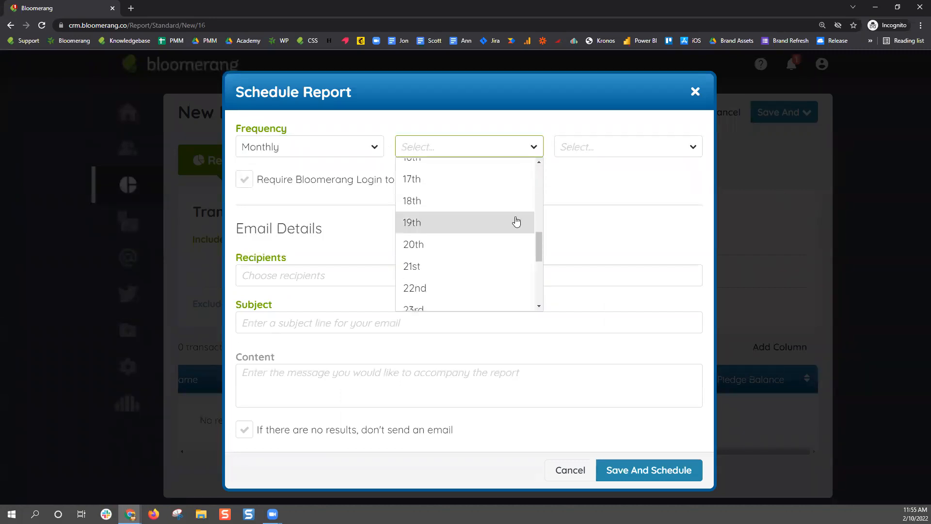
scroll(515, 221, "down", 4)
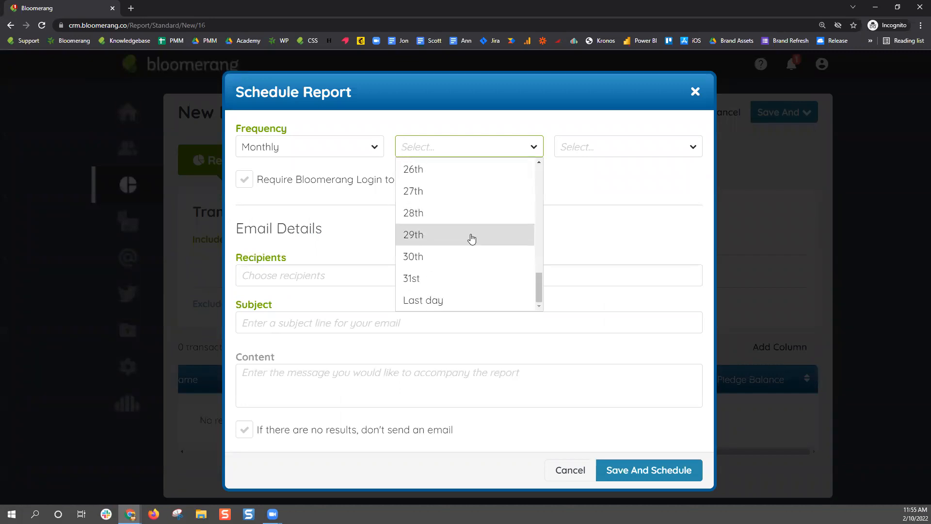
scroll(472, 238, "up", 1)
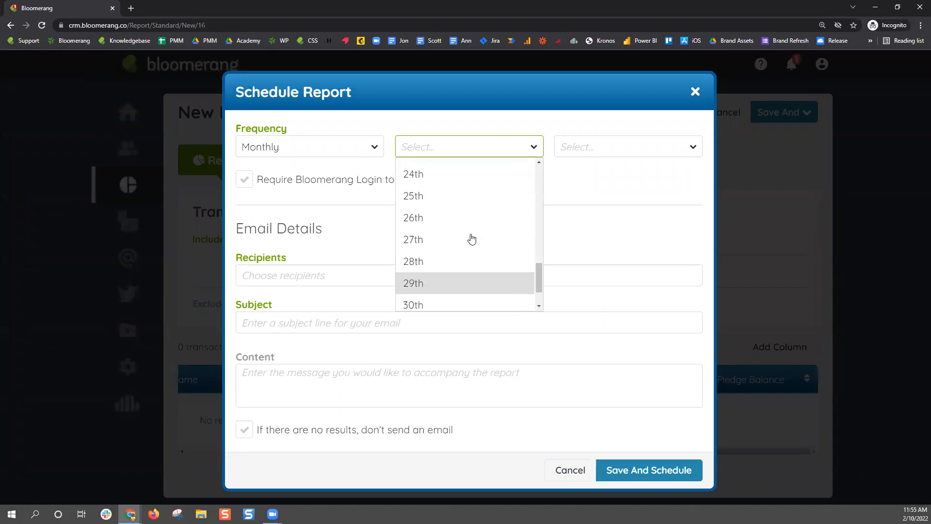
left_click(456, 203)
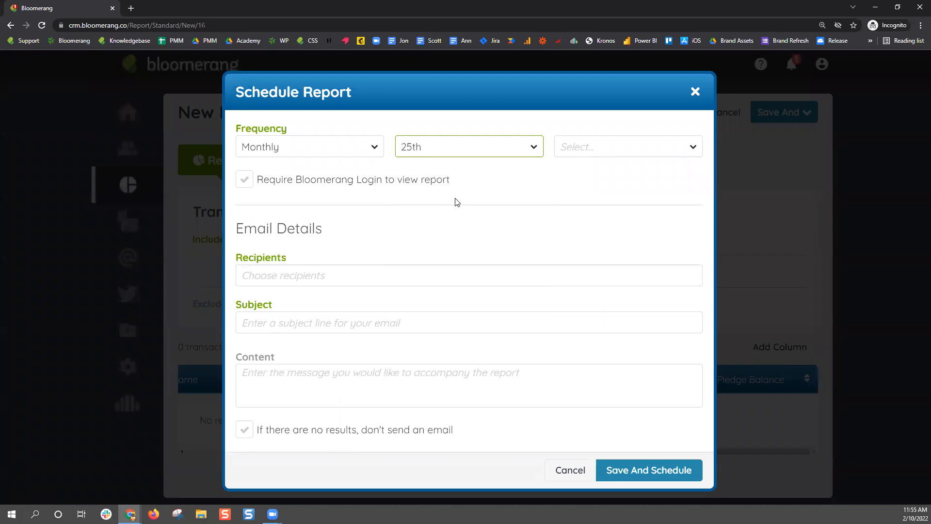
left_click(627, 145)
scroll(642, 220, "down", 10)
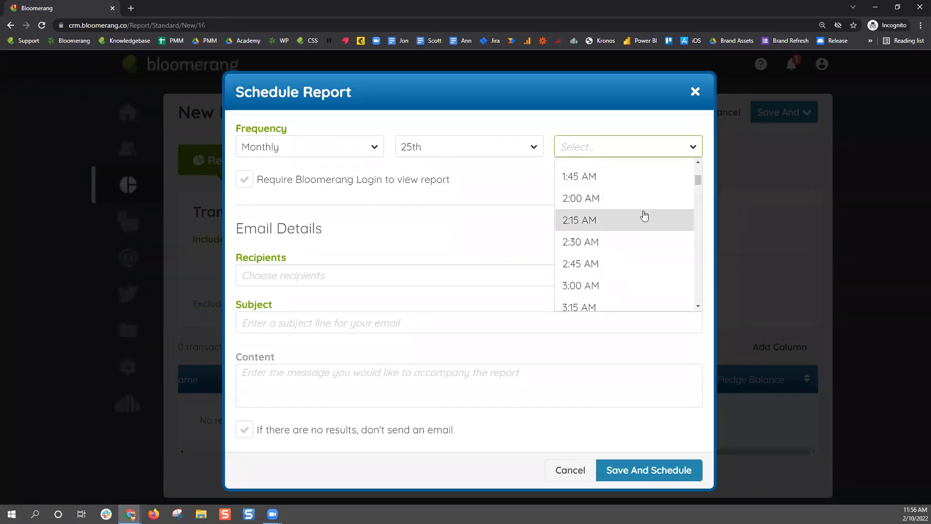
scroll(643, 216, "down", 7)
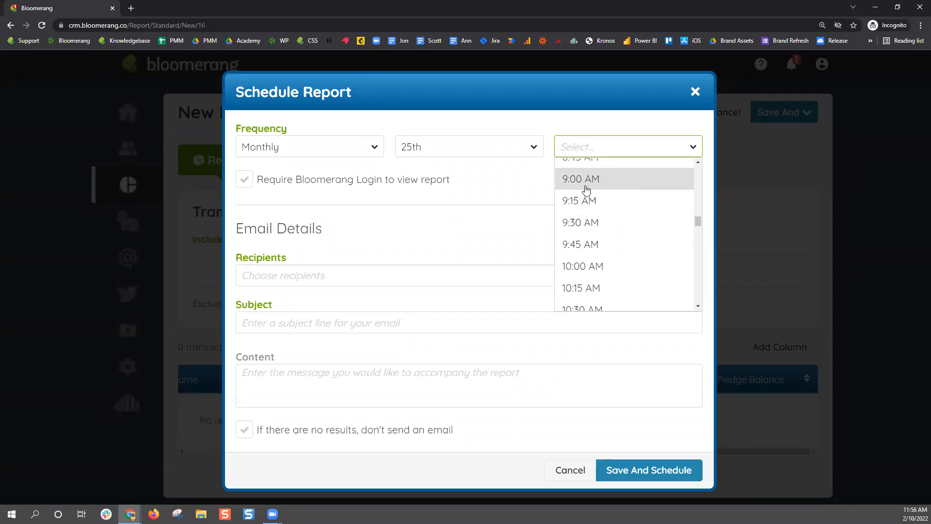
left_click(587, 185)
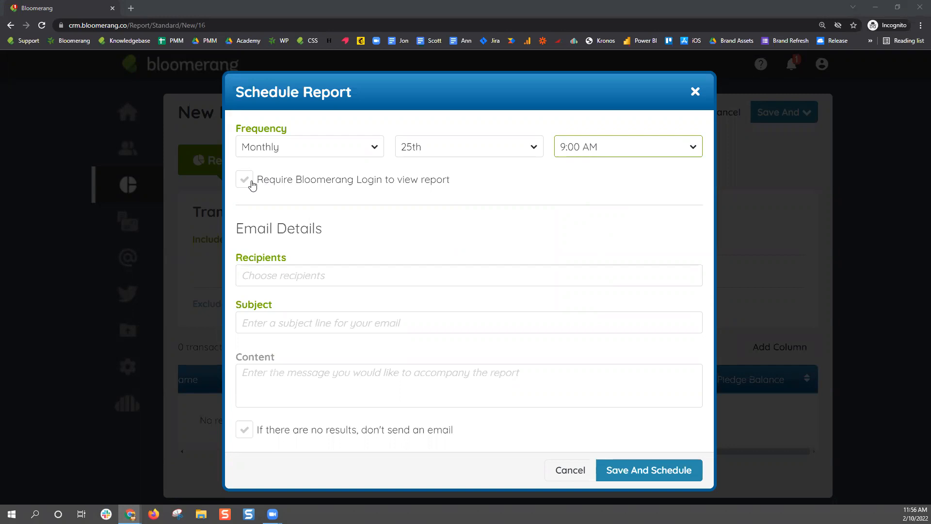
left_click(293, 276)
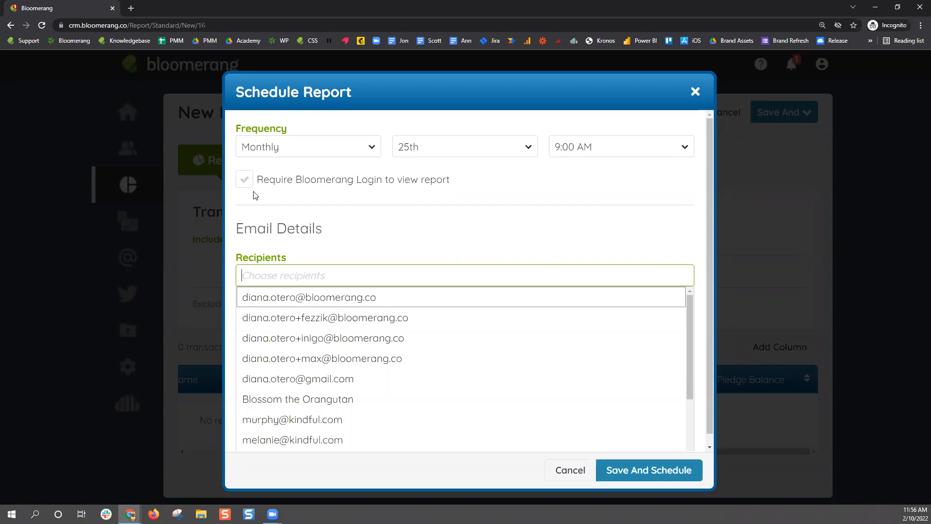
Add the first listed person as recipient and set subject 'Pledges with payments due next month'
left_click(320, 304)
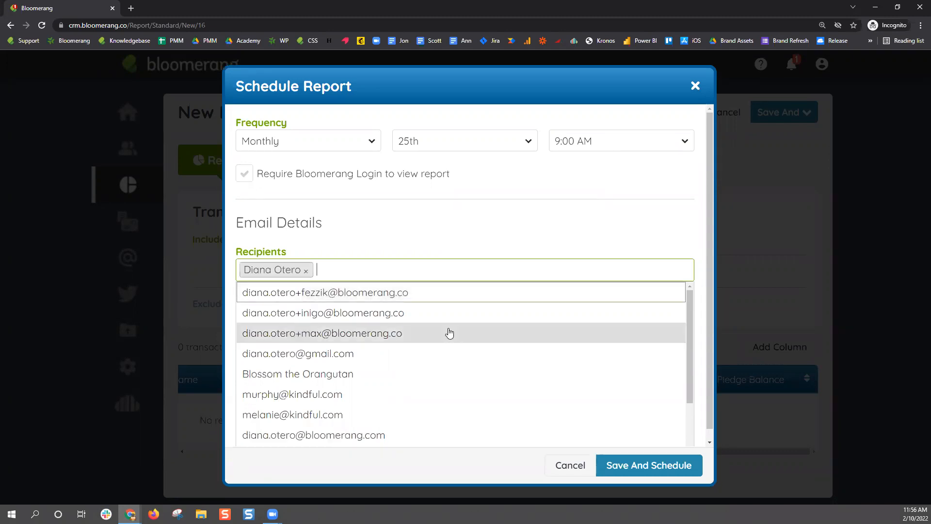
left_click(546, 239)
left_click(329, 321)
type("Ple")
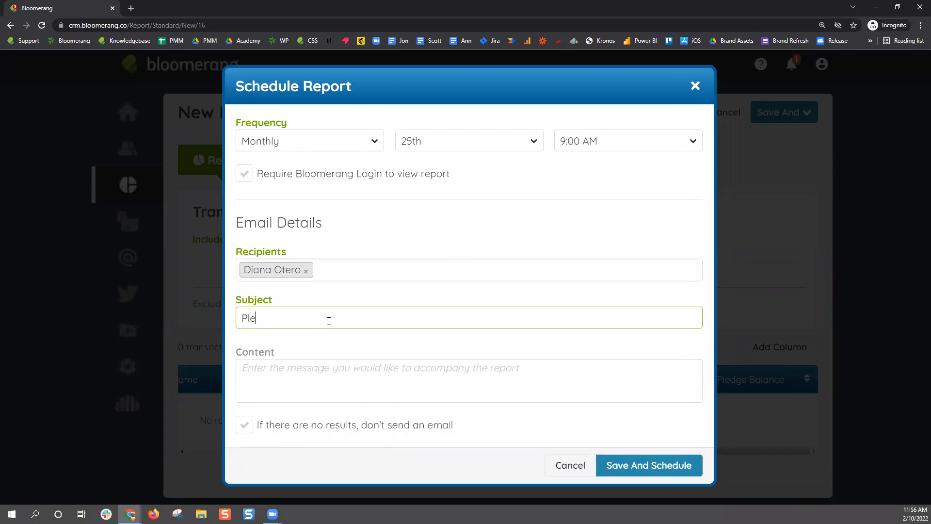
type("dges with  payments due next month")
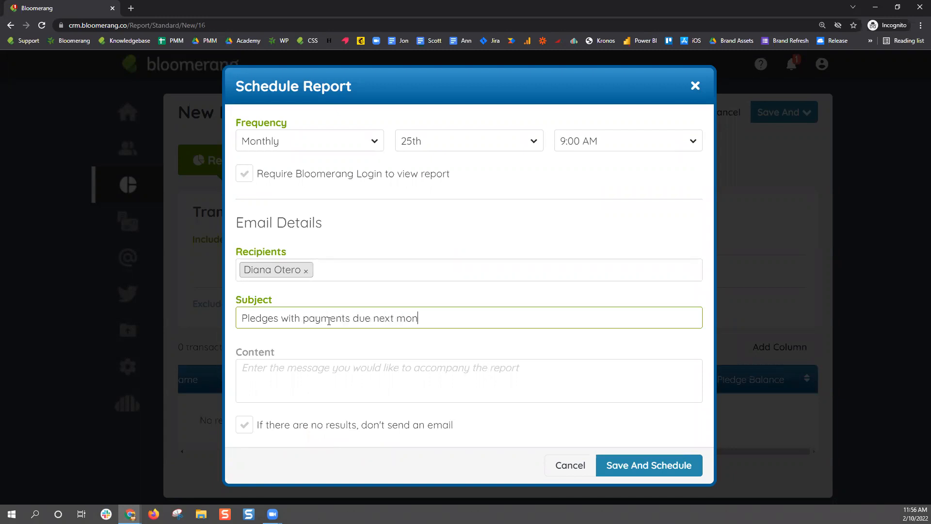
Write 'Please send pledge reminder letters to these donors.' and skip emails with no results
left_click(269, 369)
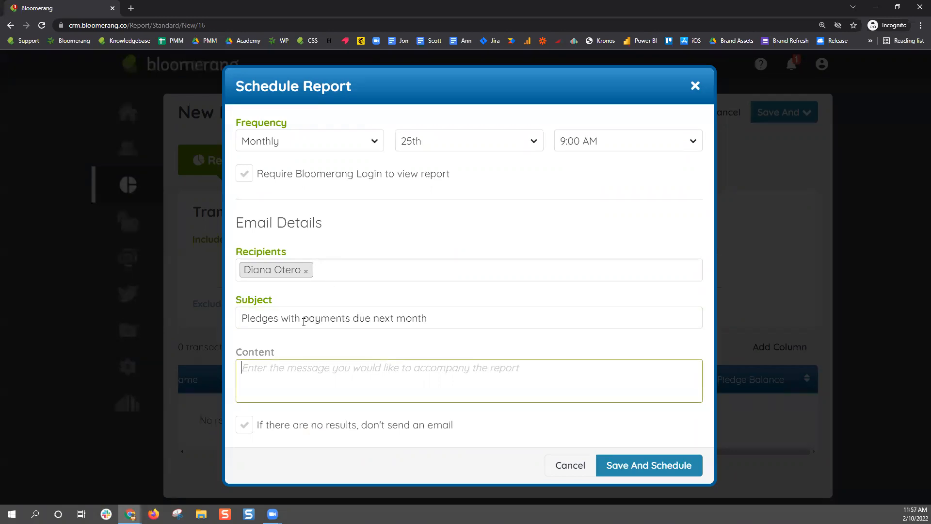
type("Please send pledge reminder letters to these donors.")
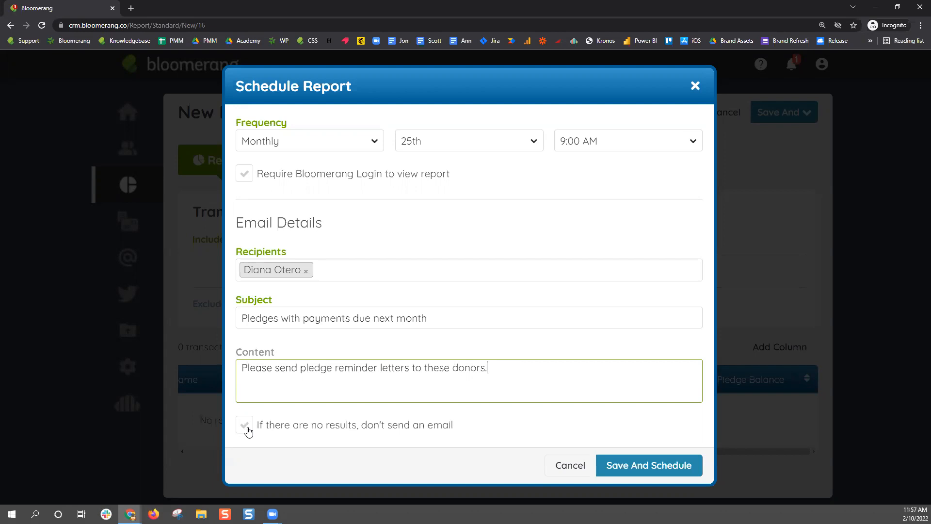
left_click(245, 425)
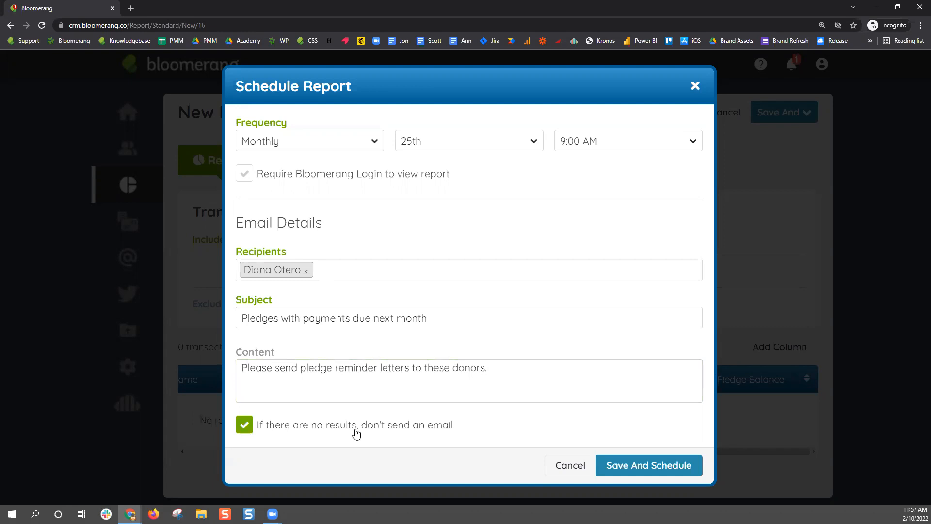
Save the report with its monthly schedule, then go to the letter templates
left_click(613, 466)
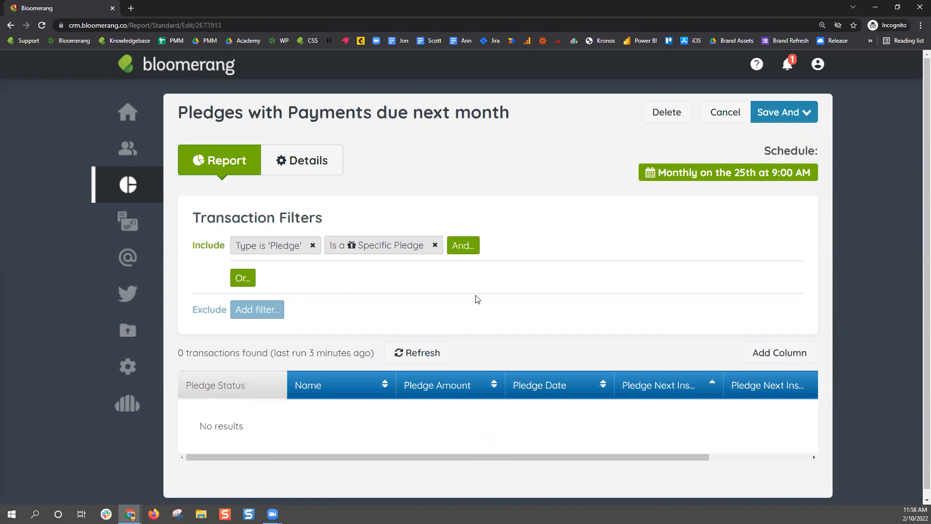
left_click(134, 227)
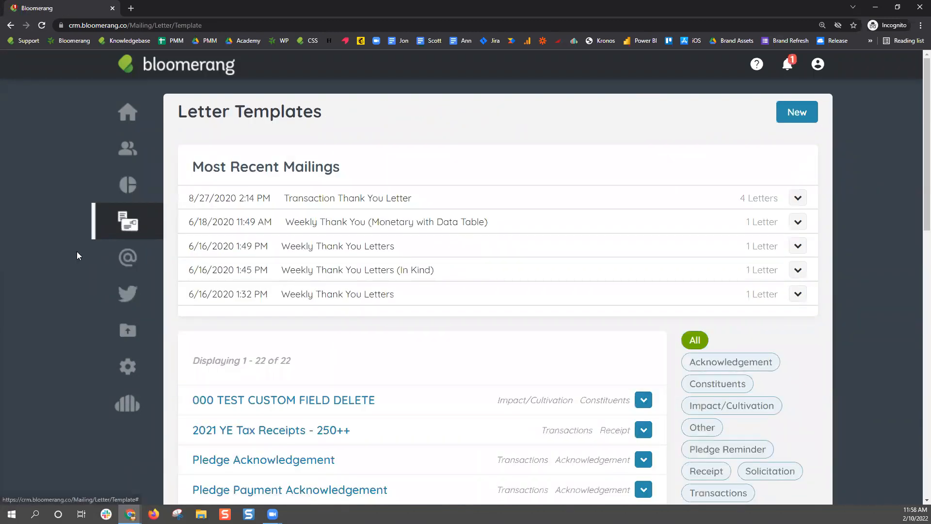
Scroll the letter templates and open Pledge Acknowledgement
scroll(77, 251, "down", 6)
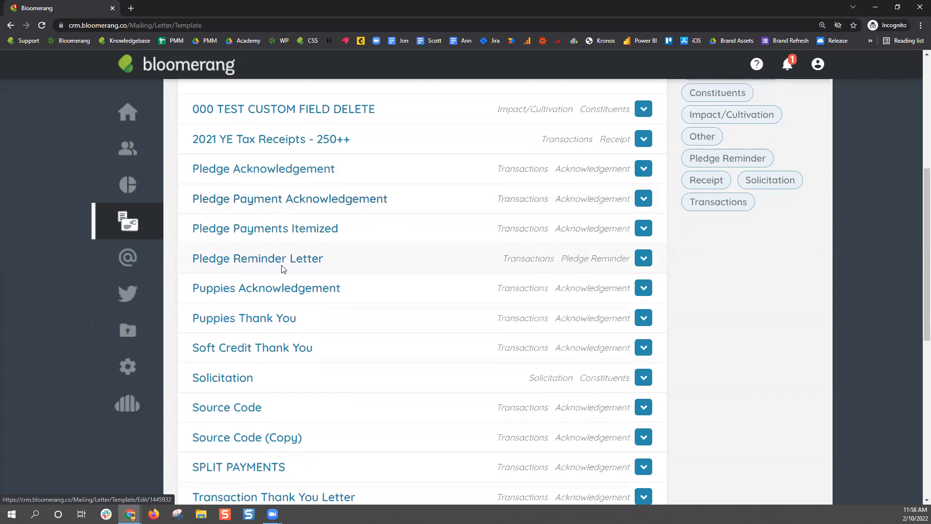
left_click(284, 177)
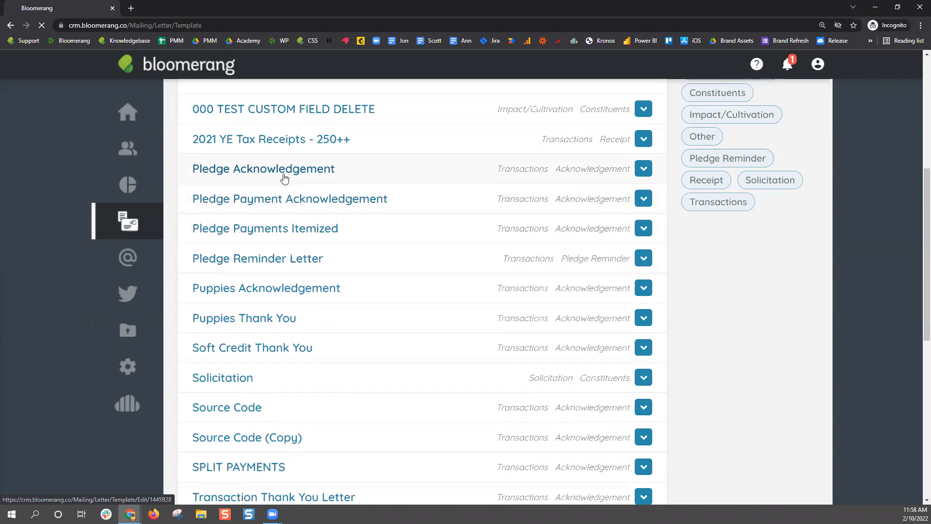
Browse the Pledge fields in the Insert Bloomerang Field list for the Pledge Acknowledgement letter, inserting nothing
scroll(239, 426, "down", 4)
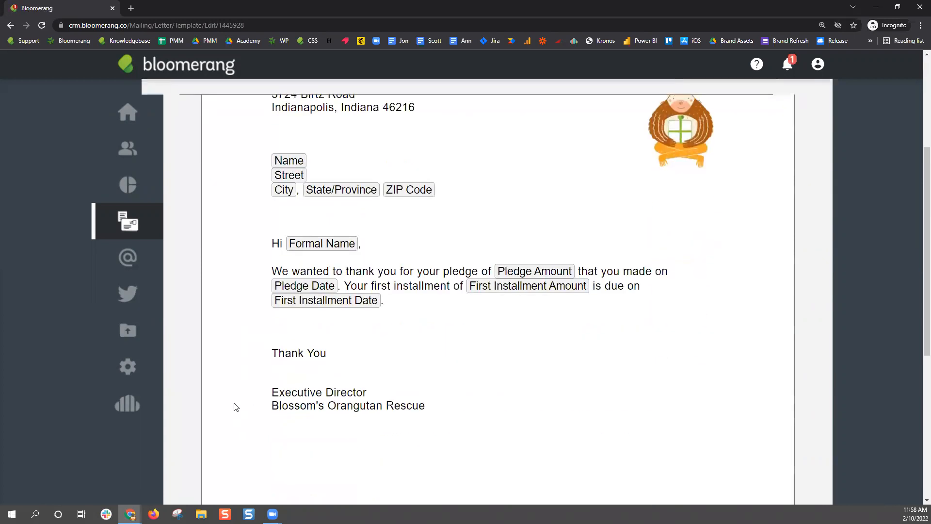
left_click(420, 306)
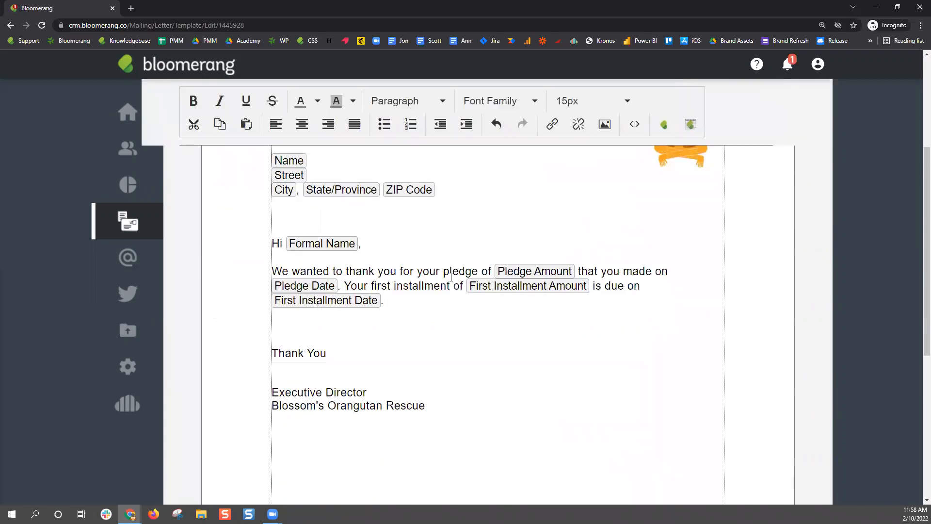
left_click(663, 125)
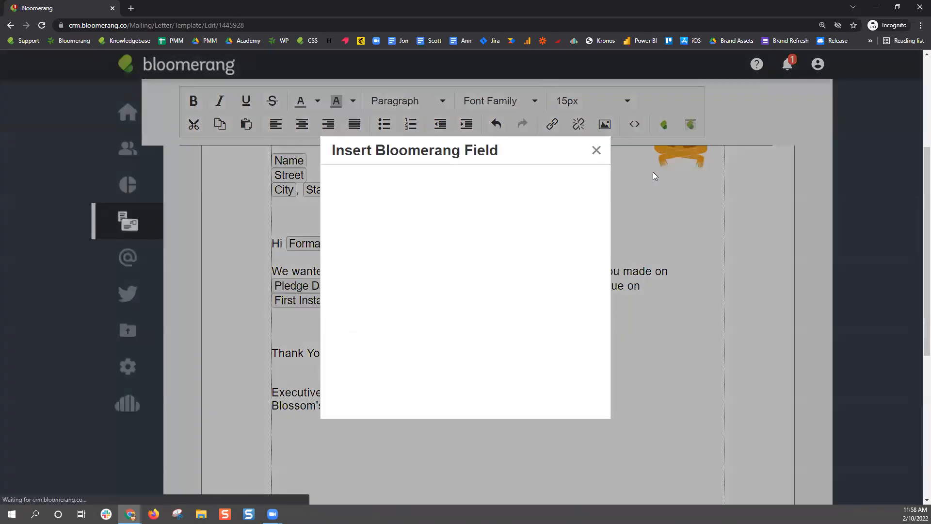
scroll(503, 242, "down", 15)
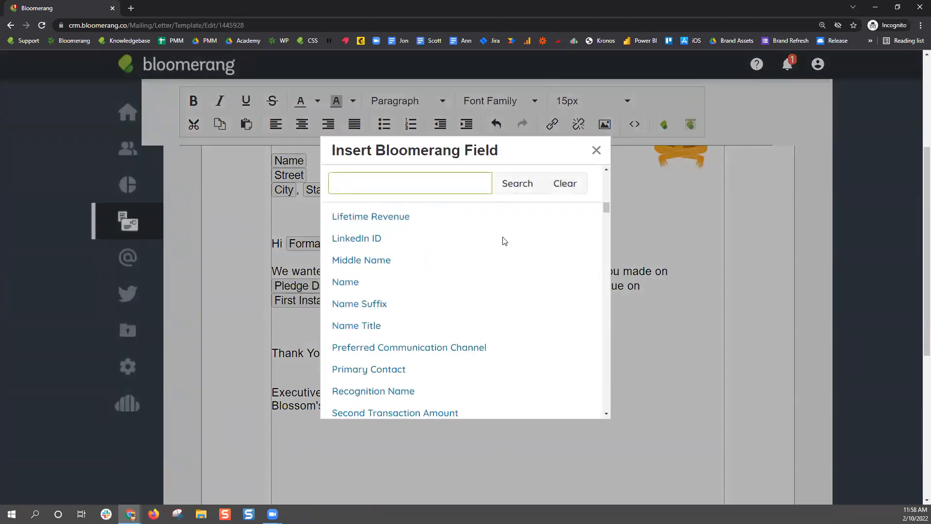
scroll(503, 241, "down", 15)
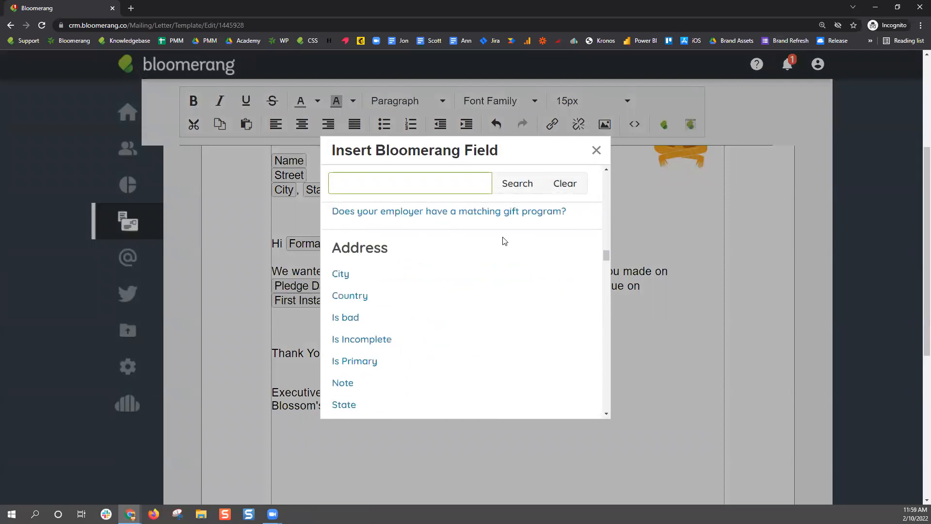
scroll(502, 241, "down", 15)
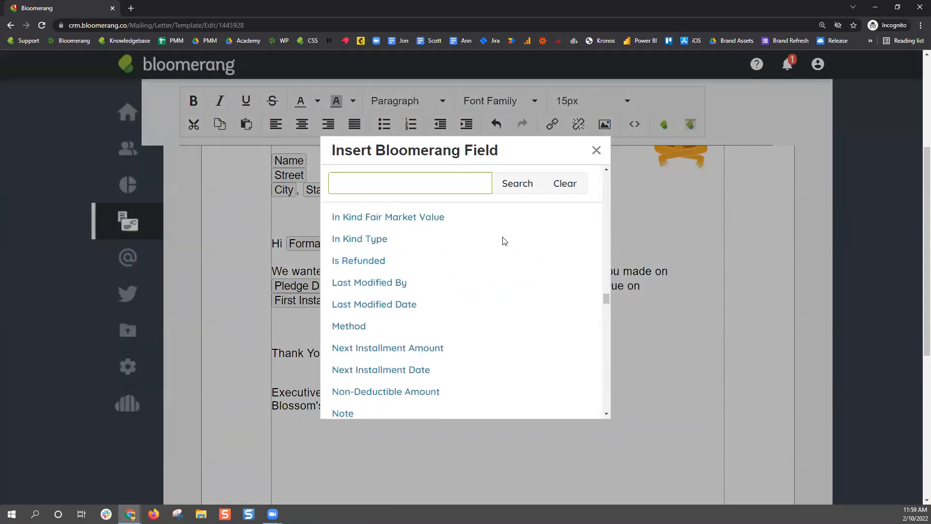
scroll(503, 241, "down", 15)
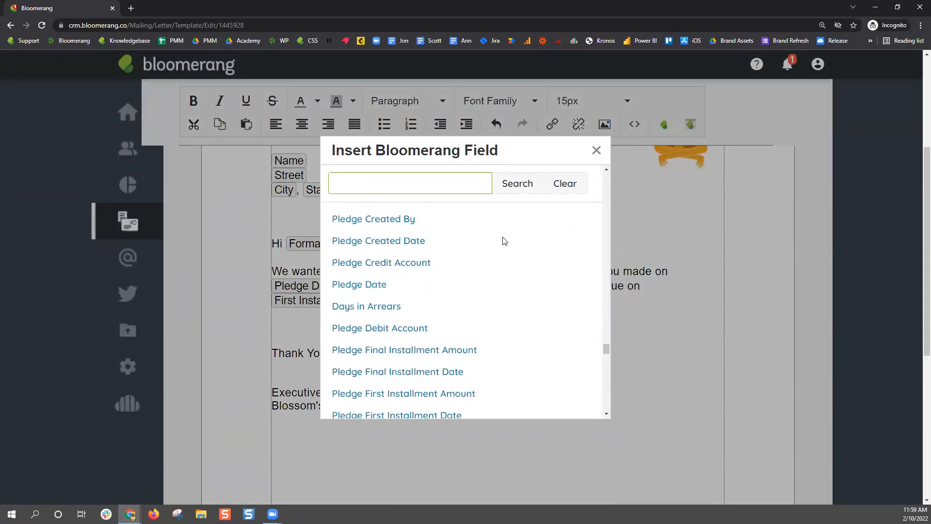
scroll(503, 241, "up", 4)
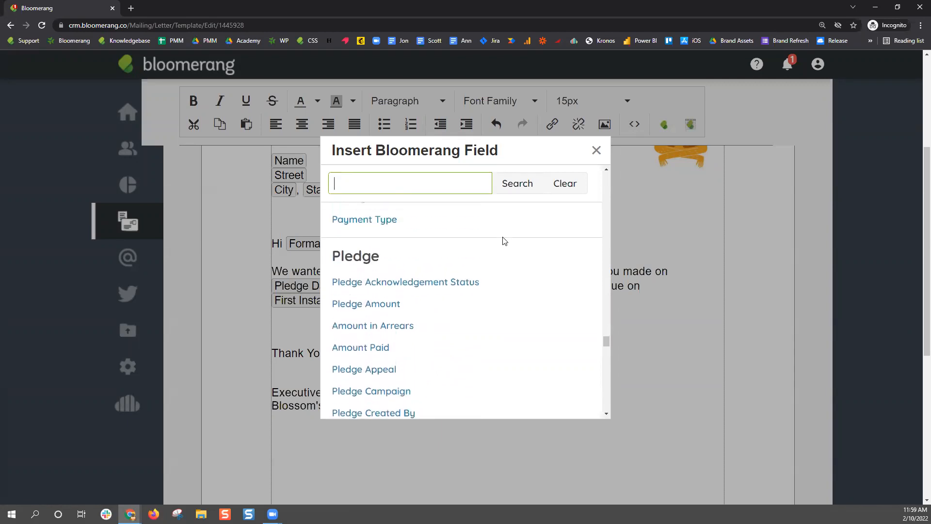
scroll(502, 241, "down", 1)
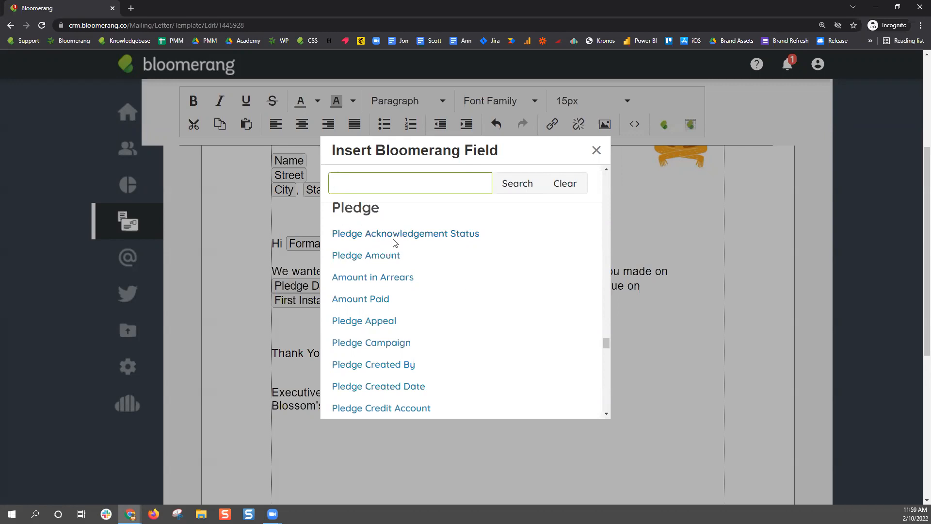
scroll(429, 281, "down", 1)
scroll(429, 281, "down", 4)
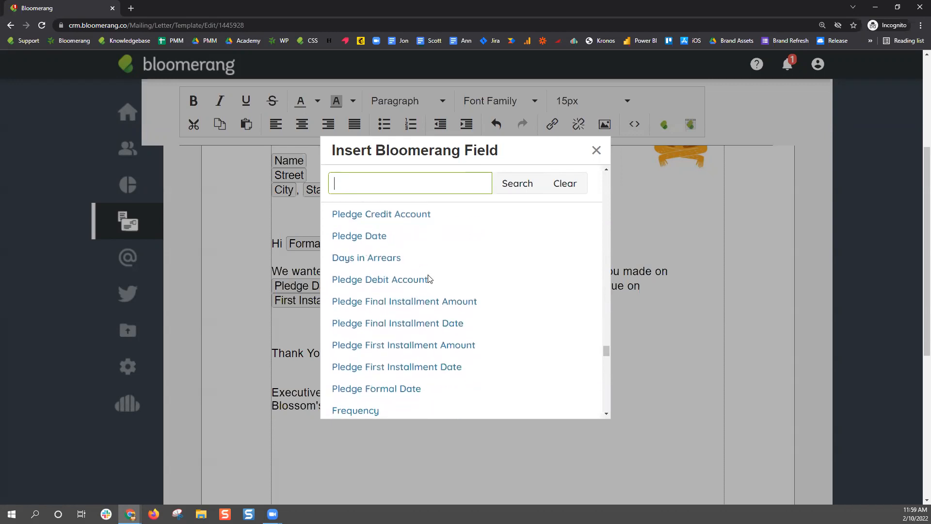
scroll(429, 279, "down", 2)
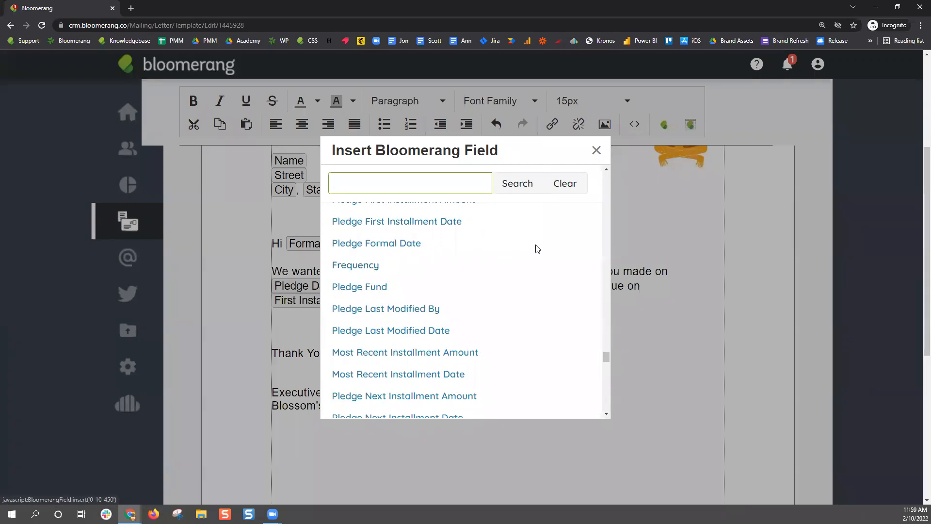
left_click(596, 151)
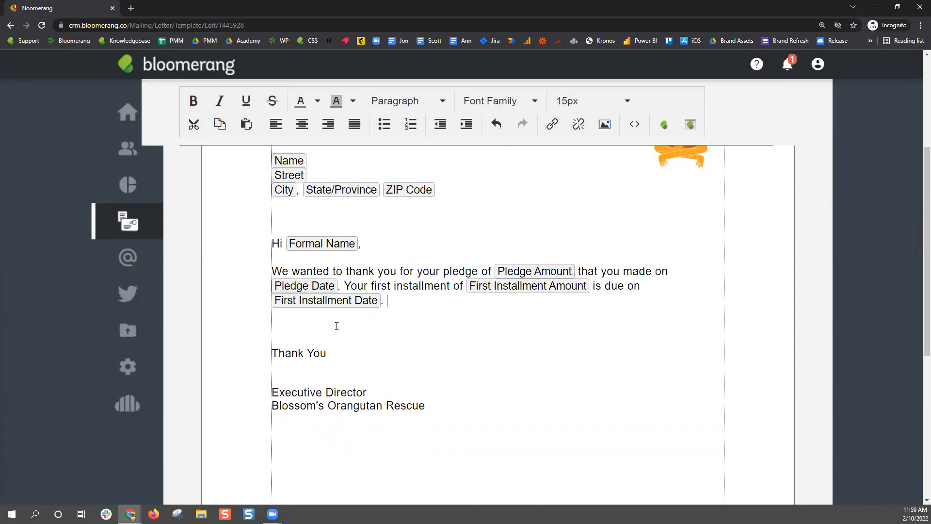
scroll(607, 371, "up", 5)
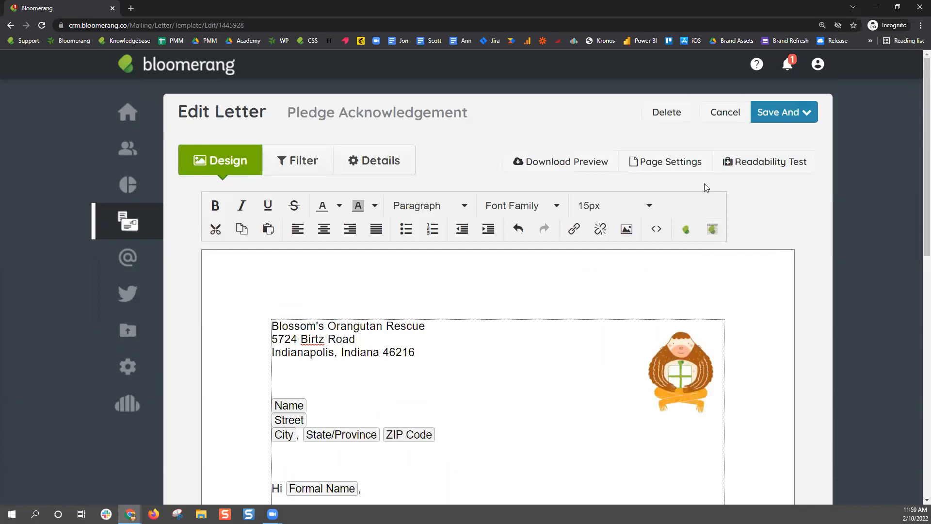
Cancel out of Pledge Acknowledgement, then read through Pledge Payment Acknowledgement and cancel it unchanged
left_click(722, 111)
scroll(493, 279, "down", 4)
left_click(304, 301)
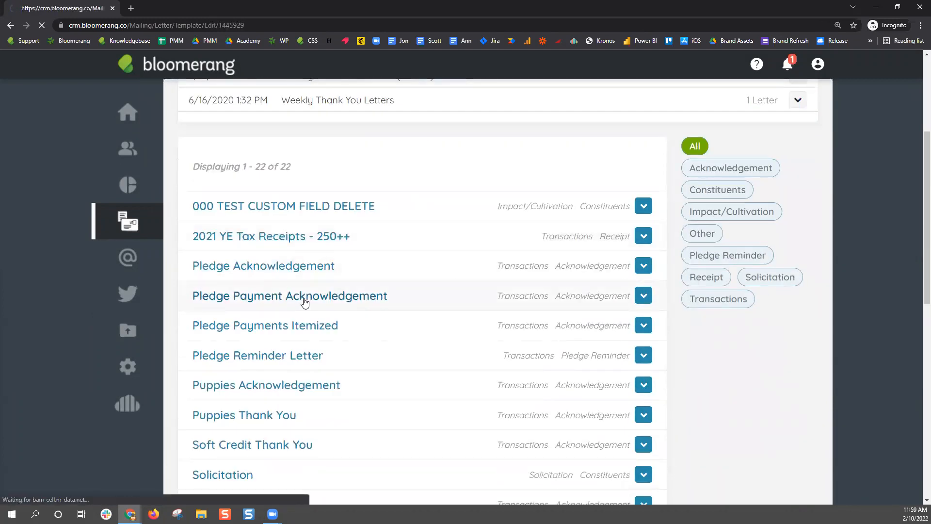
scroll(582, 429, "down", 4)
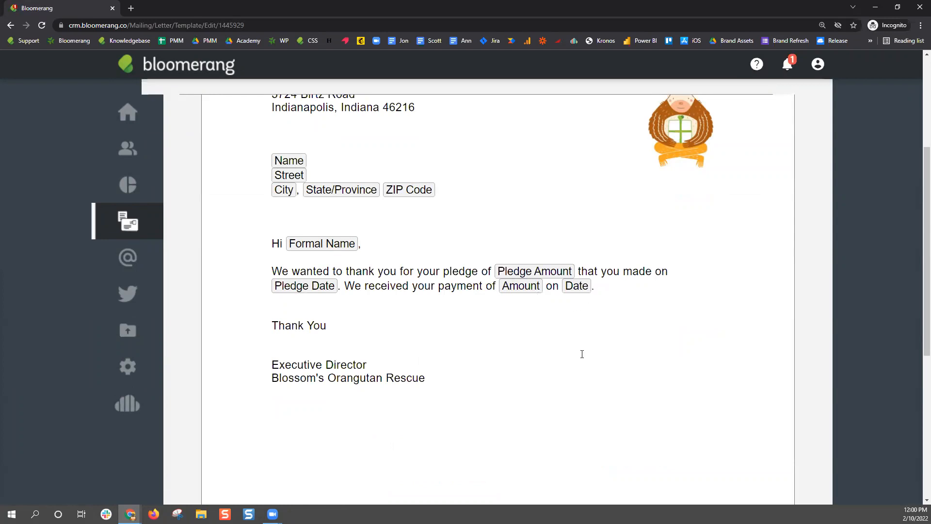
scroll(580, 354, "up", 4)
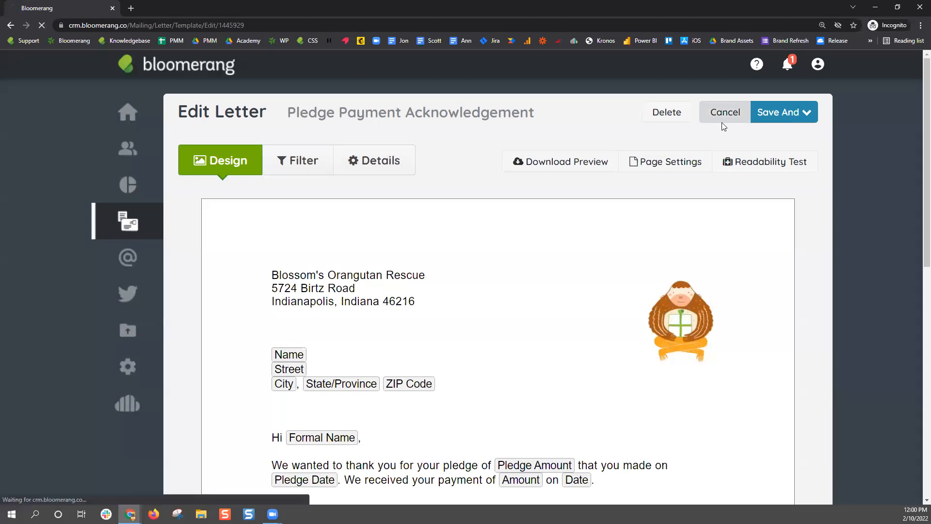
left_click(725, 124)
scroll(401, 285, "down", 5)
Open the Pledge Reminder Letter template and scroll through its text
left_click(307, 355)
scroll(357, 389, "down", 5)
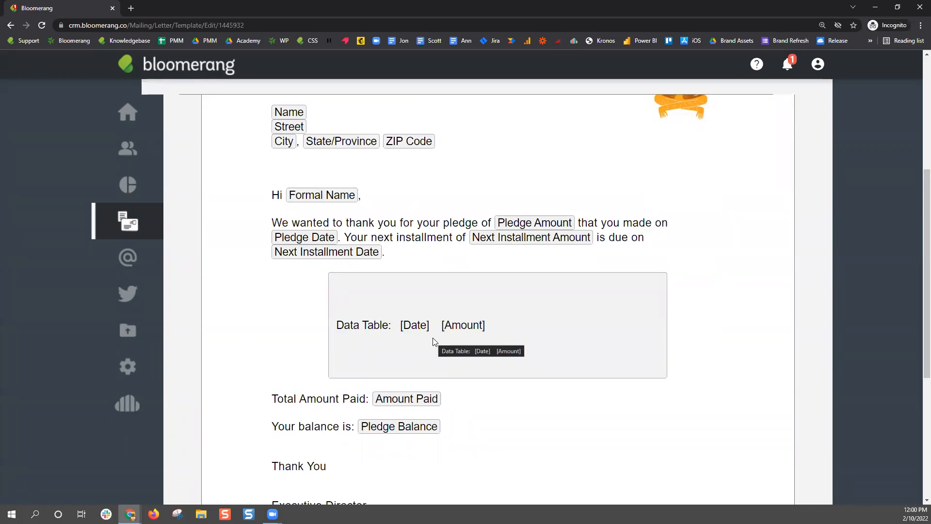
scroll(544, 290, "up", 5)
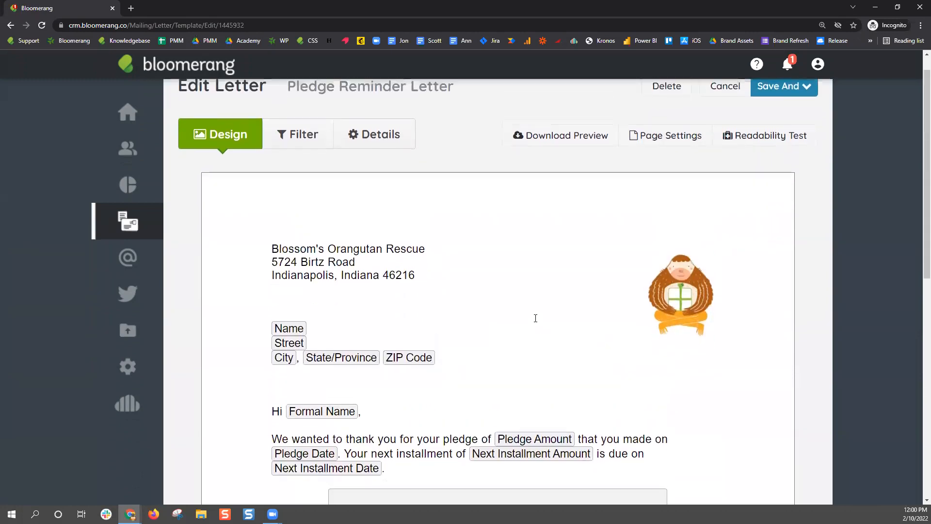
scroll(537, 318, "down", 4)
Inspect the Date/Amount data table's column settings and close them unchanged
left_click(529, 303)
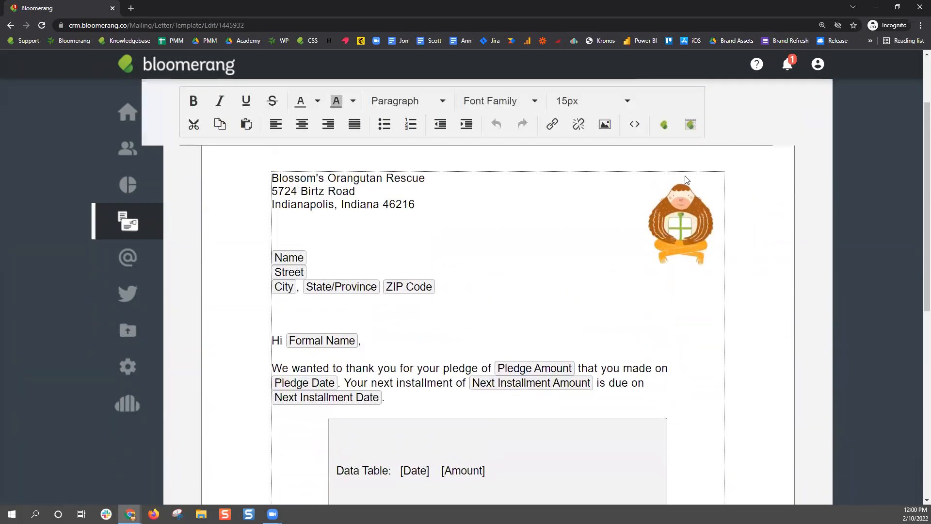
left_click(696, 125)
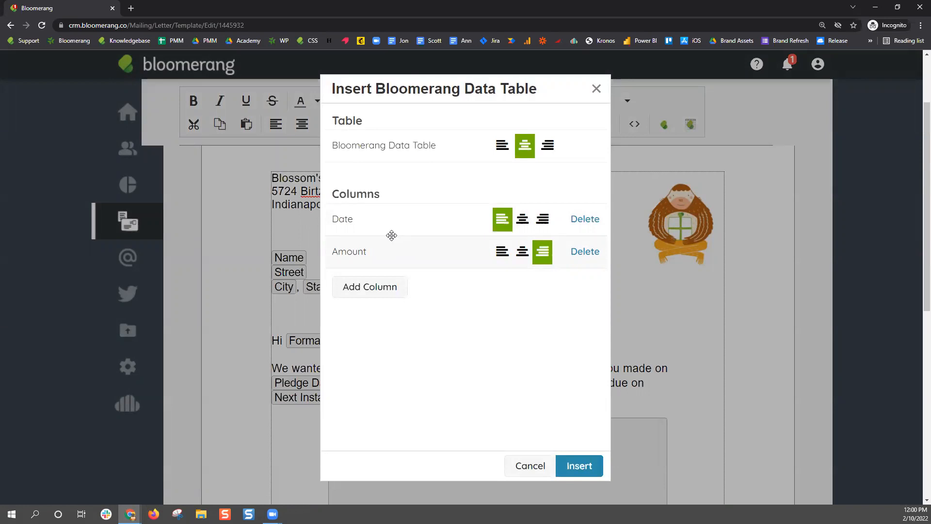
left_click(596, 89)
Select the Amount Paid and Pledge Balance label text in the letter
scroll(693, 240, "down", 3)
scroll(692, 240, "down", 1)
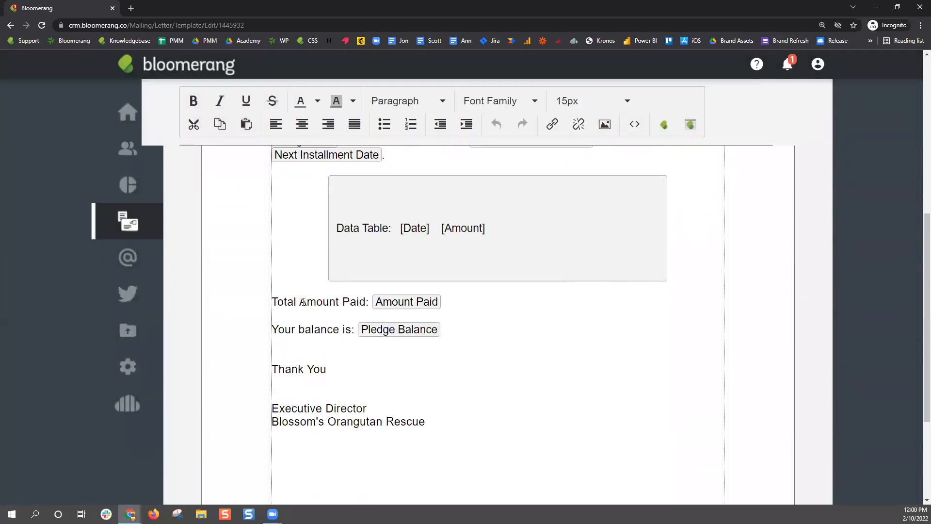
left_click_drag(299, 302, 412, 305)
left_click_drag(285, 329, 393, 336)
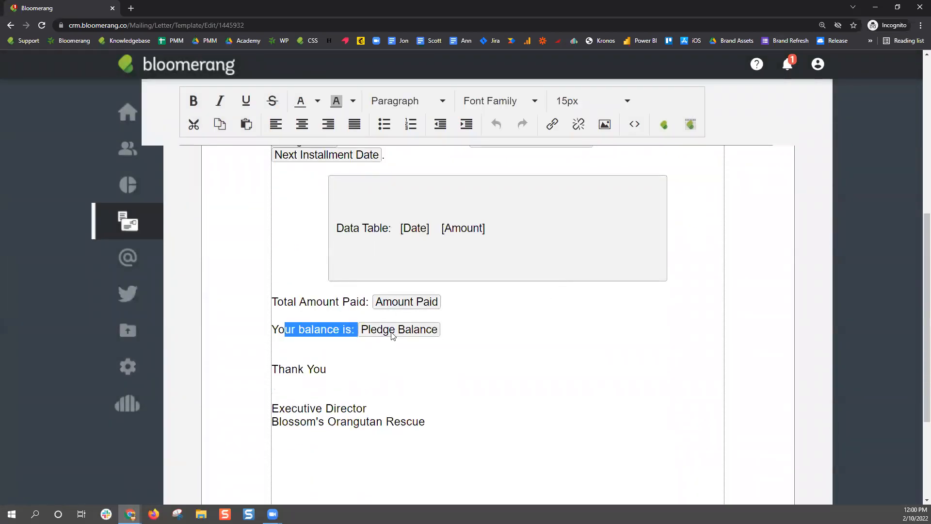
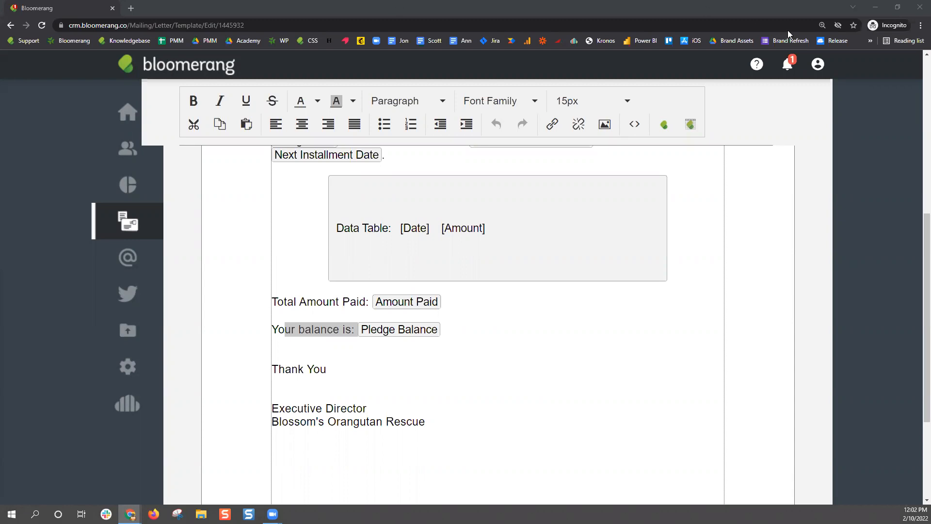
Switch to the 'All About Pledges - NEW' Google Slides deck and scroll to its Resources slide
mouse_move(130, 514)
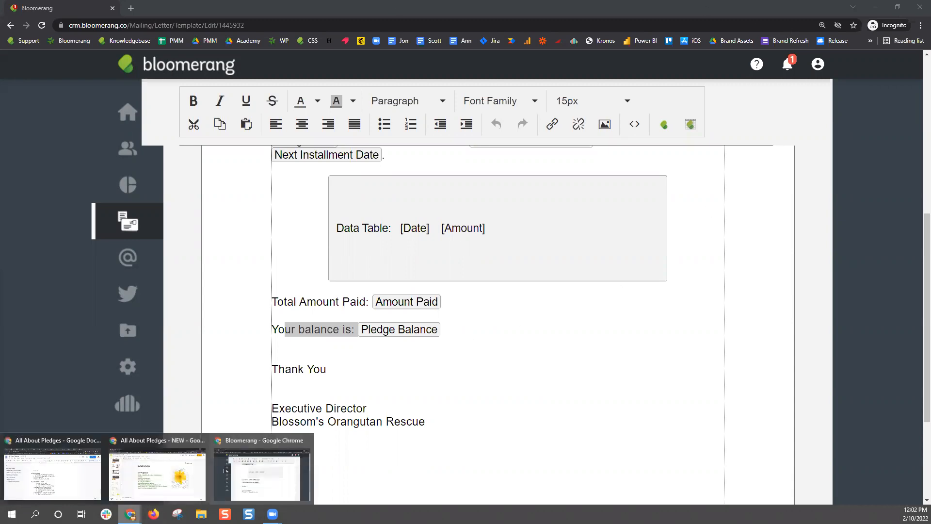
left_click(165, 495)
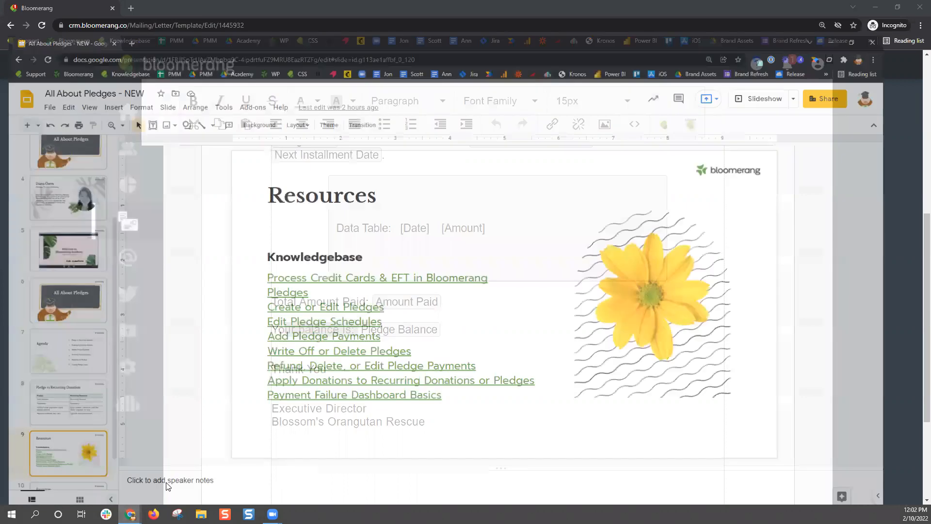
scroll(80, 346, "down", 1)
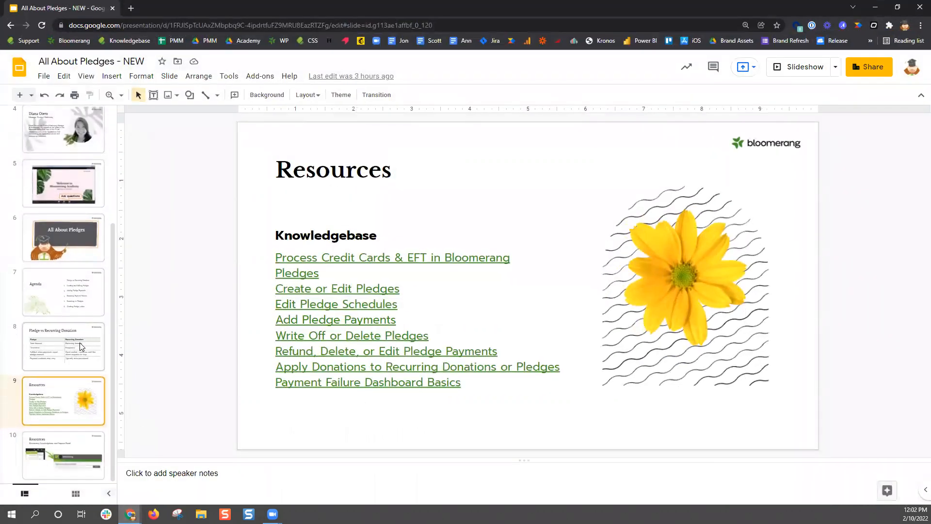